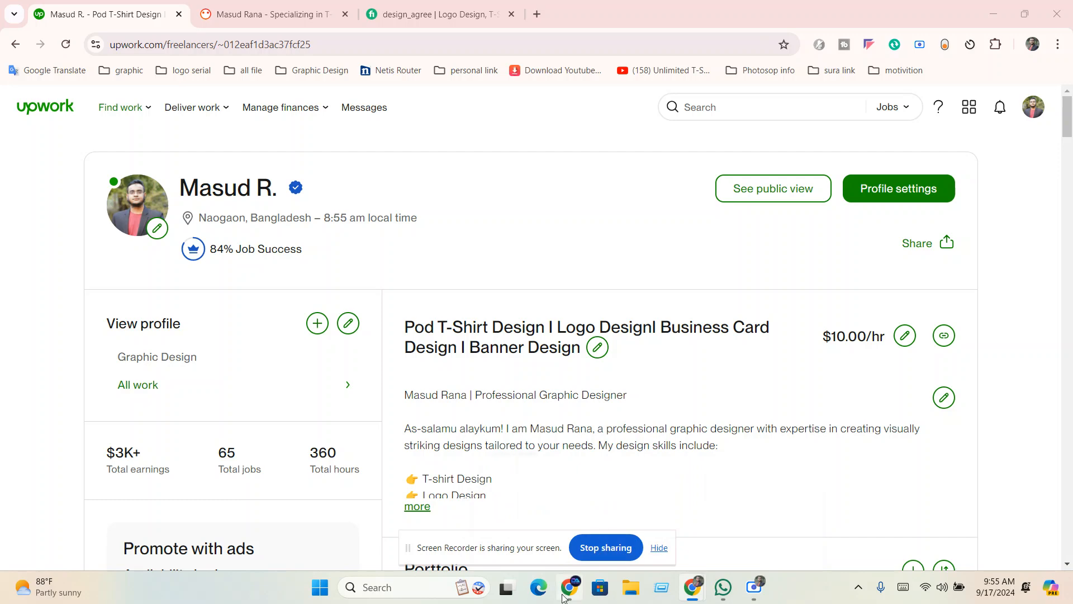
Switch to Facebook and look through the students' homework posts in the আলোর পথে আইটি সেন্টার group
mouse_move(564, 598)
left_click(581, 591)
scroll(305, 467, "down", 6)
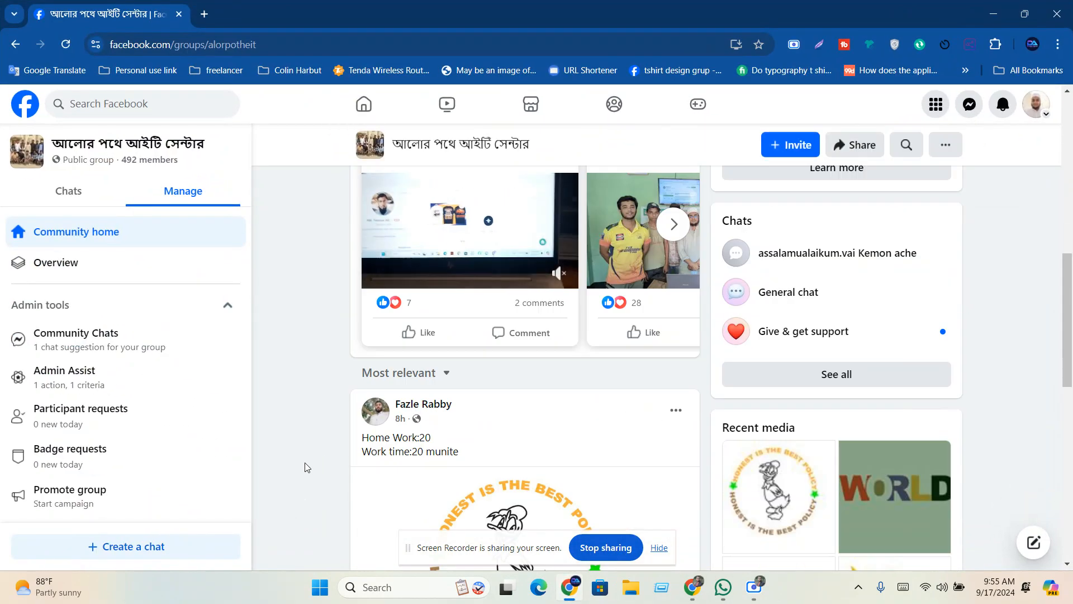
scroll(305, 467, "down", 5)
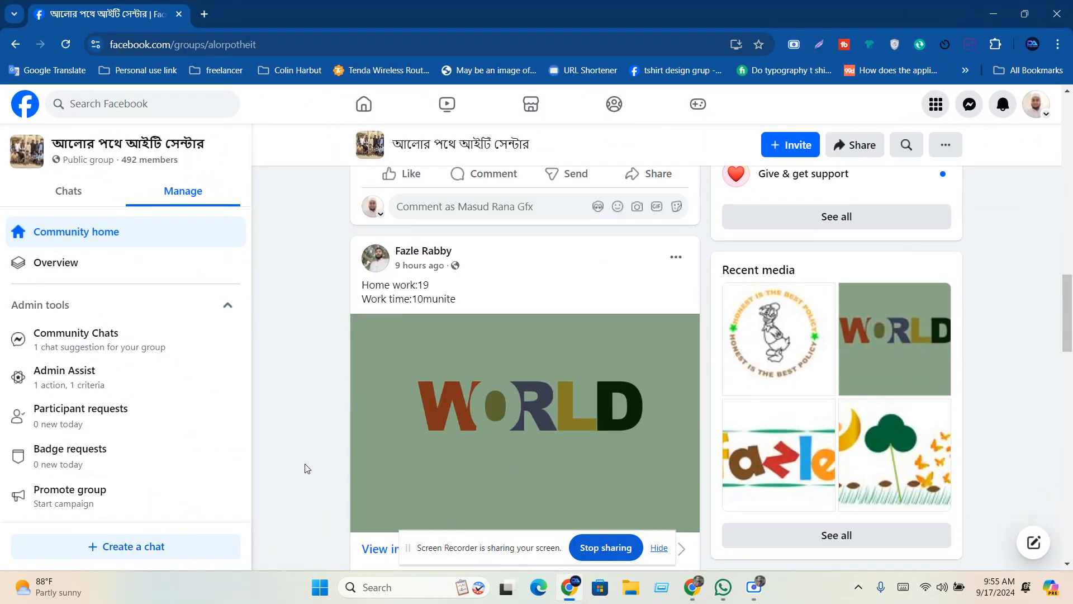
scroll(304, 464, "down", 10)
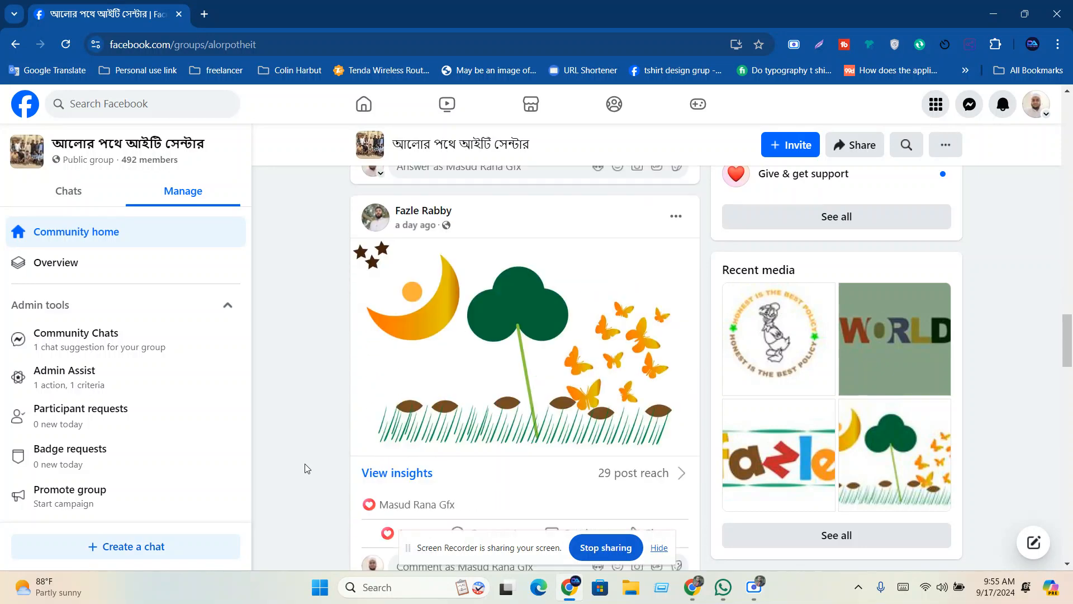
scroll(495, 414, "down", 5)
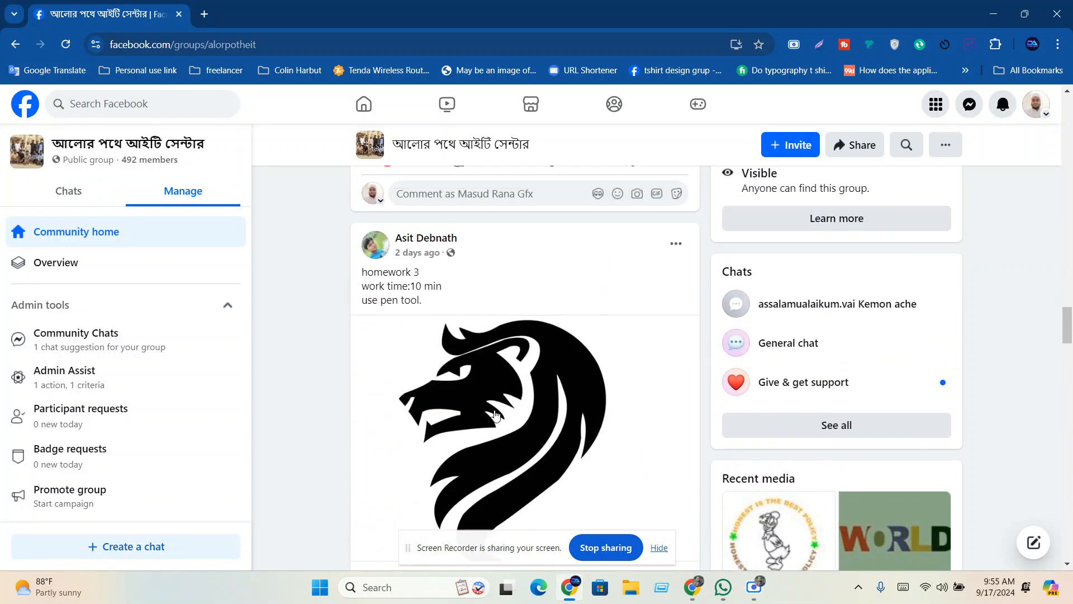
Open the group profile of the lion homework's author and enlarge the lion drawing
left_click(429, 239)
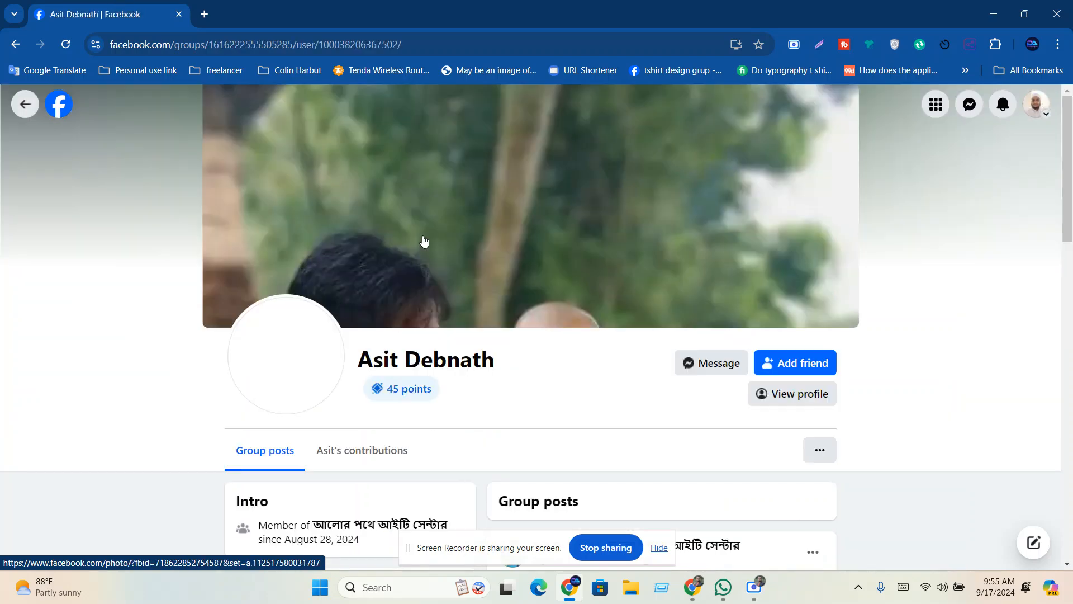
scroll(503, 354, "down", 7)
left_click(608, 288)
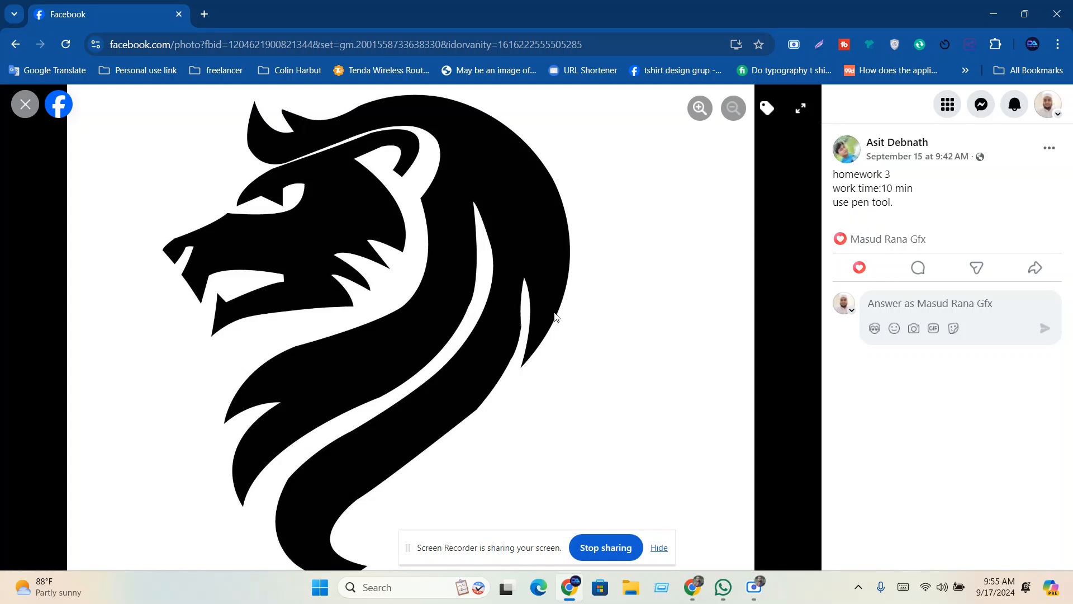
Close the lion image, then enlarge the same member's blue bird homework and give it a Love reaction
left_click(23, 103)
scroll(530, 384, "down", 5)
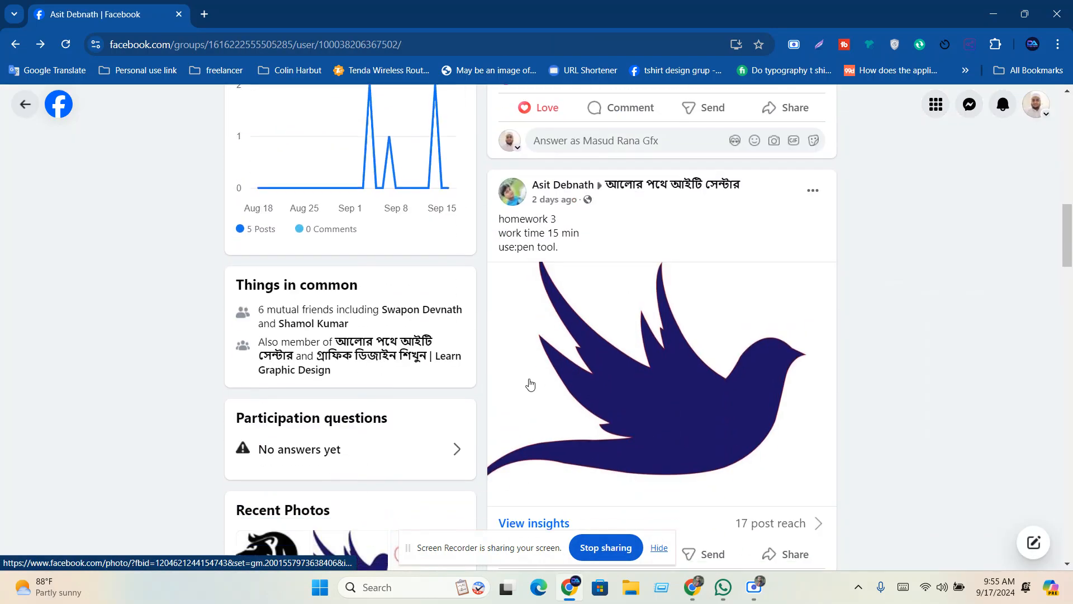
left_click(631, 354)
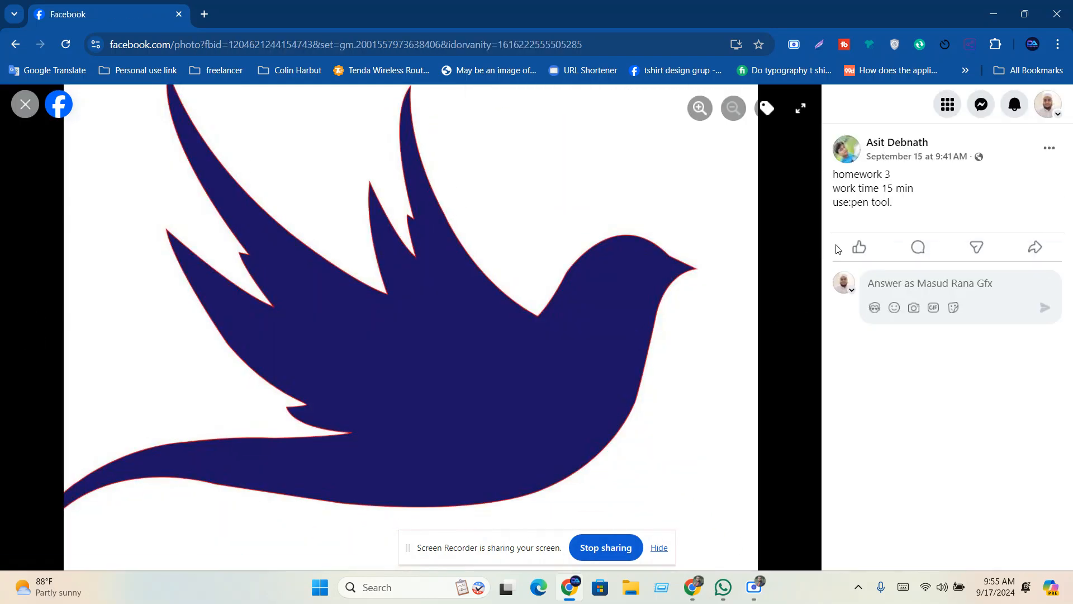
mouse_move(859, 247)
left_click(880, 218)
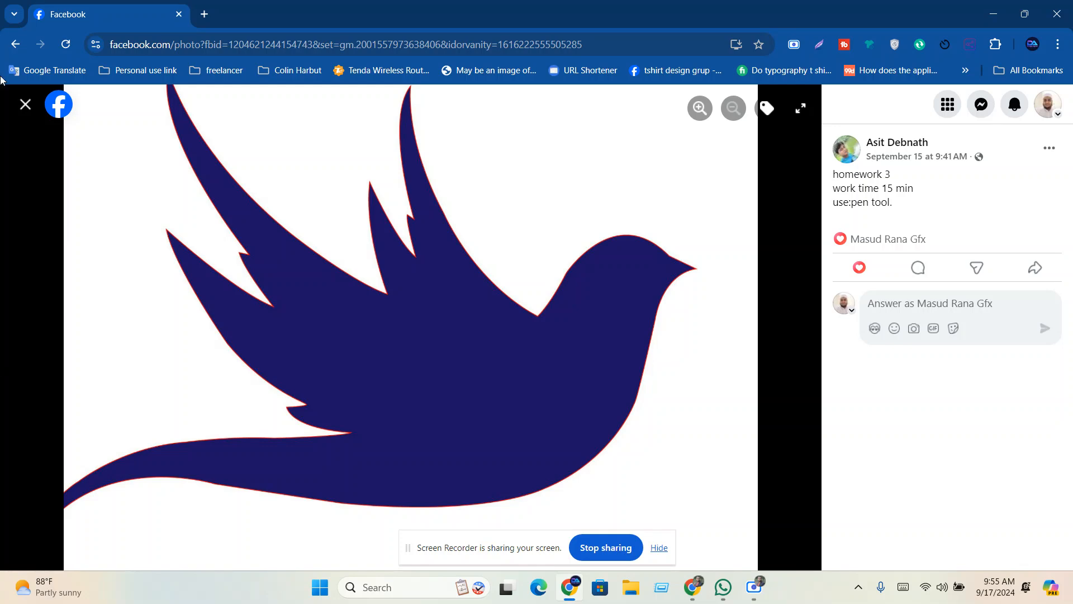
View the 25-minute pen tool homework with the outlined shapes at full size, and return to the member's posts
left_click(25, 104)
scroll(427, 285, "down", 5)
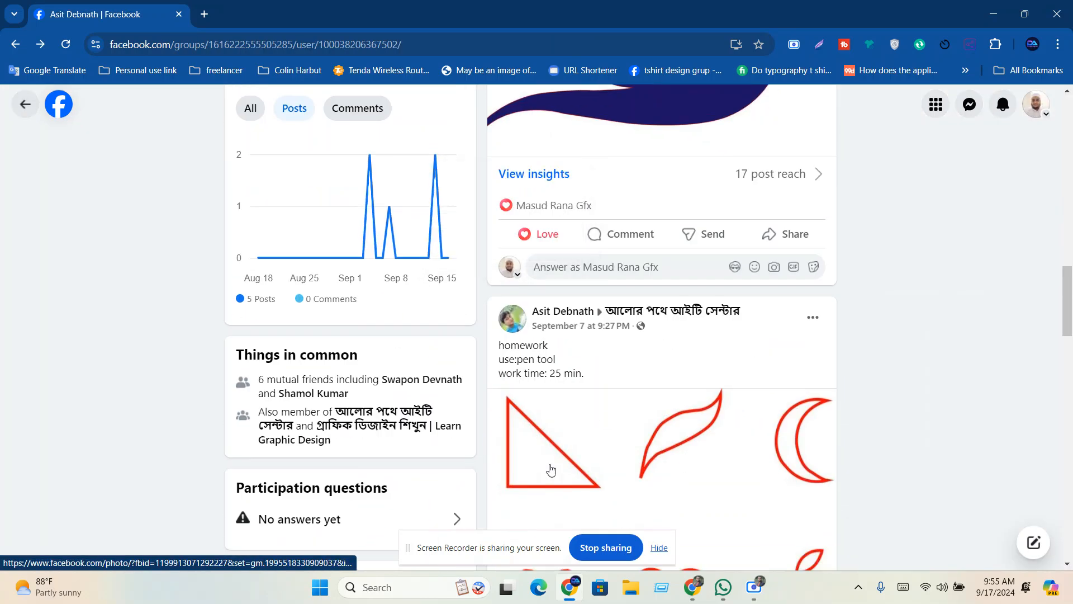
scroll(582, 445, "down", 1)
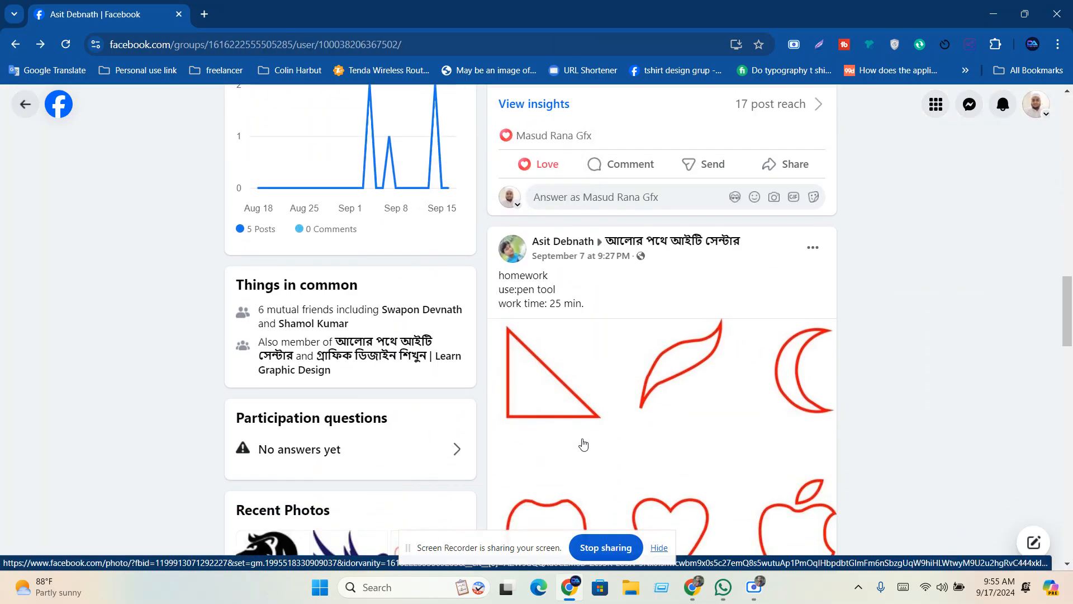
scroll(630, 335, "down", 2)
left_click(628, 335)
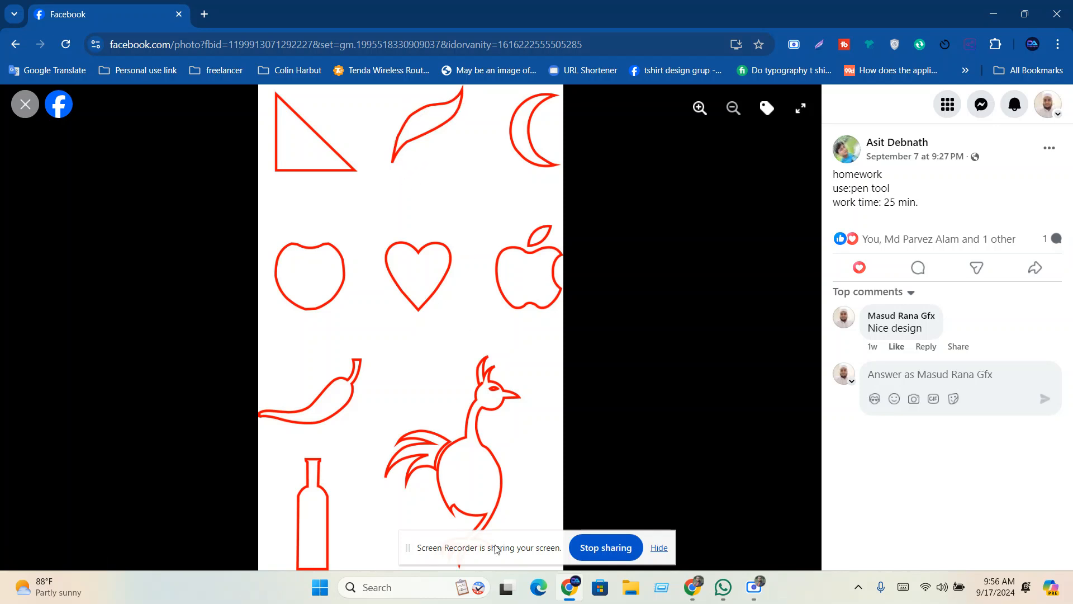
left_click(20, 108)
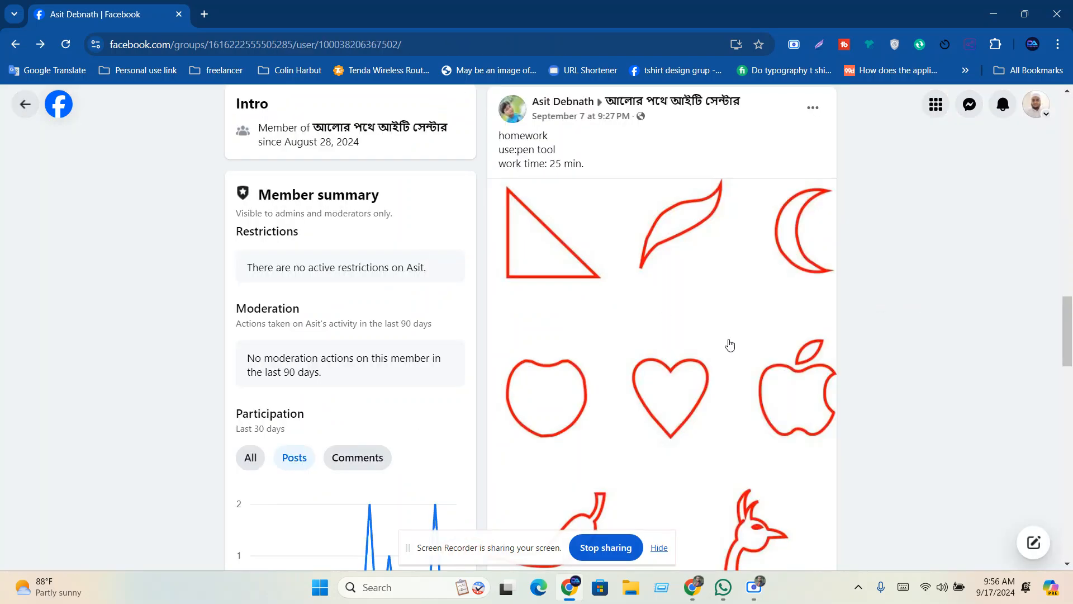
Examine the member's older pen tool homework posts and review the lion post again
scroll(686, 363, "down", 5)
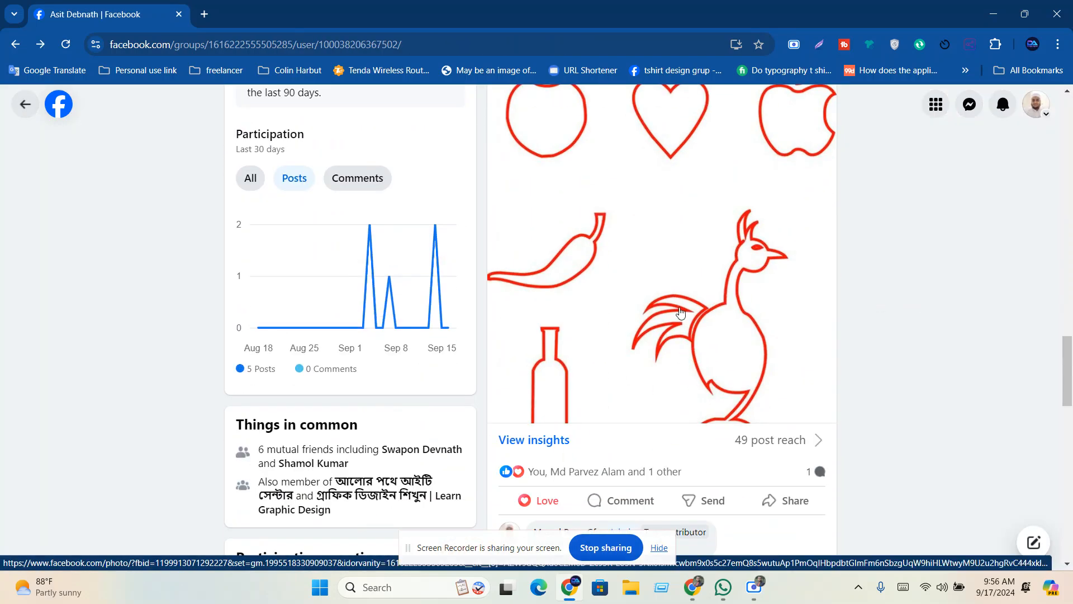
scroll(742, 217, "down", 8)
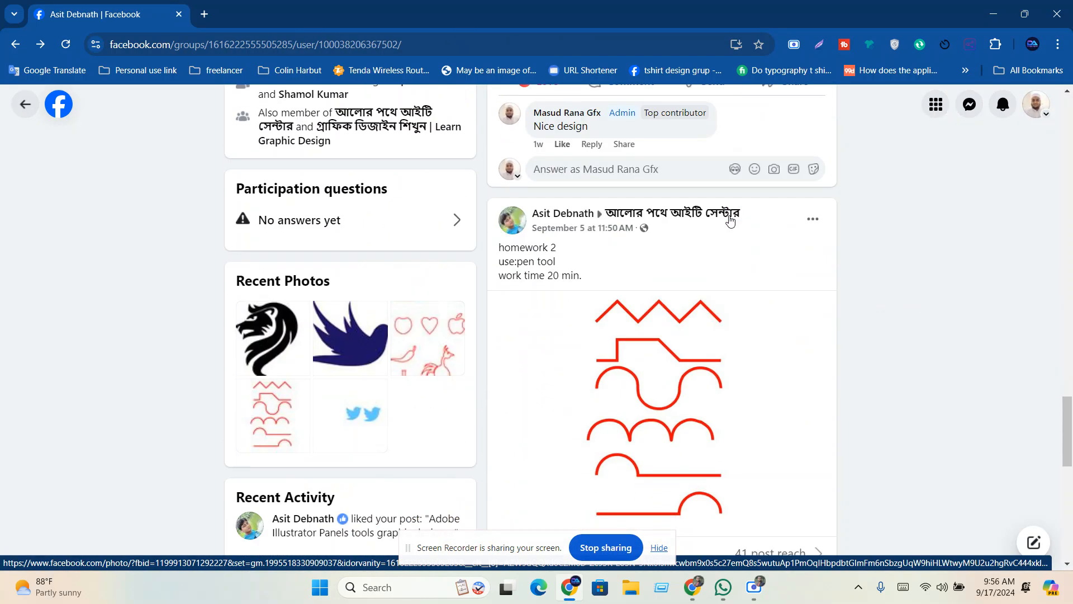
scroll(662, 354, "down", 3)
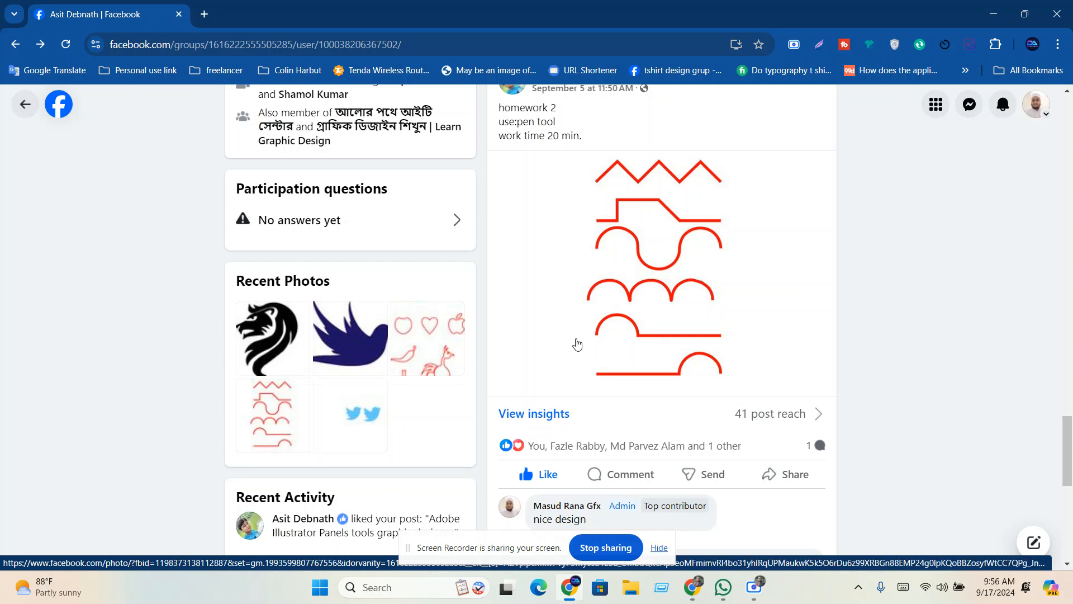
scroll(645, 336, "up", 2)
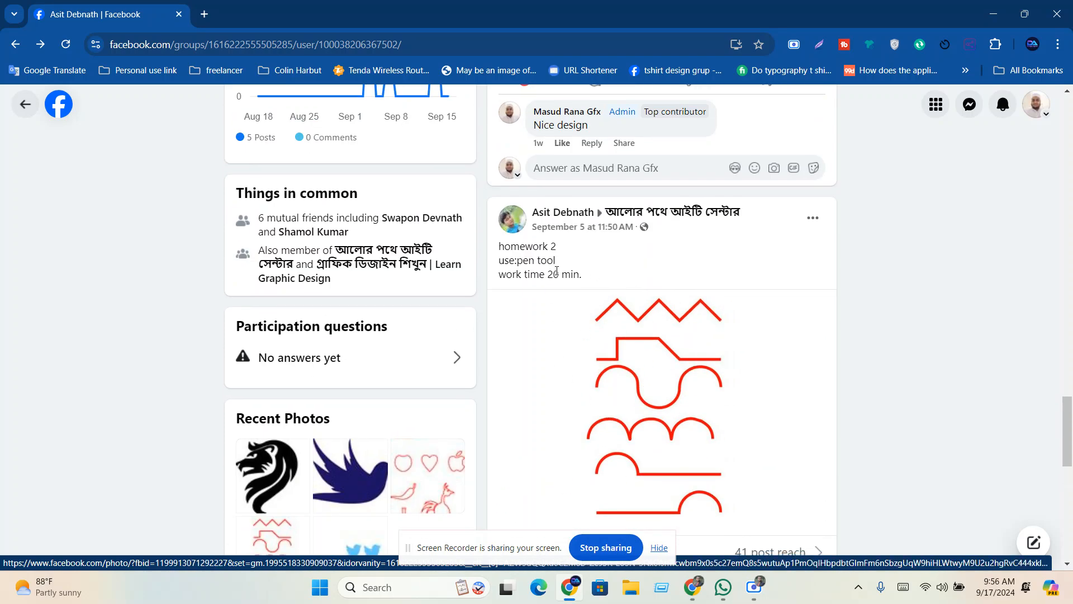
scroll(556, 274, "down", 10)
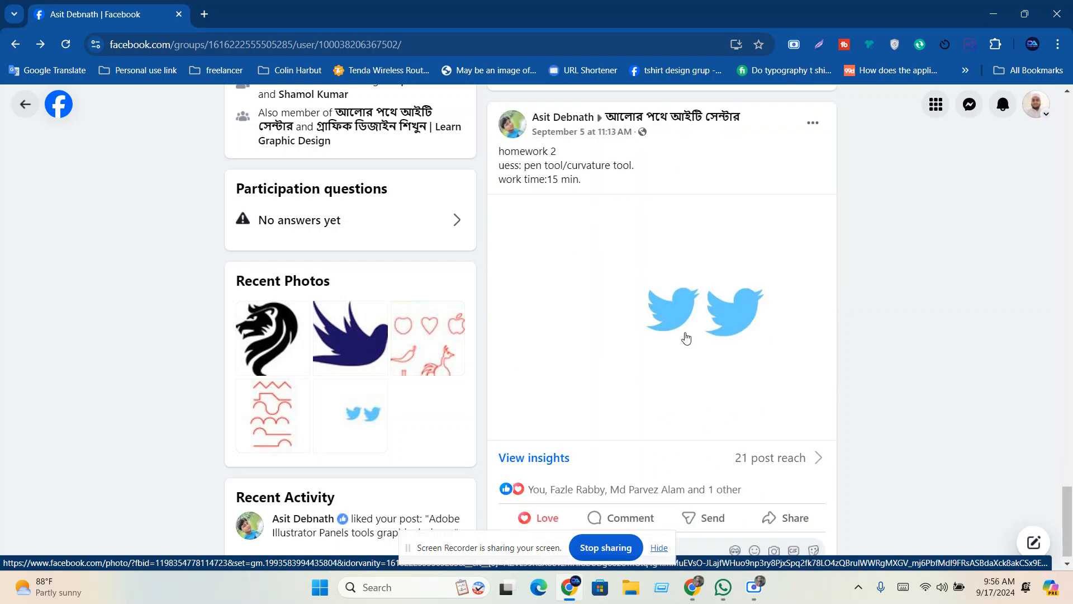
scroll(687, 338, "up", 6)
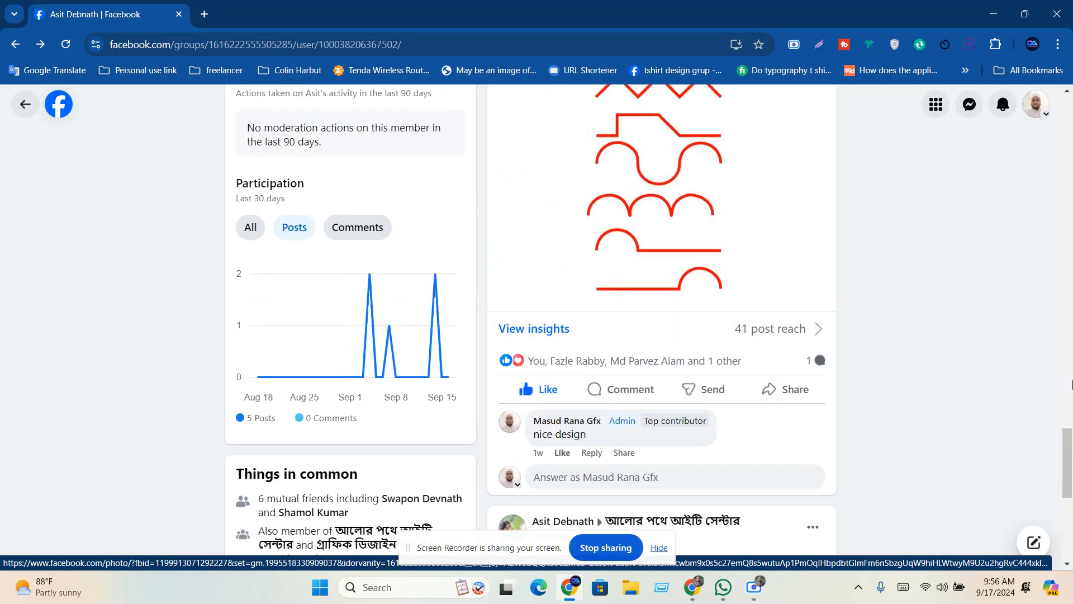
left_click_drag(1067, 461, 1072, 147)
scroll(1072, 146, "down", 4)
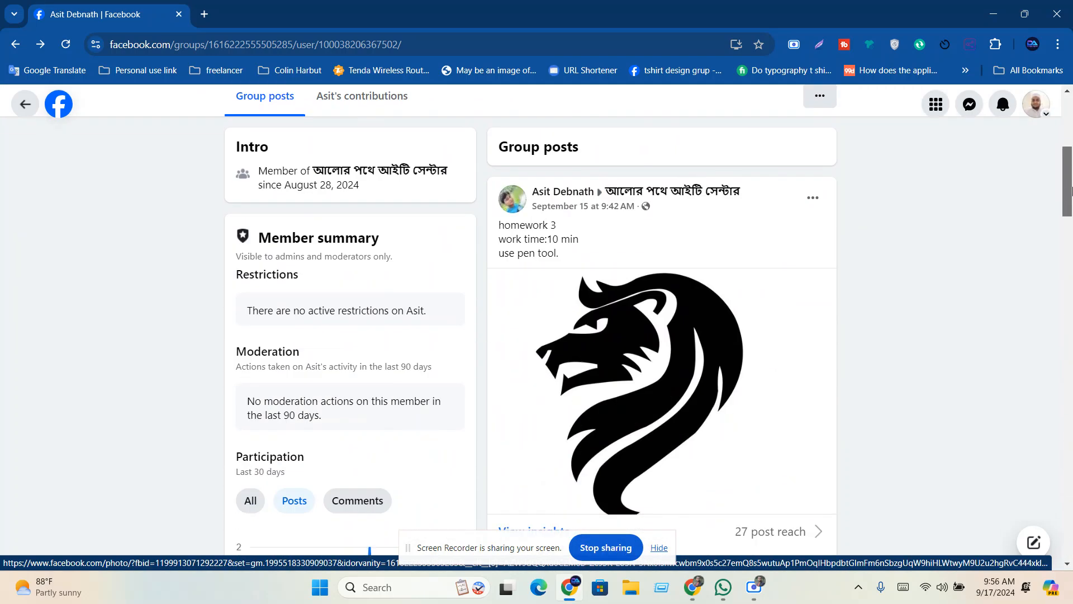
scroll(592, 278, "down", 1)
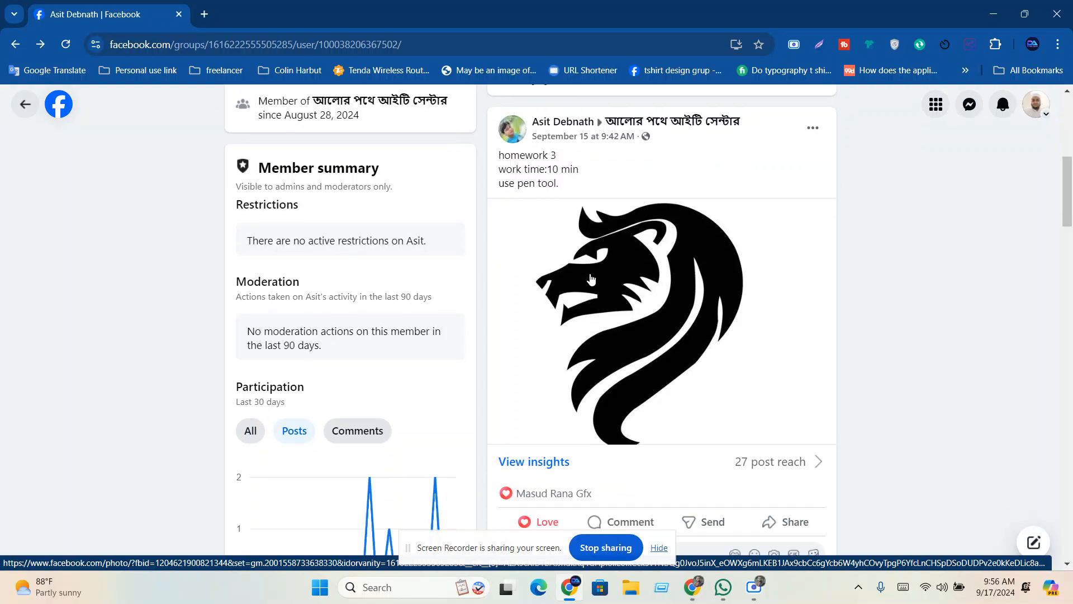
scroll(588, 278, "down", 2)
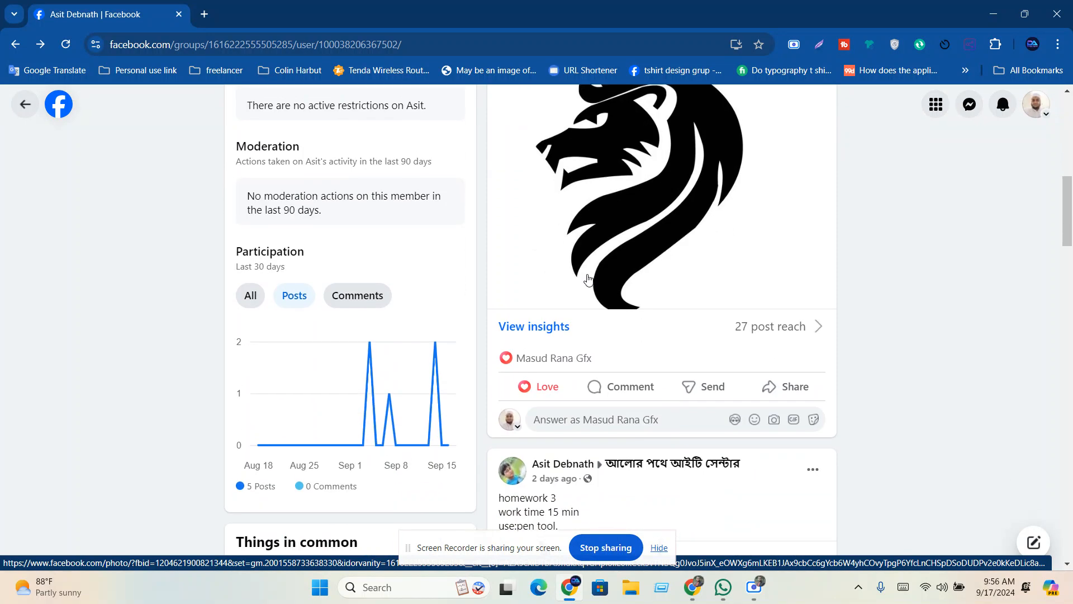
scroll(67, 100, "up", 4)
Return to the আলোর পথে আইটি সেন্টার group through the Facebook home page and view the Home Work:20 post
left_click(59, 104)
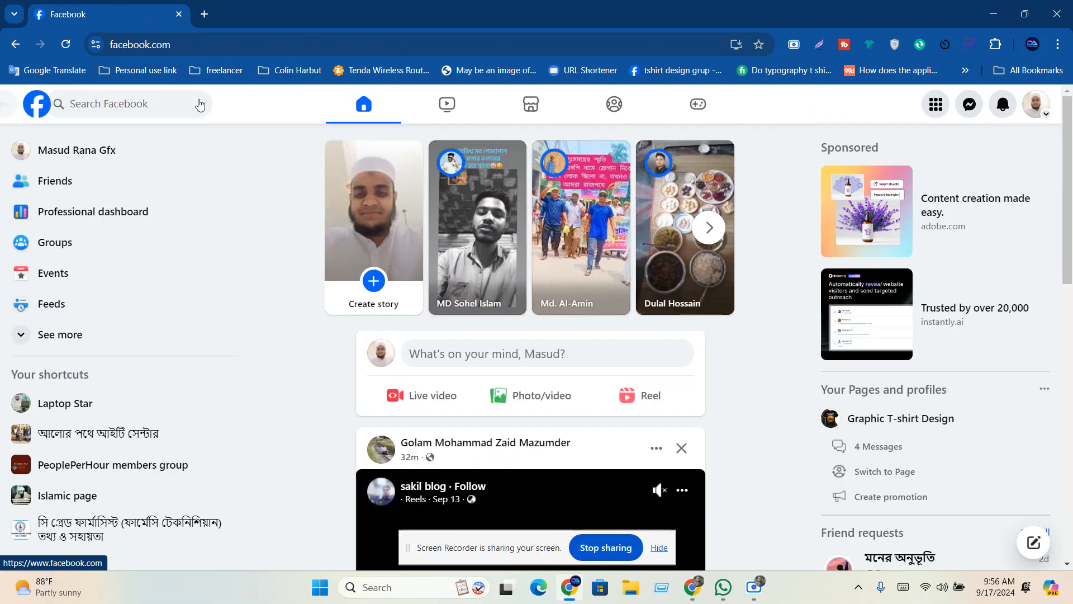
left_click(73, 443)
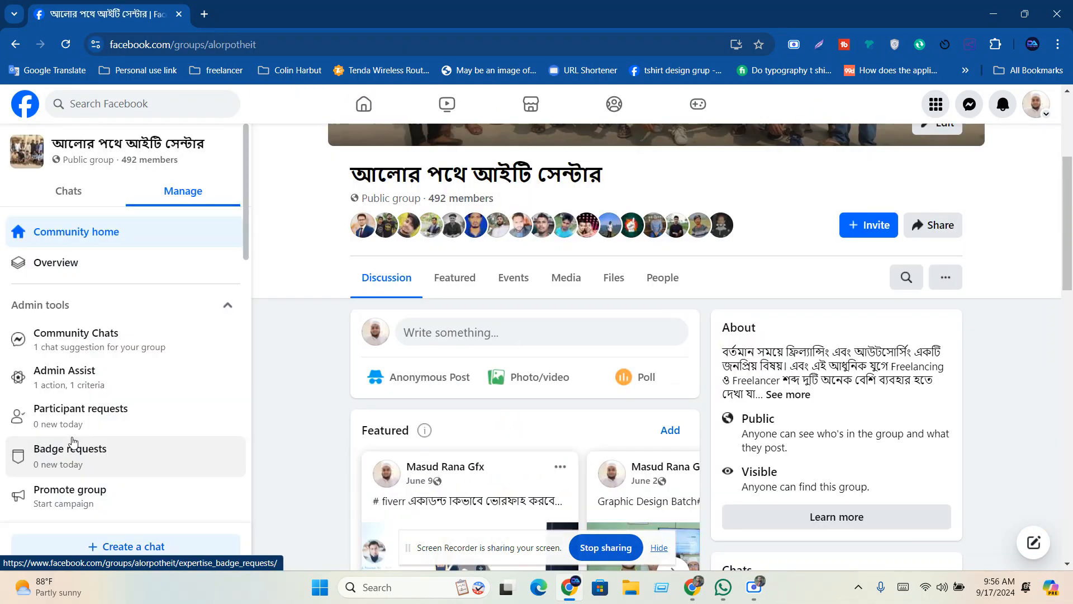
scroll(458, 398, "down", 5)
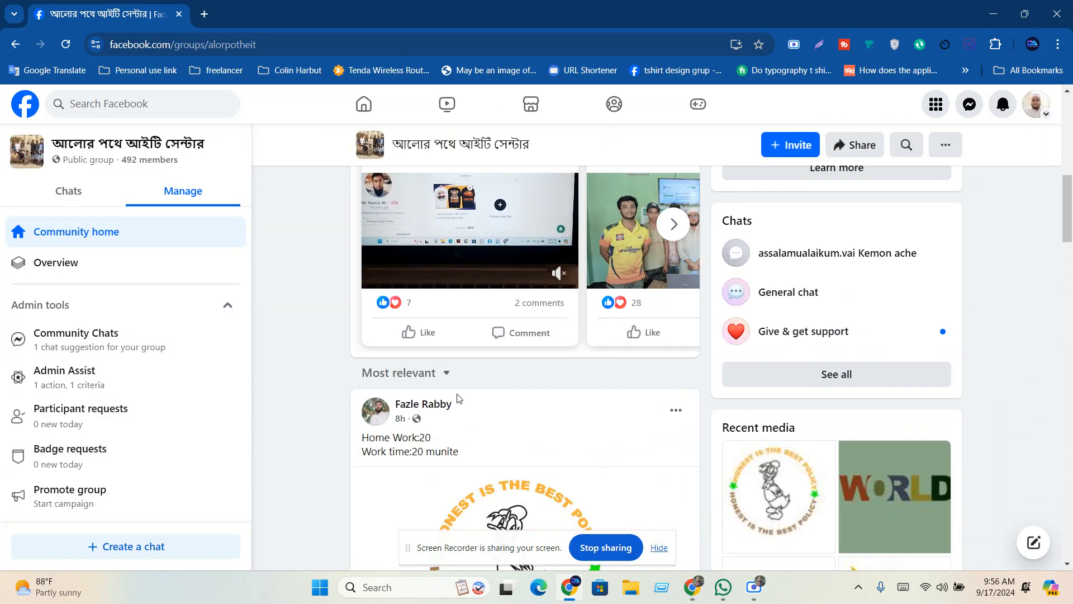
scroll(457, 398, "down", 3)
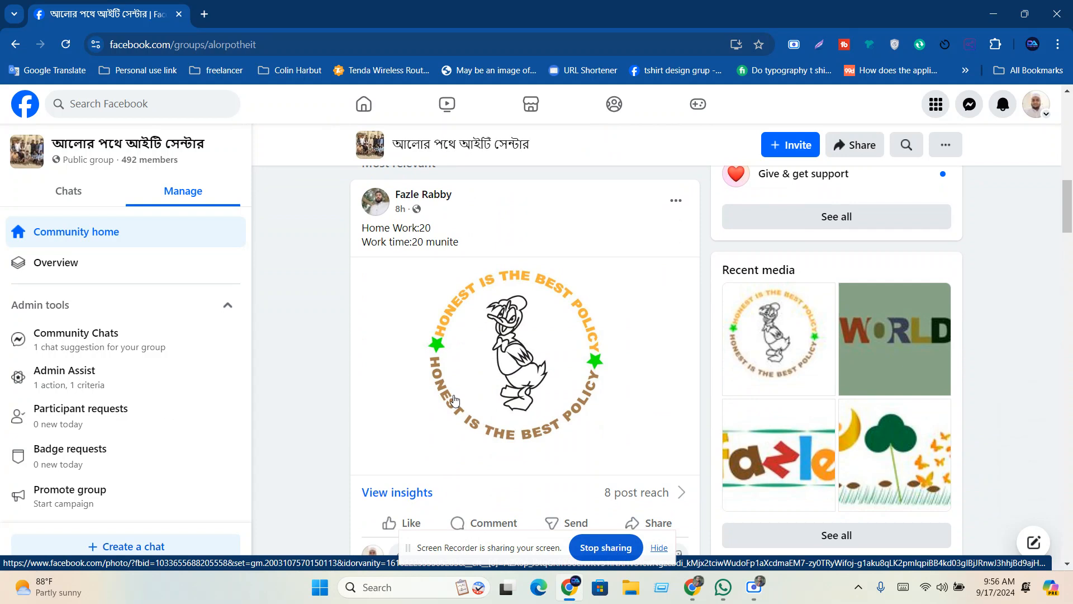
Leave Facebook to view the design_agree Fiverr profile, then minimise the browser and refresh the desktop
left_click(993, 13)
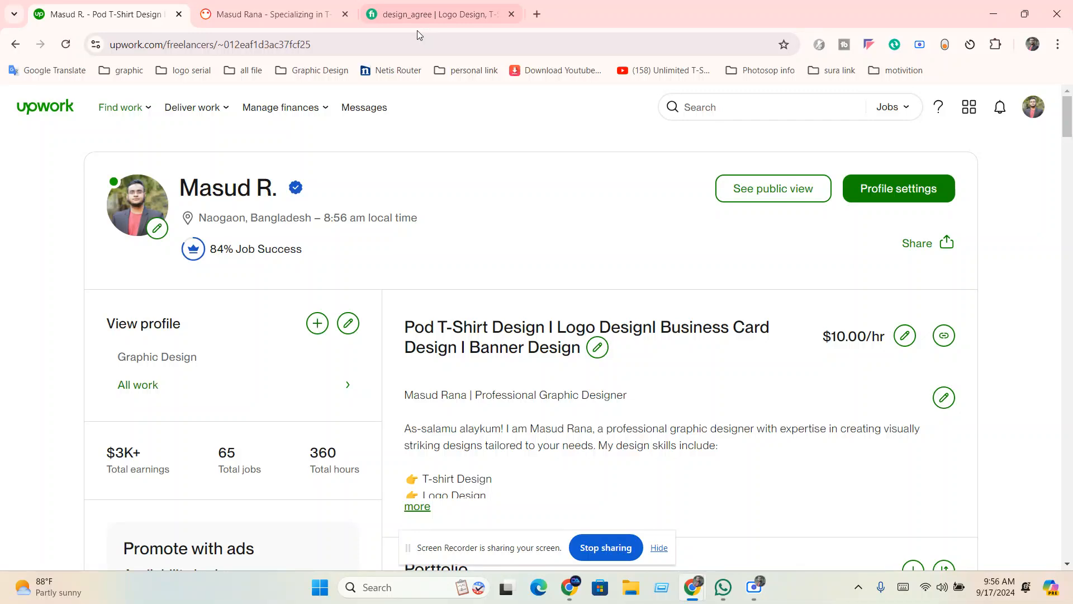
left_click(425, 14)
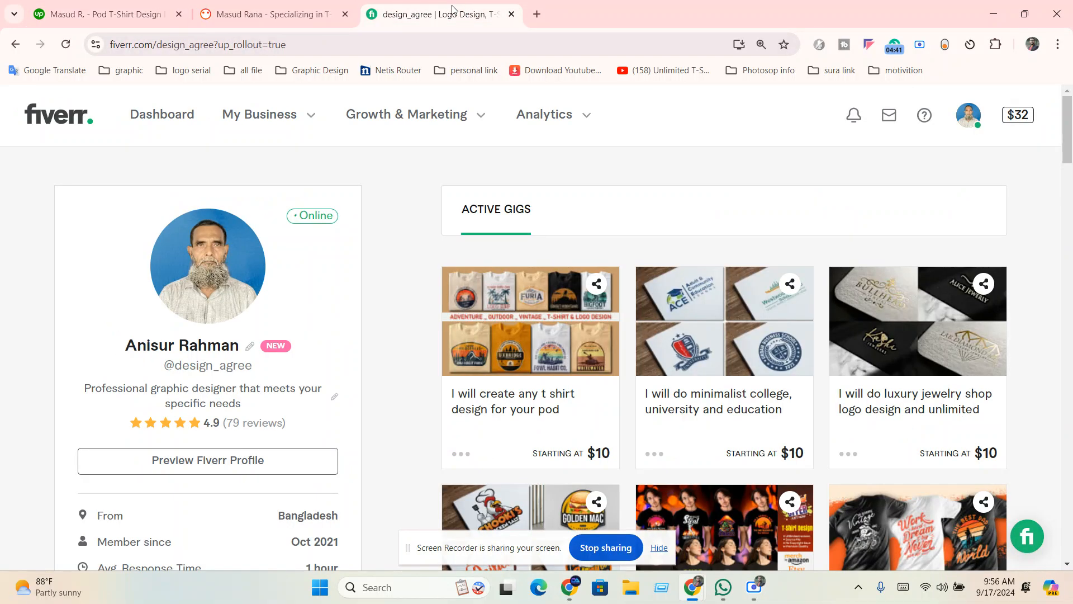
left_click(993, 14)
right_click(678, 242)
left_click(724, 298)
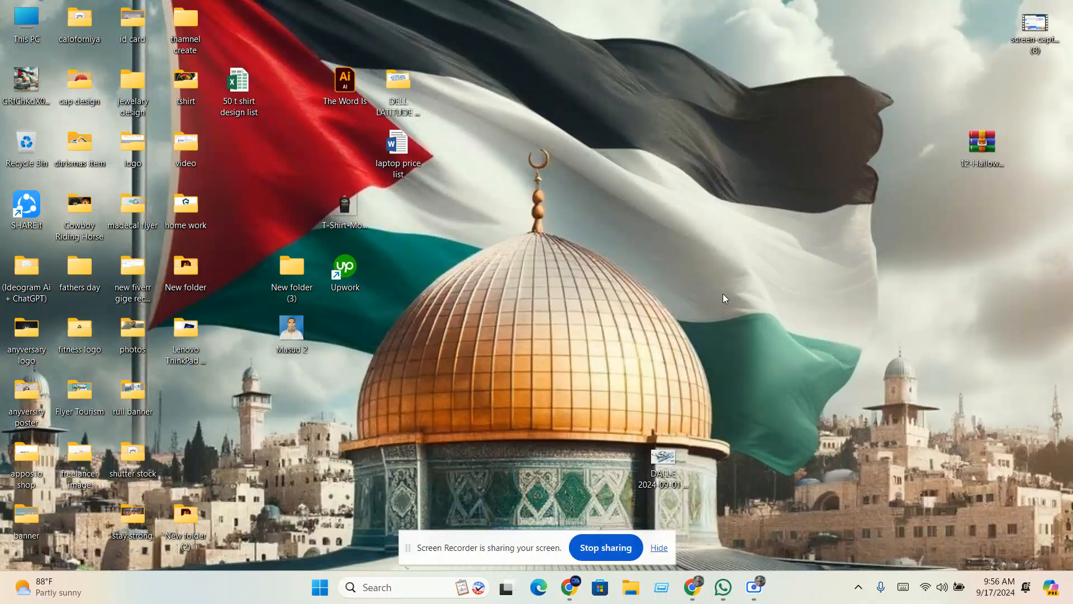
Launch Adobe Illustrator and create a new document from the B4 preset of 1031.81 x 728.5 px
left_click(386, 587)
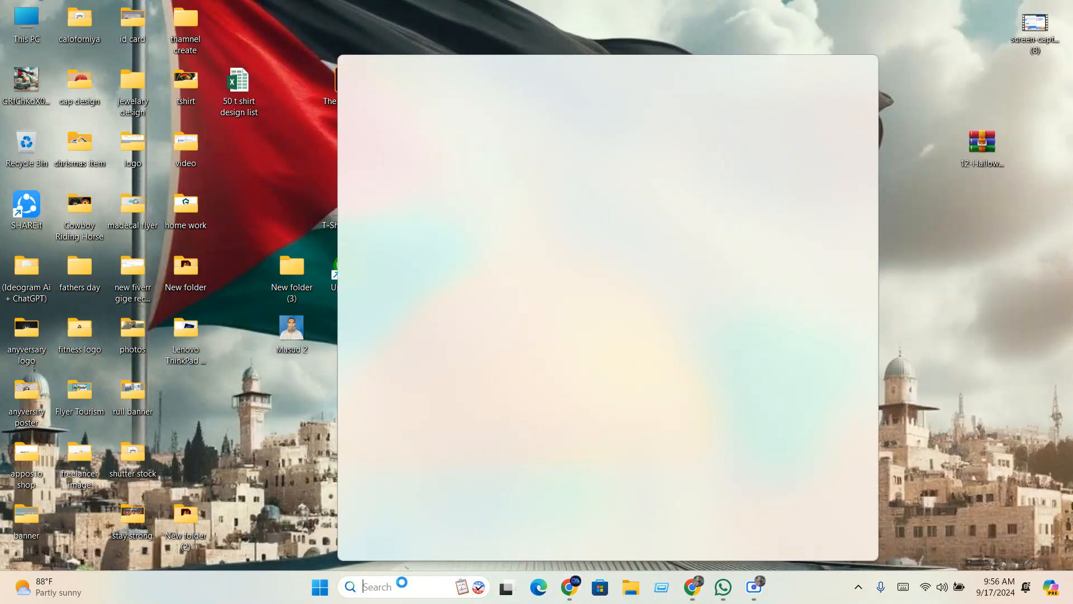
left_click(456, 208)
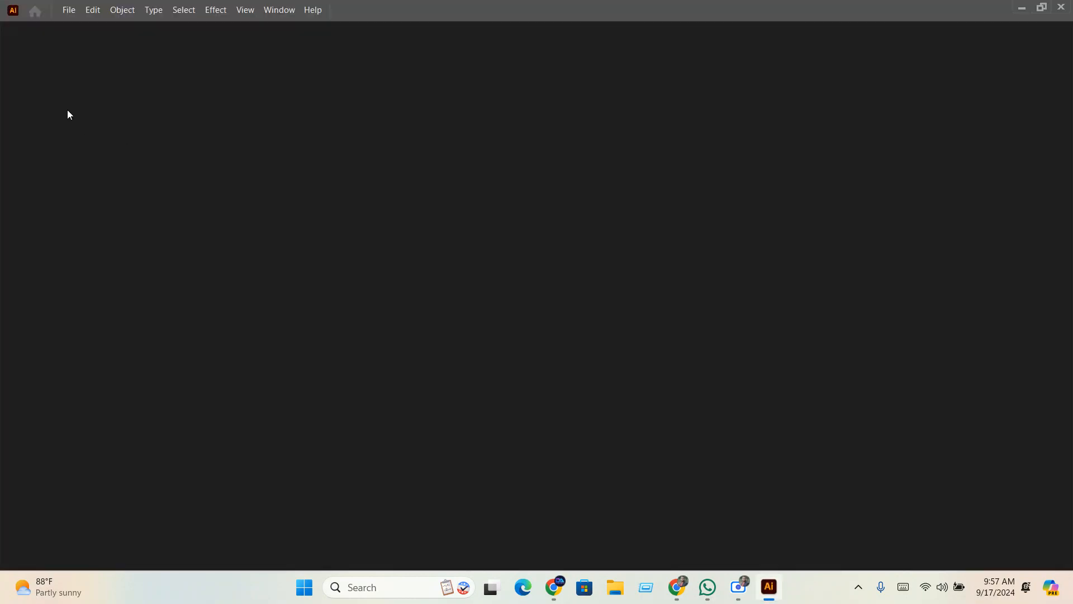
left_click(43, 104)
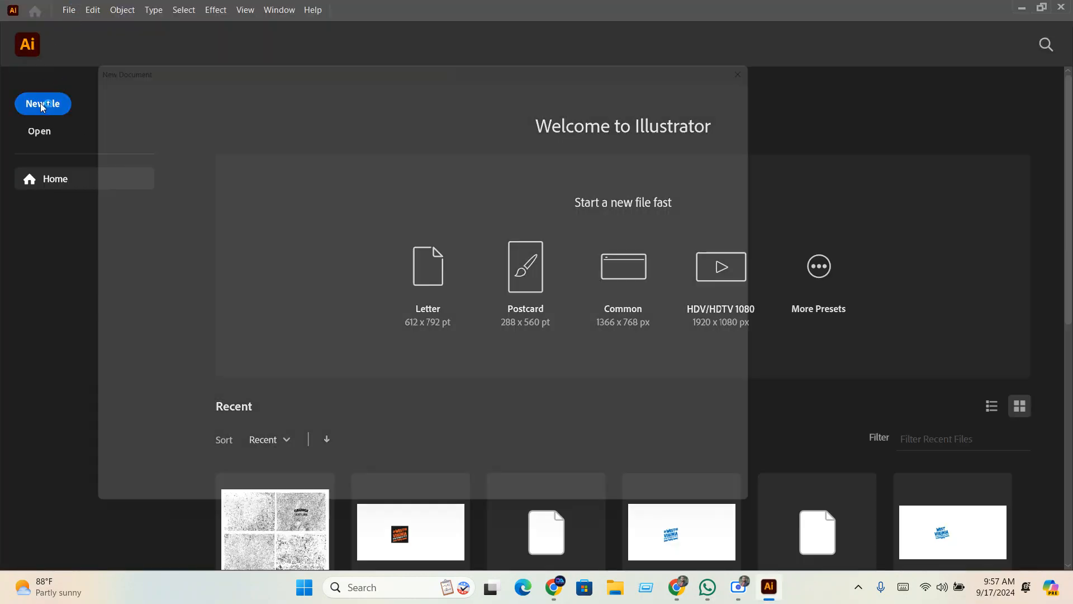
left_click(387, 71)
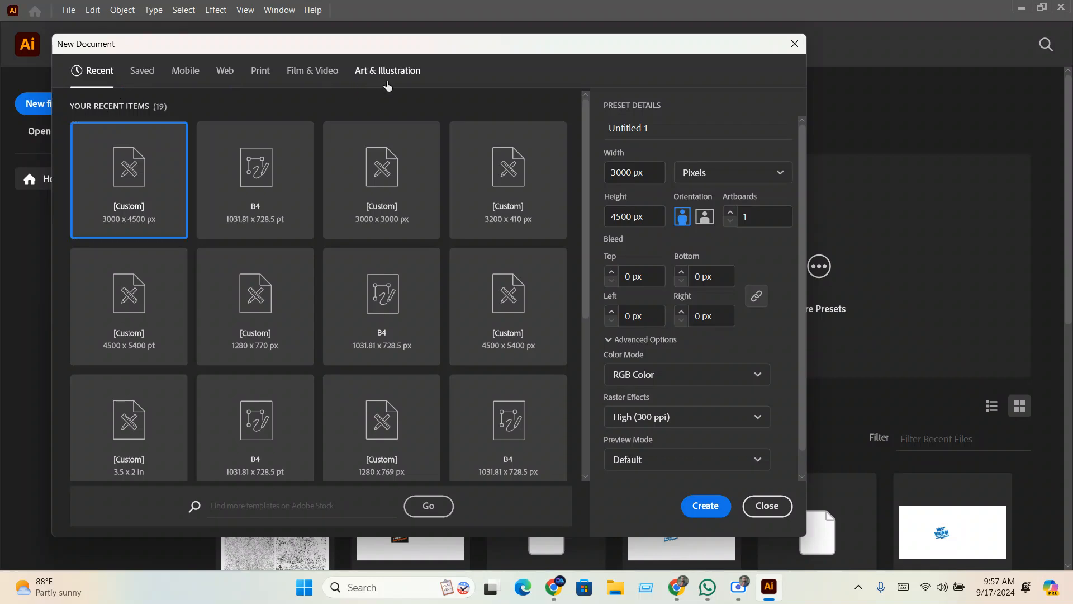
left_click(523, 450)
left_click(724, 506)
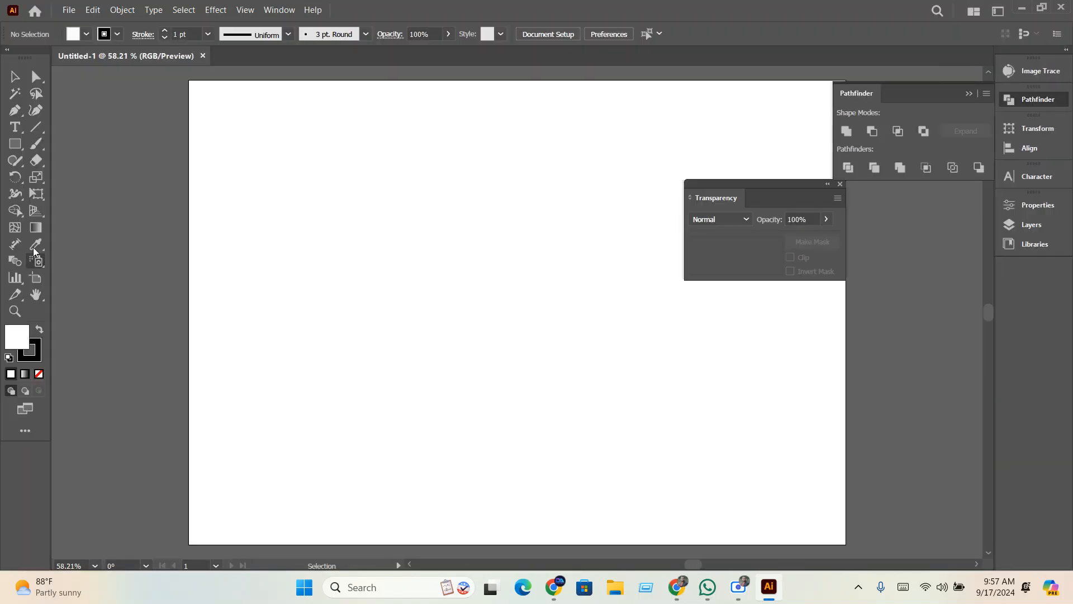
left_click(20, 114)
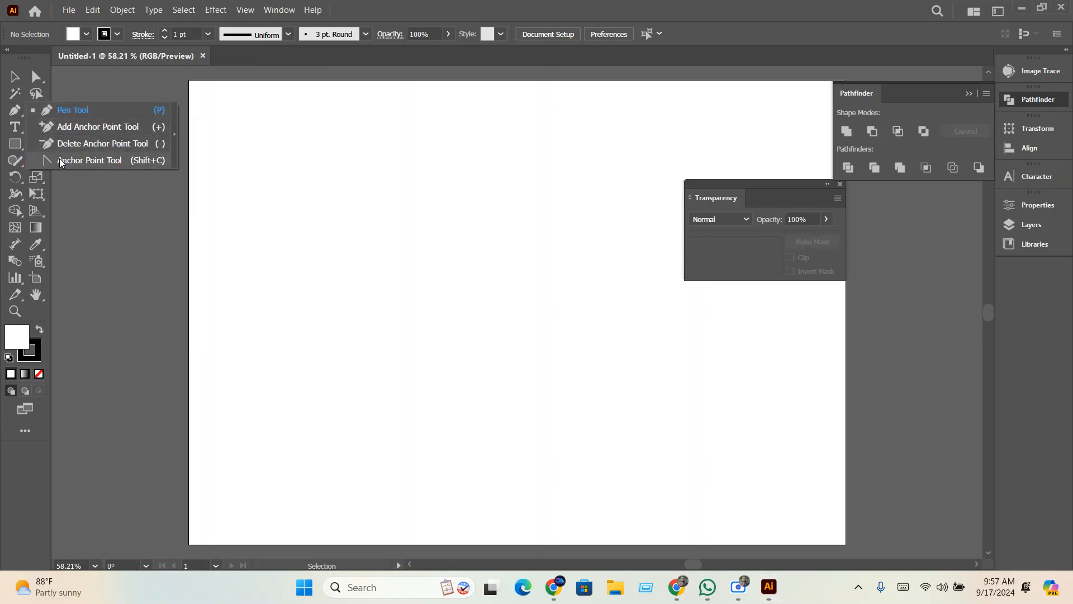
left_click(12, 115)
left_click(33, 113)
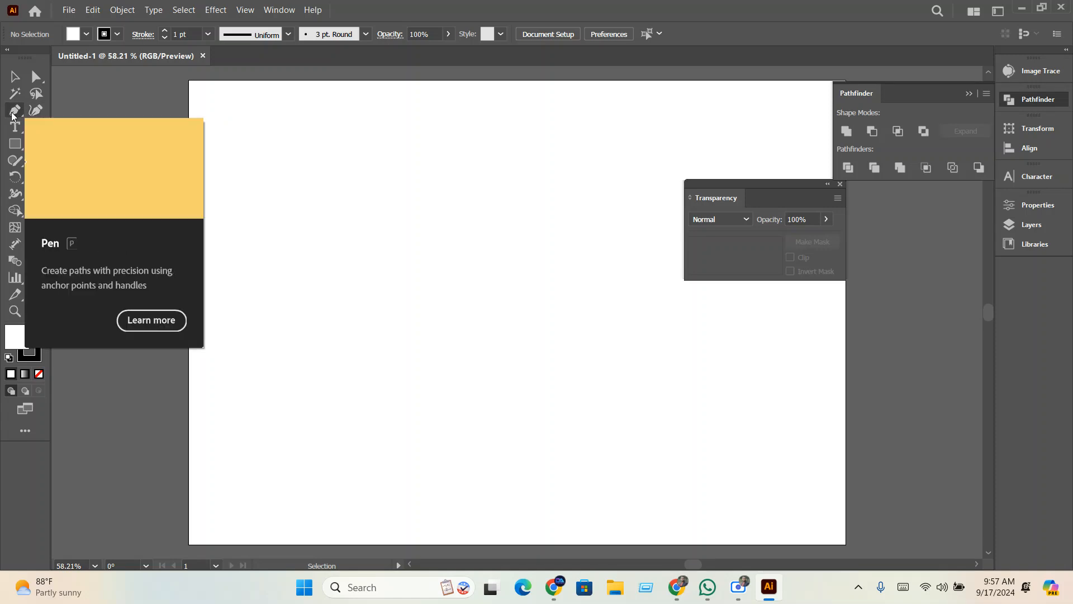
left_click(12, 115)
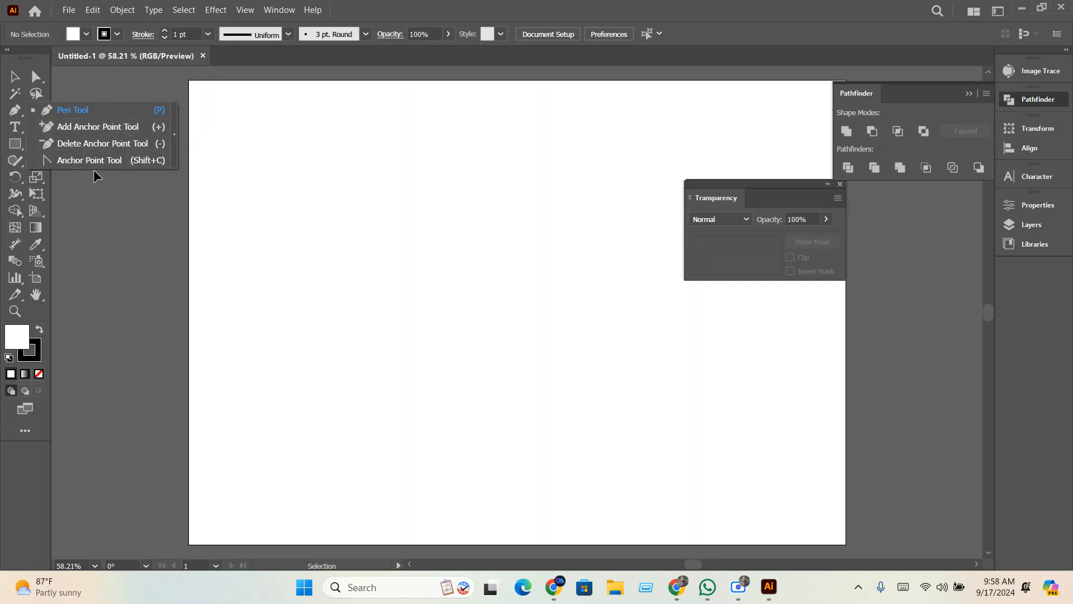
Draw a rectangle about 434 x 190 pt near the middle of the artboard, with a red fill and no stroke
left_click(15, 144)
left_click_drag(318, 214, 595, 335)
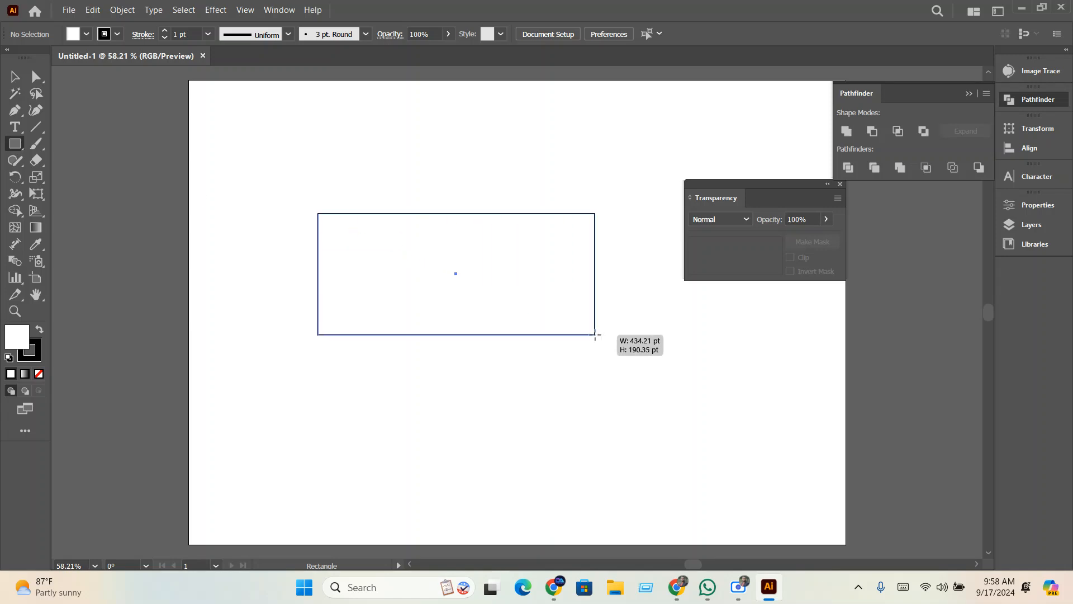
left_click(87, 35)
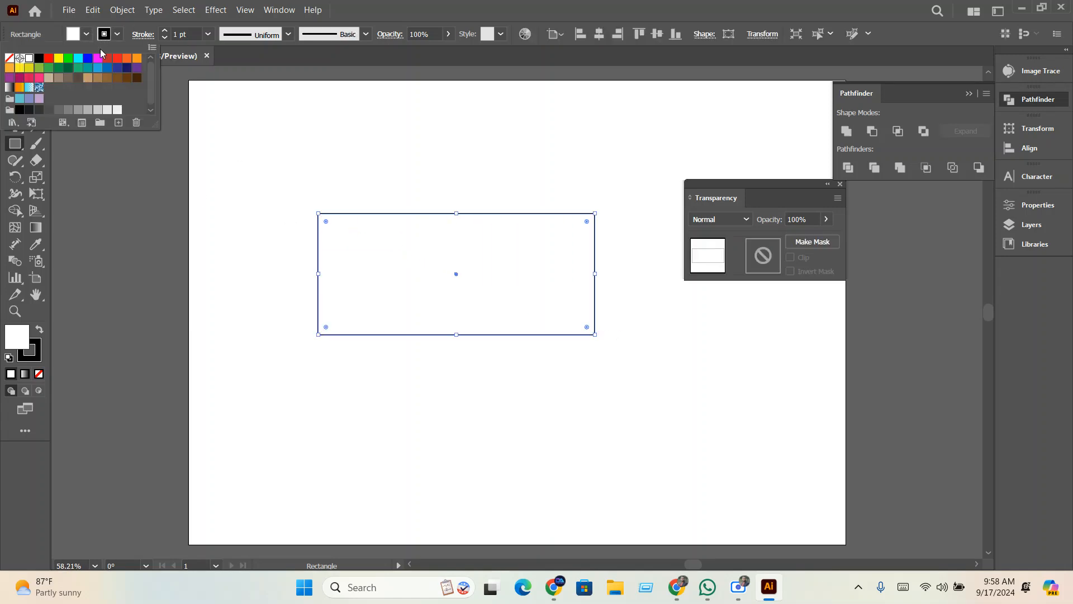
left_click(117, 57)
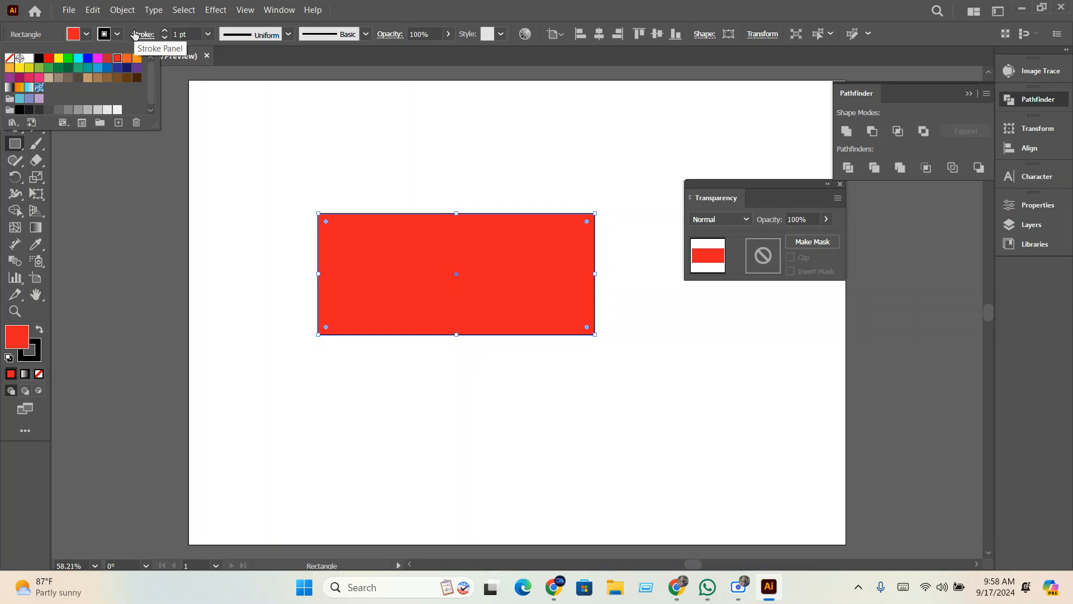
left_click(118, 35)
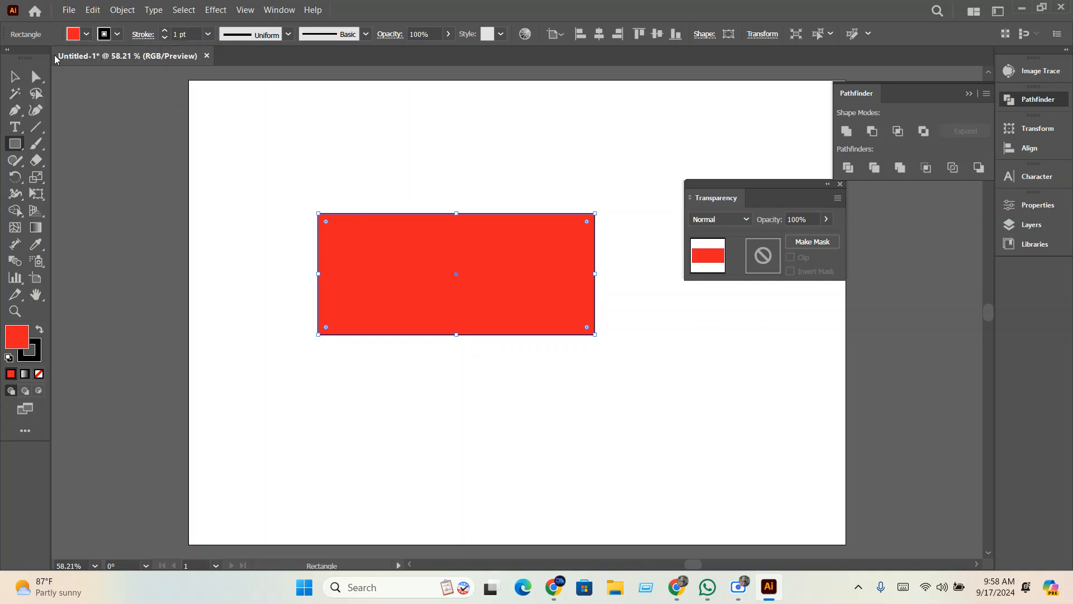
left_click(118, 35)
left_click(9, 58)
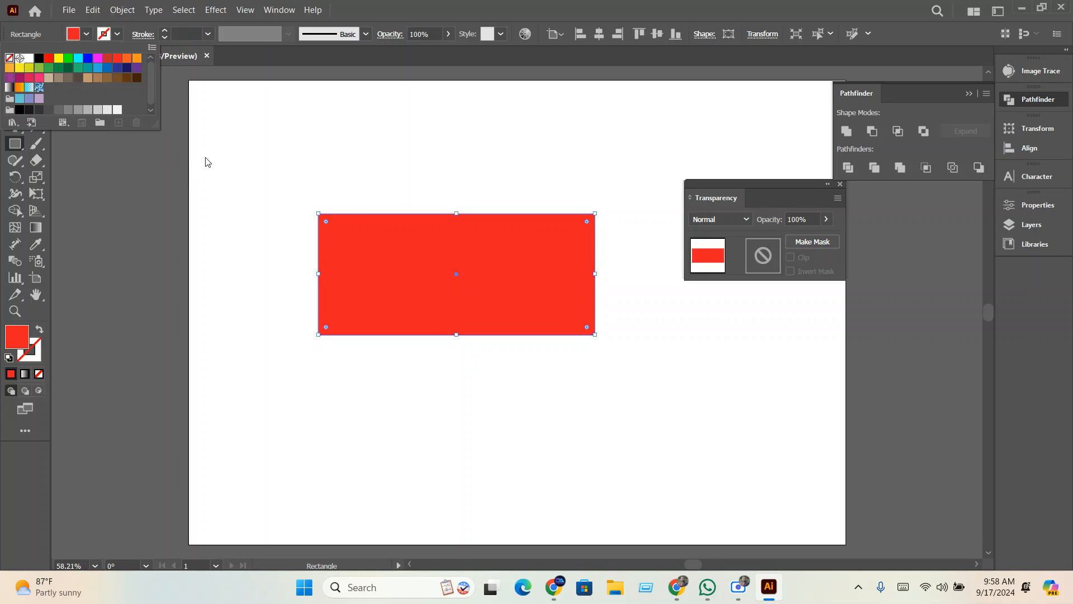
Stretch the red rectangle downwards to make it taller and deselect it
key("v")
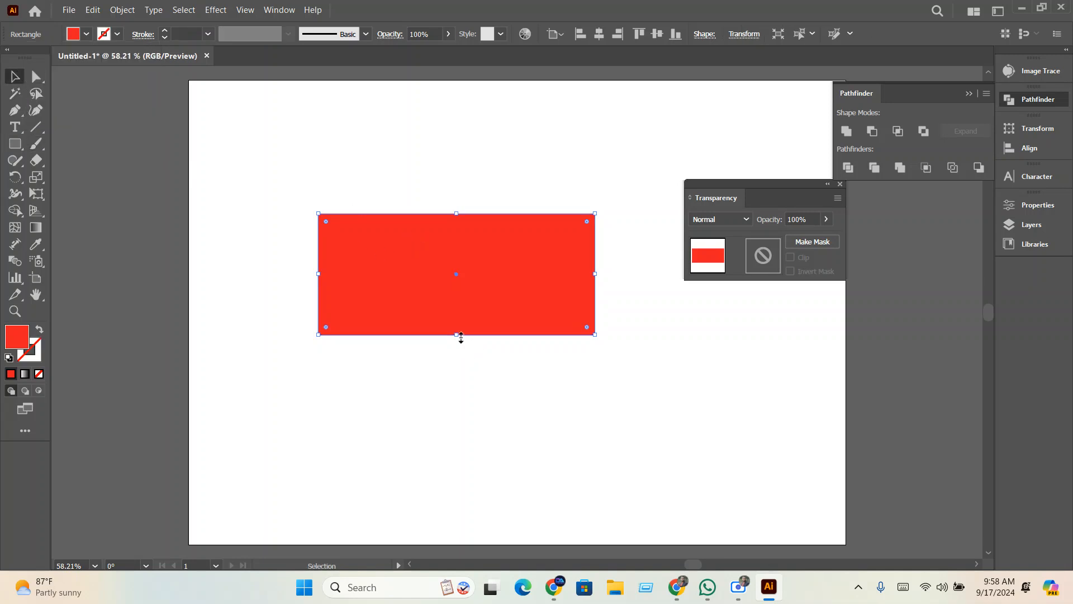
mouse_move(460, 335)
left_mouse_down()
mouse_move(469, 390)
mouse_move(471, 325)
left_mouse_up()
scroll(484, 260, "up", 2)
left_click(477, 143)
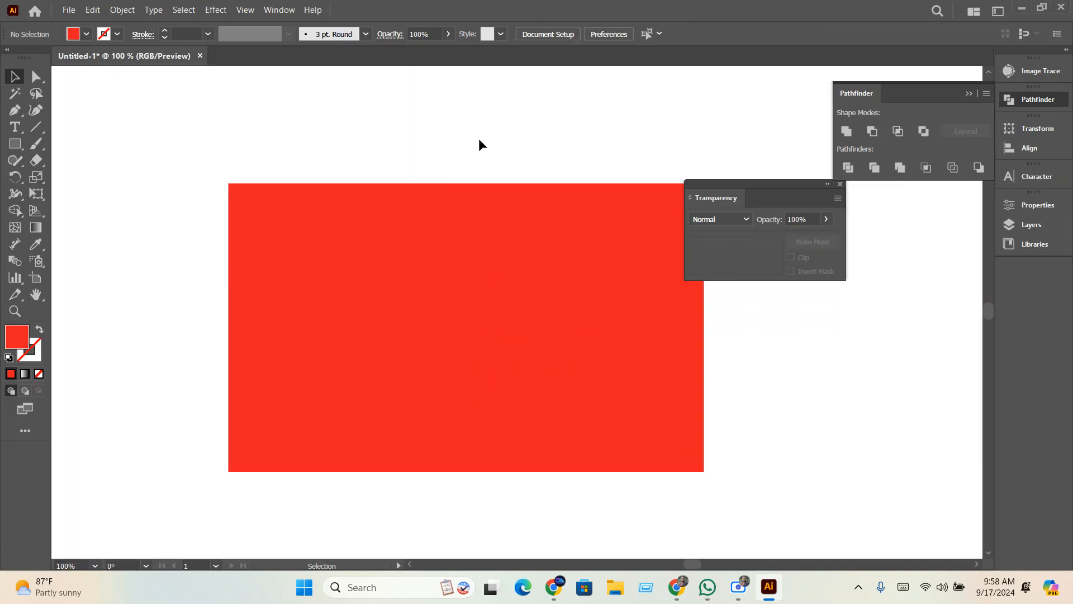
Collapse and close the floating Transparency panel that covers the canvas beside the rectangle
left_click_drag(480, 141, 412, 140)
left_click(828, 184)
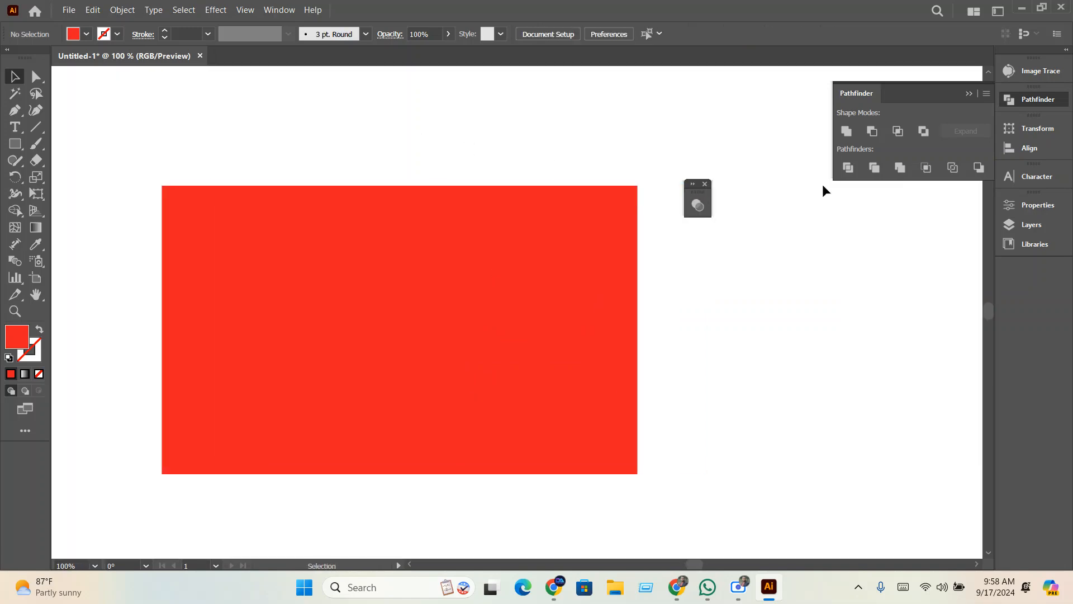
left_click(708, 183)
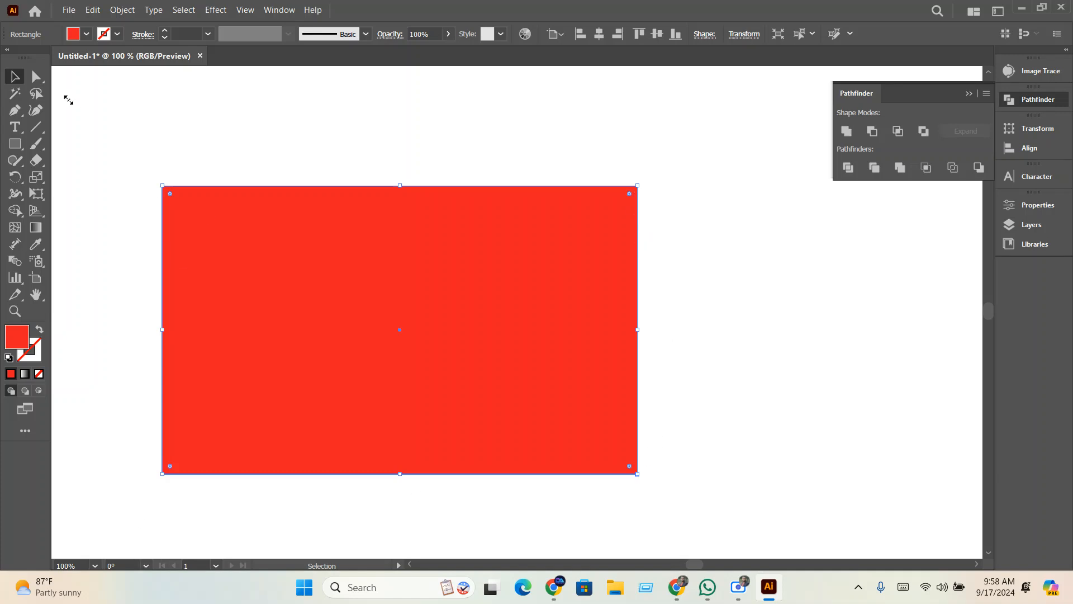
Display the rectangle's corner anchors and add an anchor point at the middle of its top edge with the Add Anchor Point tool
left_click(36, 76)
left_click(197, 226)
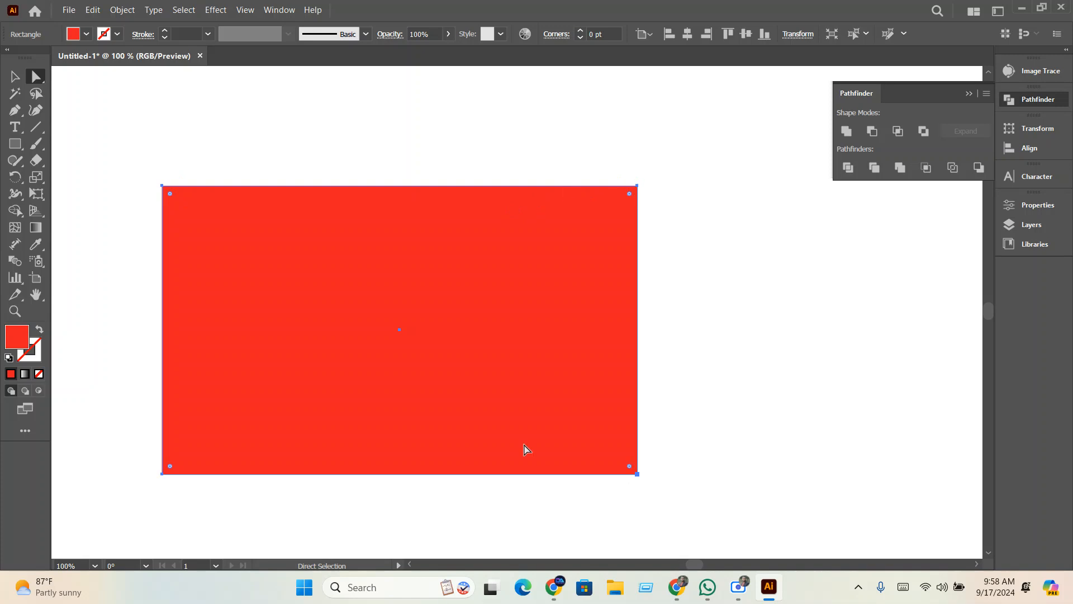
left_click(162, 186)
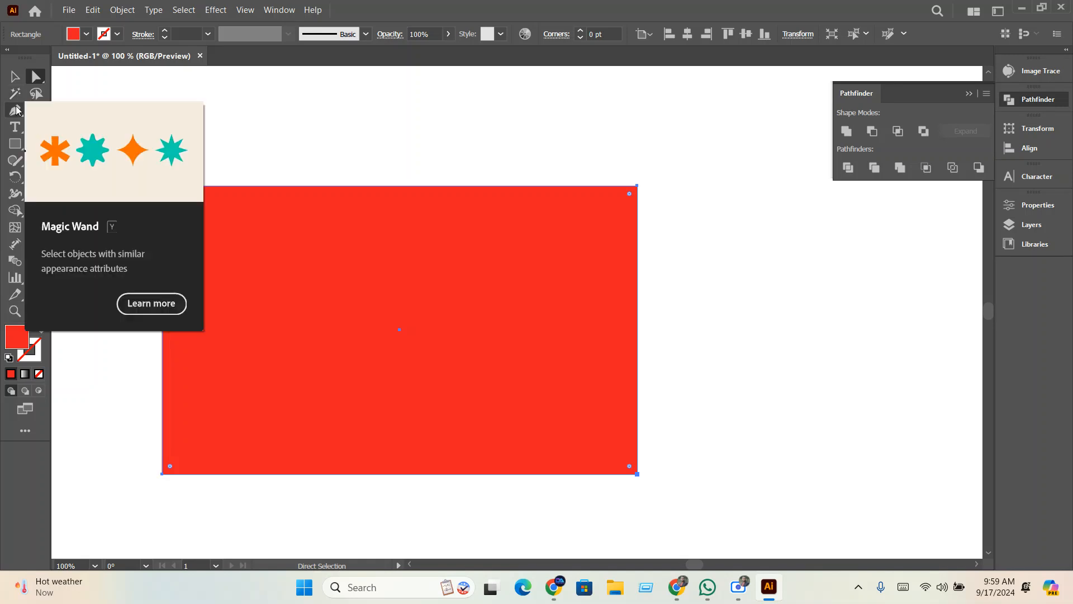
left_click(15, 110)
left_click(62, 130)
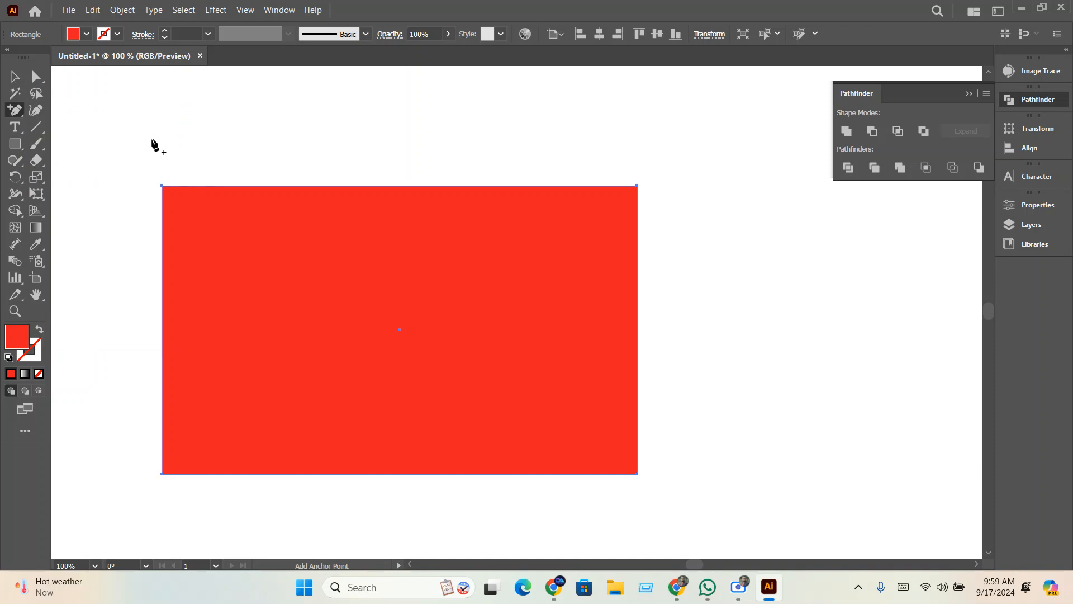
left_click(400, 186)
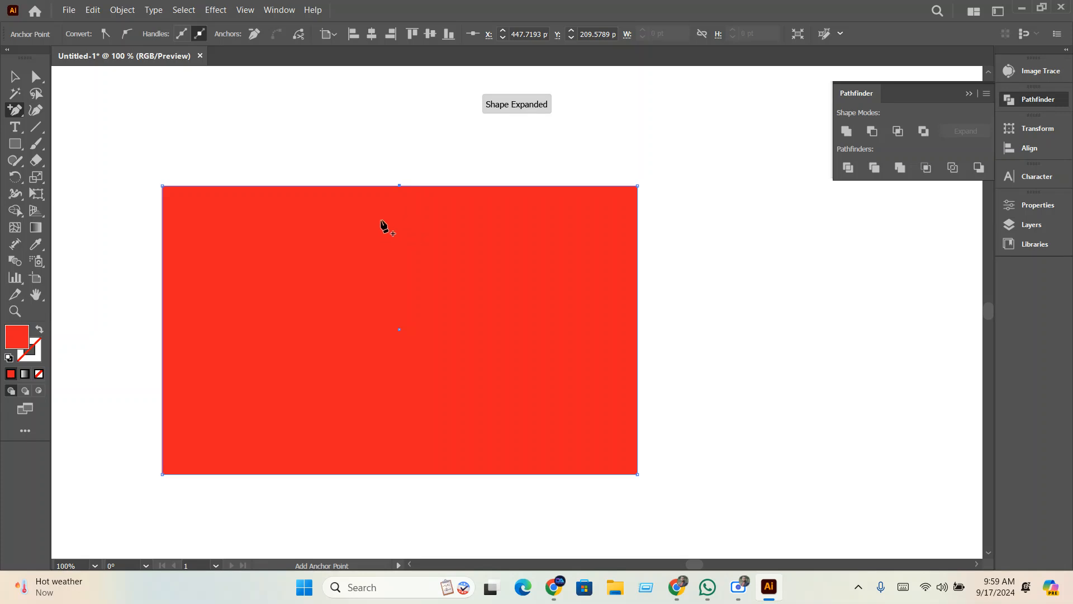
Move the top edge's middle anchor point straight down to the rectangle's centre with Direct Selection, forming a V-shaped notch
left_click(36, 76)
left_click(326, 148)
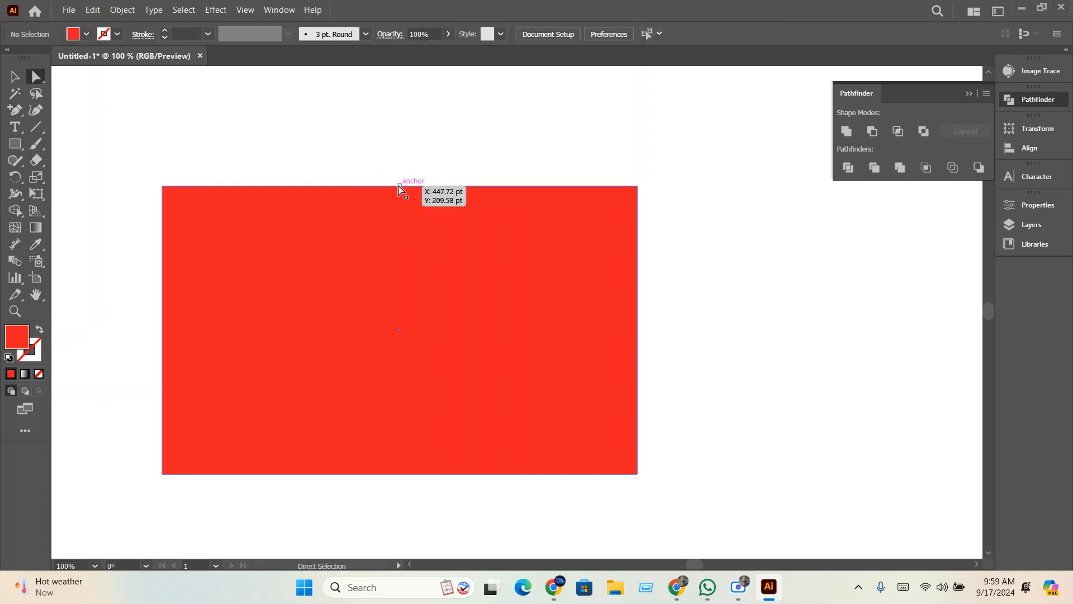
left_click_drag(399, 186, 400, 331)
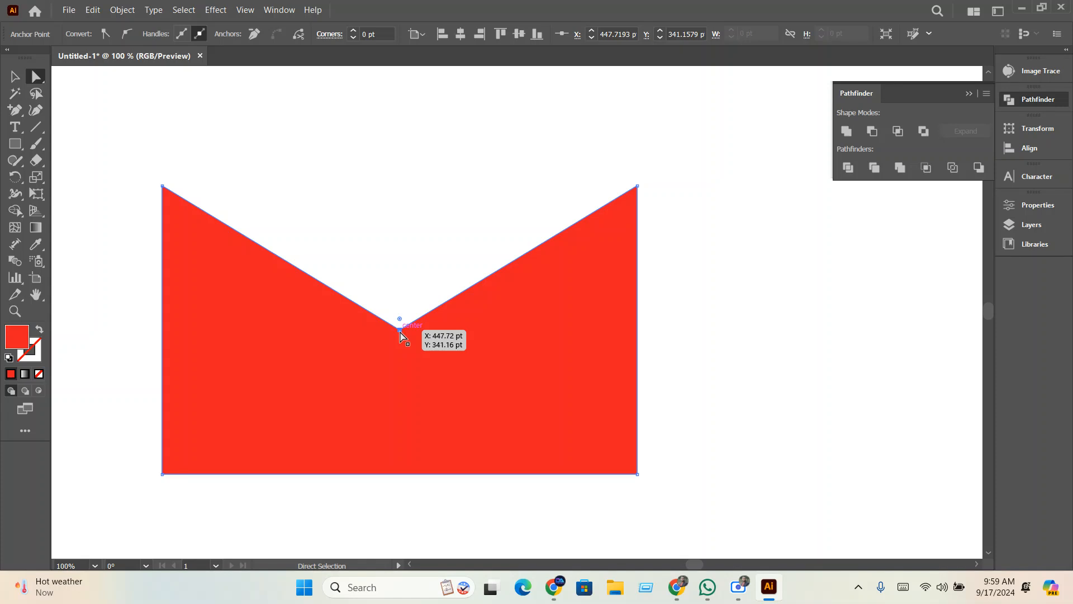
Delete the notch's anchor point and the shape's top-left corner anchor with the Delete Anchor Point tool, leaving a right triangle
left_click(15, 110)
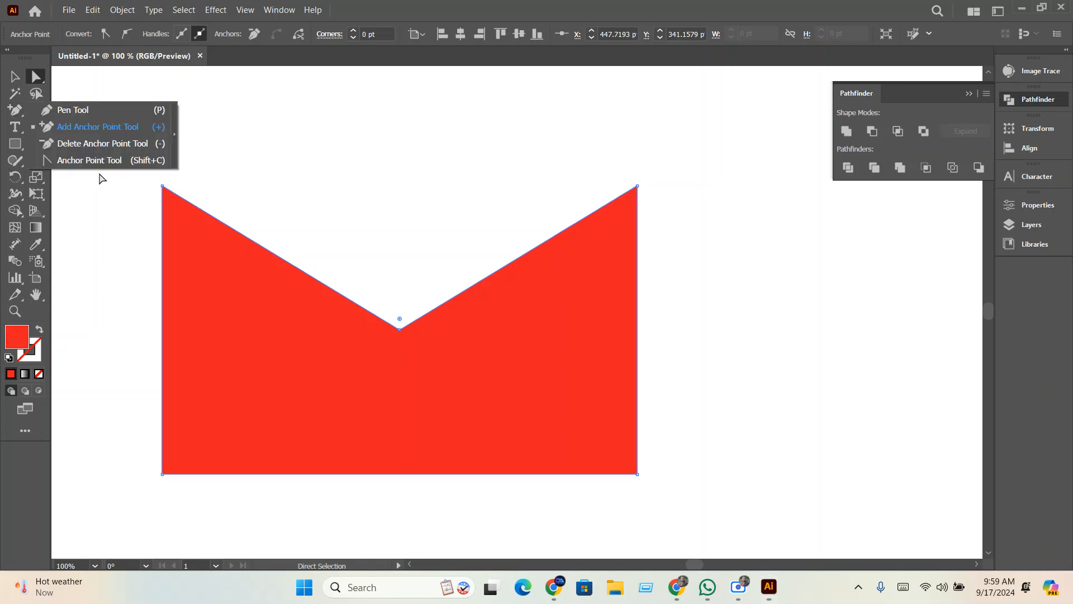
left_click(104, 144)
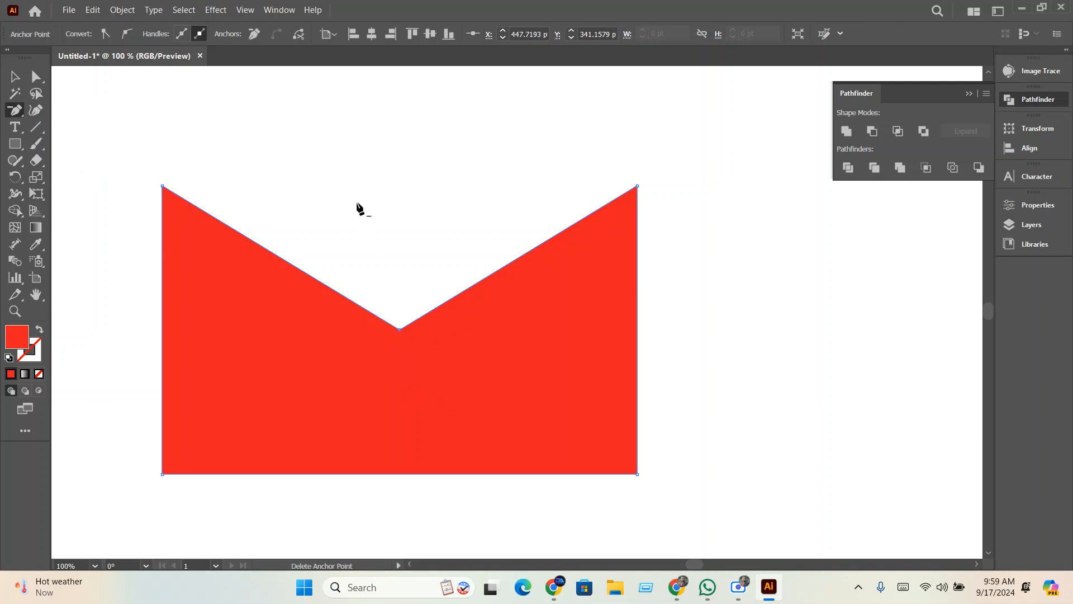
left_click(399, 330)
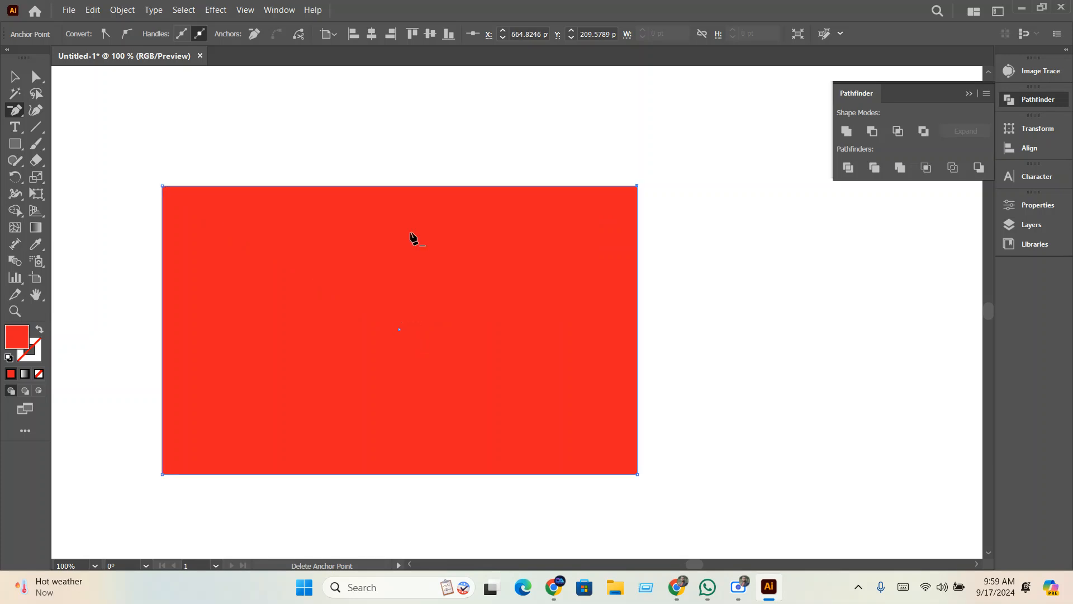
left_click(162, 186)
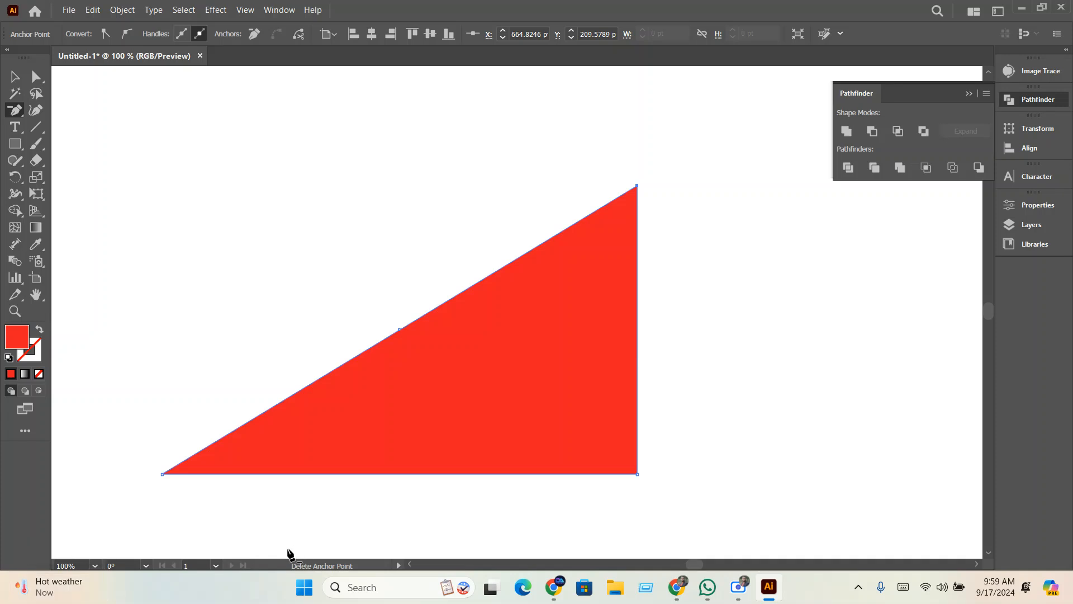
Place a single Pen tool point at the middle of the triangle's sloping side and reselect the triangle
left_click(15, 110)
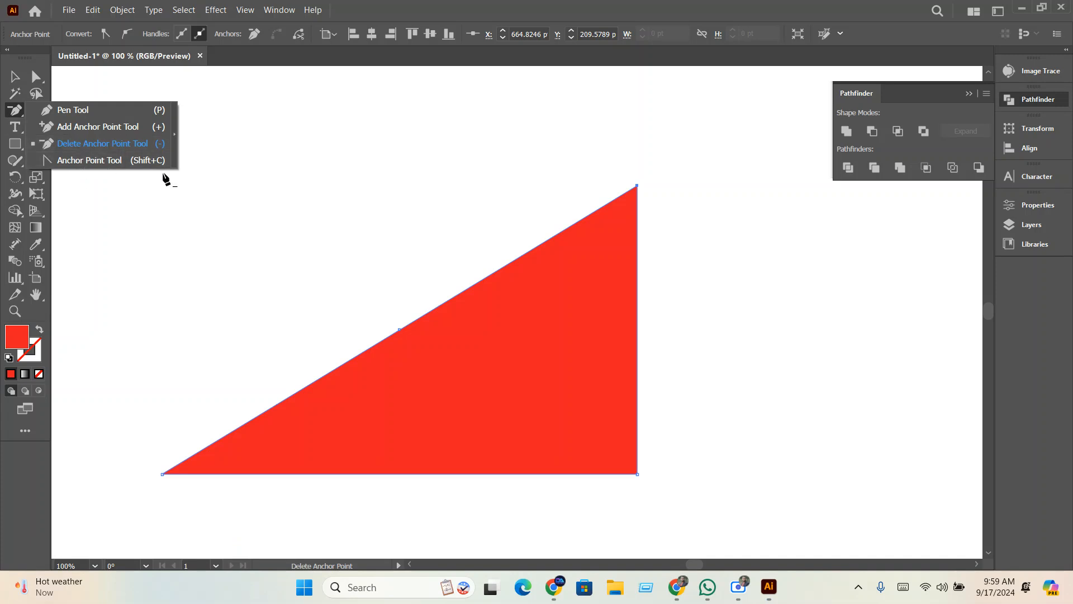
key("v")
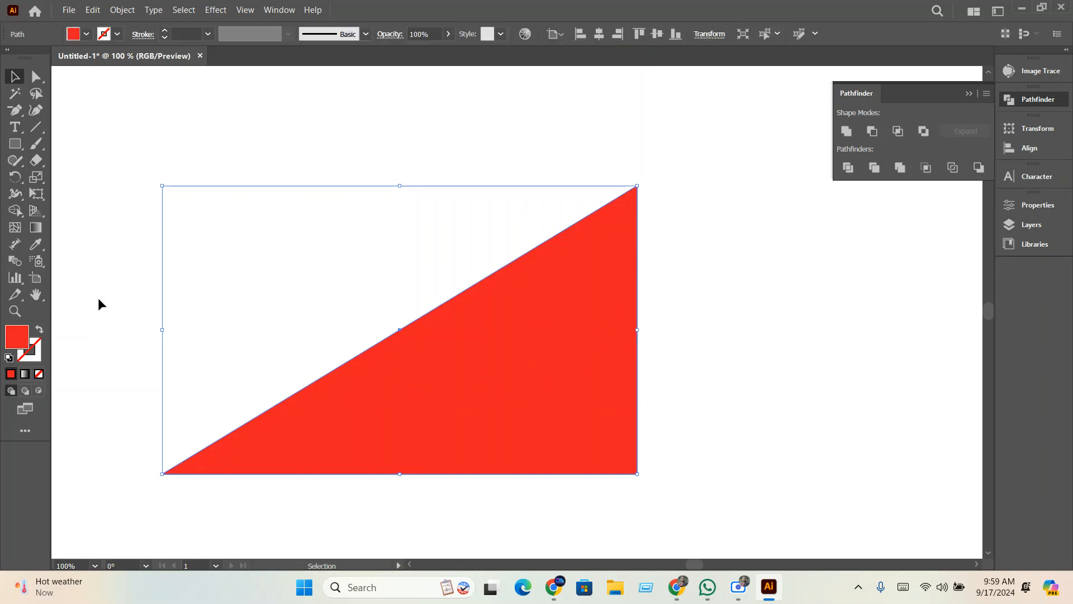
left_click(15, 110)
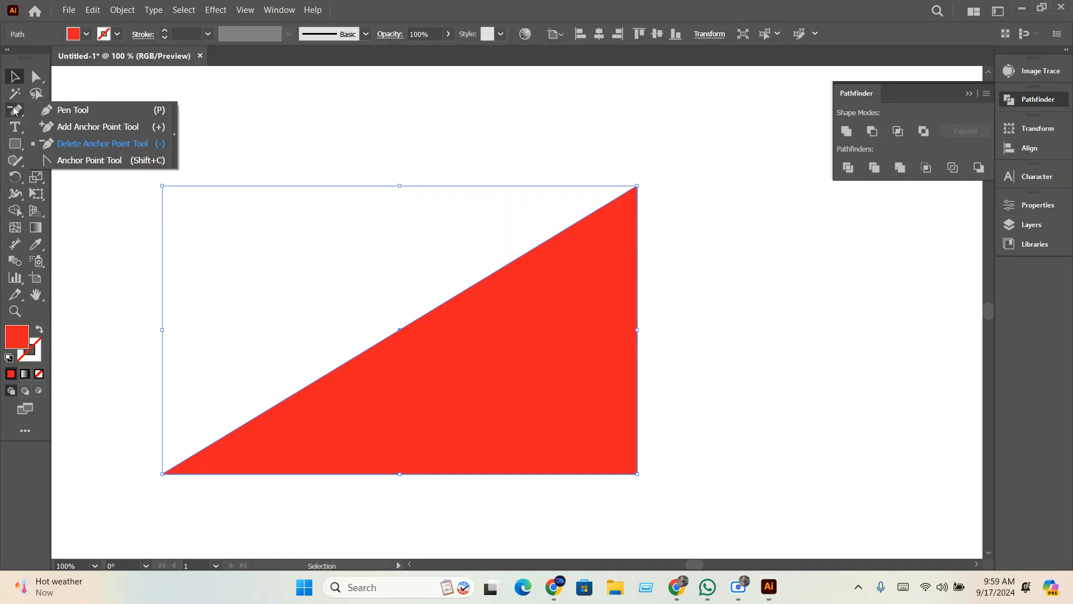
left_click(92, 111)
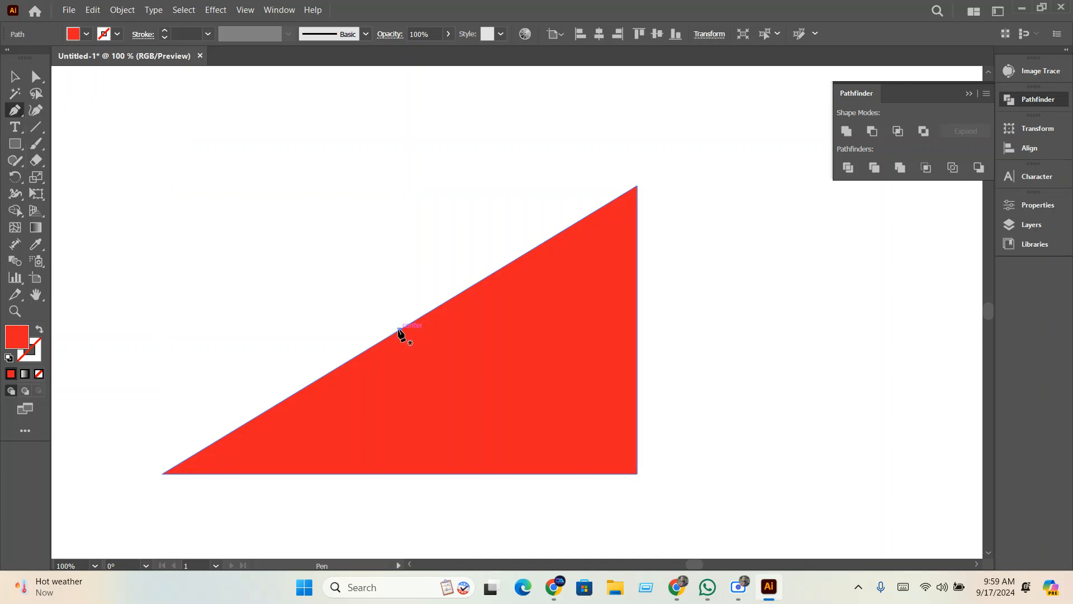
left_click(399, 329)
left_click(12, 76)
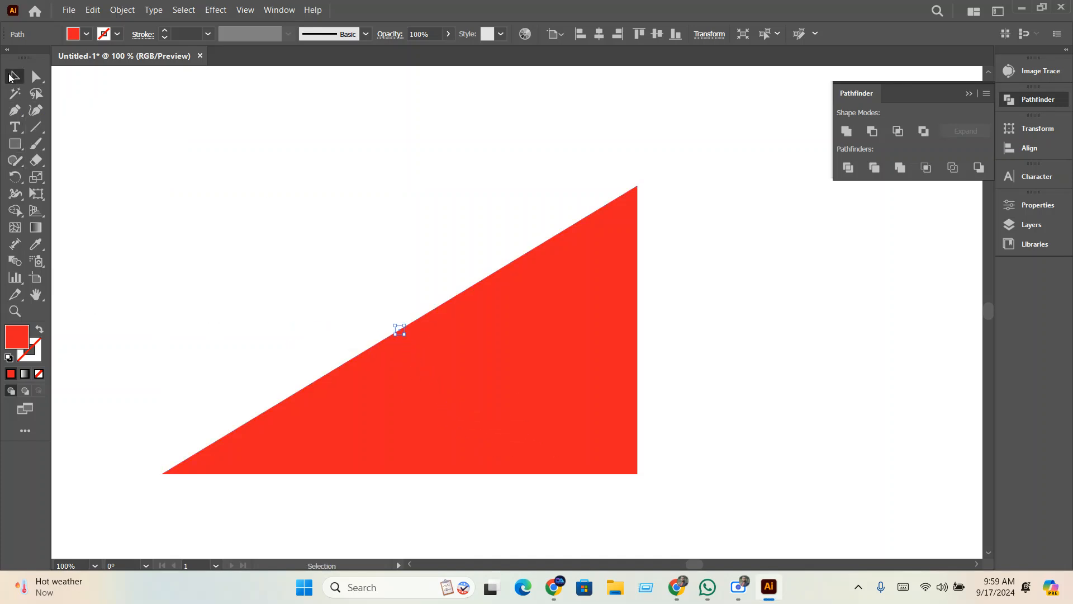
left_click(304, 267)
left_click(414, 355)
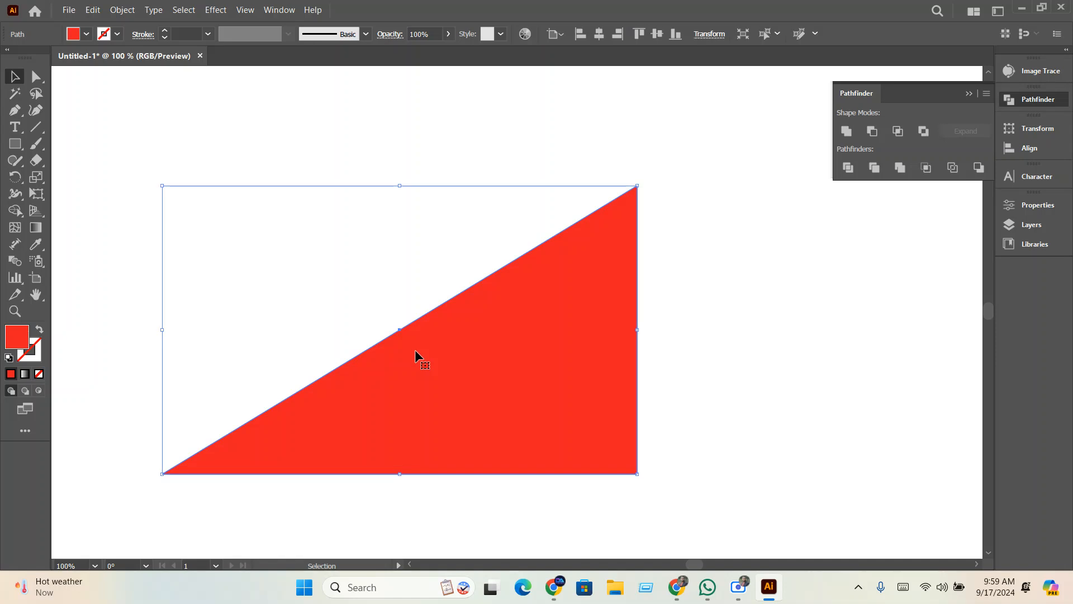
left_click(36, 76)
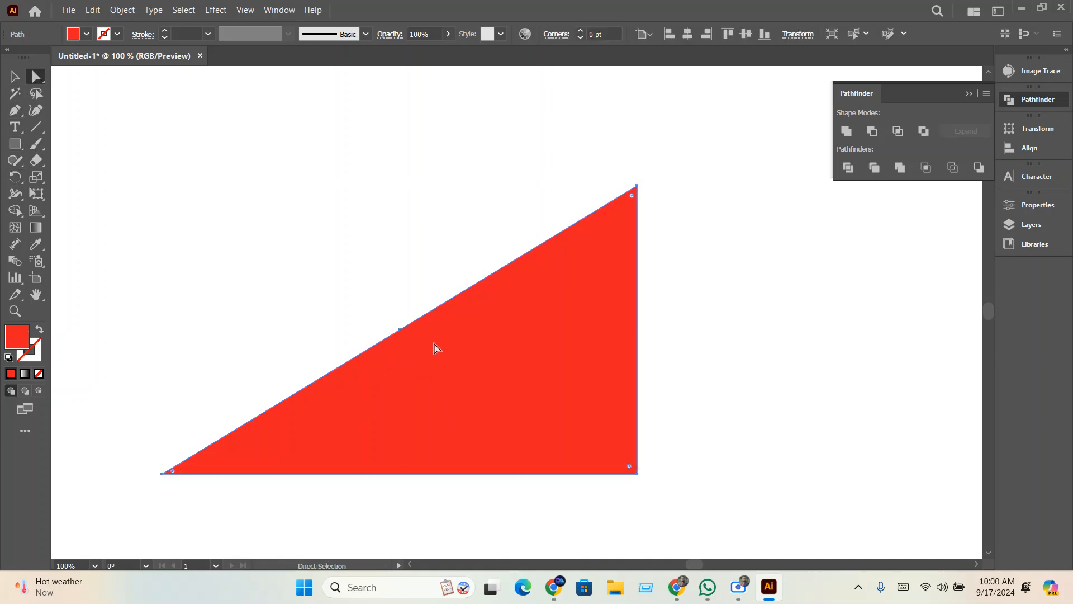
right_click(15, 111)
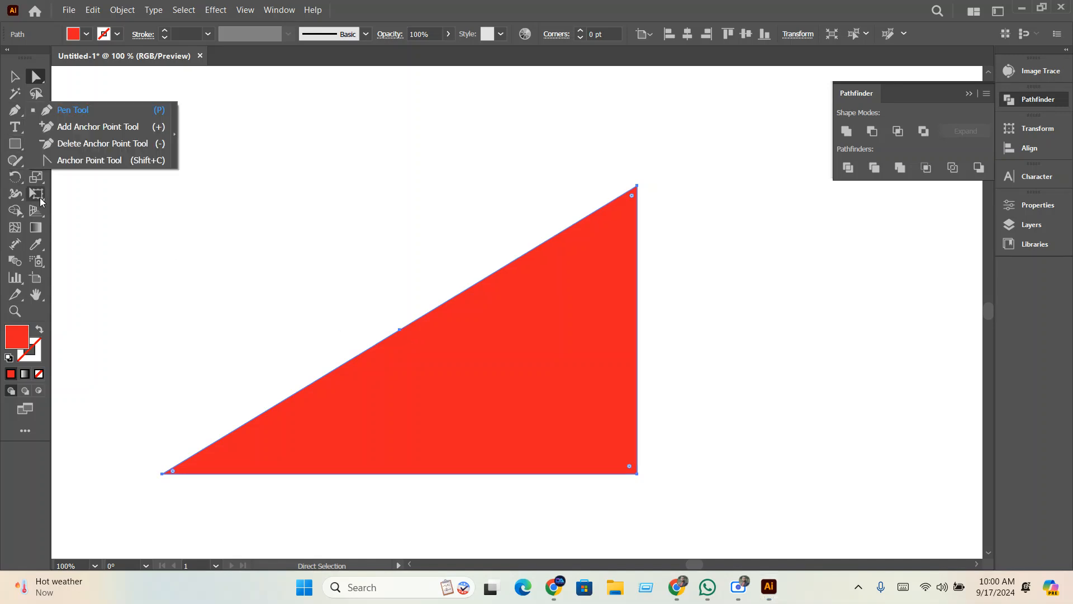
left_click(70, 162)
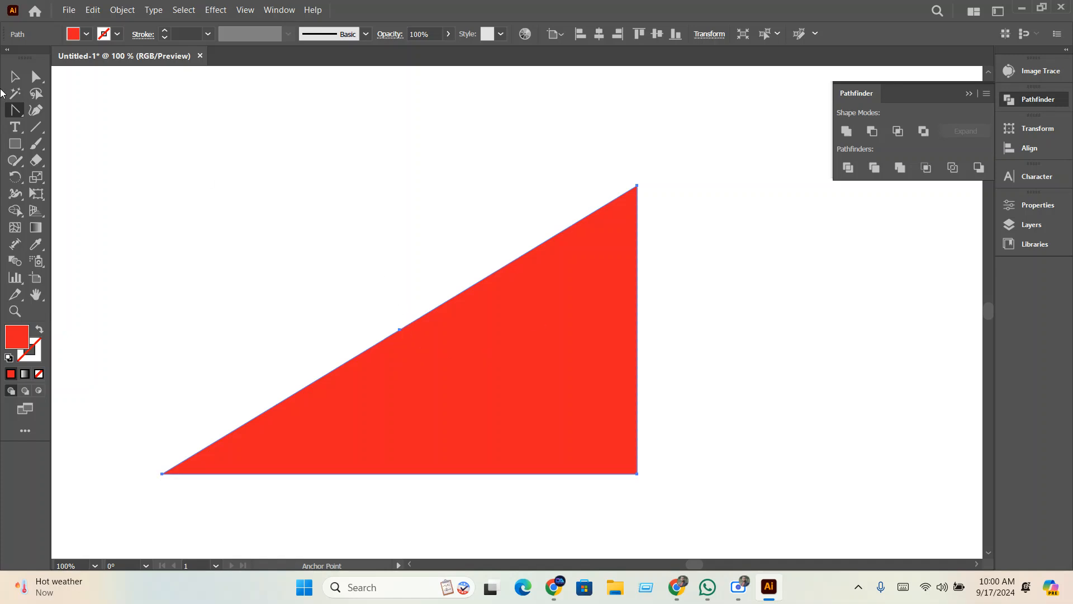
Move the red triangle to the right and slightly up with the Selection tool
left_click(15, 77)
left_click(531, 388)
left_click_drag(531, 388, 693, 350)
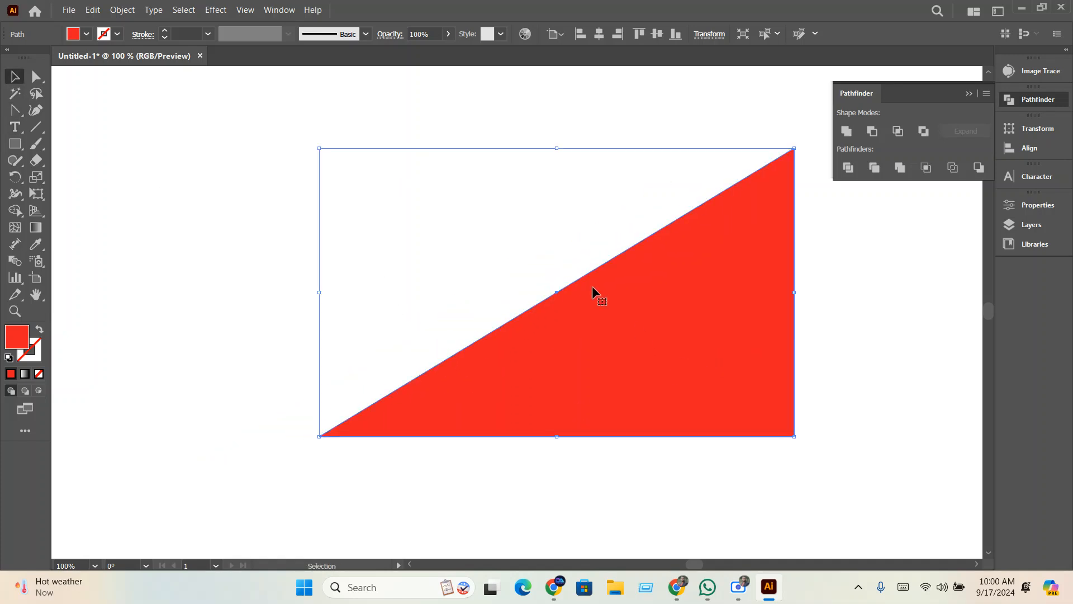
left_click_drag(592, 286, 582, 316)
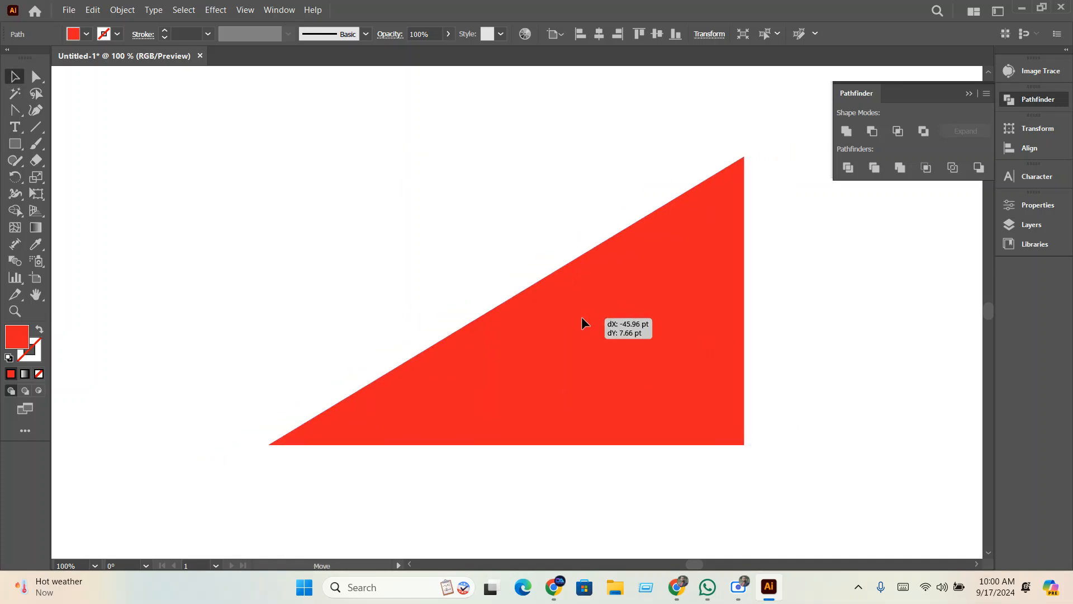
Add an anchor point near the middle of the red triangle's sloping side with the Add Anchor Point tool
left_click(12, 110)
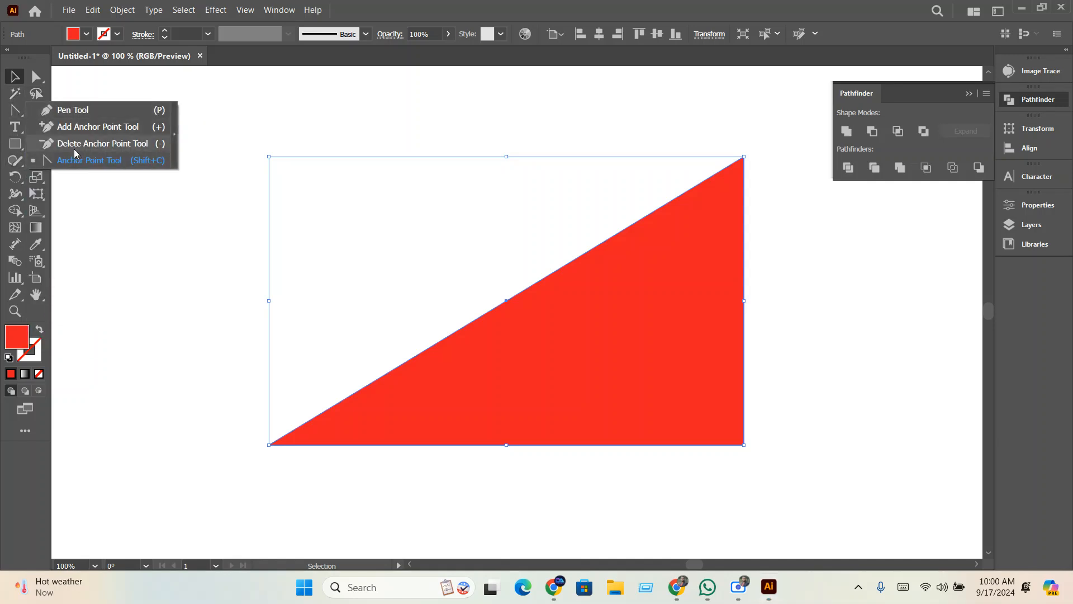
left_click(73, 127)
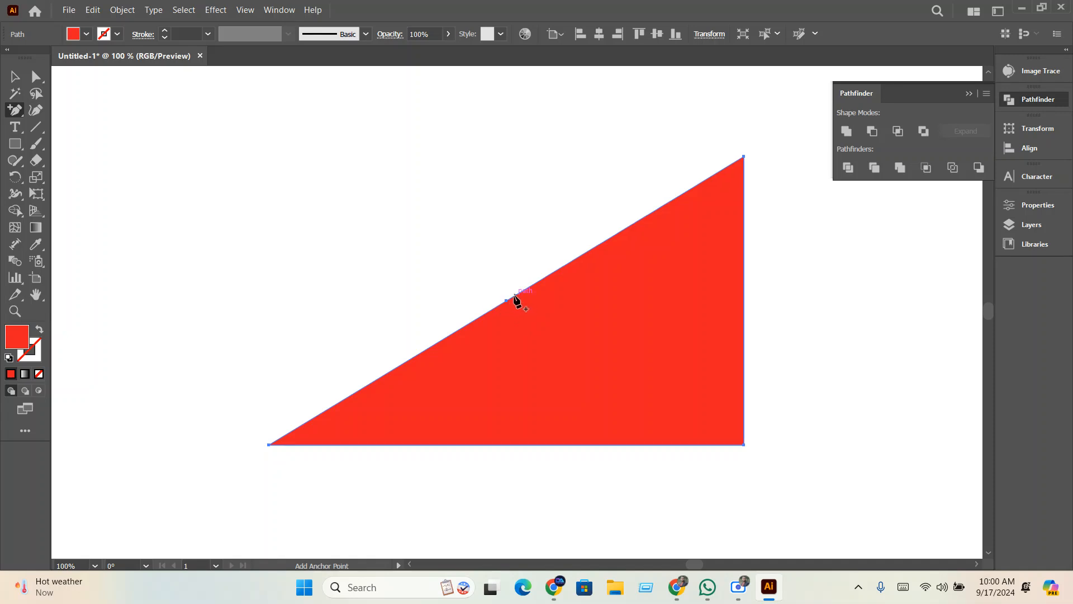
left_click(514, 295)
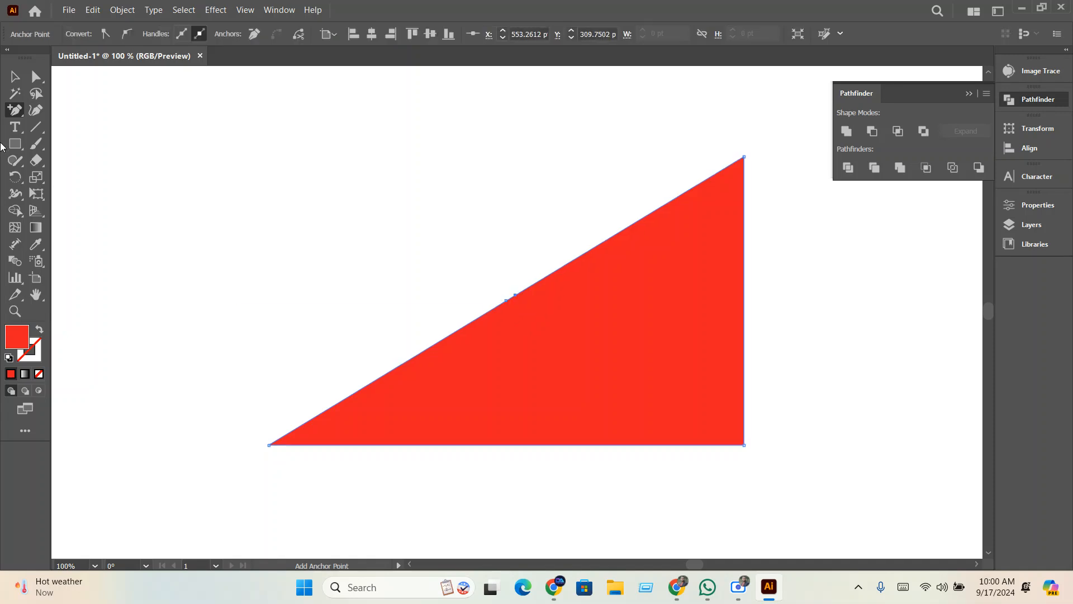
Bend the triangle's sloping side into a smooth S-curve at the new point with the Anchor Point tool and deselect the shape
left_click(15, 110)
left_click(70, 158)
left_click_drag(515, 295, 662, 280)
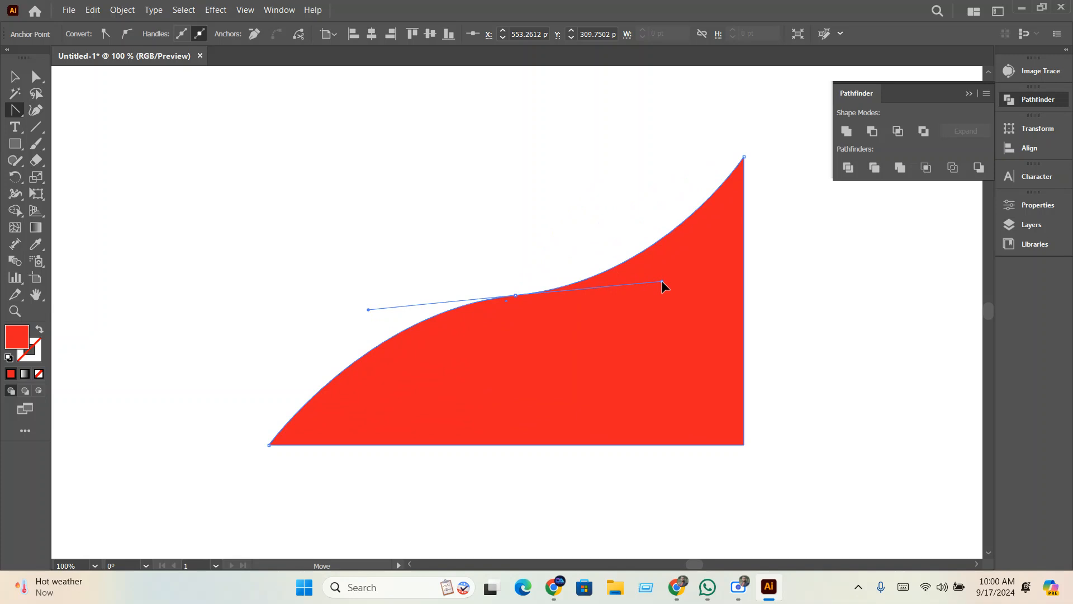
left_click_drag(662, 280, 683, 260)
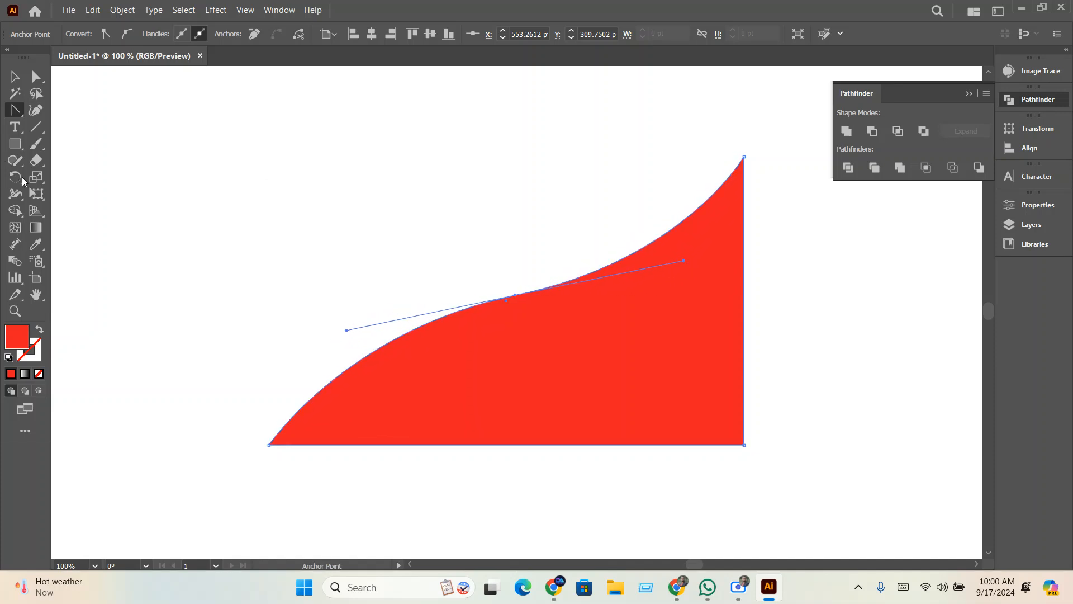
left_click(15, 76)
left_click(786, 163)
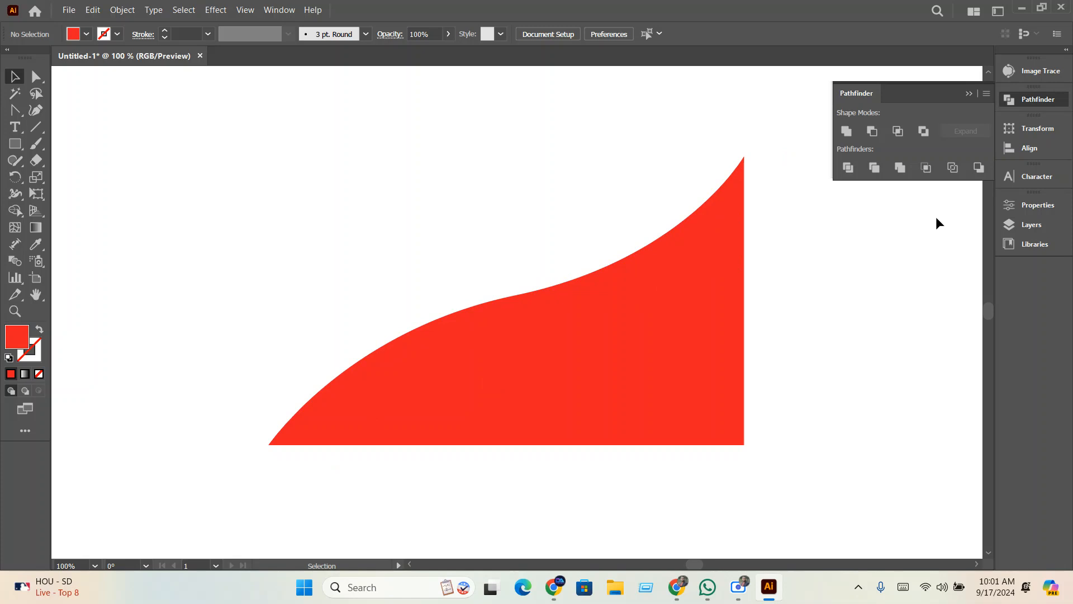
Move the curved red shape into the artboard's bottom-right corner and place a copy of it in the artboard's upper-left area
scroll(788, 329, "down", 3)
scroll(765, 305, "up", 1)
left_click_drag(763, 358, 857, 486)
key("space")
left_click_drag(838, 476, 702, 393)
left_click_drag(714, 401, 491, 258)
Nudge the copied shape up and to the left and reflect it across the vertical axis
right_click(492, 259)
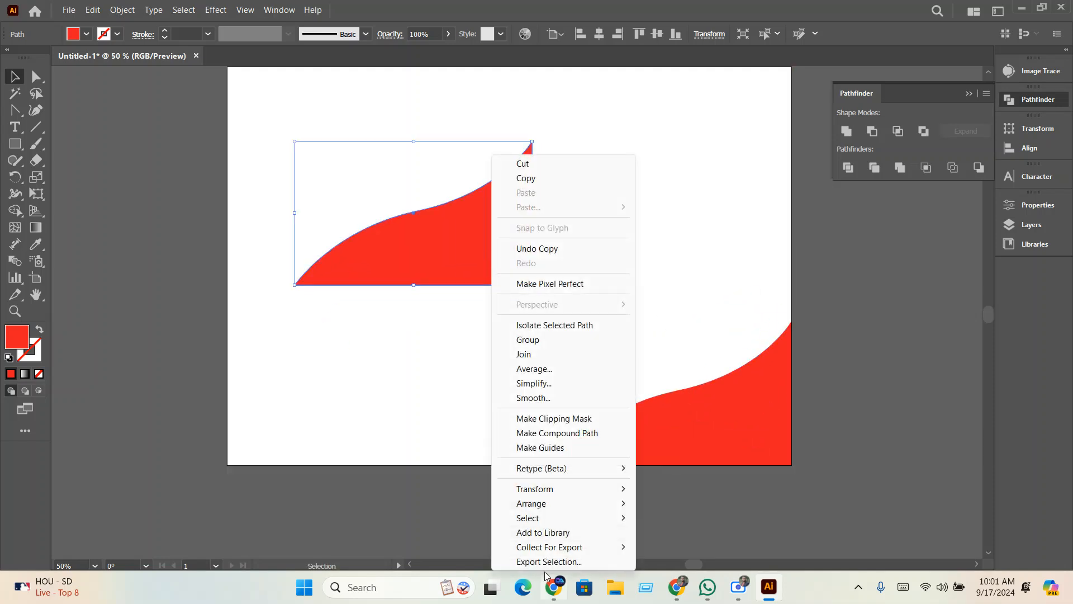
left_click(400, 341)
left_click_drag(439, 233, 420, 213)
right_click(421, 213)
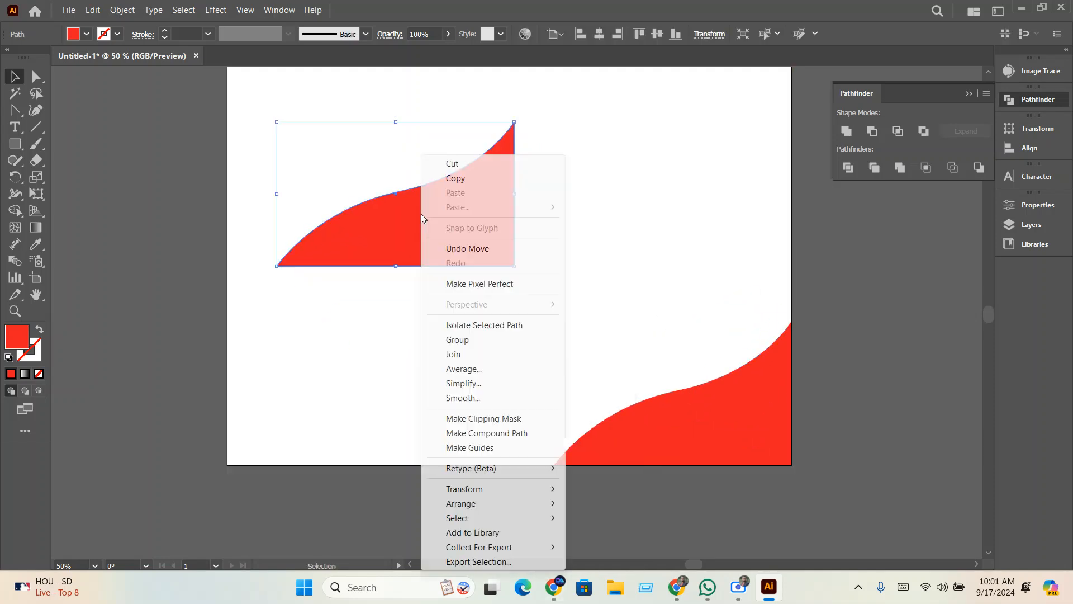
mouse_move(460, 489)
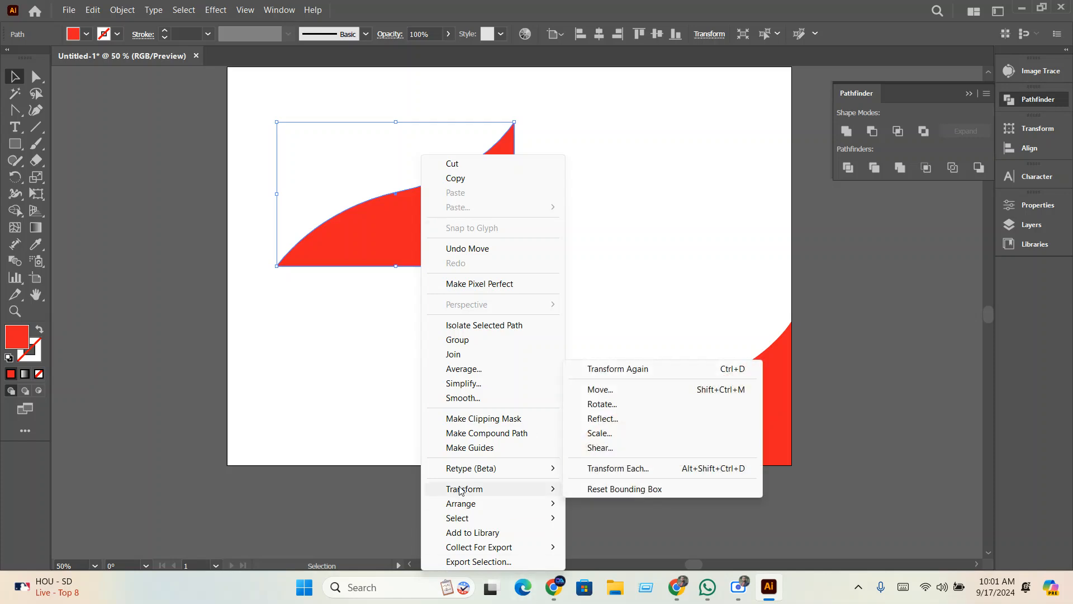
left_click(602, 418)
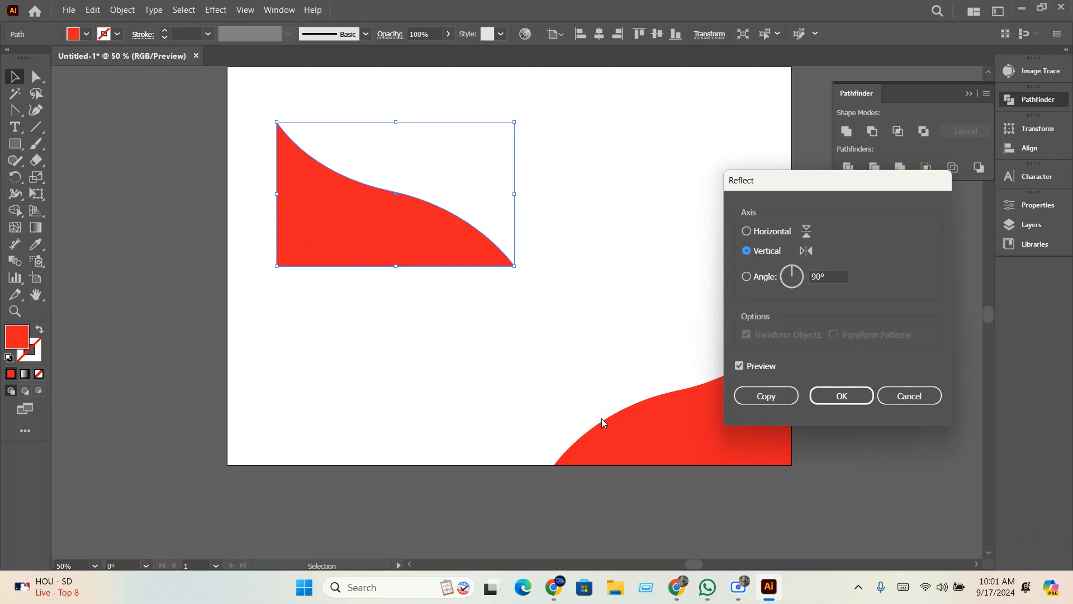
left_click(842, 396)
Move the copy to the artboard's top-left corner and reflect it across the horizontal axis
left_click_drag(325, 234, 274, 172)
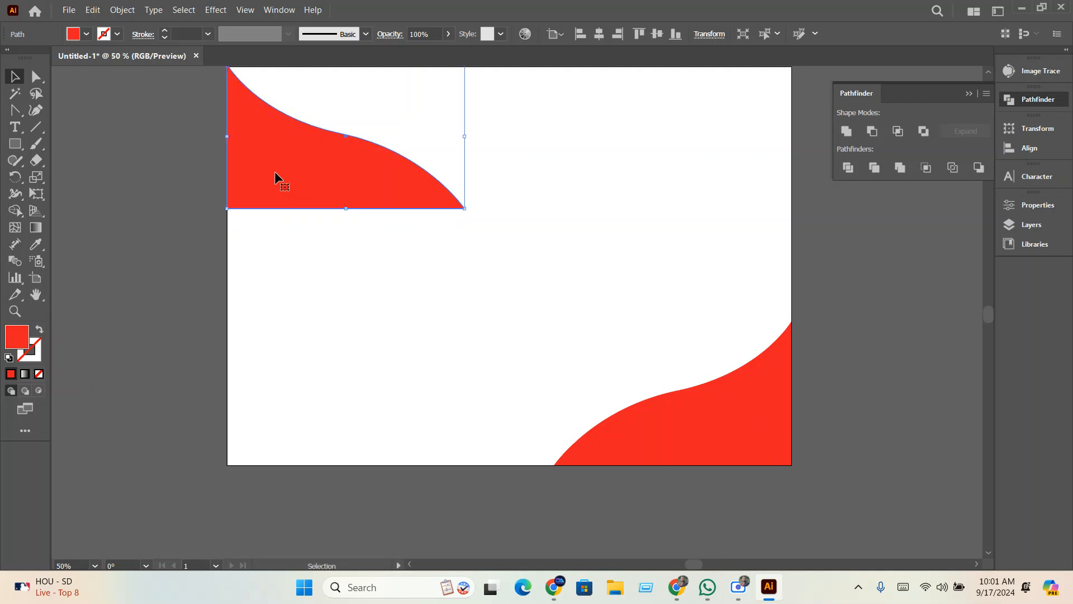
right_click(275, 173)
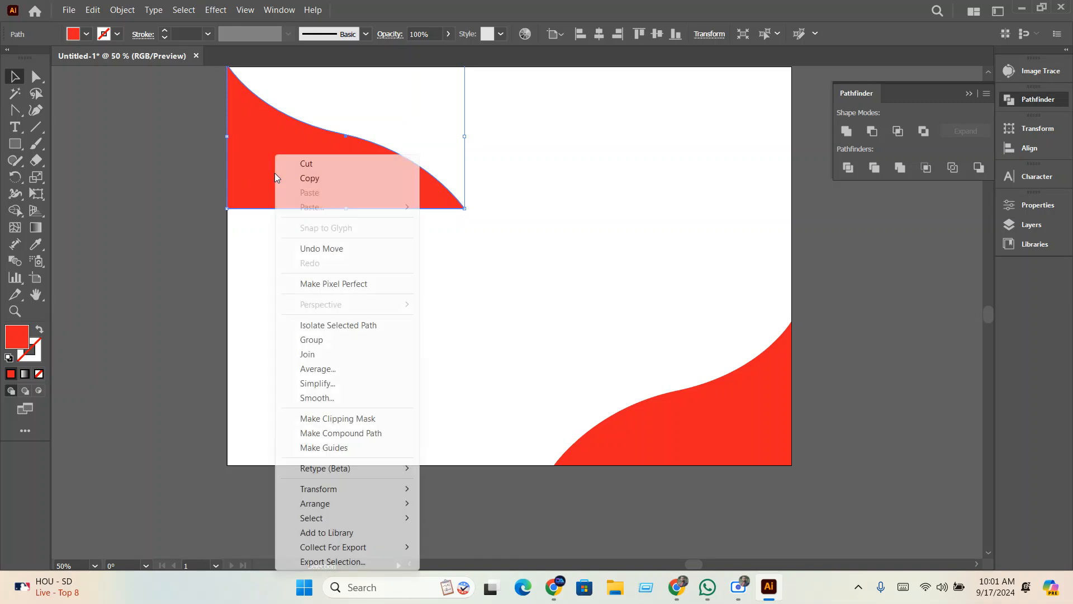
mouse_move(315, 492)
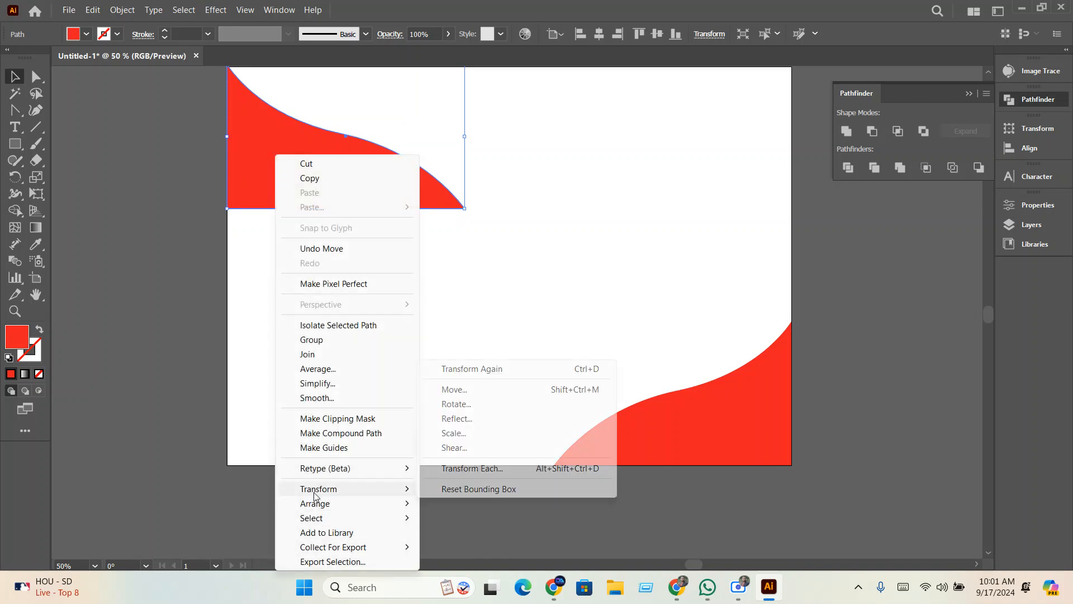
left_click(453, 419)
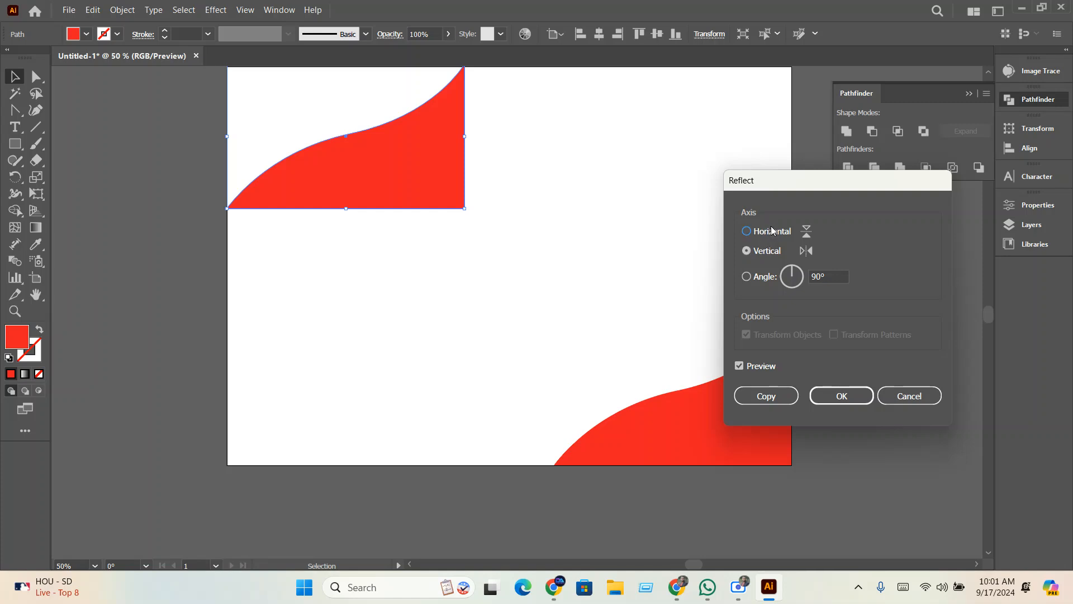
left_click(771, 230)
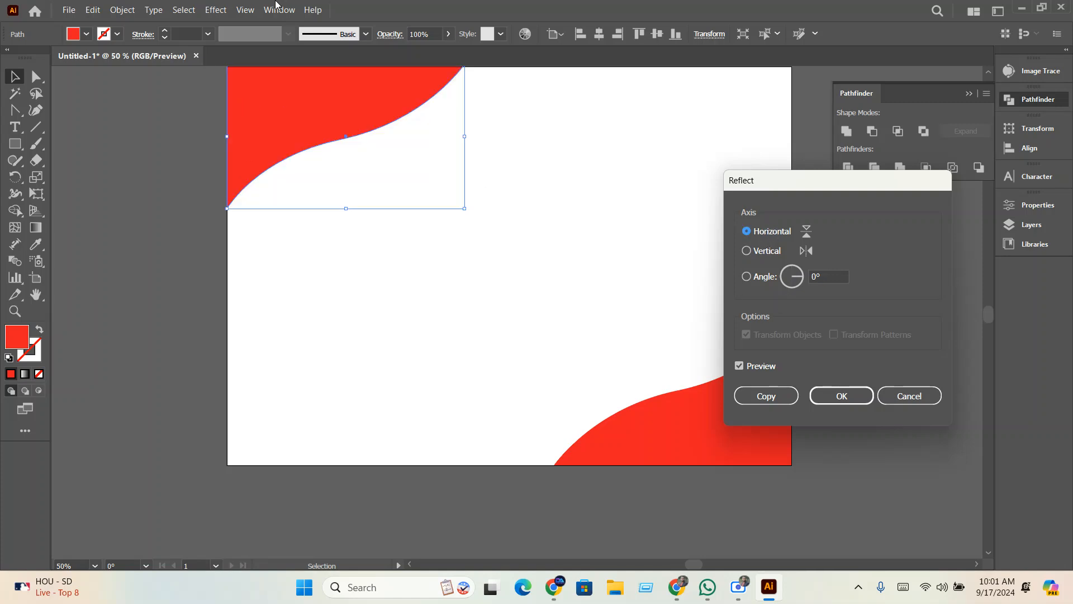
left_click(841, 395)
Align the reflected shape's edges exactly with the artboard's top-left corner and deselect it
left_click(476, 322)
scroll(477, 322, "up", 1)
scroll(557, 368, "right", 1)
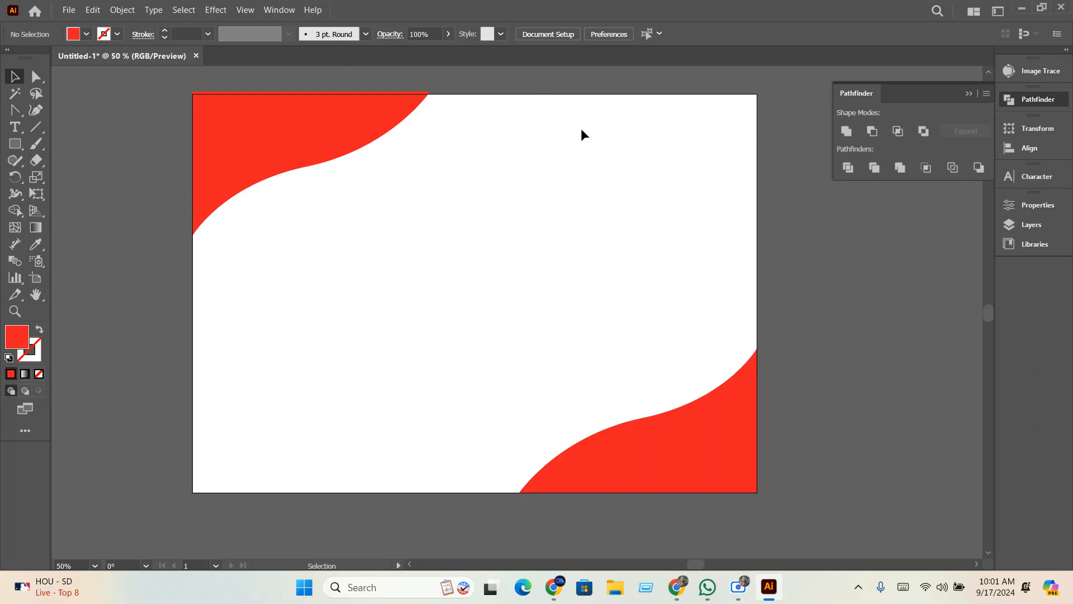
scroll(241, 116, "up", 1)
left_click_drag(237, 126, 241, 116)
scroll(408, 207, "down", 3)
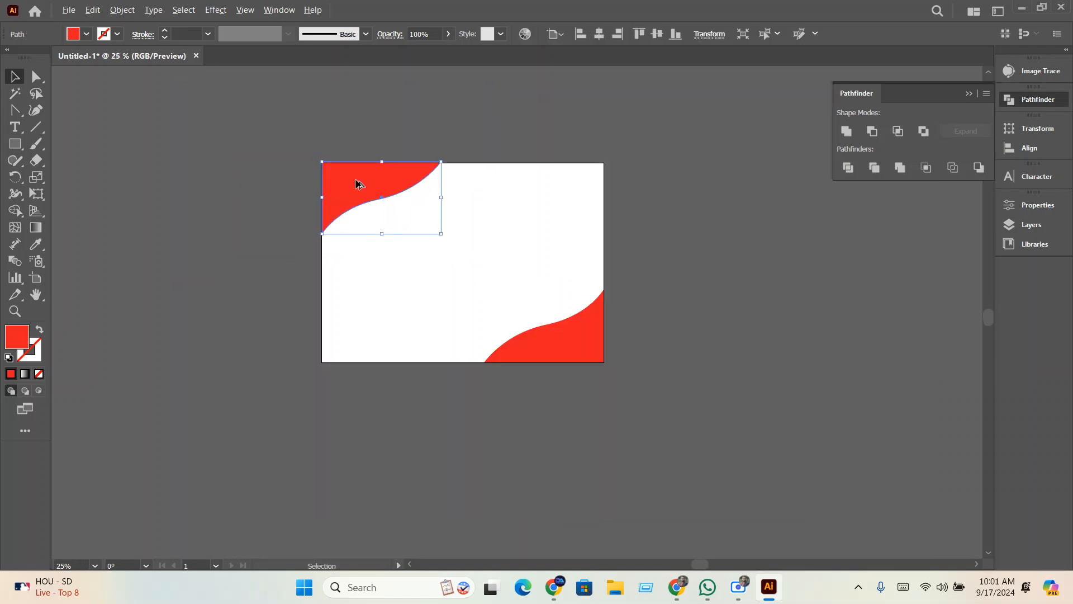
scroll(353, 183, "up", 4)
scroll(305, 196, "up", 4)
left_click_drag(298, 217, 297, 236)
left_click_drag(291, 289, 450, 484)
left_click_drag(379, 363, 362, 368)
scroll(361, 368, "down", 5)
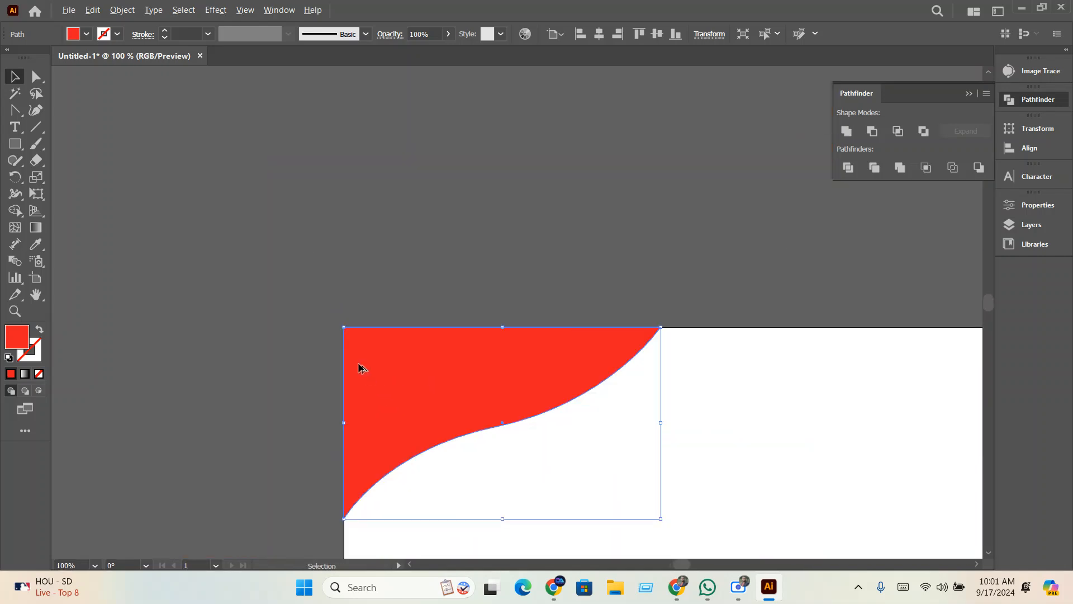
scroll(357, 360, "down", 3)
left_click_drag(500, 489, 403, 303)
left_click(460, 340)
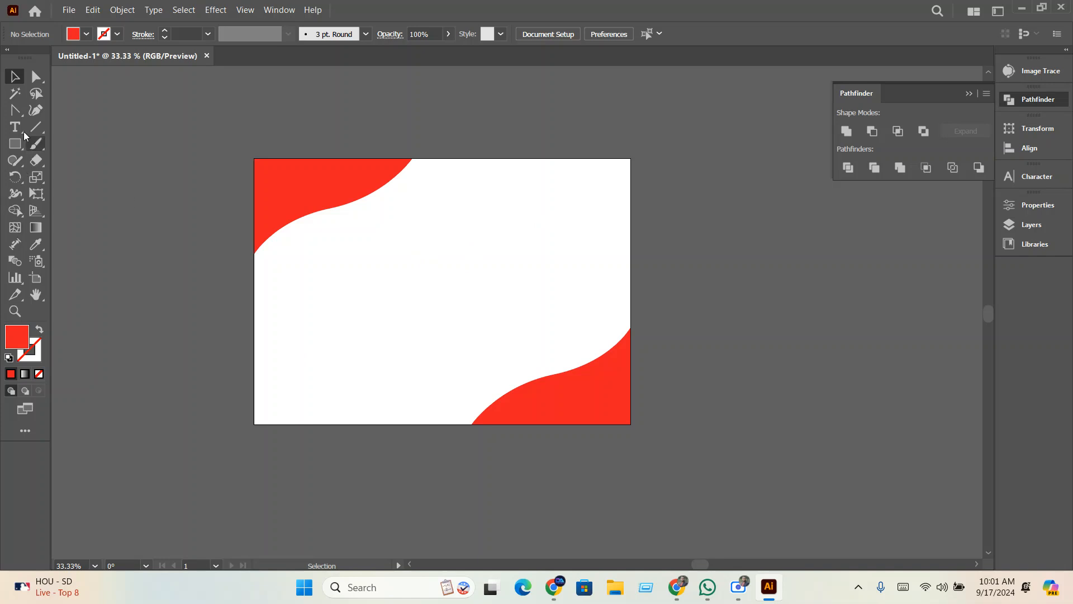
right_click(36, 110)
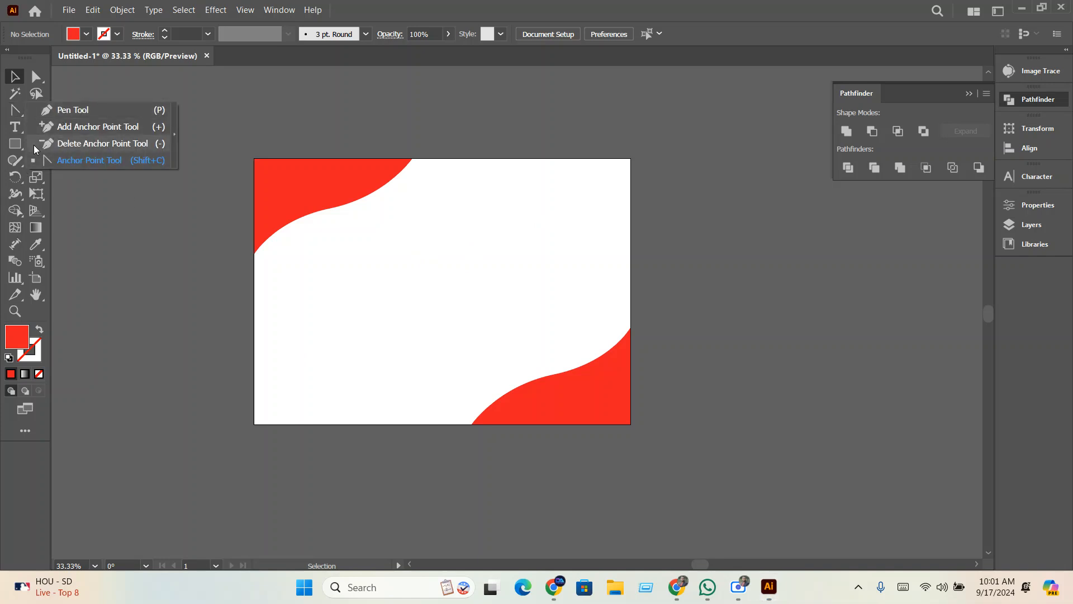
left_click(79, 160)
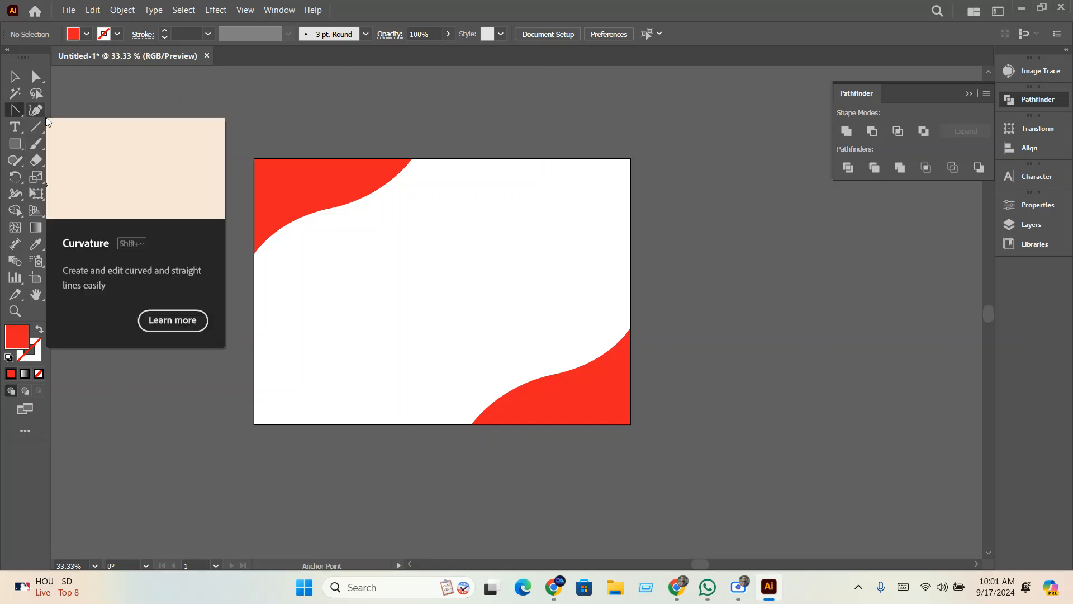
left_click(35, 114)
Delete both red corner shapes from the artboard and activate the Pen tool
left_click(16, 76)
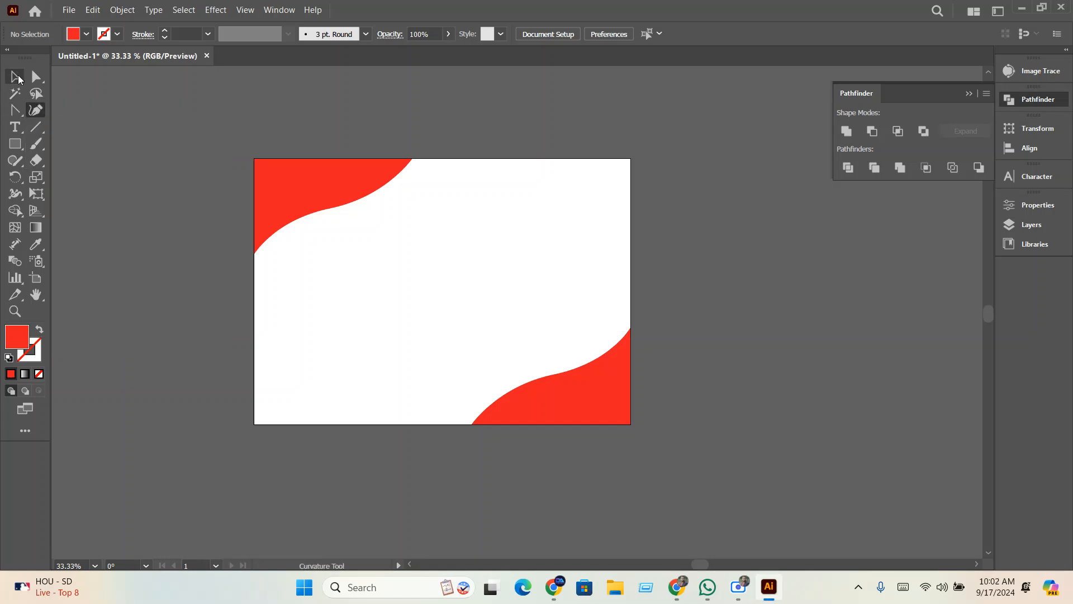
left_click_drag(195, 111, 683, 499)
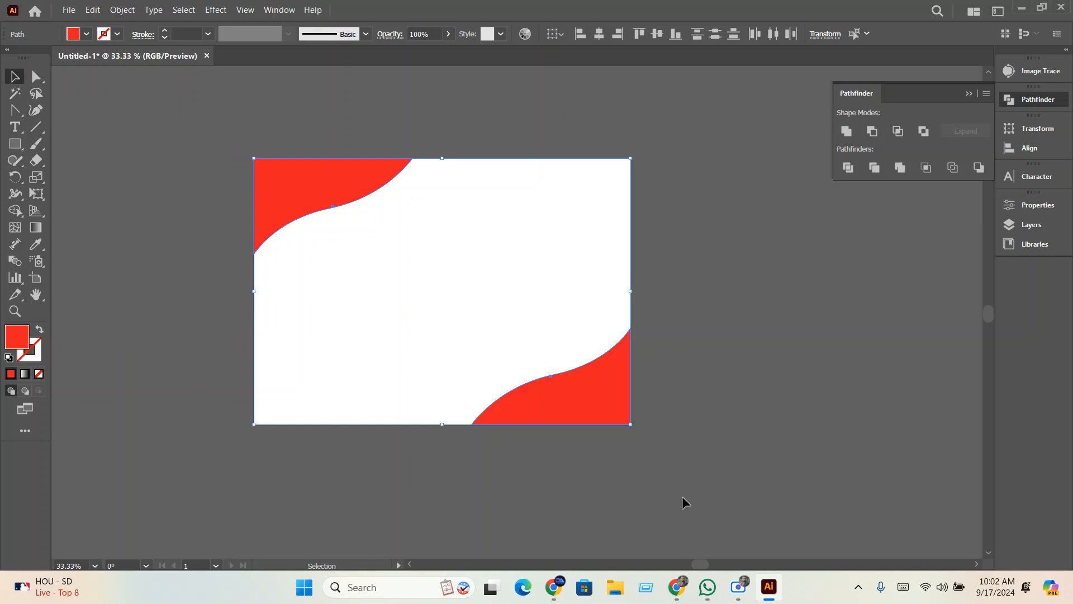
key("Delete")
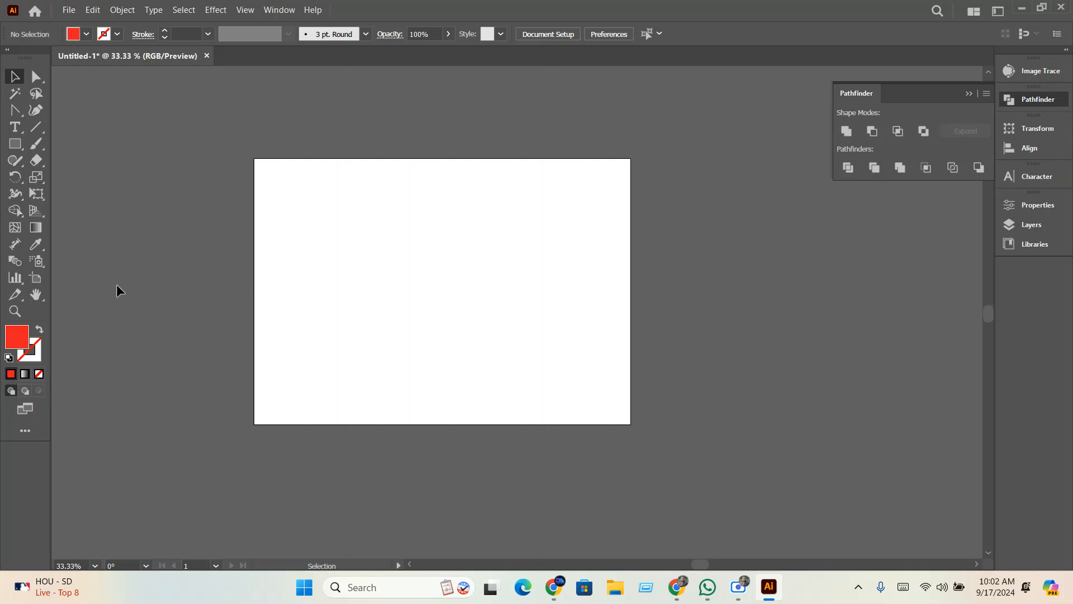
left_click(15, 110)
left_click(37, 113)
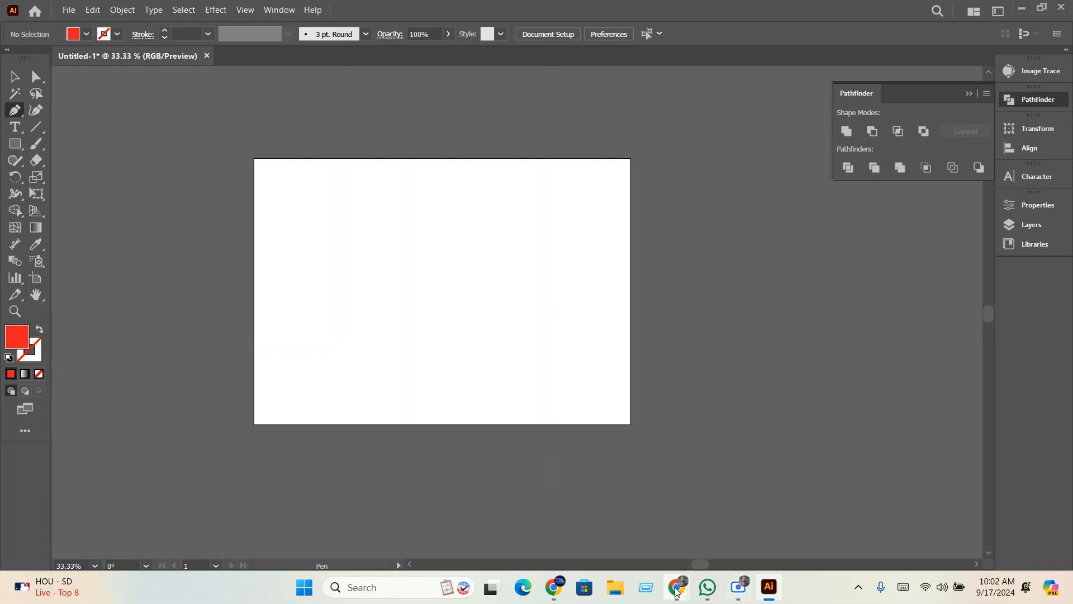
Switch to Chrome and search Google for "twitter image" in a new tab
mouse_move(687, 582)
left_click(592, 520)
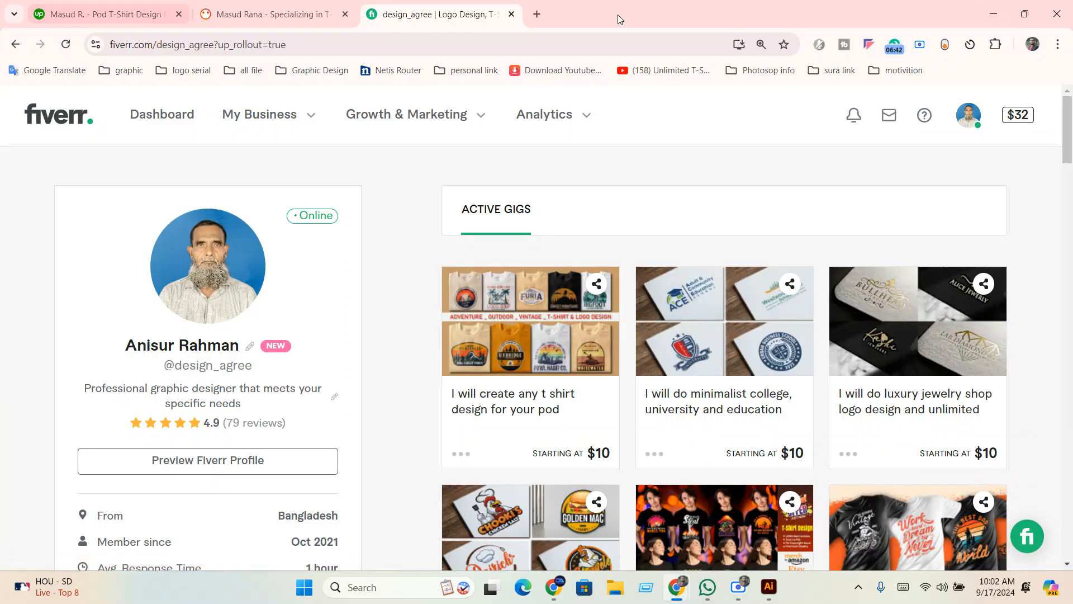
left_click(537, 15)
left_click(461, 275)
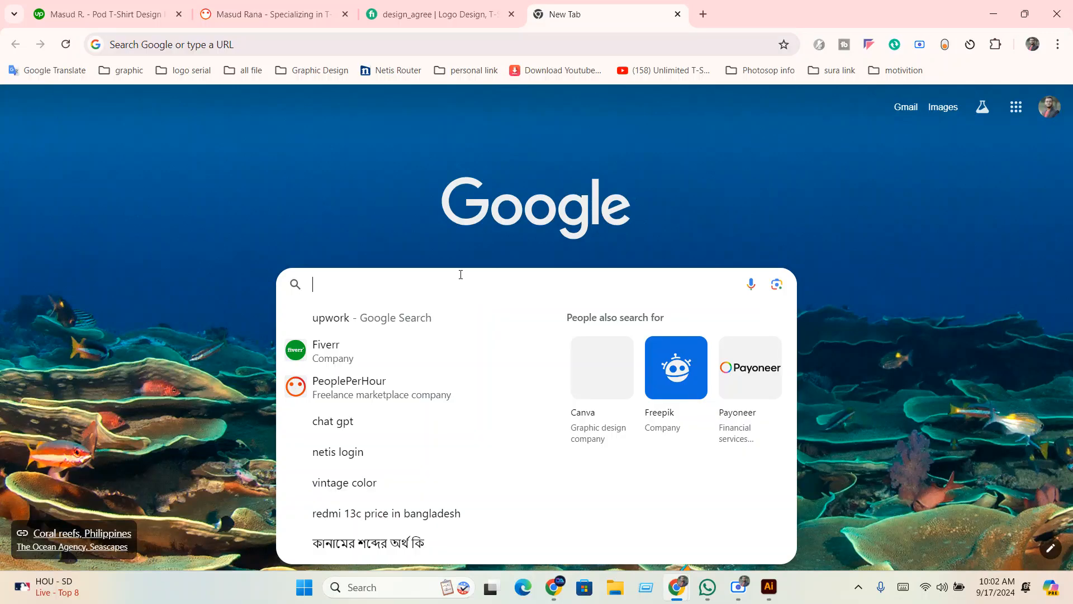
type("tw")
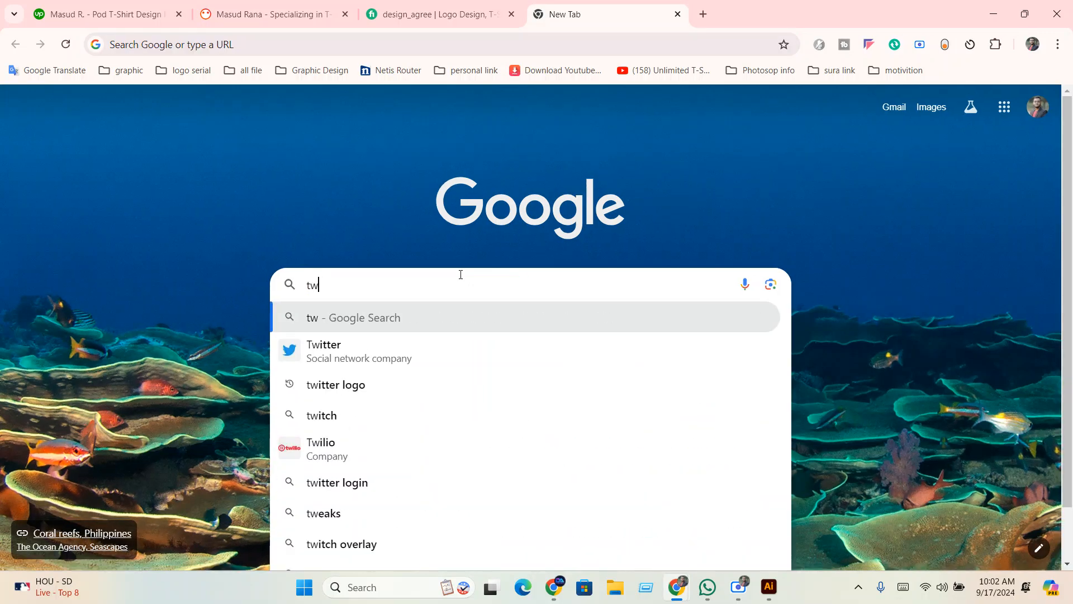
type("itter")
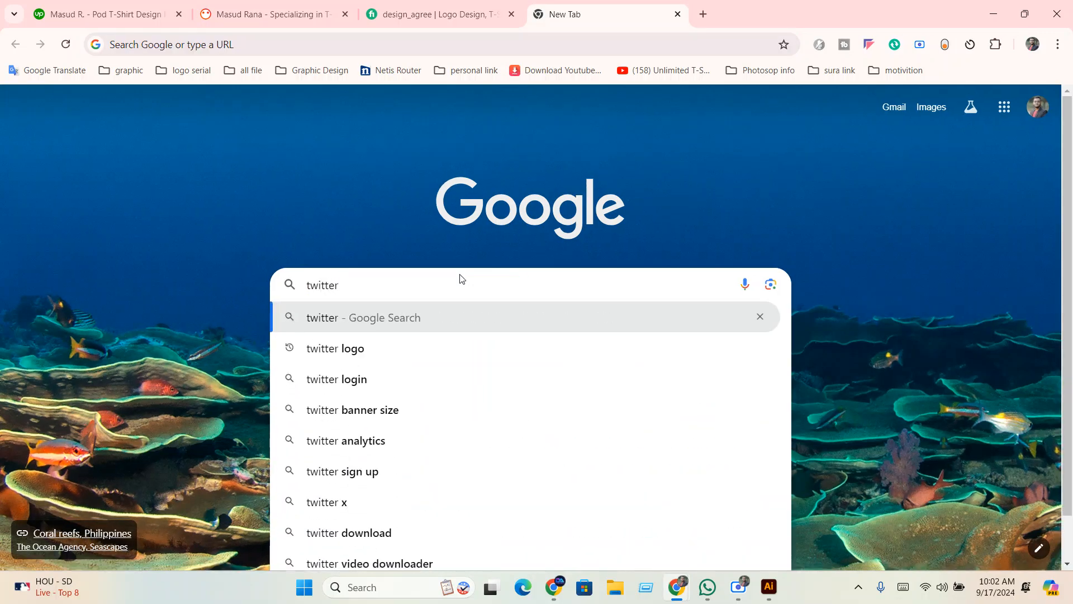
type(" image")
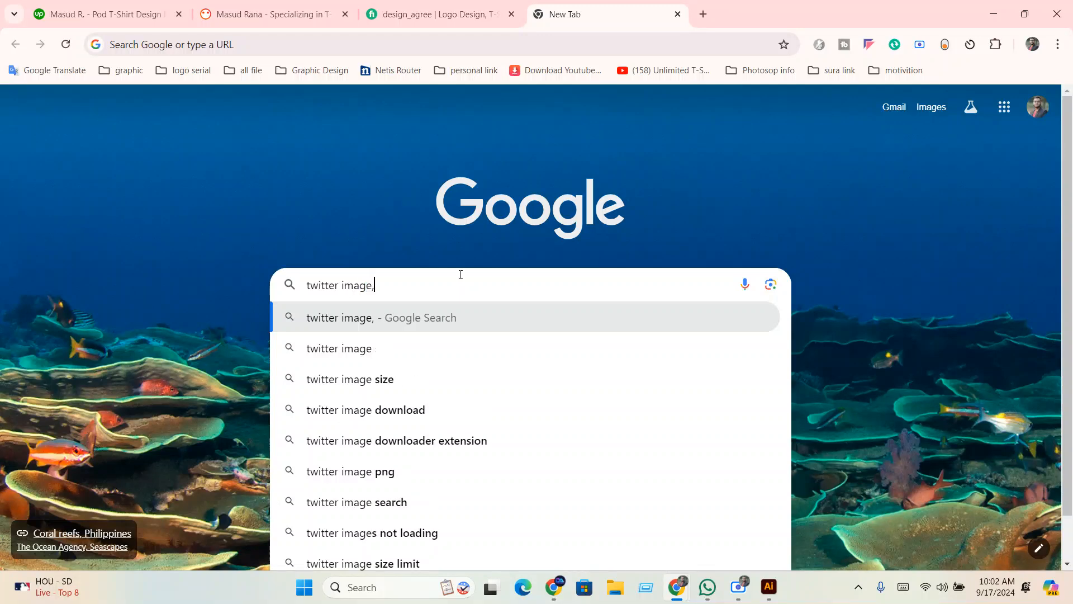
key("Return")
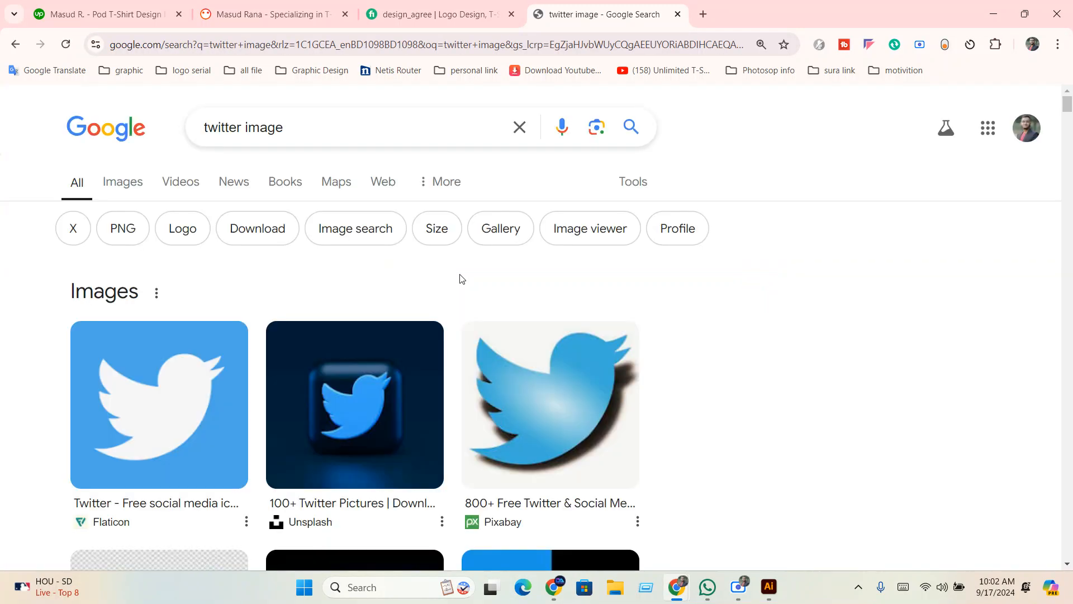
Copy the blue Twitter bird image from the Pixabay result, switch back to Illustrator and paste it onto the artboard
scroll(518, 335, "down", 2)
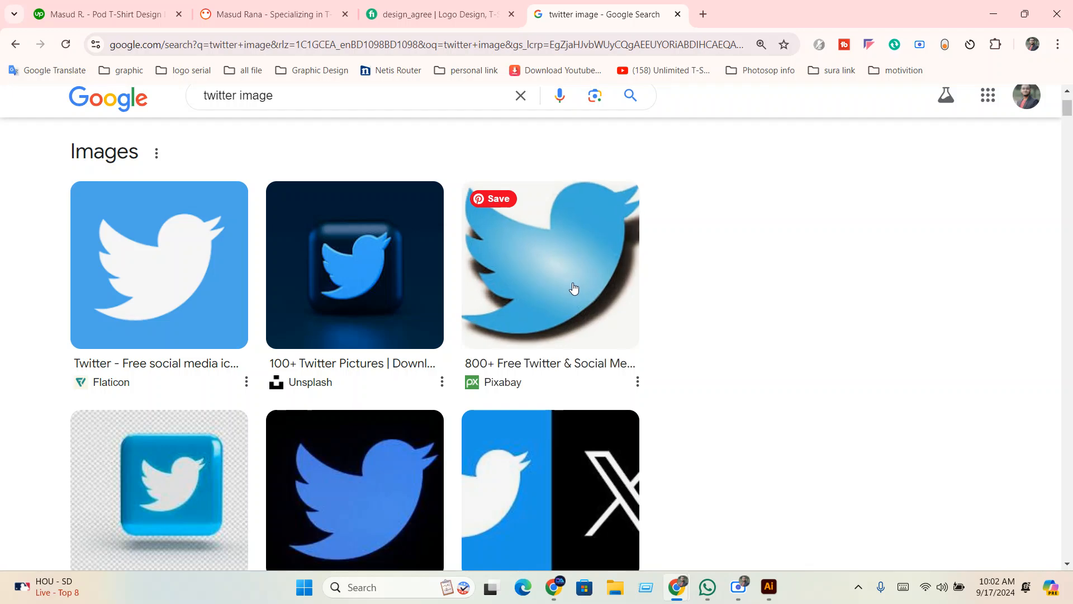
left_click(574, 288)
right_click(866, 262)
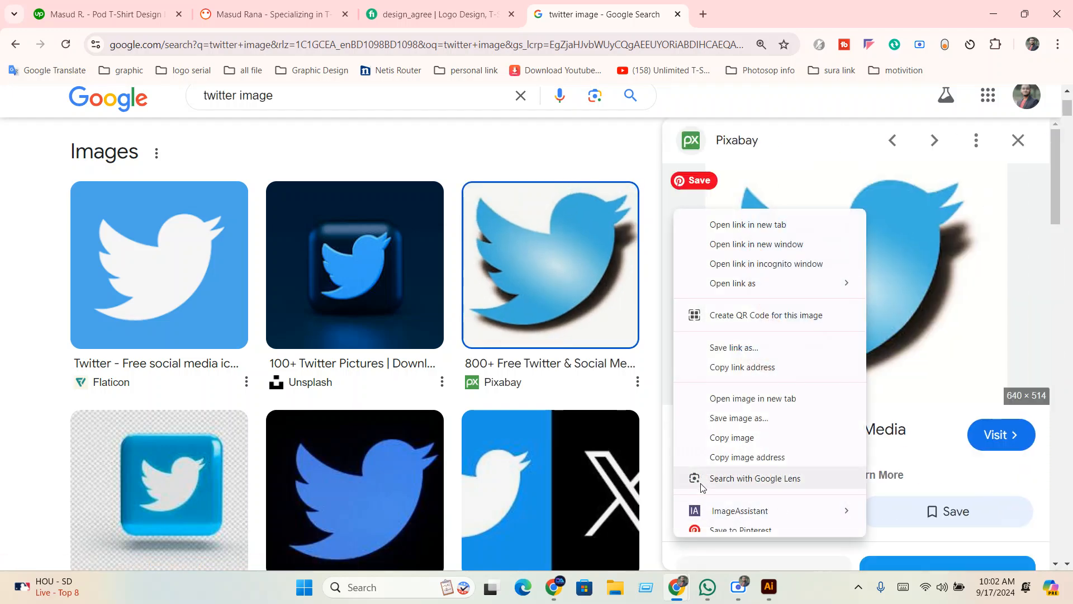
left_click(731, 439)
left_click(769, 586)
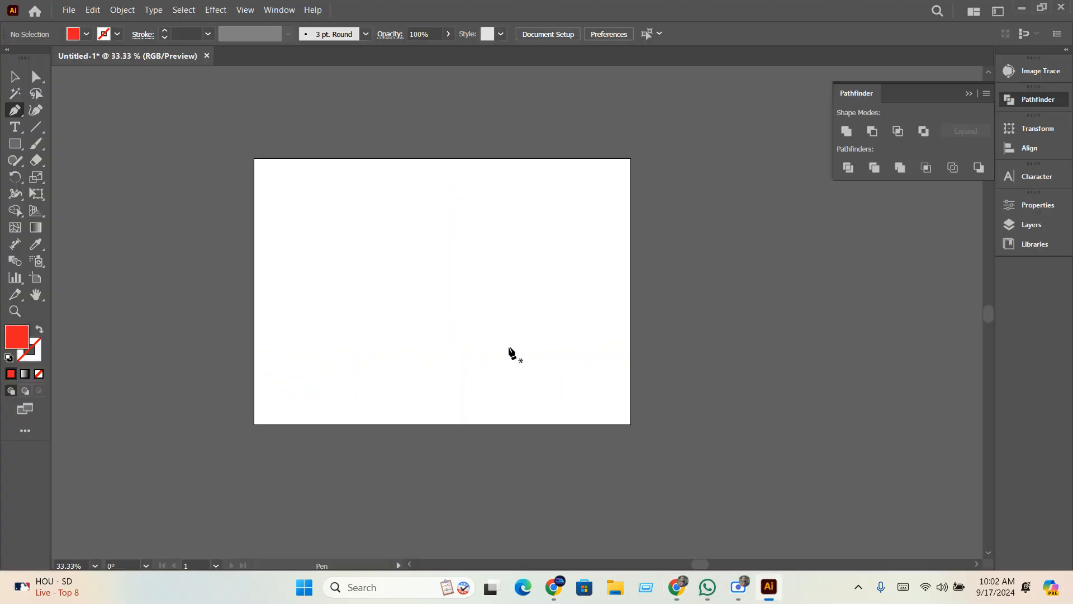
key("ctrl+v")
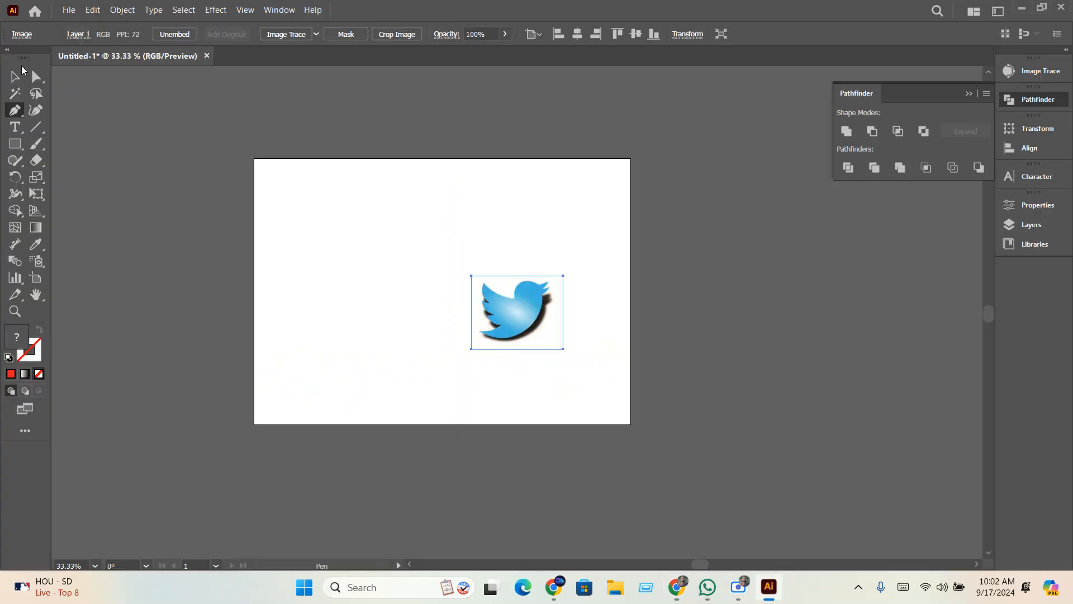
Enlarge the pasted Twitter bird image to fill most of the artboard, centre it and deselect it
left_click(23, 70)
left_click_drag(561, 347, 563, 386)
left_click_drag(467, 308, 472, 337)
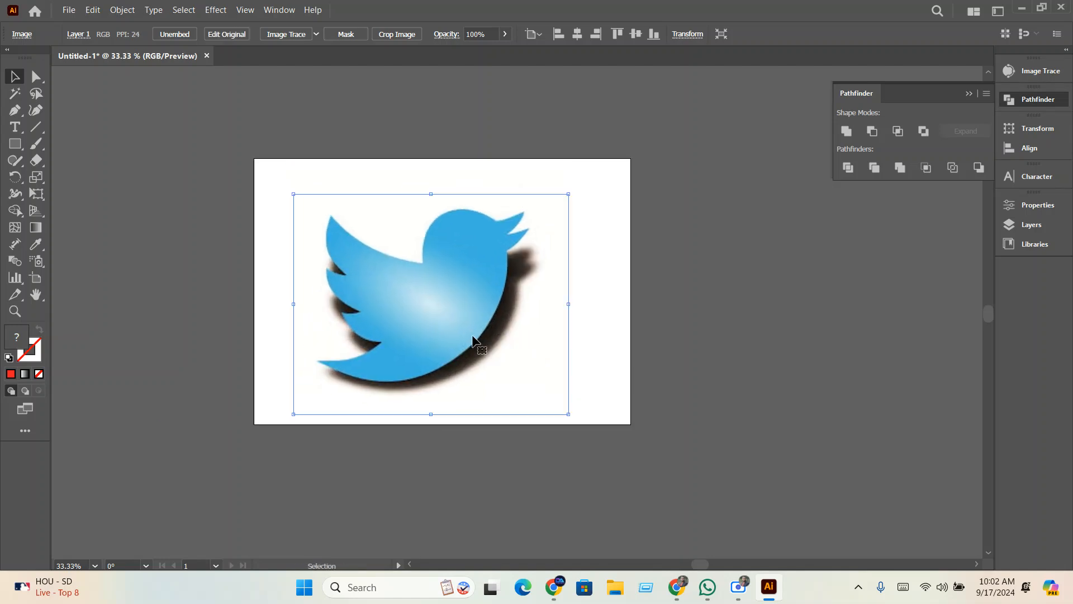
key("ctrl+shift+a")
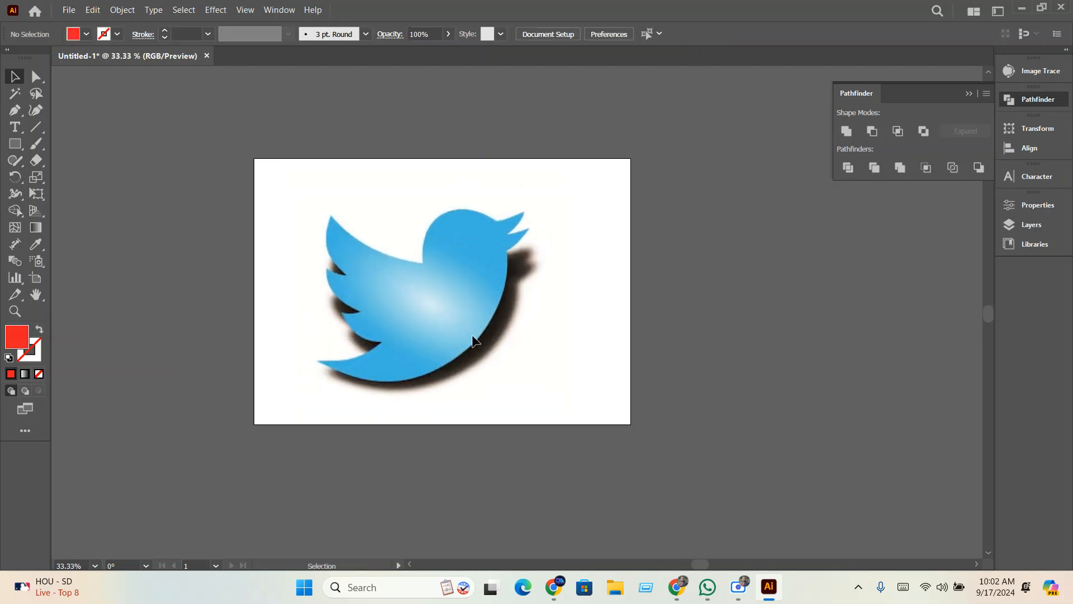
scroll(473, 340, "up", 2)
scroll(502, 413, "up", 2)
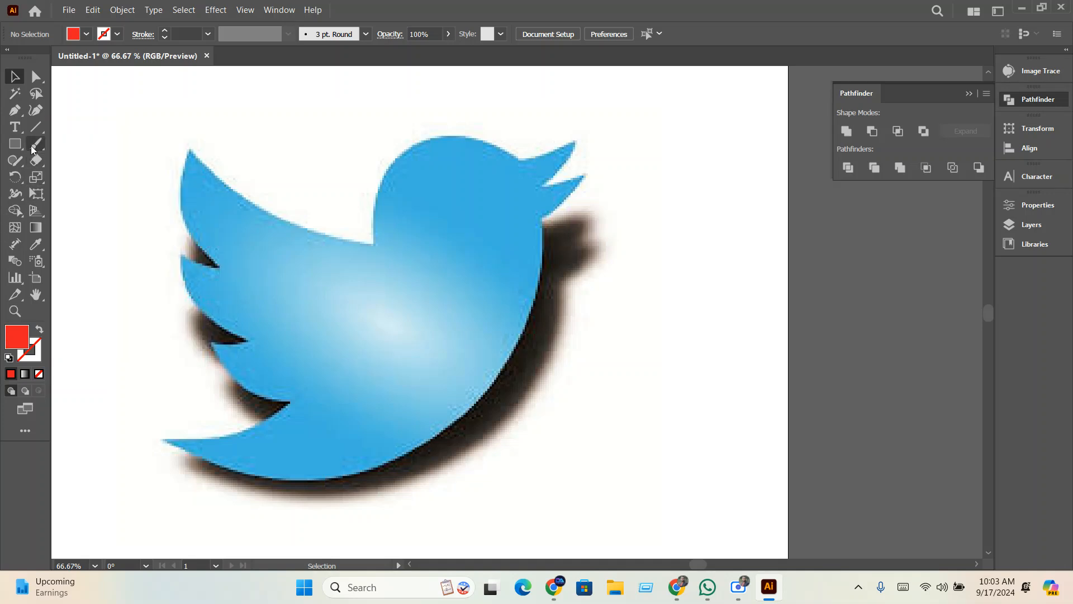
Start tracing the bird with the Curvature tool, placing straight-edged corner points from the neck along the wing feathers to the tail tip
left_click(34, 111)
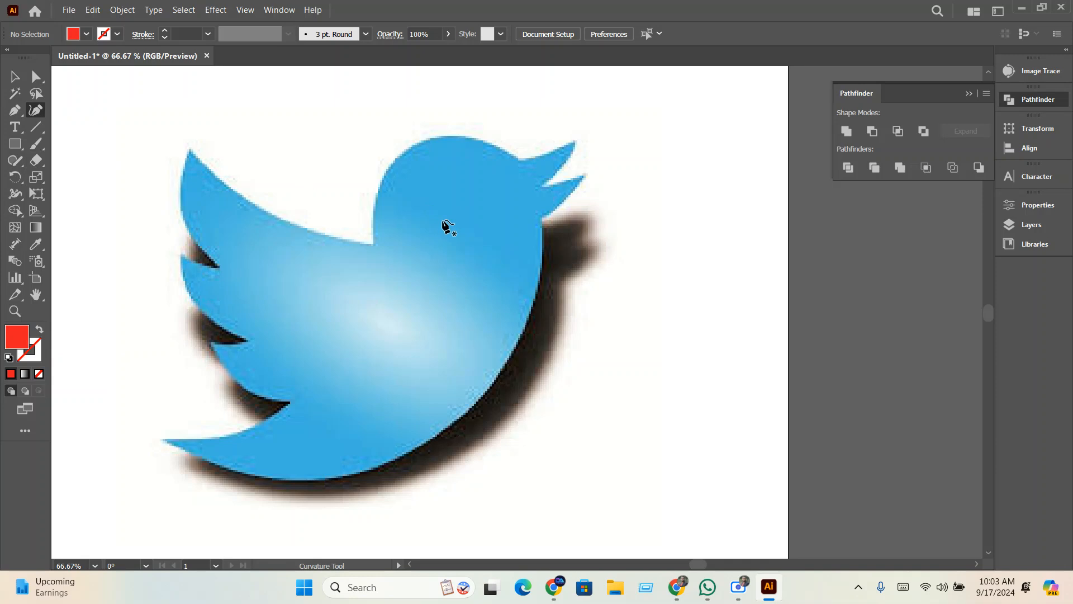
left_click(373, 246)
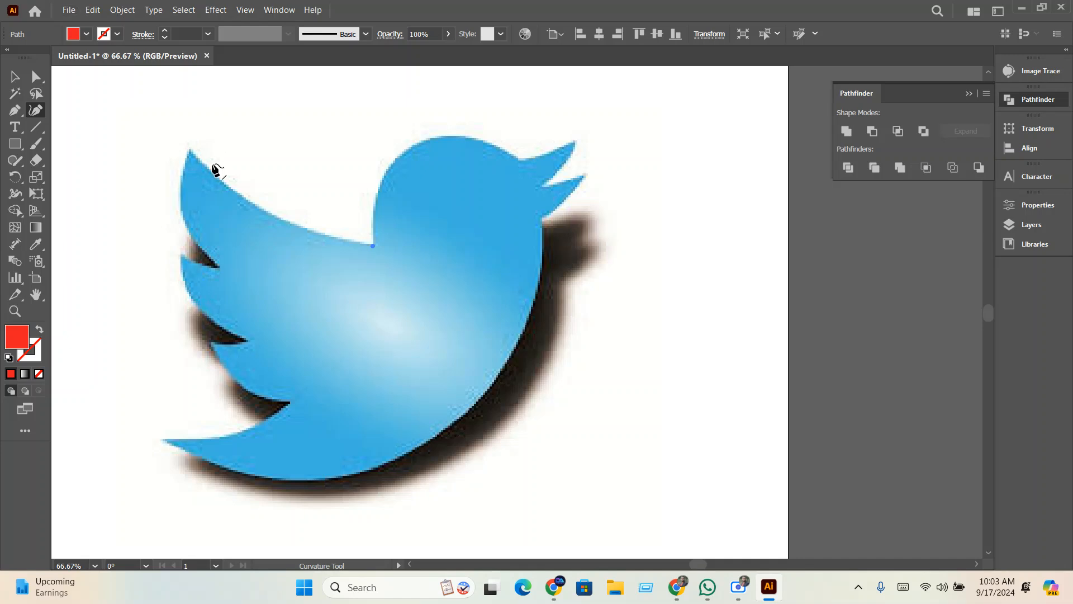
left_click(188, 148)
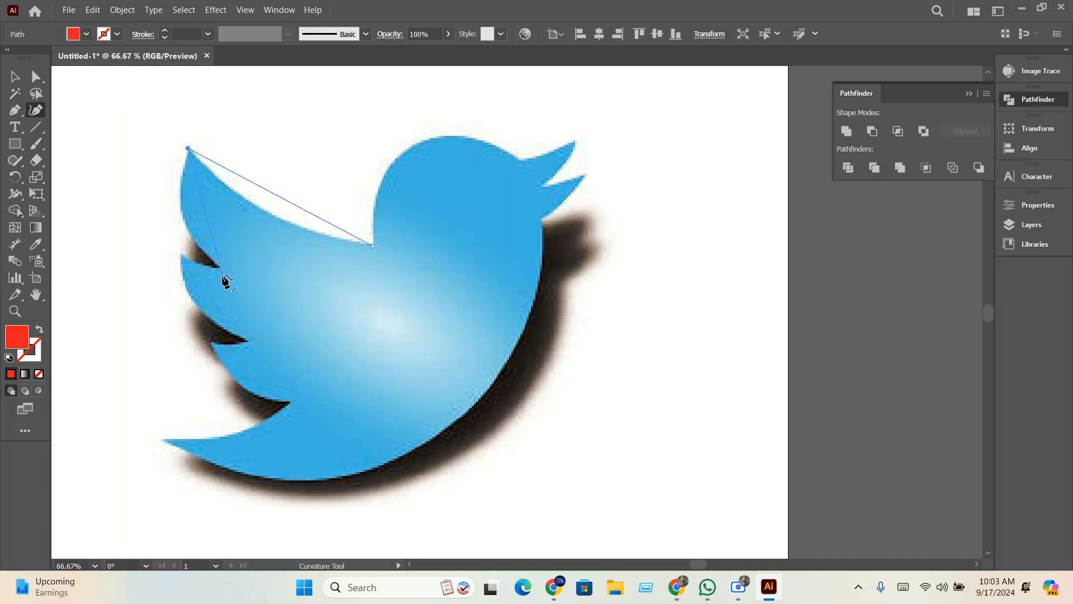
left_click(220, 266)
left_click(180, 254)
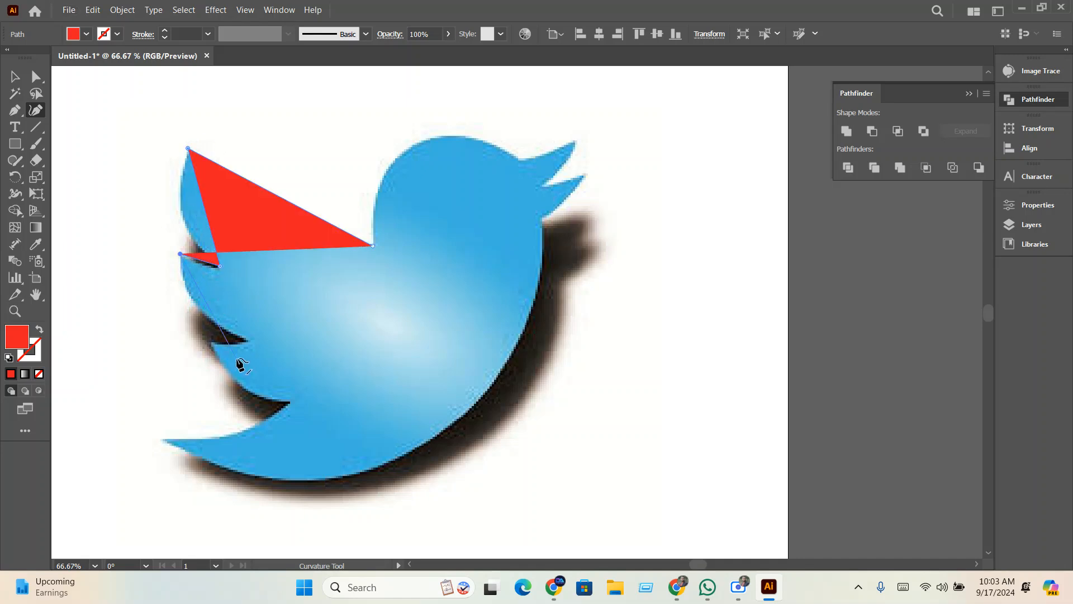
left_click(246, 339)
left_click(210, 342)
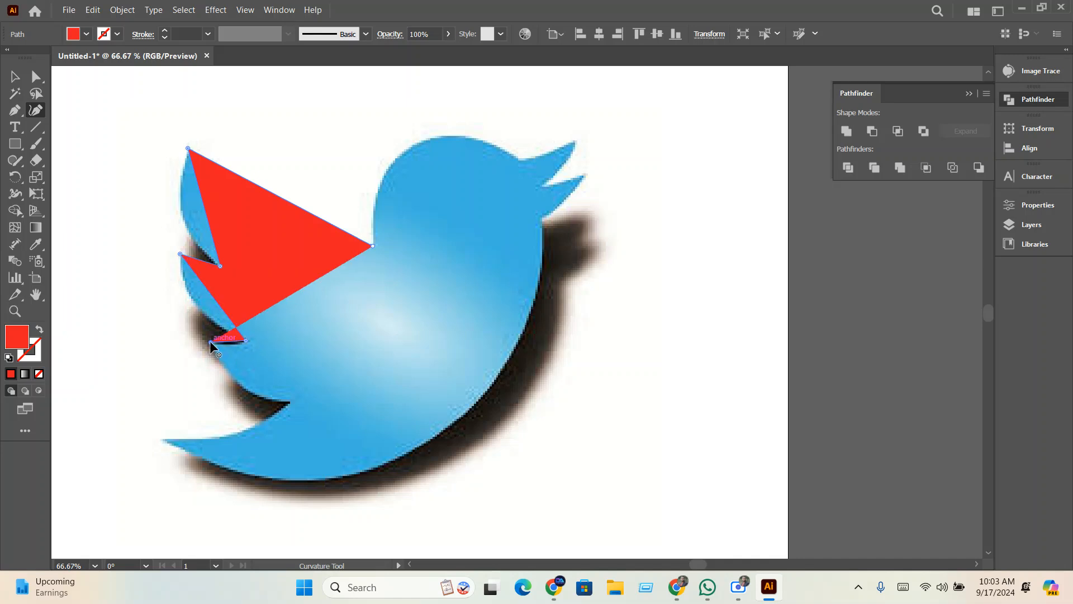
left_click(288, 402)
left_click(164, 439)
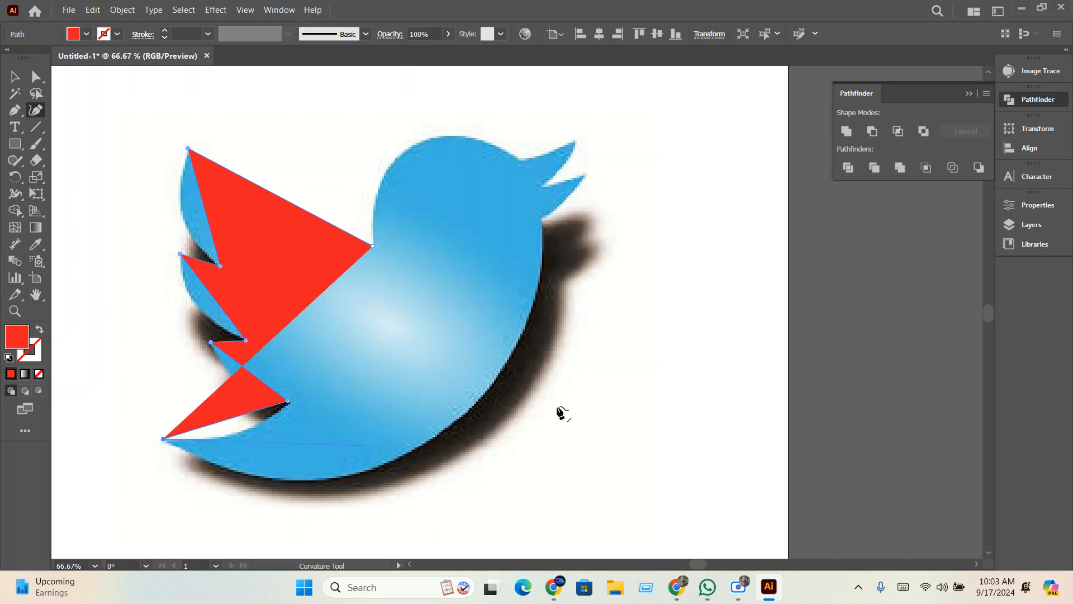
Continue the straight-edged outline along the belly, both beak tips and the top of the head, closing it at the neck
left_click(481, 398)
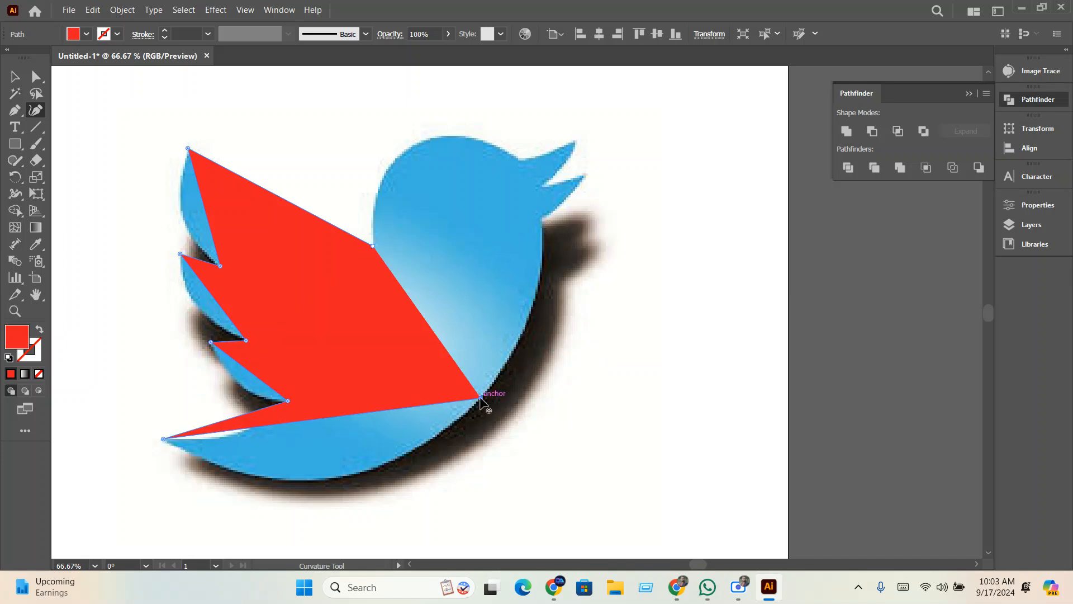
left_click(541, 219)
left_click(582, 175)
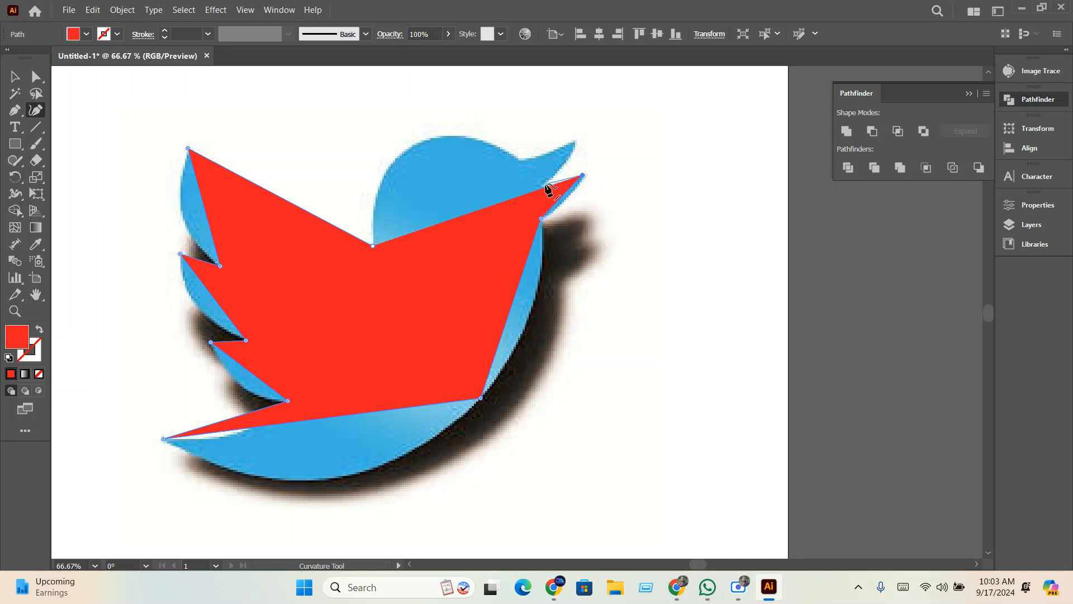
left_click(540, 185)
left_click(574, 141)
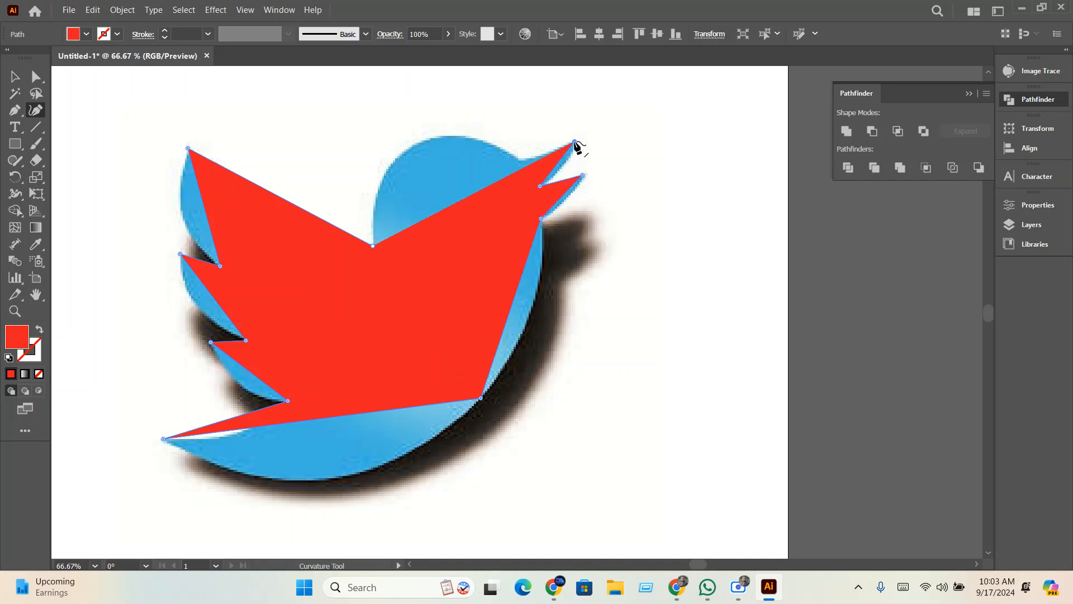
left_click(519, 160)
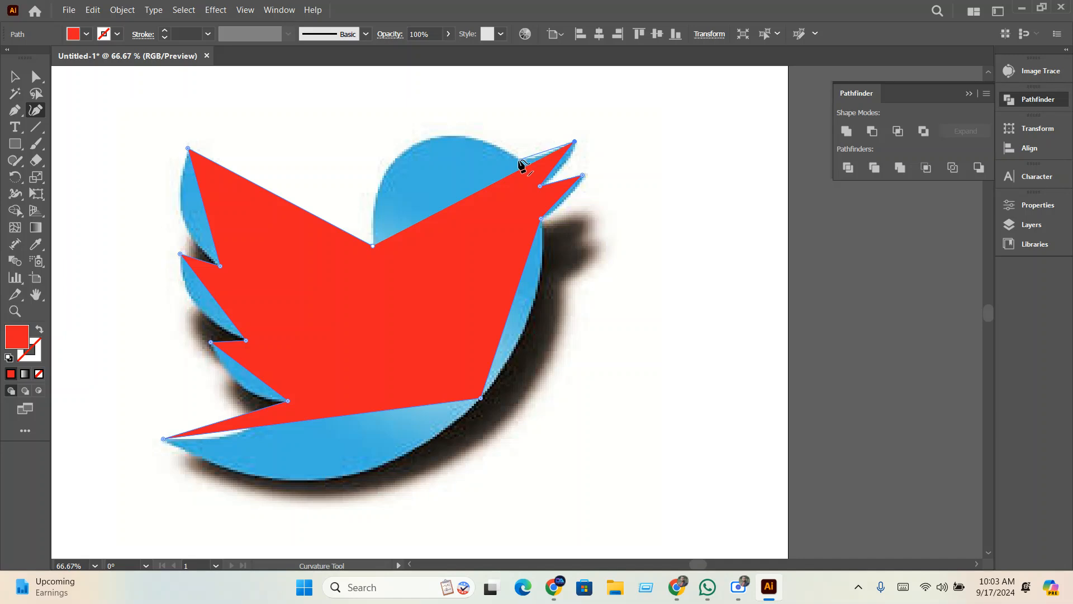
left_click(419, 141)
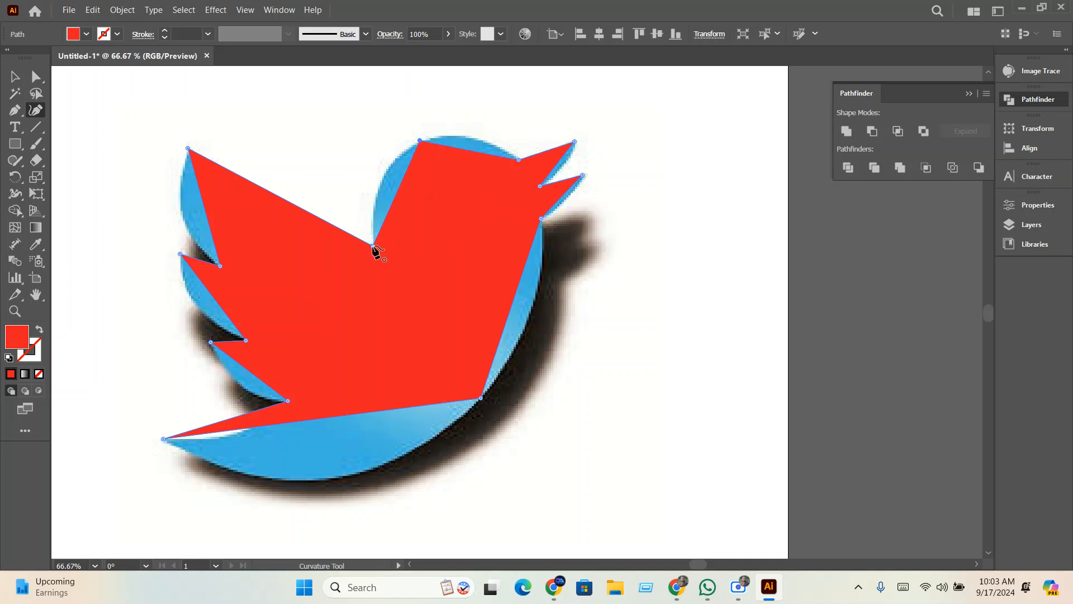
Swap the outline's red fill to the stroke, set the stroke weight to 5 pt and deselect the path
left_click(37, 330)
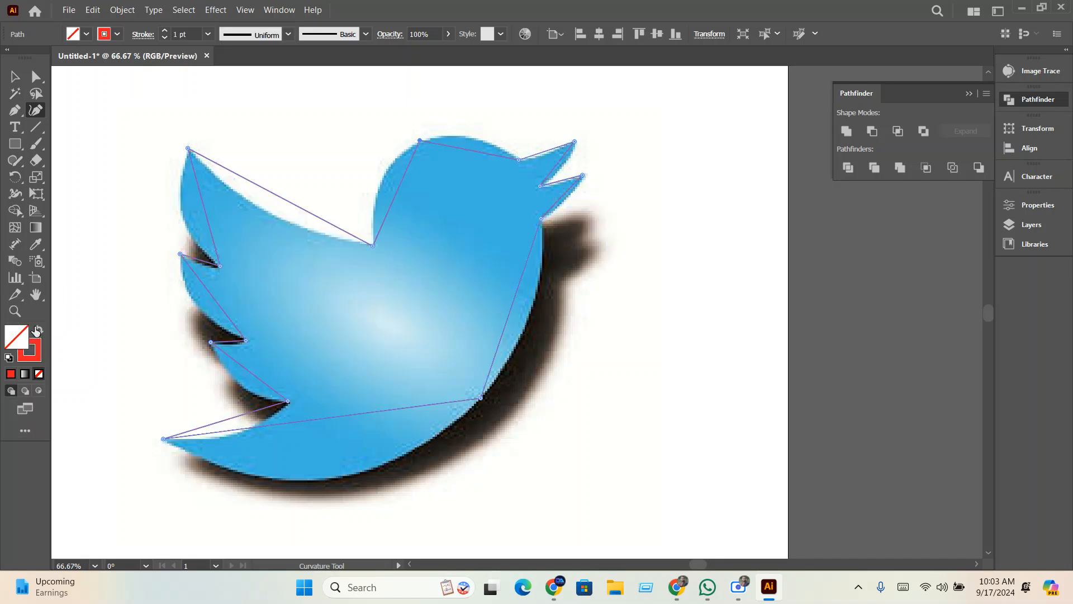
left_click(195, 35)
scroll(196, 34, "up", 9)
scroll(195, 34, "down", 5)
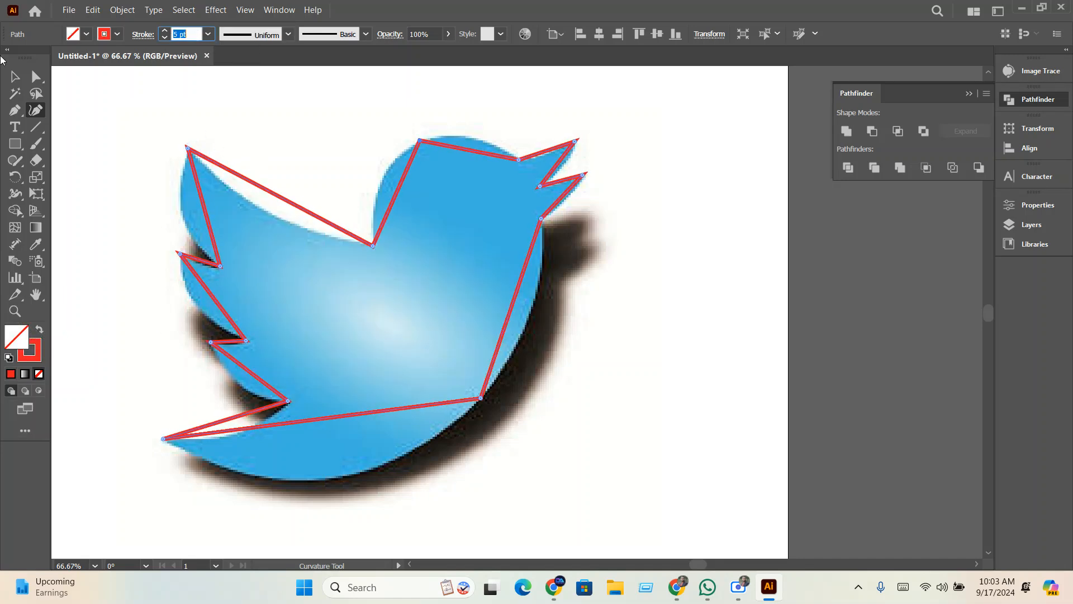
left_click(14, 76)
left_click(622, 469)
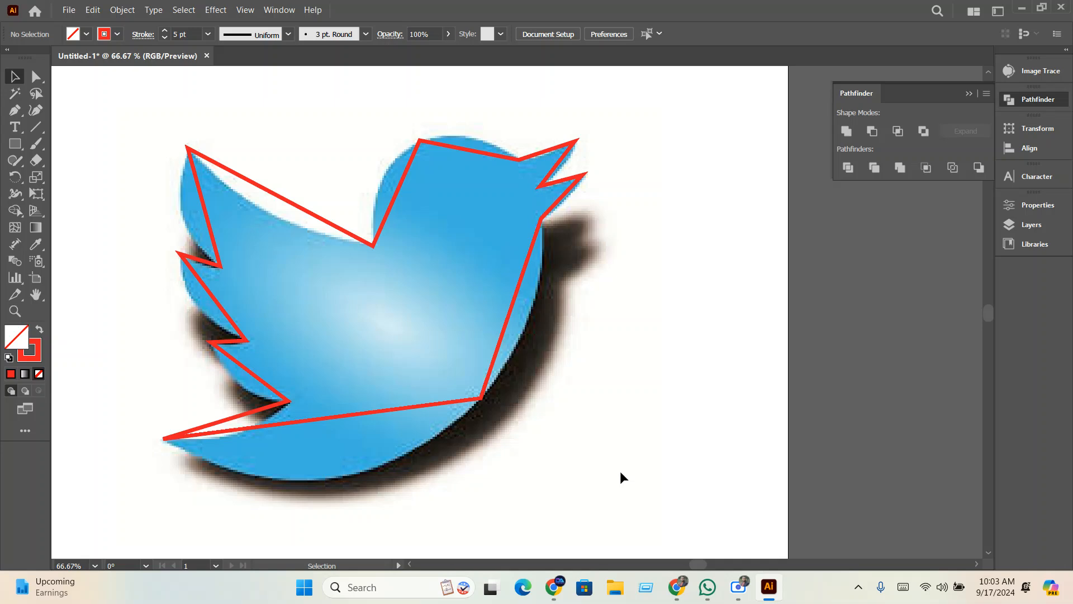
Curve the outline's upper wing edge and the first two feathers to match the bird using the Curvature tool
left_click(321, 222)
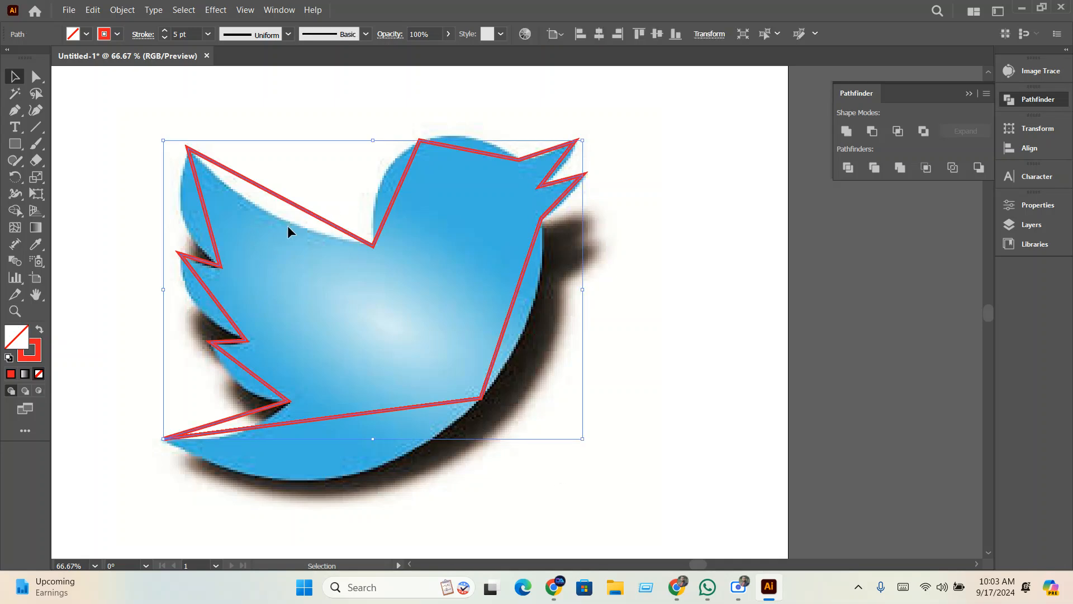
left_click(41, 110)
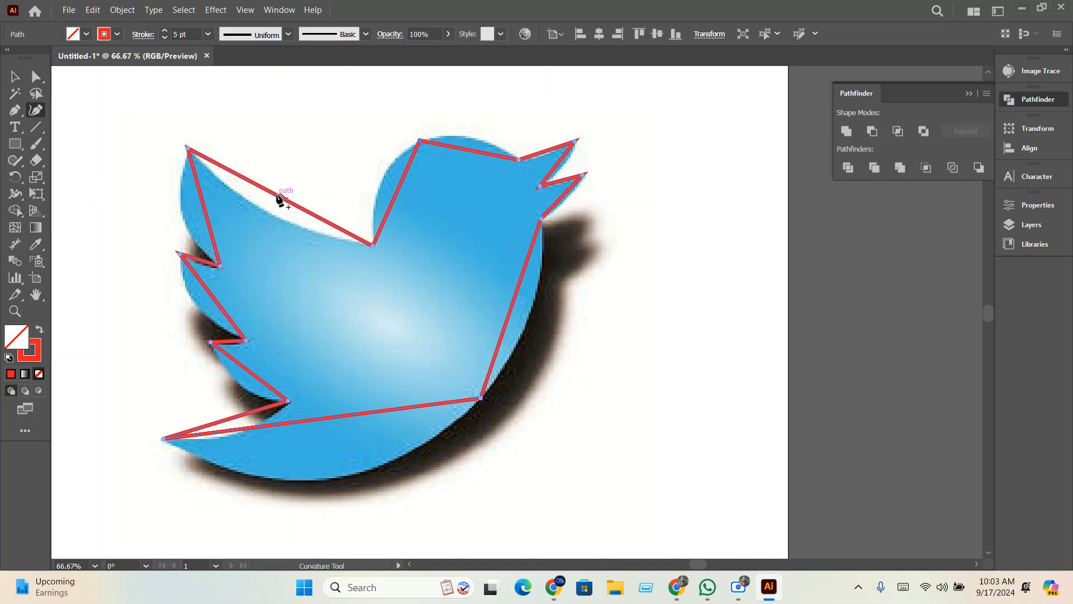
left_click_drag(274, 194, 269, 212)
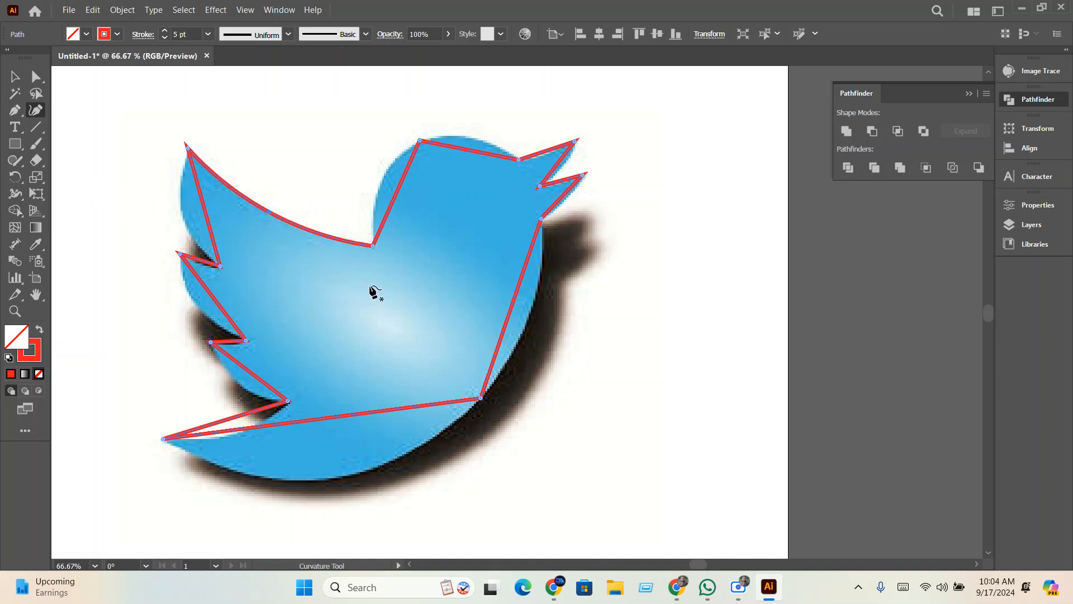
left_click_drag(208, 207, 180, 209)
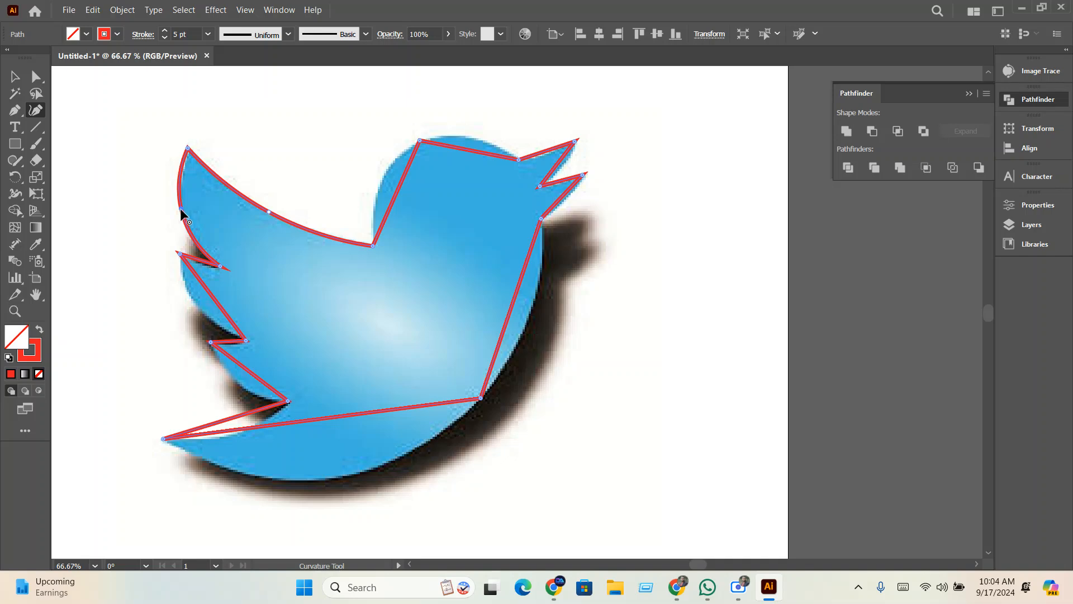
scroll(219, 277, "up", 3)
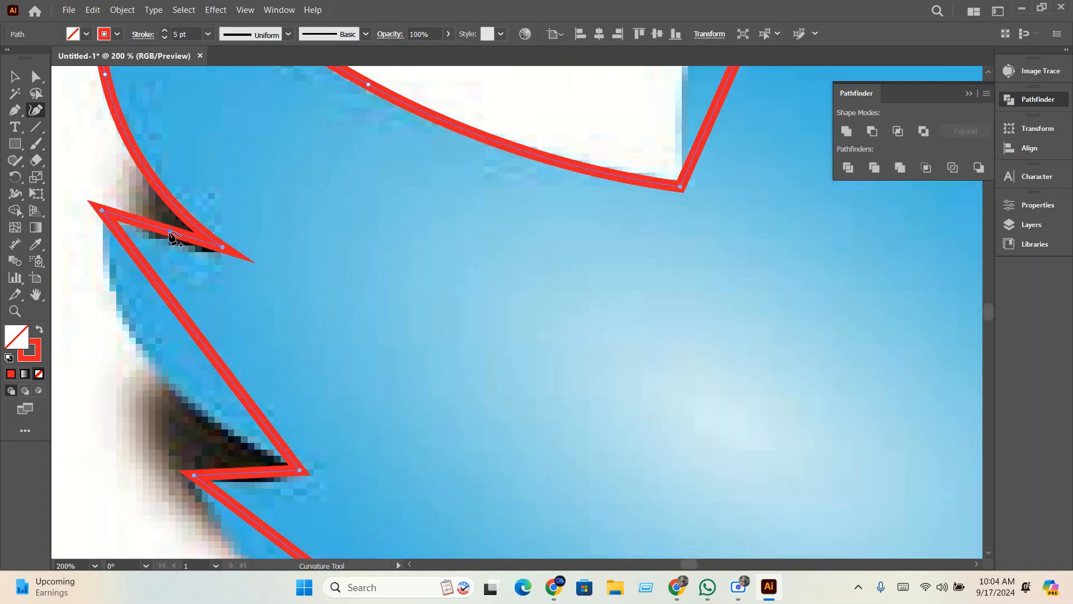
left_click_drag(170, 234, 167, 251)
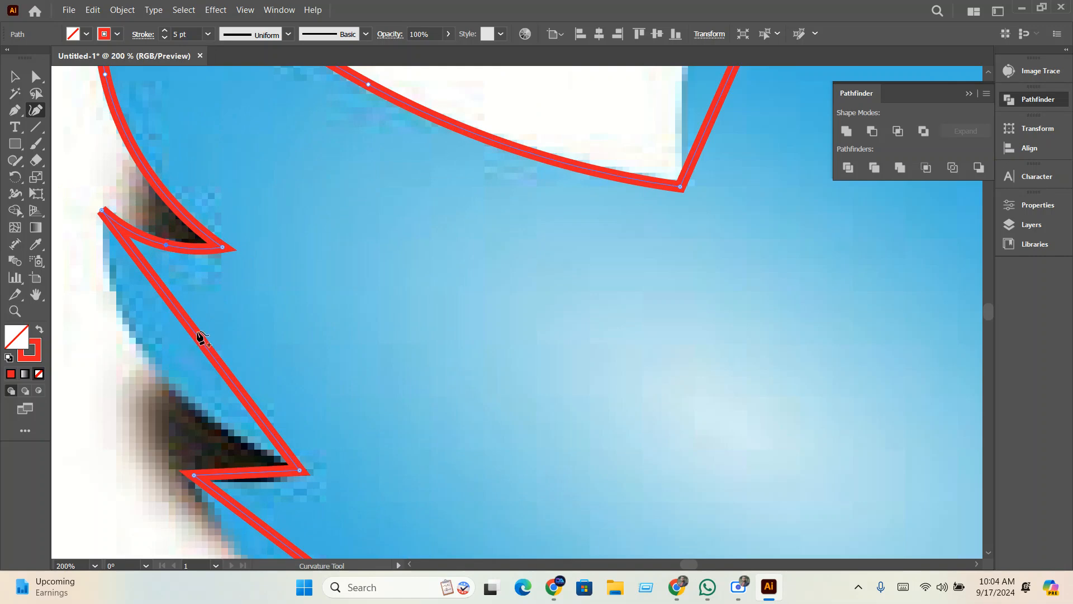
left_click_drag(199, 335, 152, 370)
Bend the short edge under the second feather and the long edge of the third feather to match the image
scroll(152, 370, "down", 5)
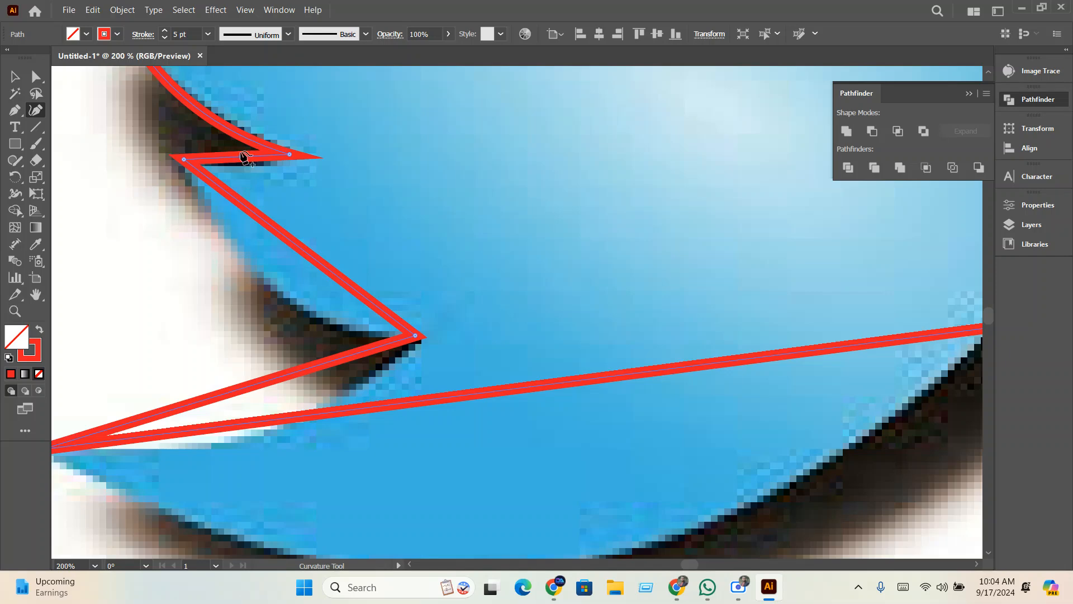
left_click_drag(231, 157, 241, 166)
left_click_drag(291, 246, 264, 270)
key("ctrl+minus")
key("ctrl+minus")
key("ctrl+minus")
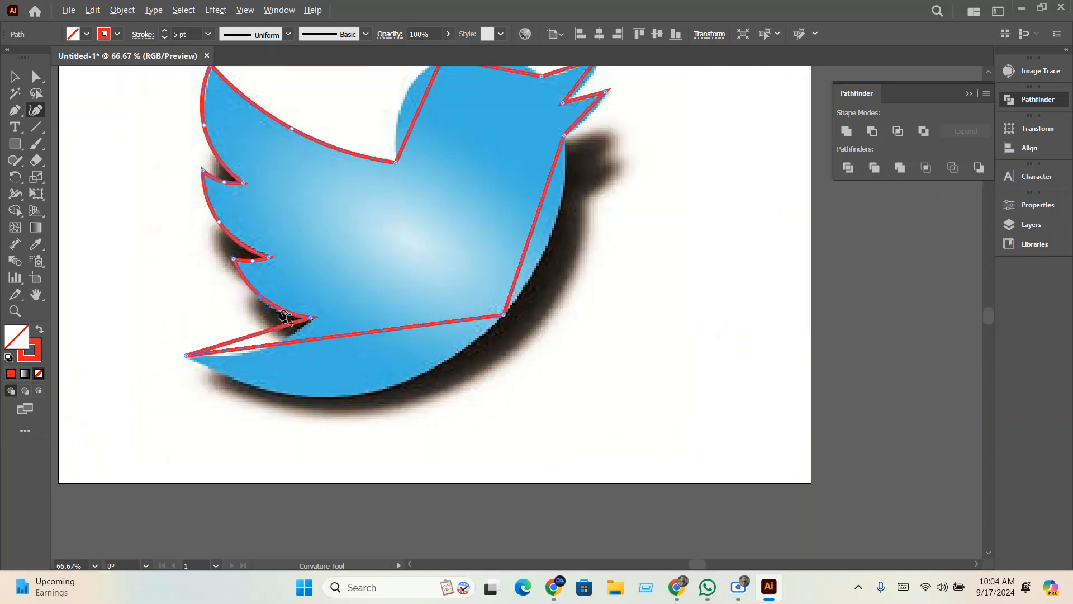
Curve the outline's lower belly, the tail's upper edge and the breast to follow the bird's contour
left_click_drag(362, 334, 361, 401)
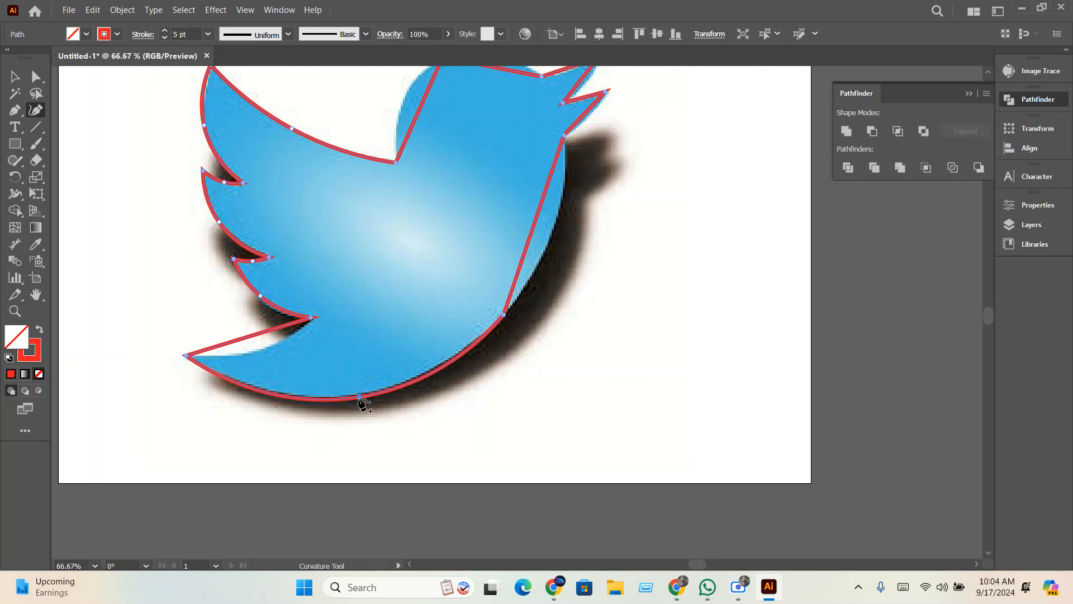
left_click_drag(247, 337, 256, 354)
left_click_drag(324, 337, 205, 402)
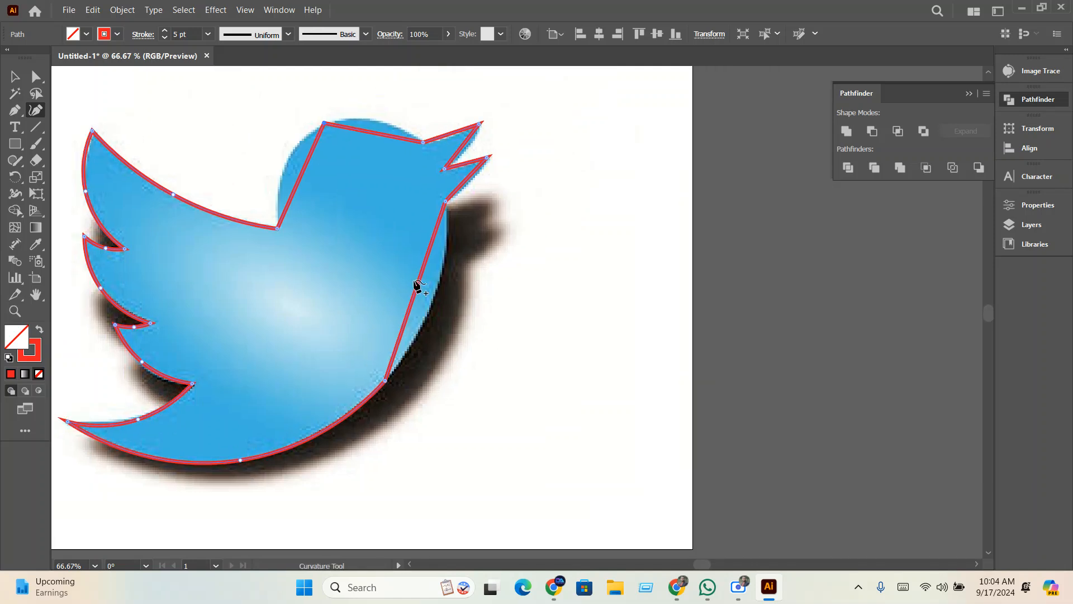
left_click_drag(425, 288, 440, 295)
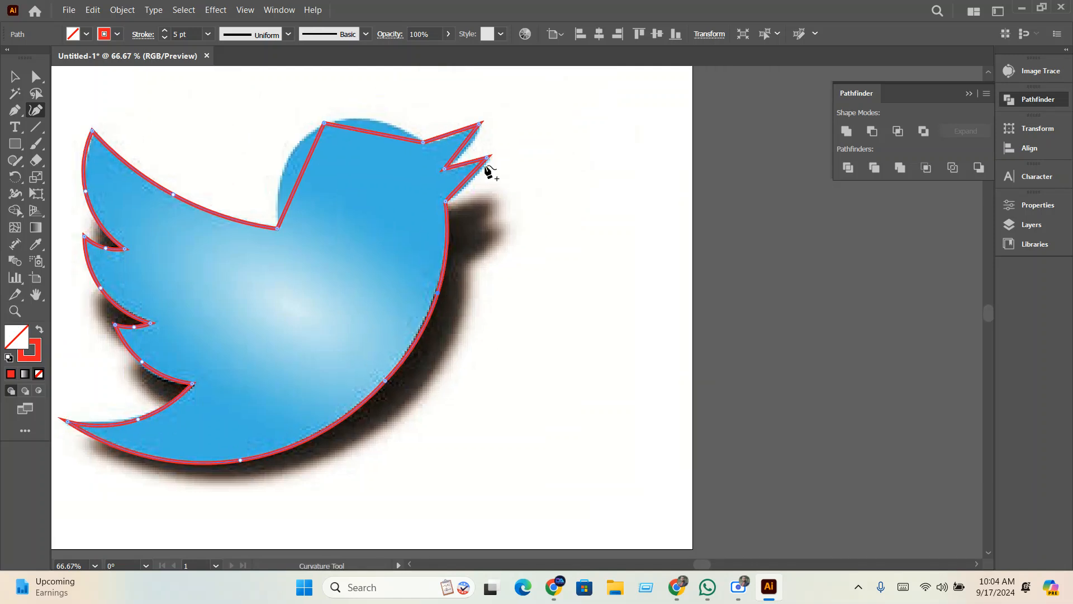
Curve the two outline segments over the top and back of the bird's head
scroll(487, 168, "up", 3)
scroll(427, 200, "up", 4)
left_click_drag(184, 235, 688, 294)
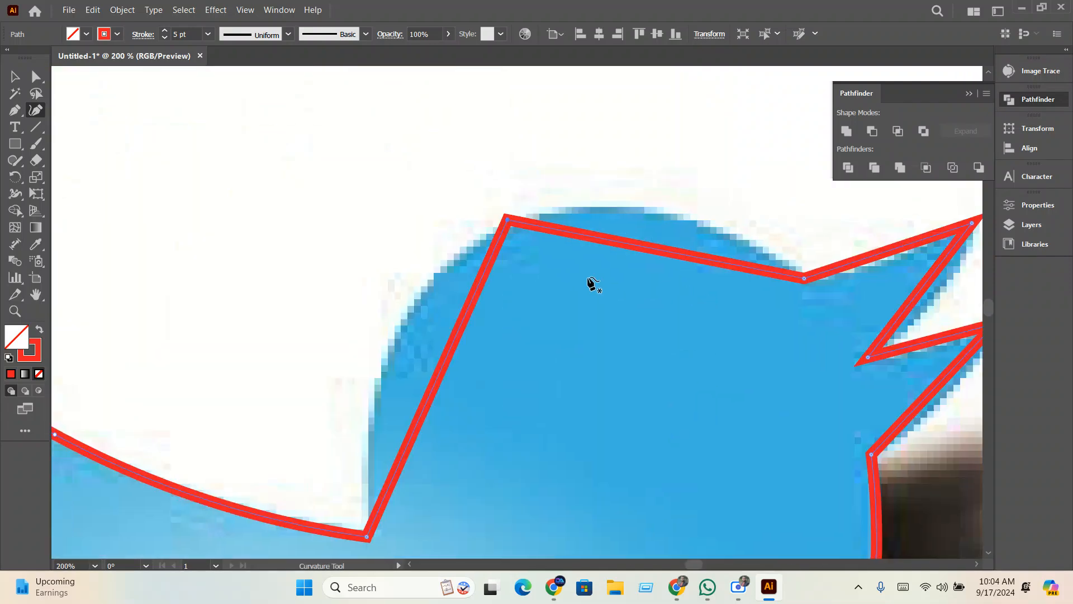
left_click_drag(652, 254, 660, 219)
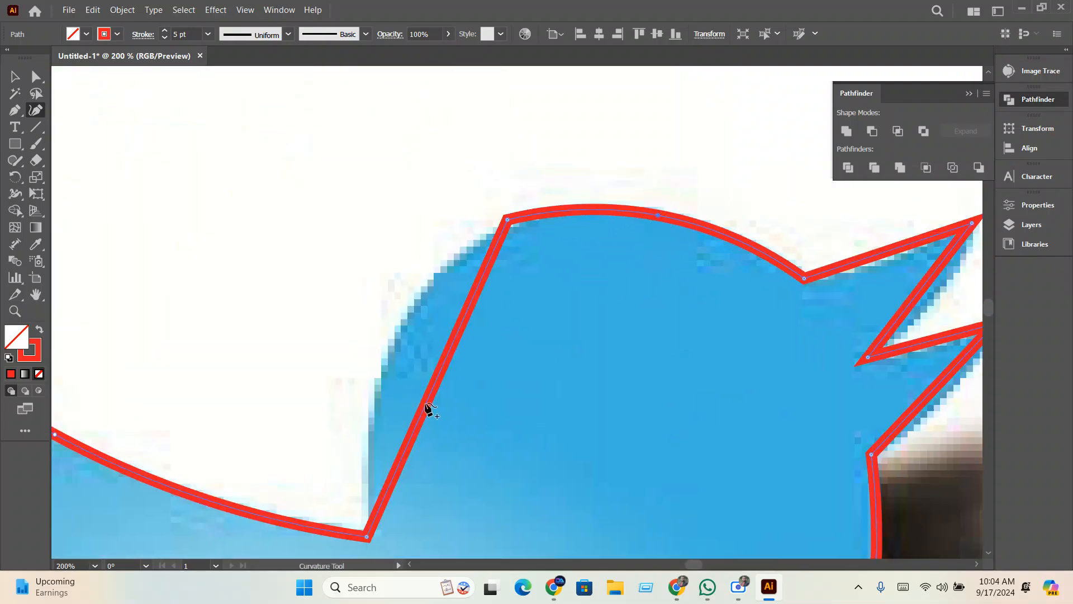
left_click_drag(432, 392, 378, 371)
scroll(371, 263, "down", 3)
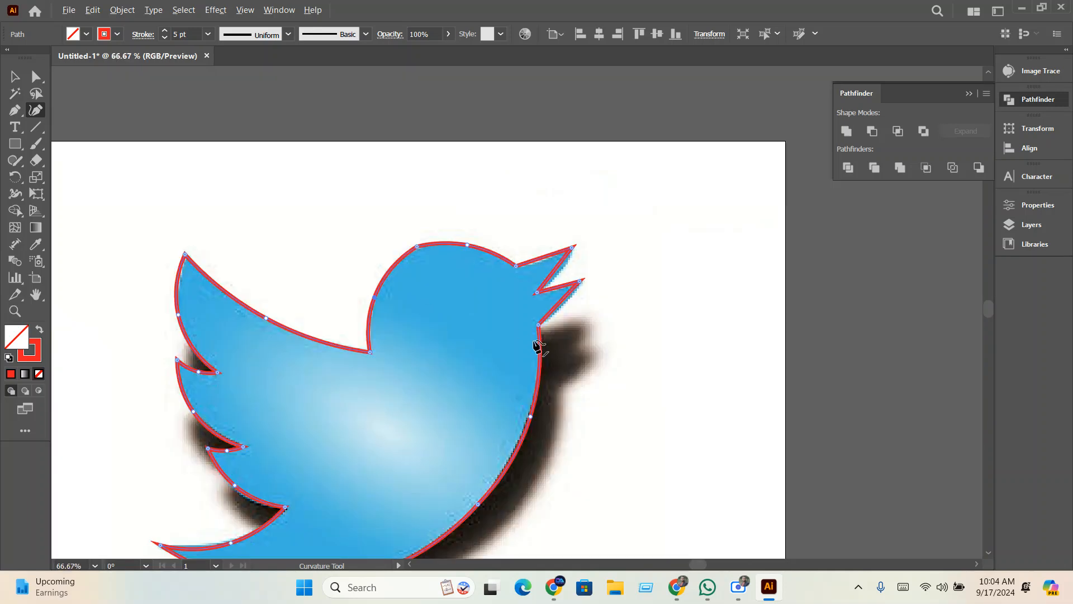
Swap the stroke back to a solid red fill, move the traced bird off the artboard beside the image and deselect it
left_click(40, 329)
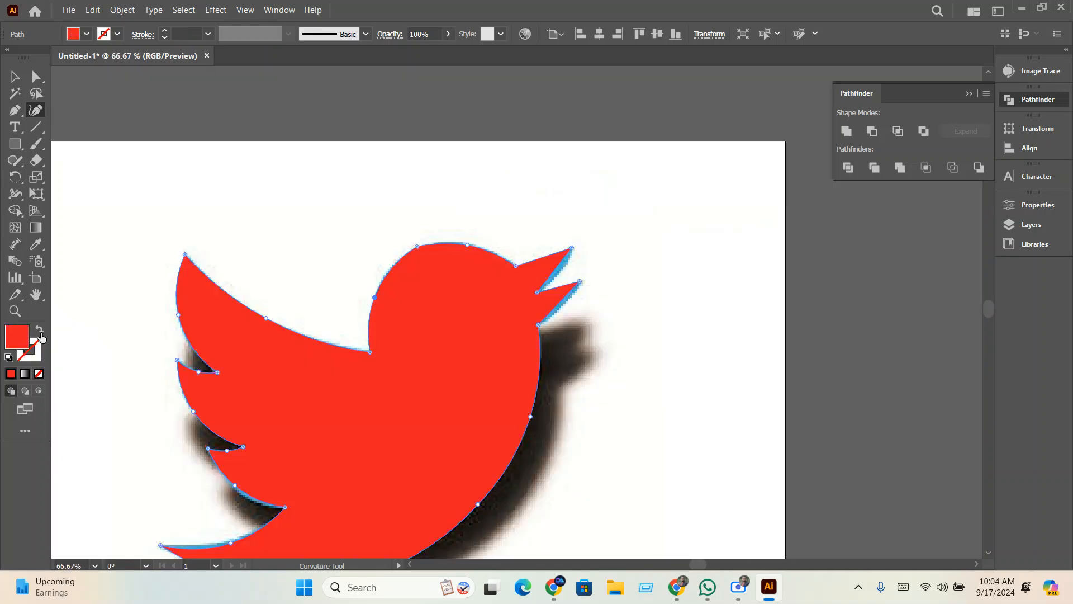
left_click(15, 77)
scroll(375, 331, "down", 2)
left_click_drag(385, 340, 715, 370)
key("ctrl+shift+a")
Delete the original blue bird image and move the red traced bird onto the artboard
left_click(385, 391)
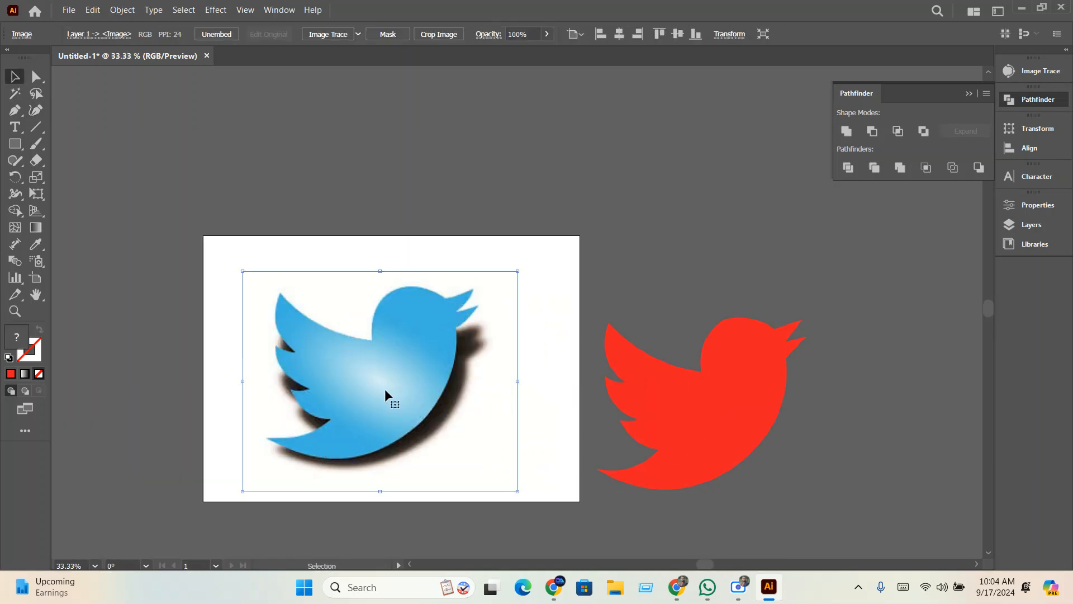
key("Delete")
left_click_drag(672, 394, 430, 367)
Round off the angular corner on top of the red bird's head with the Smooth tool and deselect the bird
scroll(383, 336, "up", 4)
left_click(430, 186)
key("space")
left_click_drag(503, 152, 440, 187)
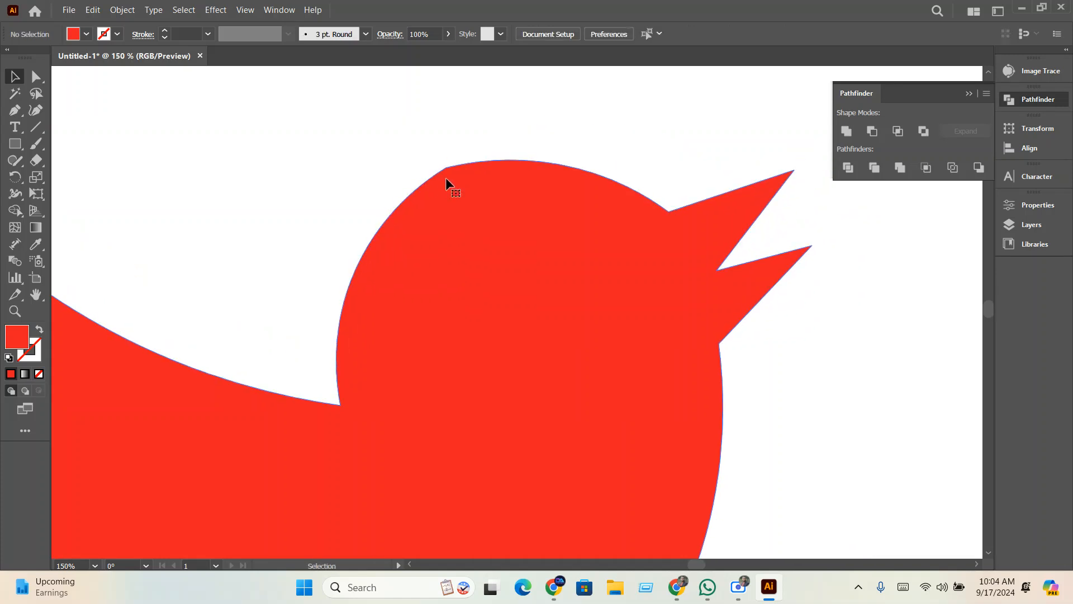
scroll(445, 167, "up", 4)
left_click(475, 254)
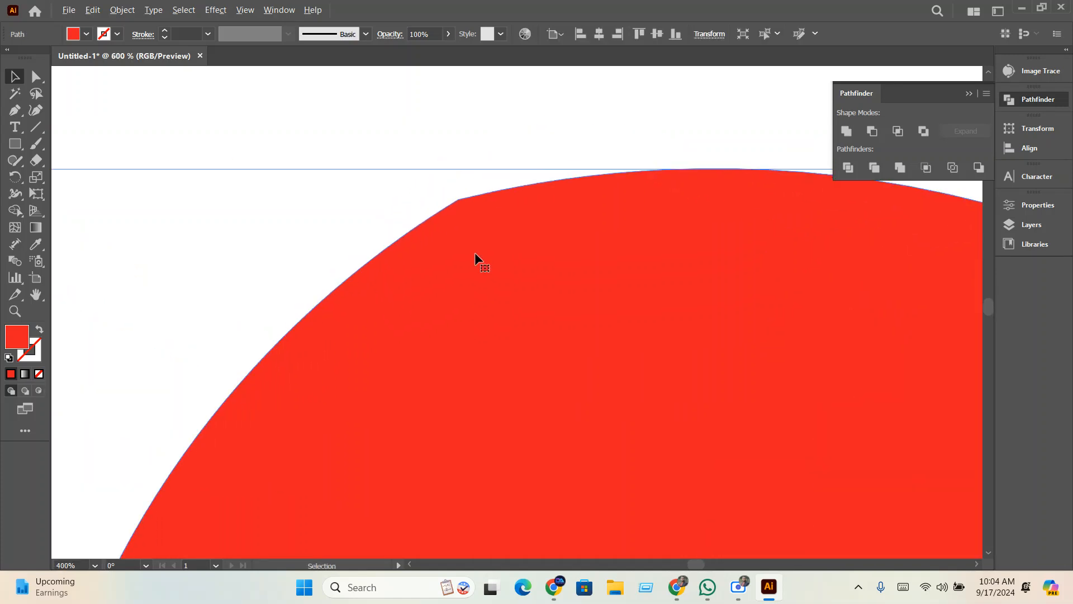
left_click(11, 194)
left_click(13, 178)
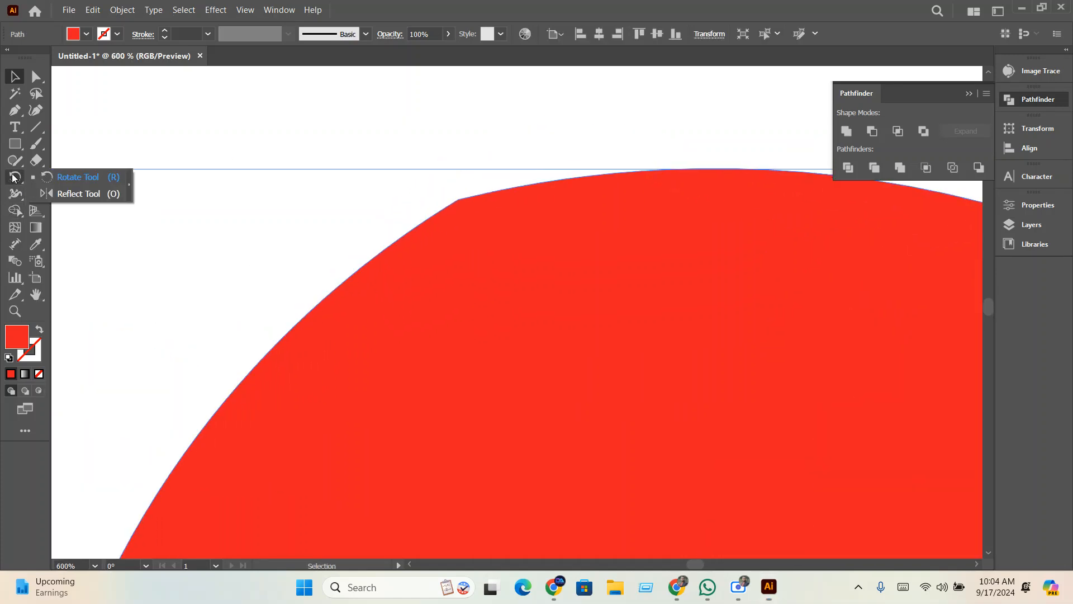
left_click(14, 166)
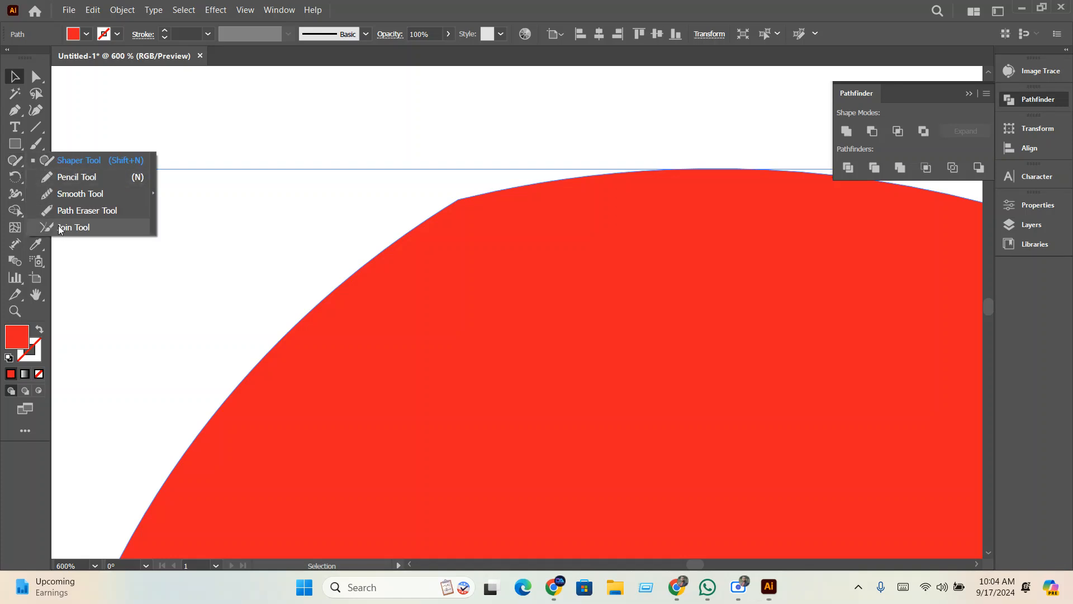
left_click(73, 194)
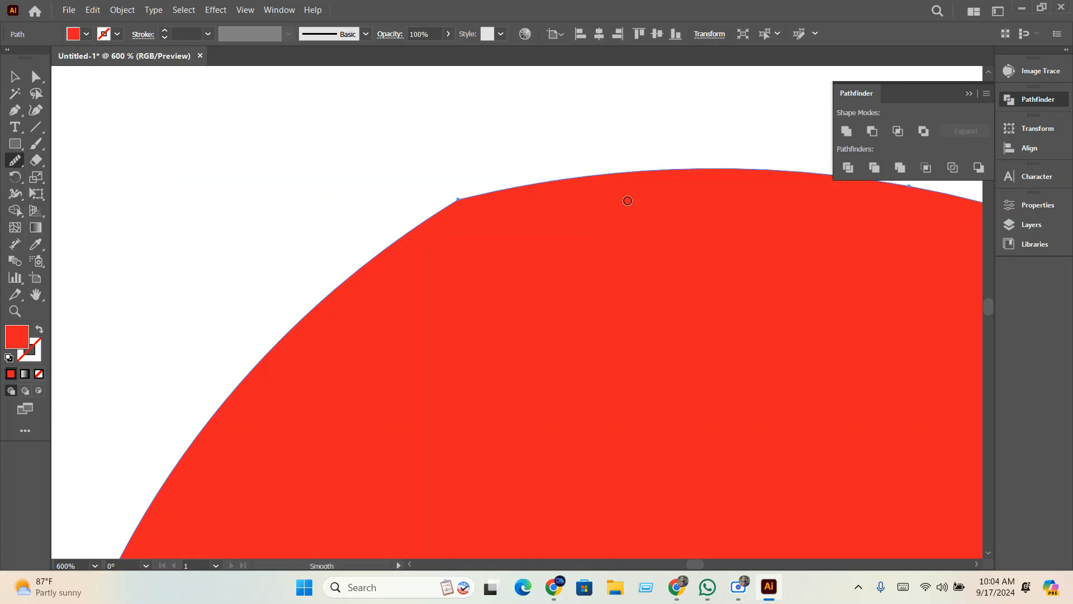
mouse_move(579, 179)
left_mouse_down()
mouse_move(455, 197)
mouse_move(364, 245)
mouse_move(555, 154)
mouse_move(371, 266)
mouse_move(556, 177)
mouse_move(306, 275)
left_mouse_up()
mouse_move(272, 334)
left_mouse_down()
mouse_move(538, 223)
mouse_move(420, 241)
mouse_move(590, 178)
left_mouse_up()
mouse_move(483, 177)
left_mouse_down()
mouse_move(441, 223)
mouse_move(226, 321)
left_mouse_up()
mouse_move(401, 220)
left_mouse_down()
mouse_move(463, 199)
mouse_move(548, 204)
left_mouse_up()
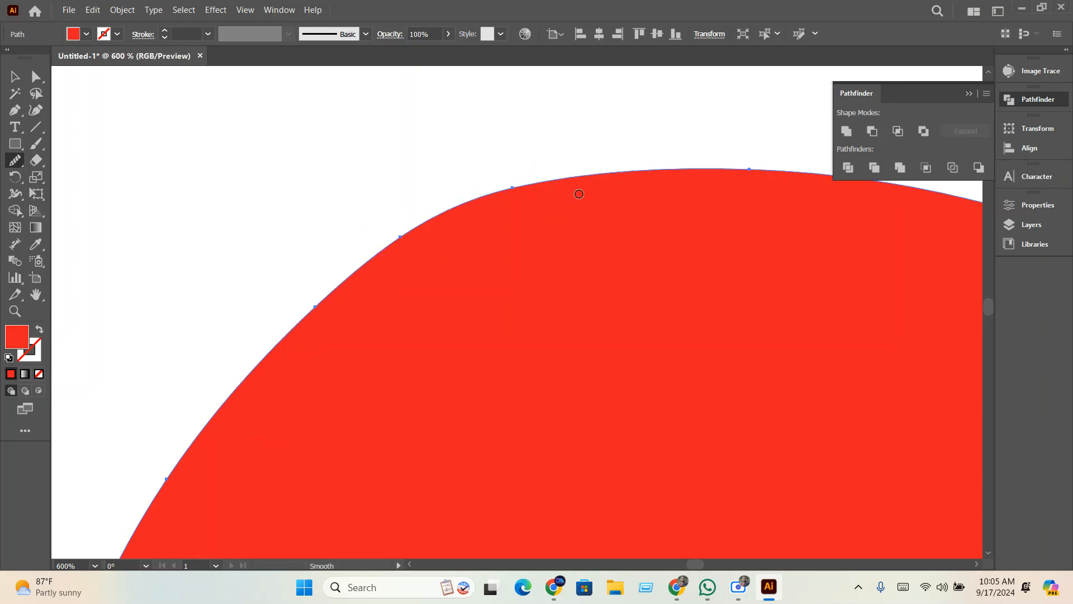
scroll(579, 194, "down", 8)
mouse_move(469, 257)
left_mouse_down()
mouse_move(562, 213)
mouse_move(633, 225)
mouse_move(506, 209)
mouse_move(558, 212)
mouse_move(532, 229)
mouse_move(503, 282)
left_mouse_up()
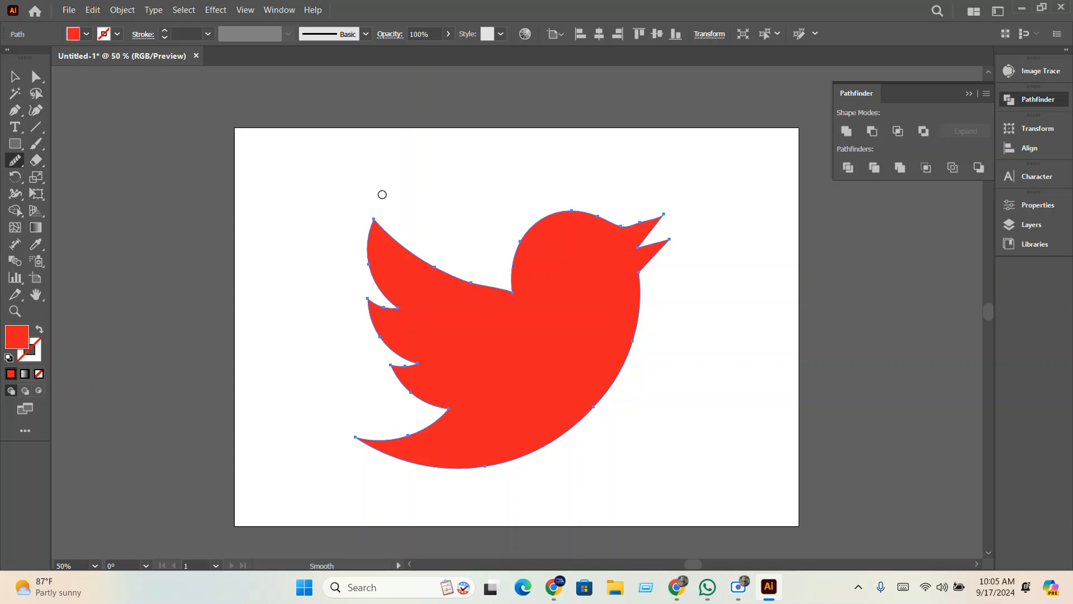
key("v")
left_click(456, 212)
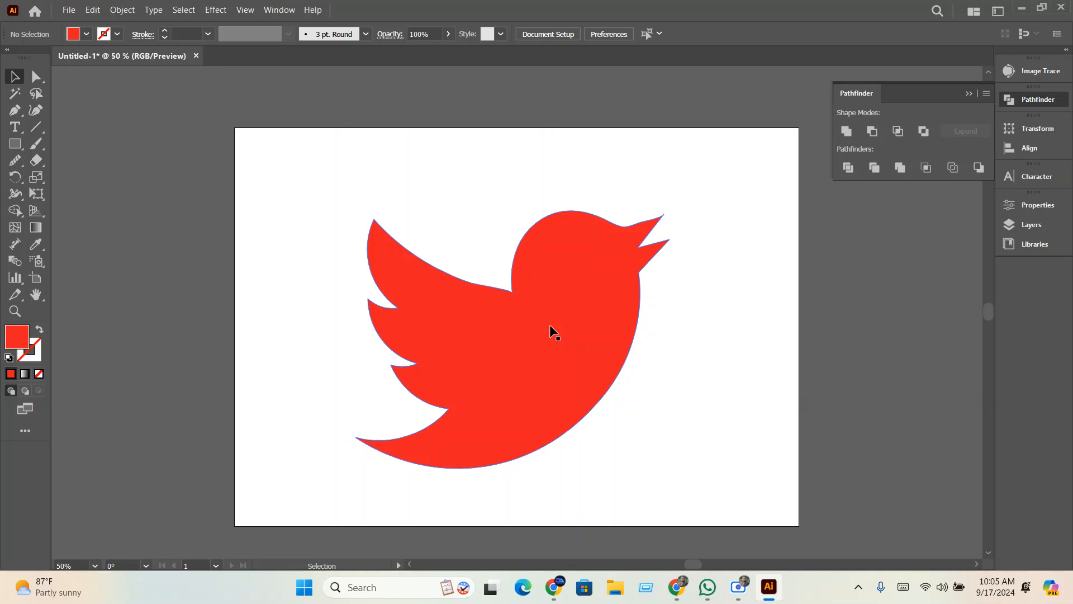
Move the red bird off the artboard to leave it blank and activate the Type tool
right_click(15, 127)
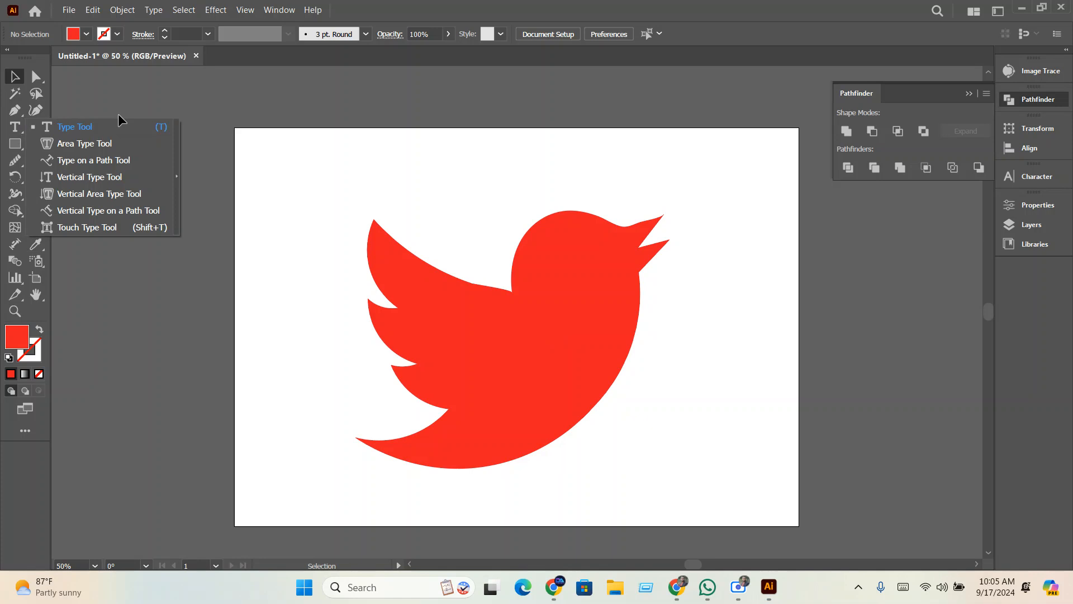
left_click(17, 77)
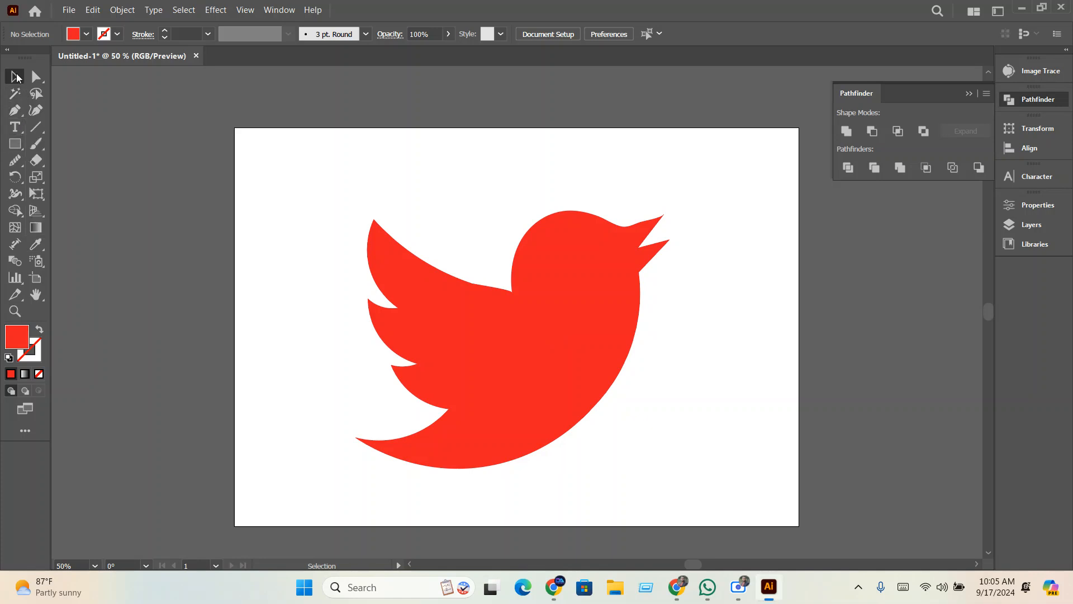
left_click(575, 320)
scroll(575, 320, "down", 3)
left_click_drag(575, 320, 267, 322)
scroll(558, 328, "up", 4)
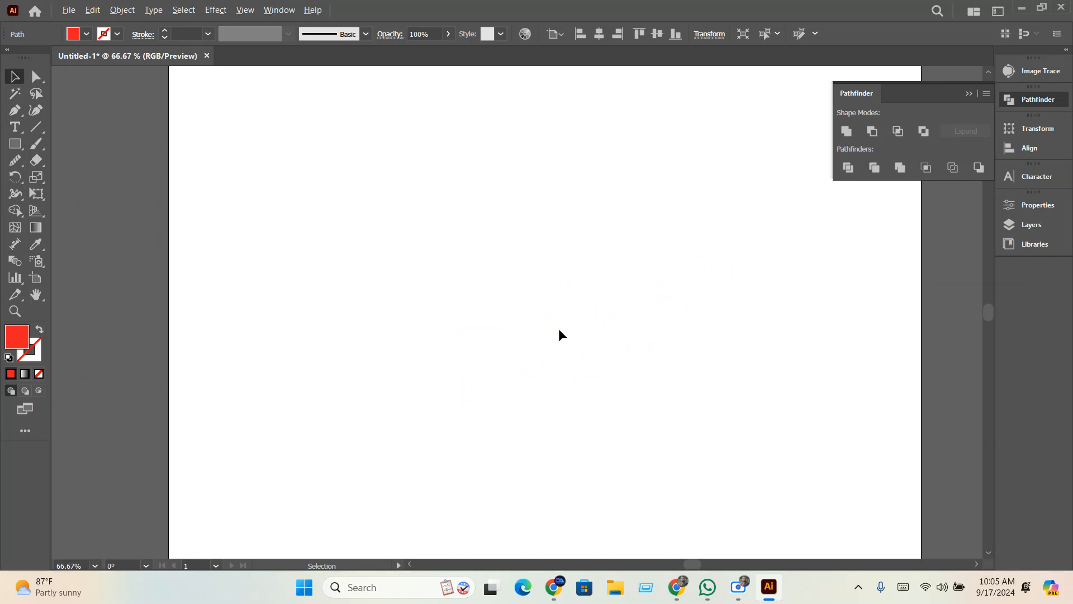
left_click_drag(559, 328, 495, 378)
right_click(10, 129)
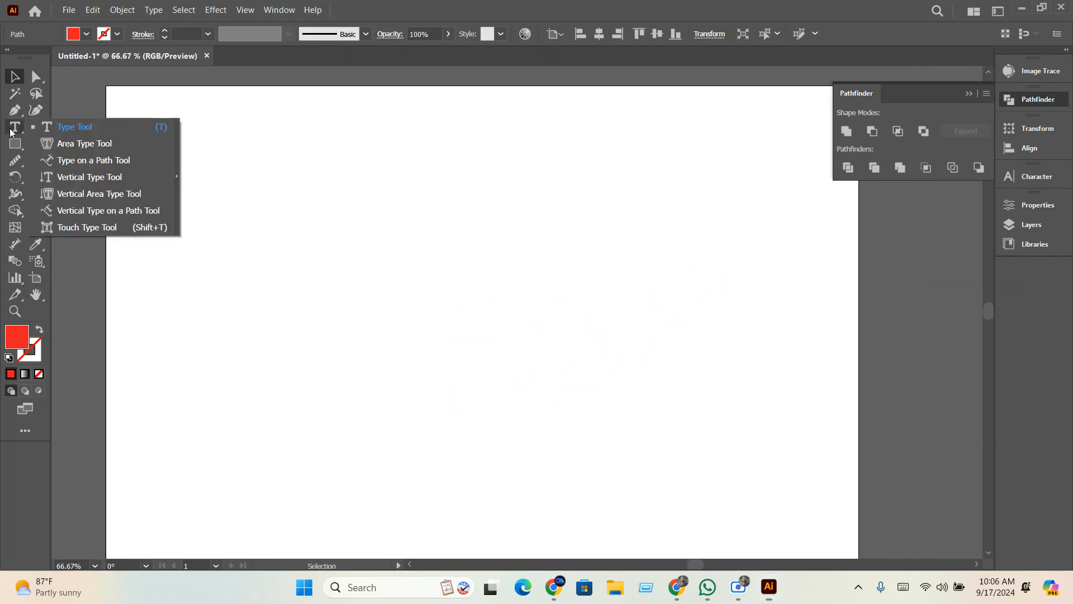
left_click(72, 127)
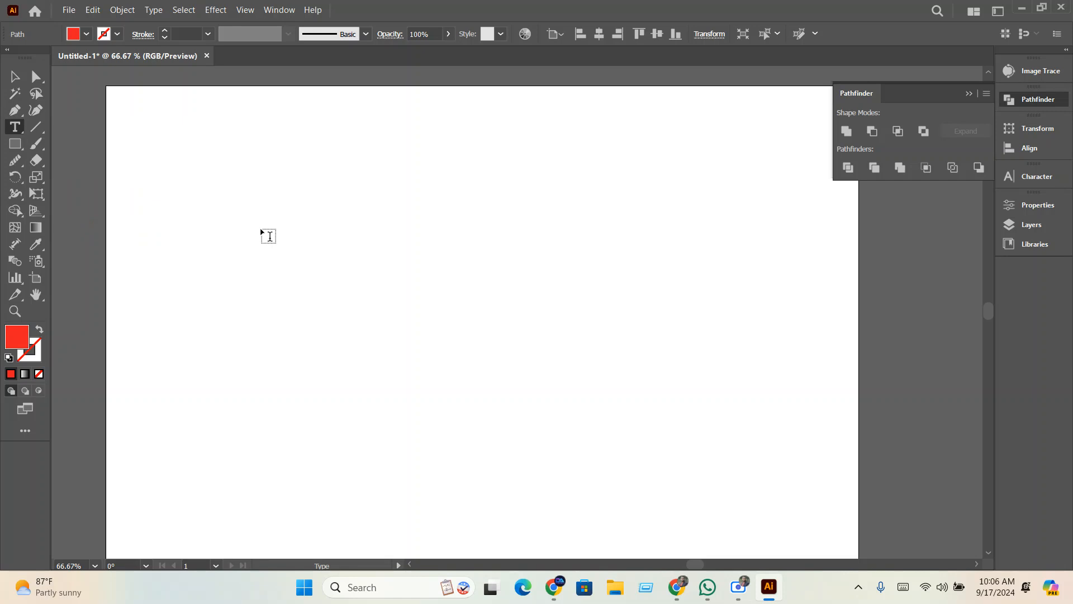
Switch to Chrome and examine the typography and custom graphic T-shirt gig on the design_agree Fiverr profile
left_click(557, 595)
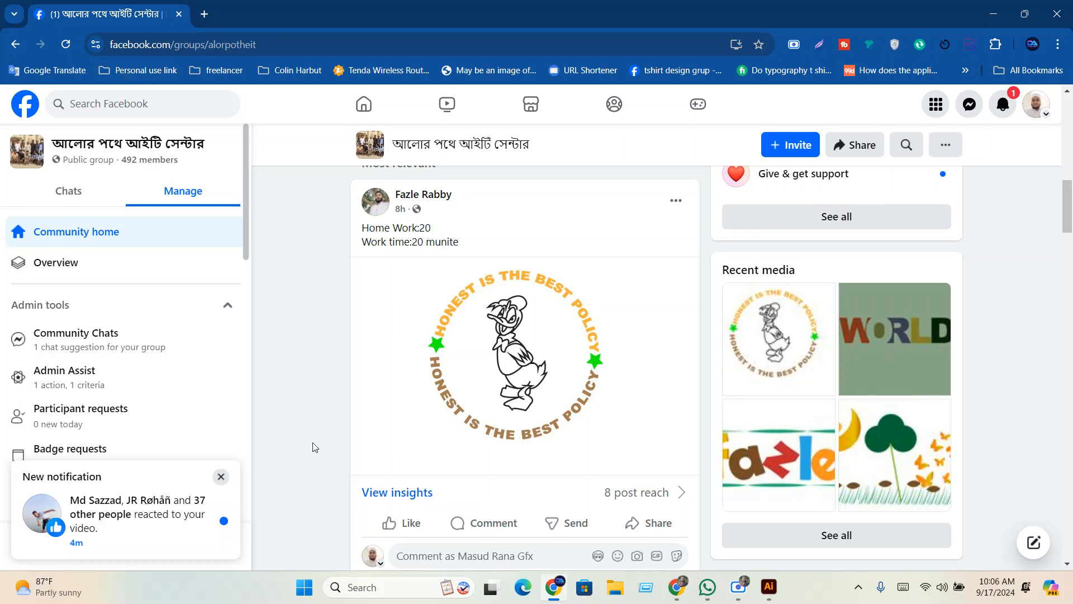
mouse_move(676, 587)
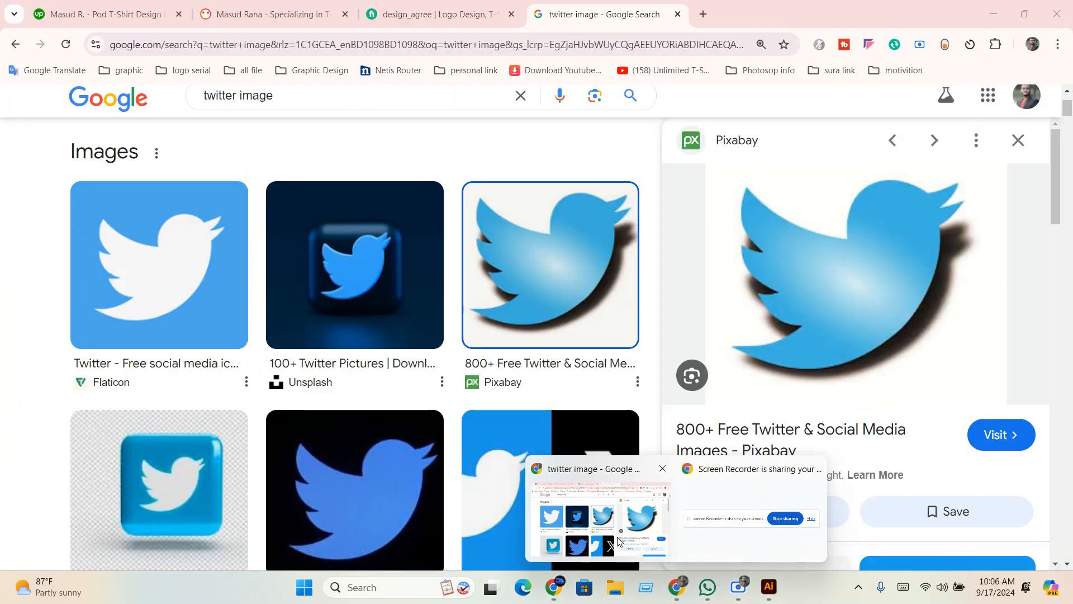
left_click(624, 557)
left_click(388, 16)
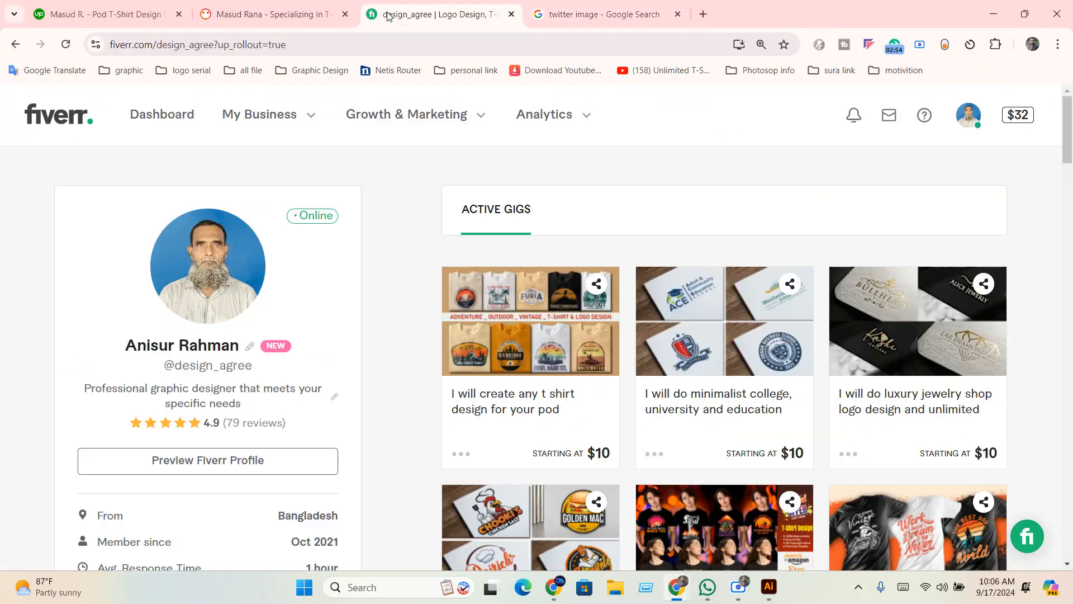
scroll(908, 286, "down", 5)
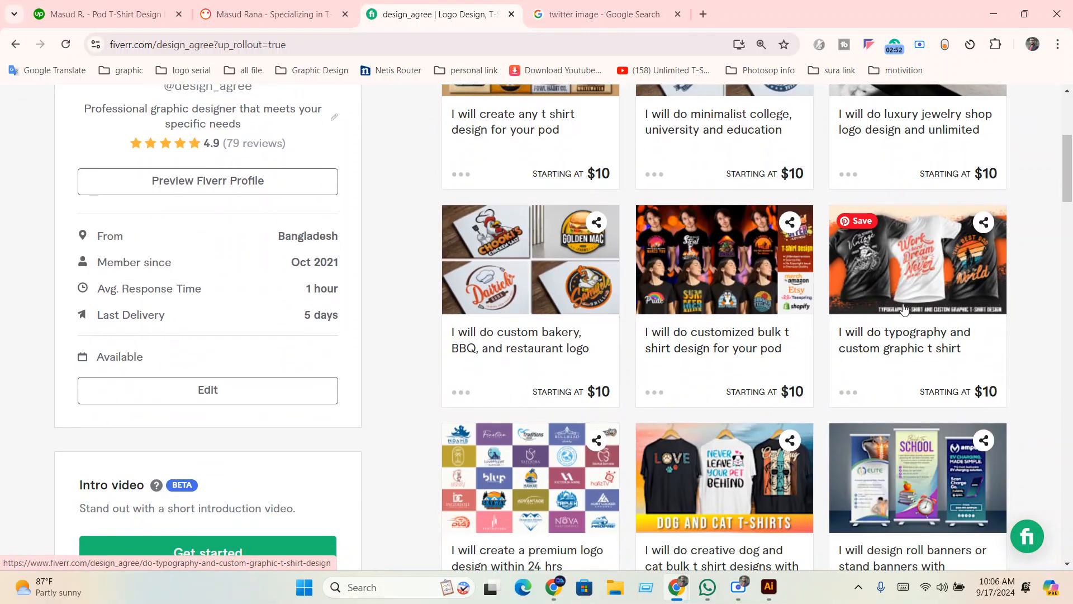
left_click(907, 286)
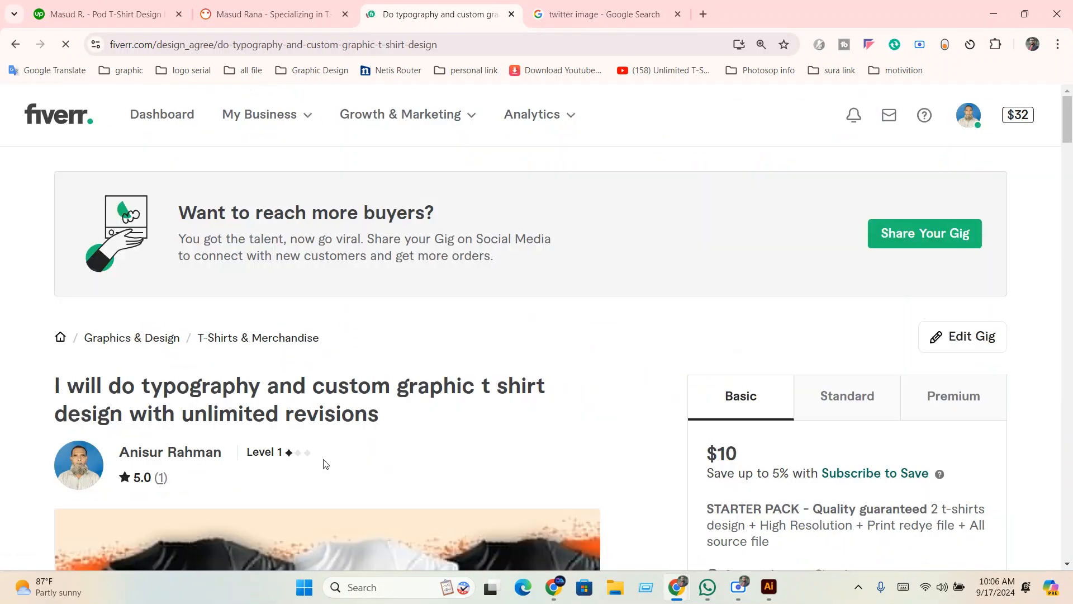
scroll(323, 465, "down", 4)
scroll(323, 465, "down", 1)
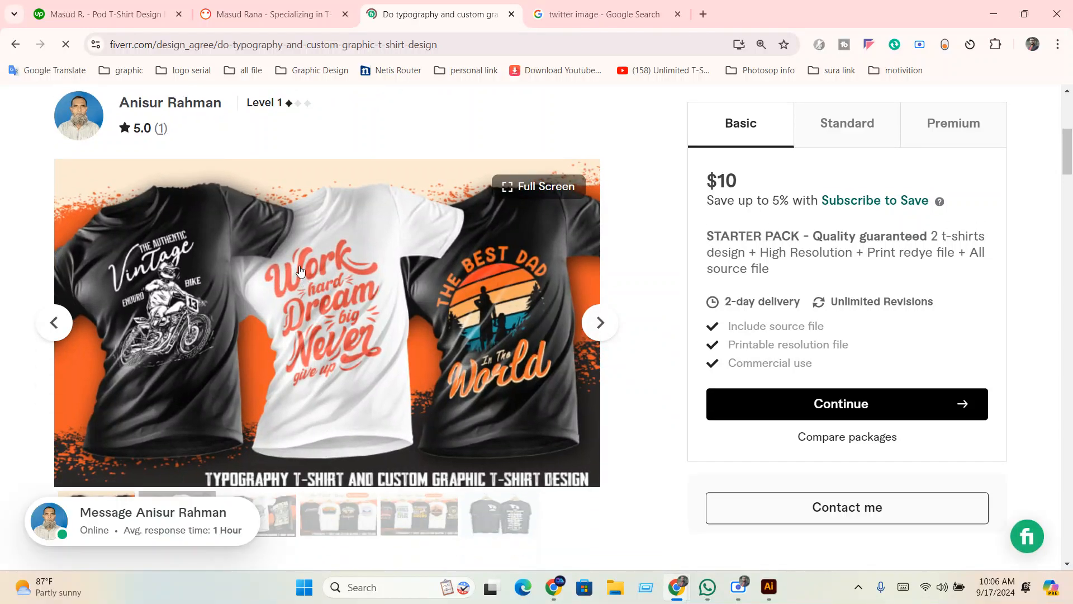
scroll(302, 271, "up", 3)
scroll(300, 272, "up", 2)
left_click(15, 44)
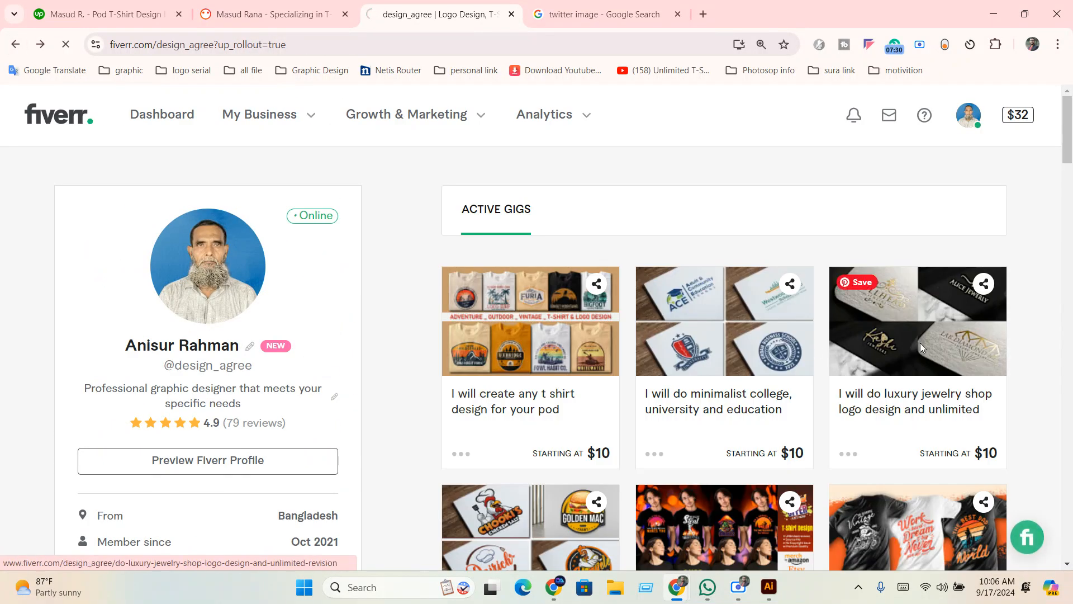
Examine the luxury jewelry shop logo gig's sample designs and package details, and return to Illustrator
left_click(920, 343)
scroll(896, 339, "down", 3)
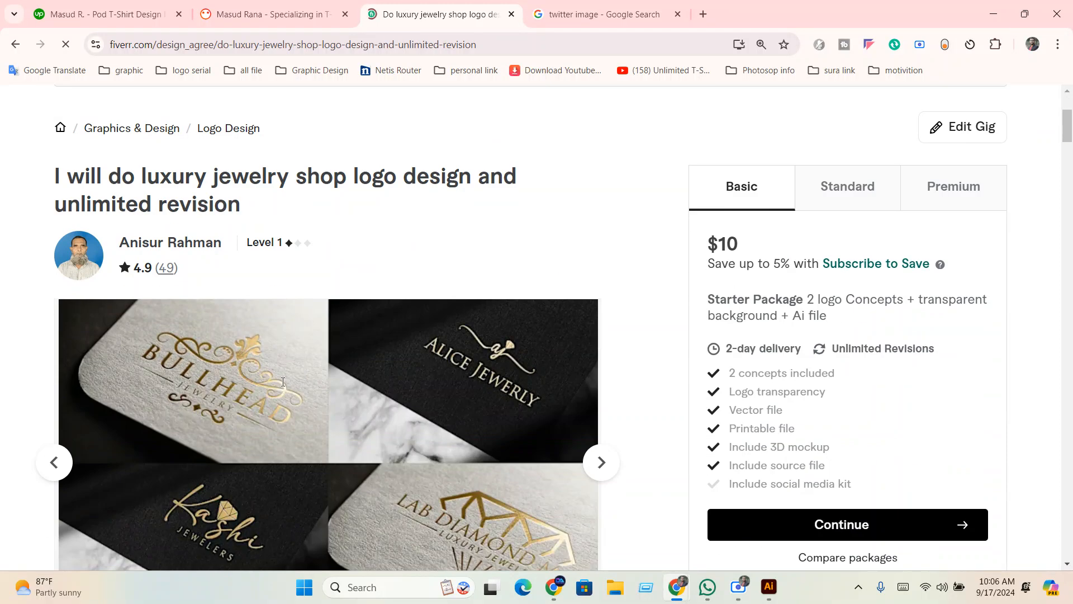
scroll(247, 385, "up", 3)
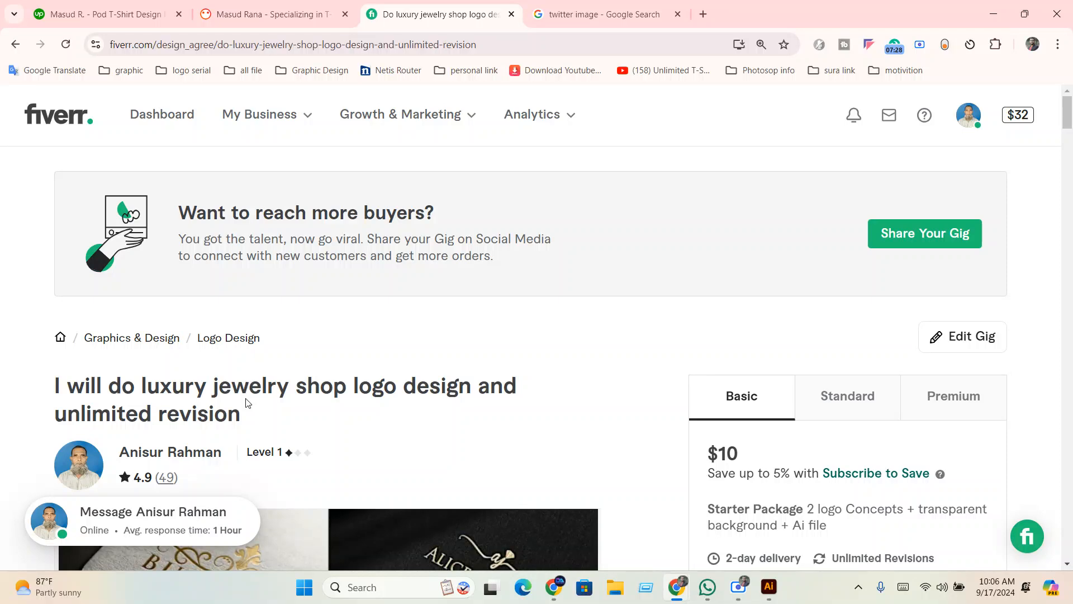
scroll(248, 386, "down", 5)
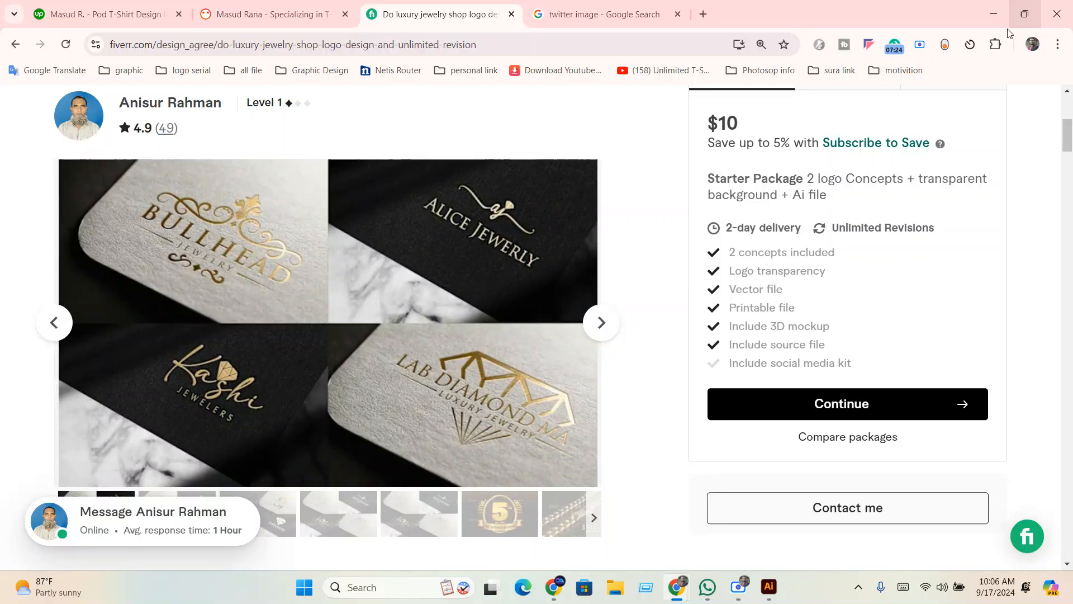
left_click(988, 21)
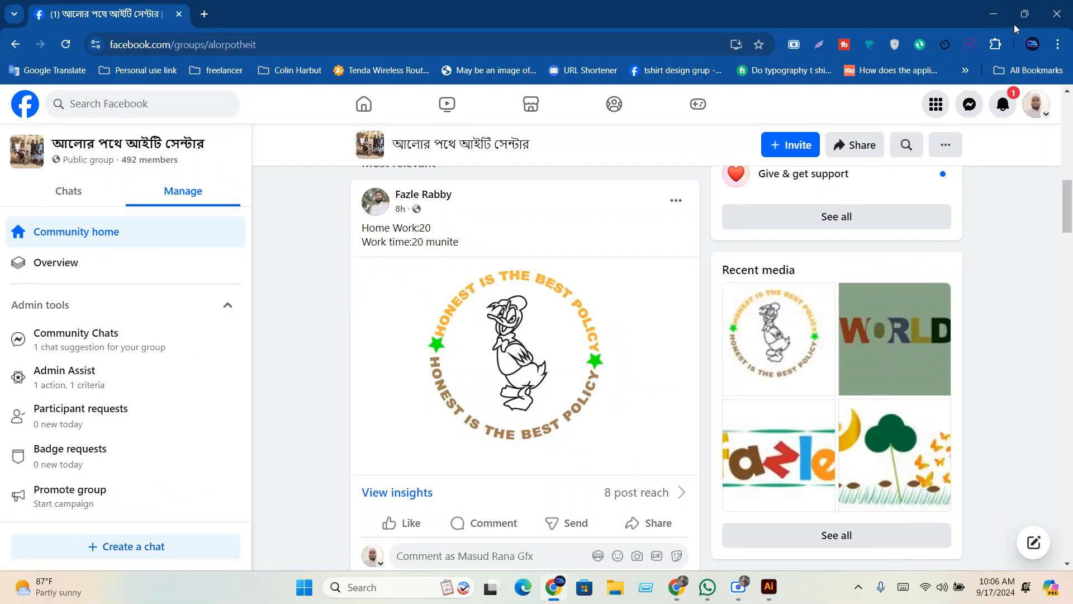
left_click(993, 13)
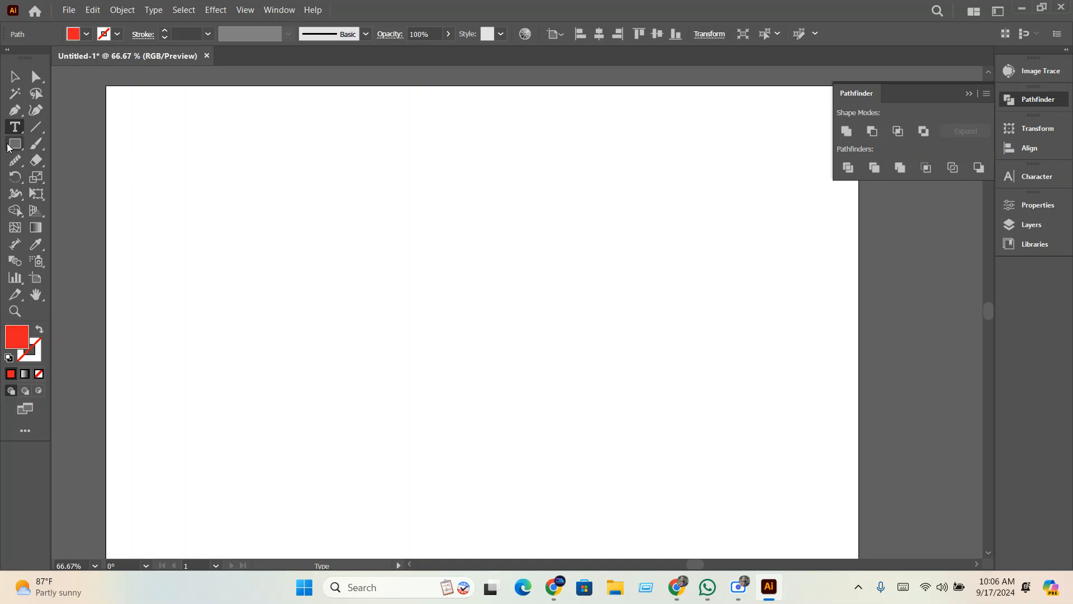
Place a line of "Lorem ipsum" placeholder point text near the middle of the blank artboard and deselect it
left_click(412, 296)
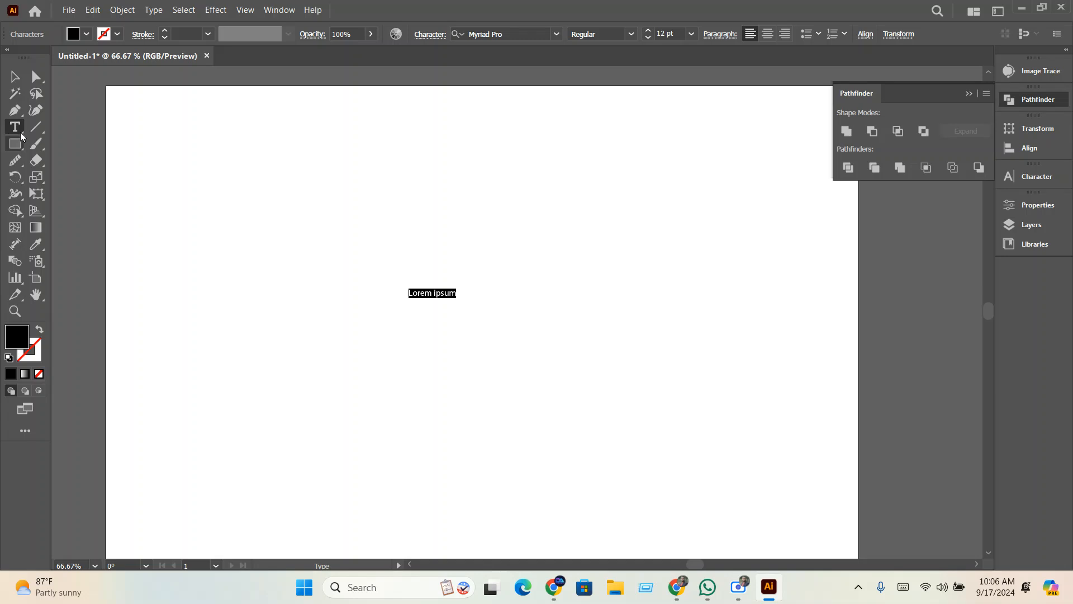
left_click(15, 77)
left_click(473, 373)
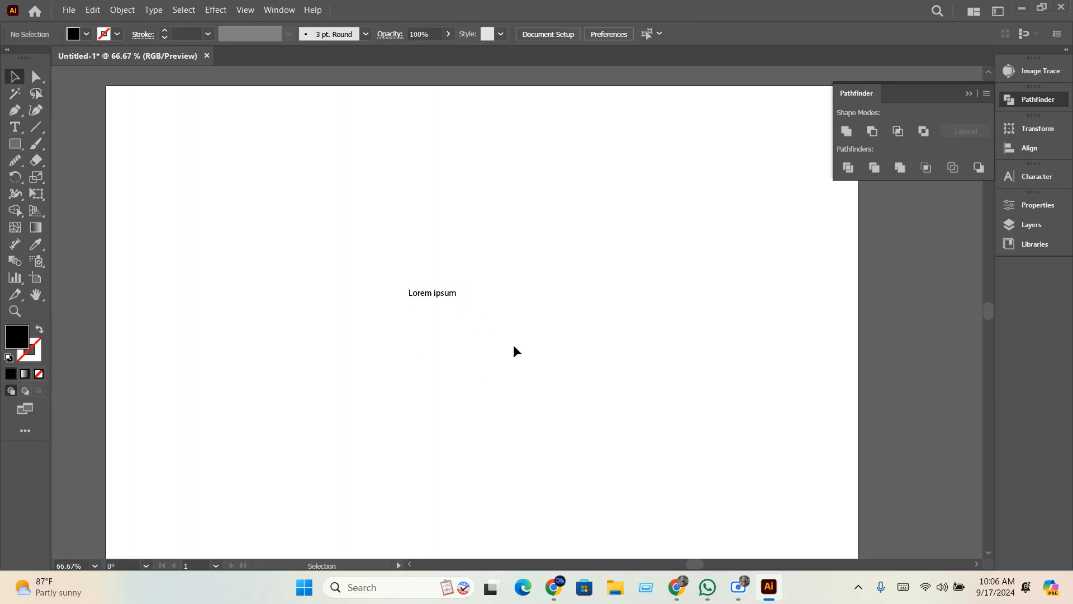
Set the placeholder text's font size to 72 pt and scale it up to about 128.6 pt
left_click_drag(513, 344, 274, 223)
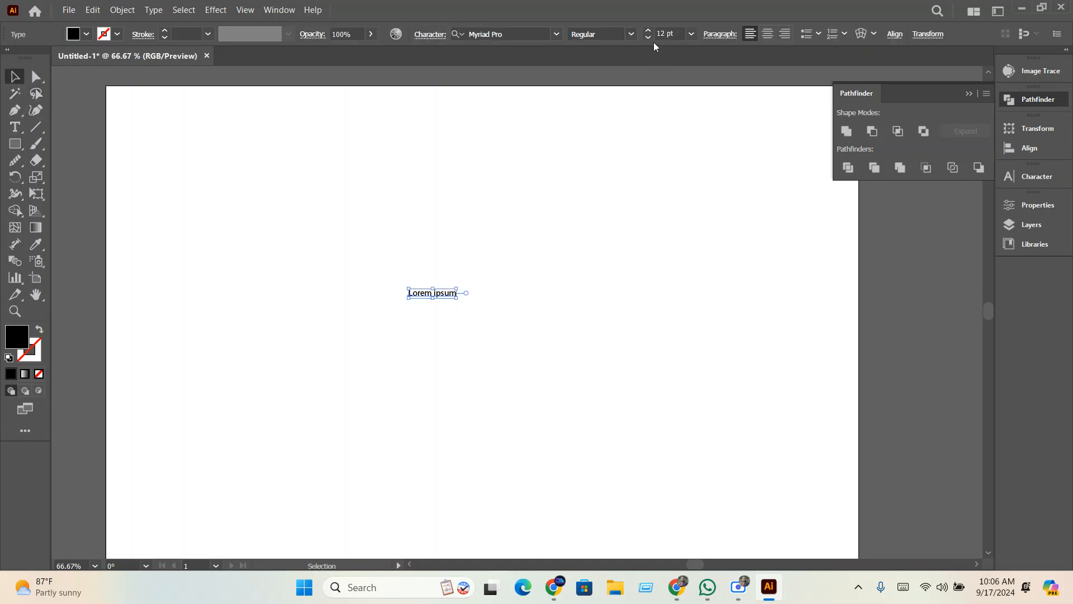
scroll(662, 34, "up", 5)
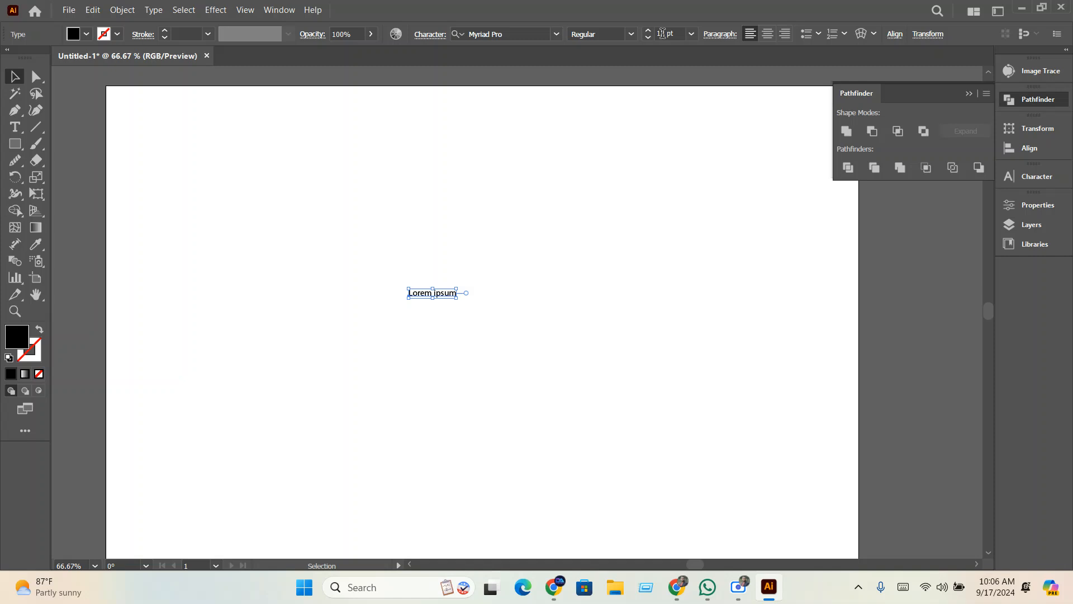
left_click(691, 37)
left_click(728, 282)
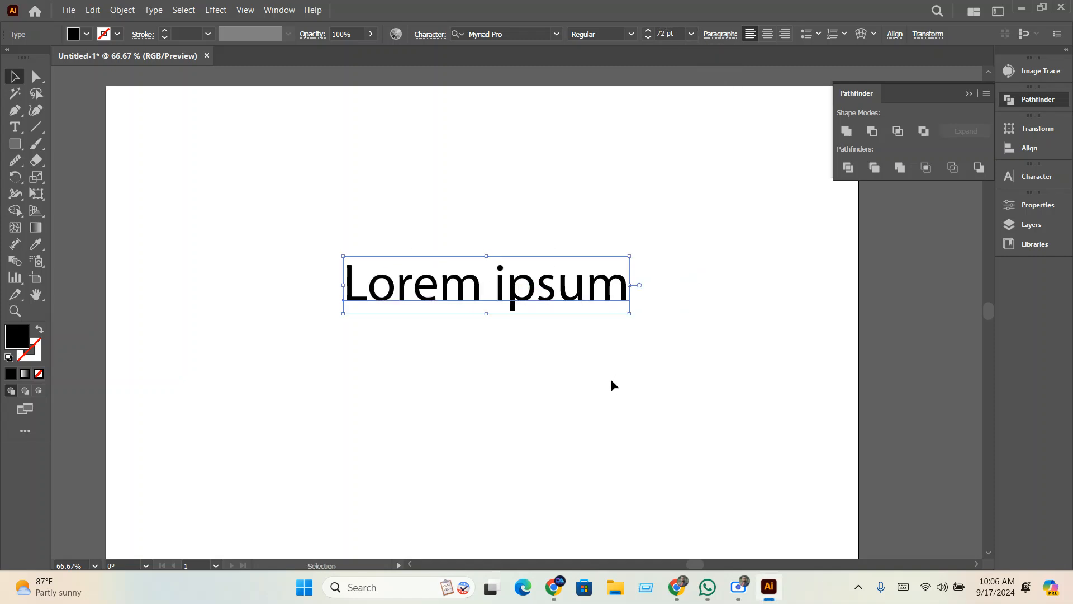
mouse_move(630, 314)
left_mouse_down()
mouse_move(644, 326)
mouse_move(743, 337)
mouse_move(627, 311)
left_mouse_up()
Replace the "Lorem ipsum" placeholder text with a person's first name
triple_click(468, 287)
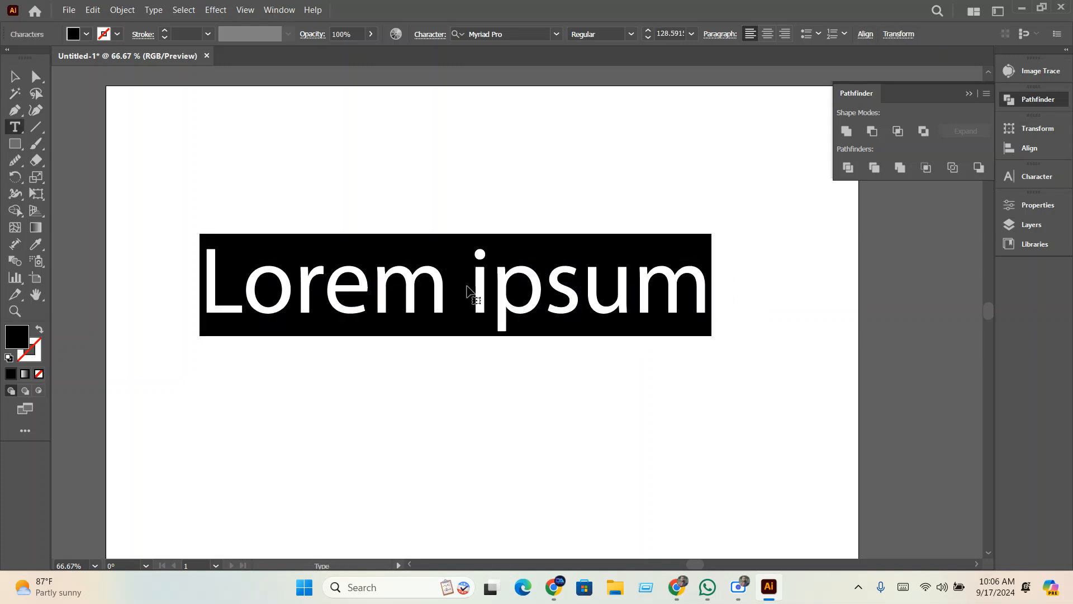
triple_click(466, 286)
type("AS")
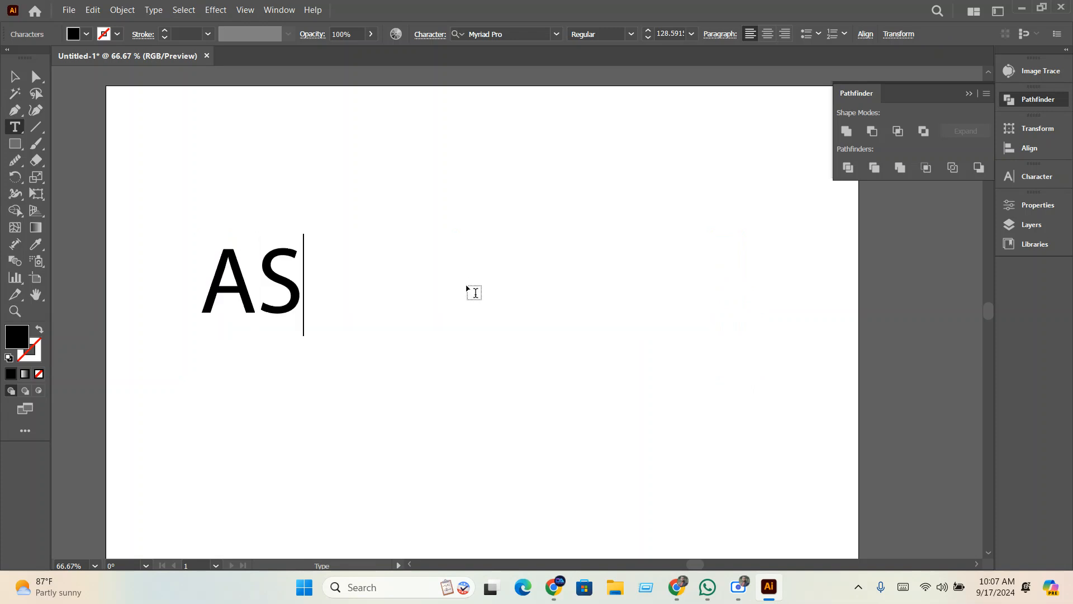
key("BackSpace")
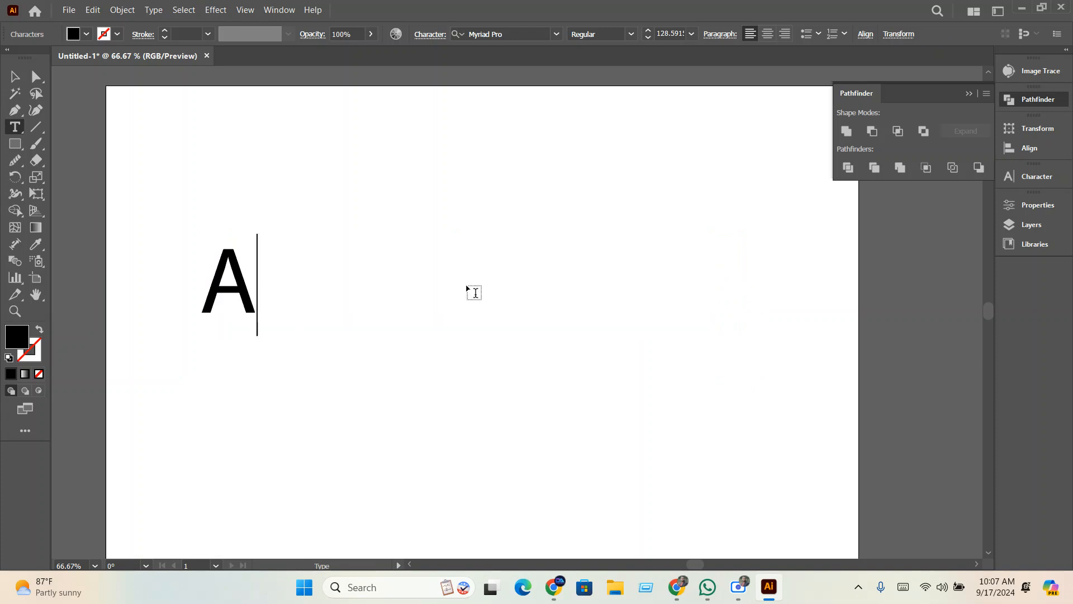
type("sh")
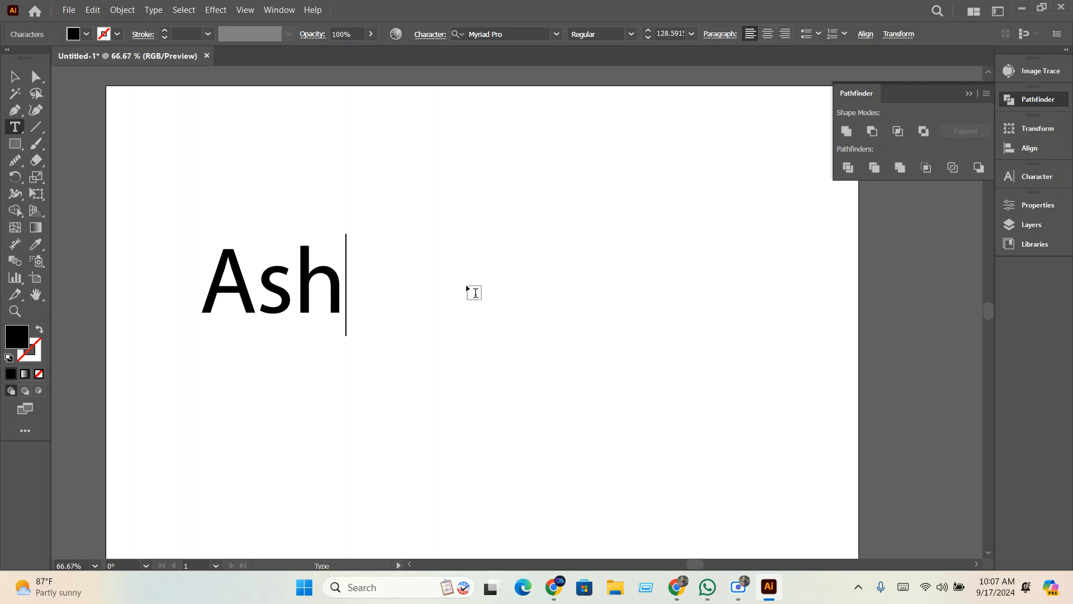
type("it")
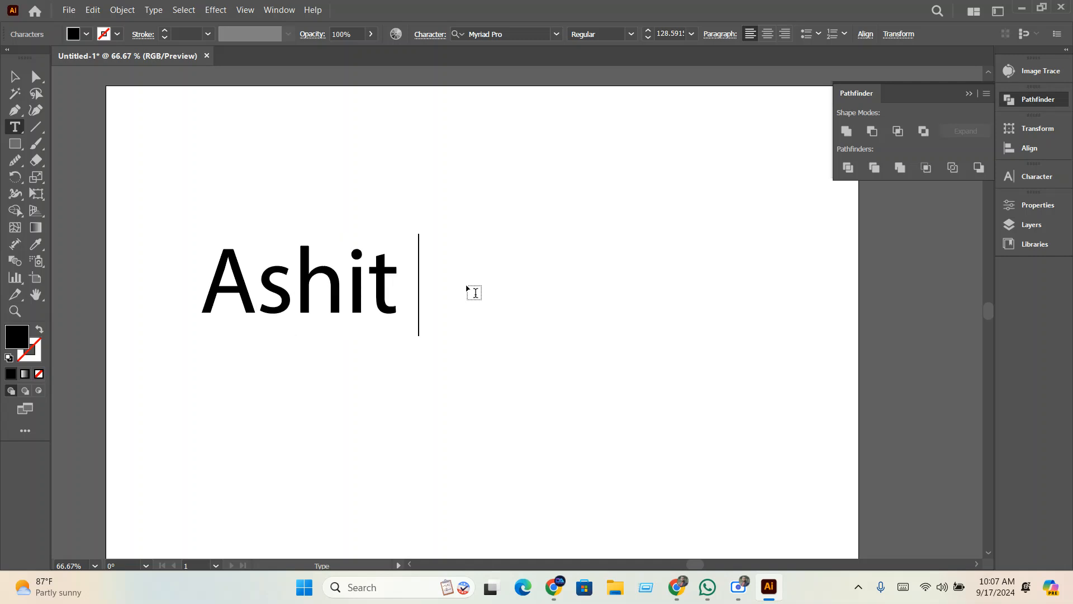
Move the name text toward the middle of the artboard and scale it up to about 294.7 pt
left_click(15, 77)
left_click_drag(340, 292, 482, 300)
left_click(539, 379)
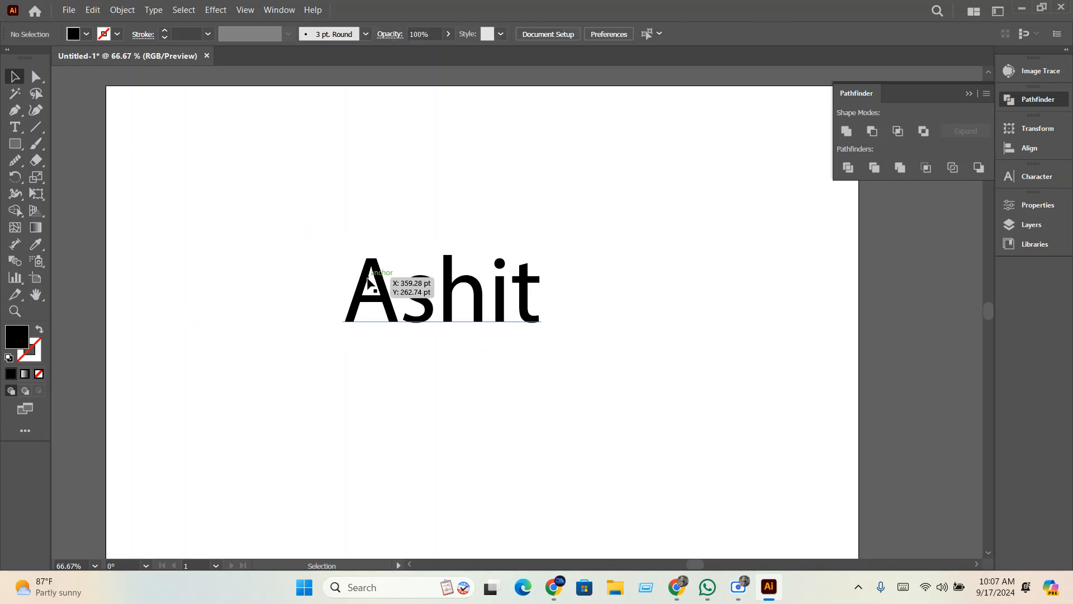
left_click_drag(290, 194, 432, 316)
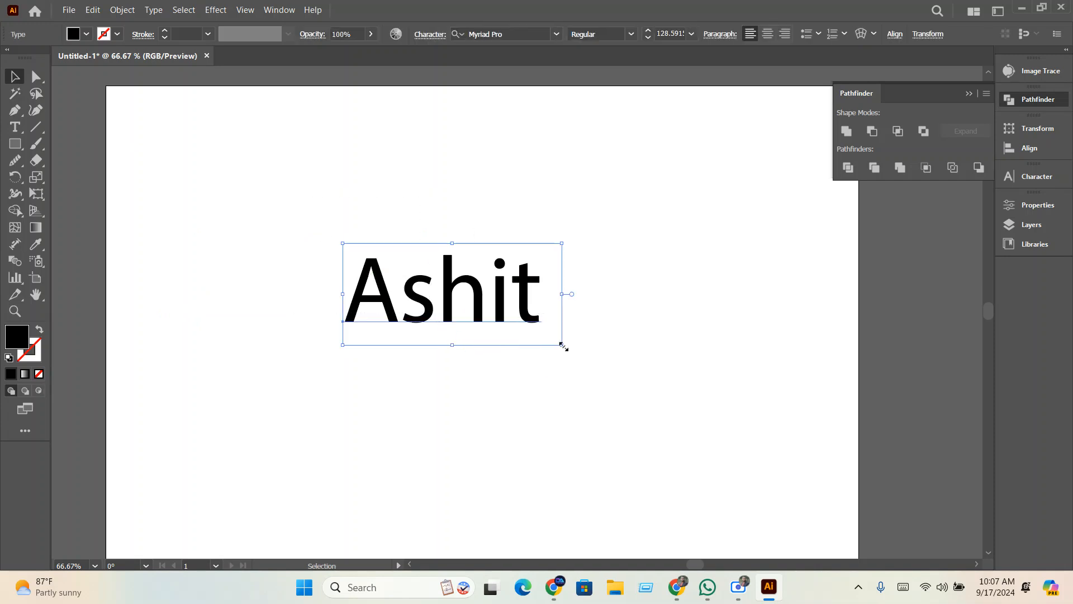
left_click_drag(563, 346, 704, 434)
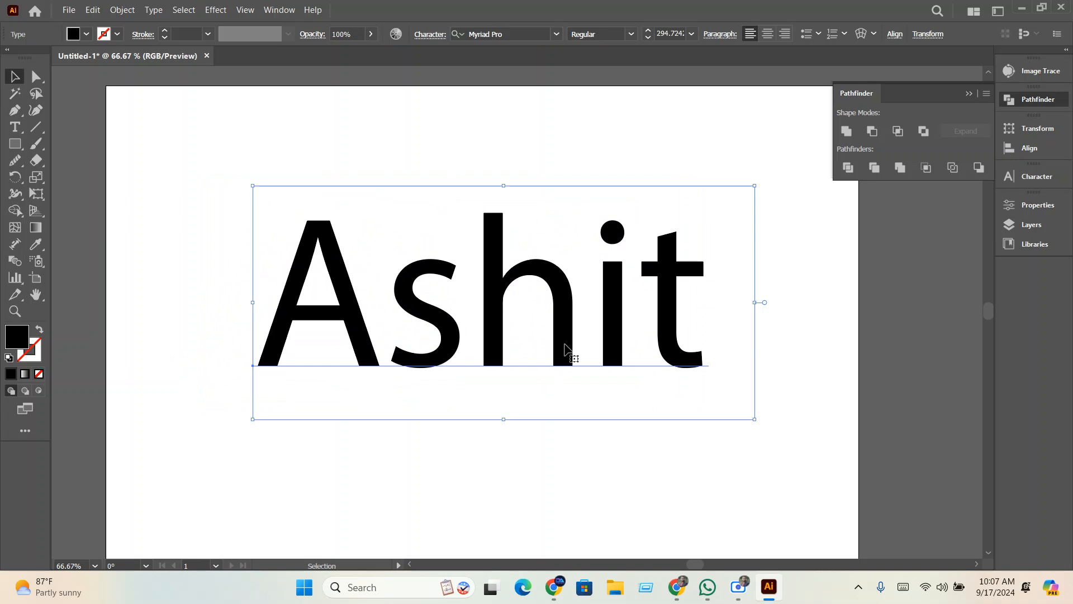
left_click(738, 587)
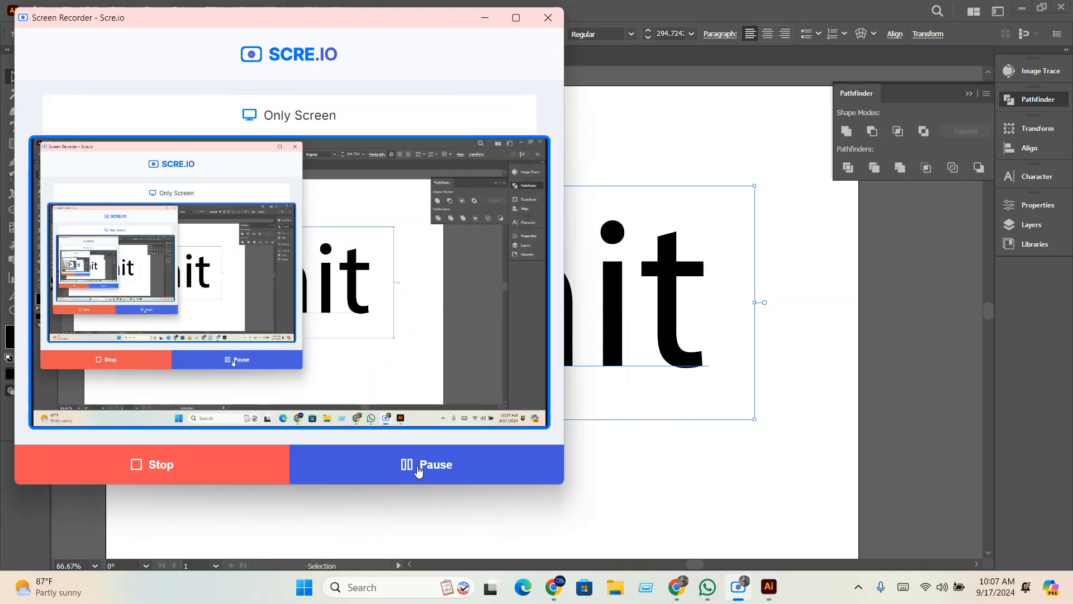
left_click(485, 18)
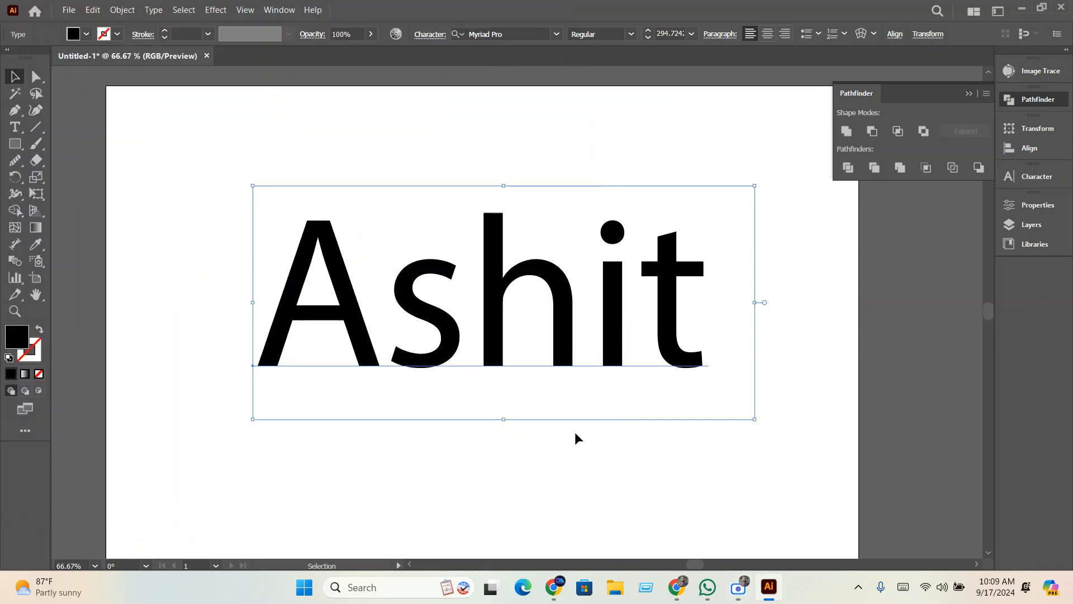
Nudge the enlarged name text slightly left and down on the artboard
left_click_drag(565, 362, 552, 367)
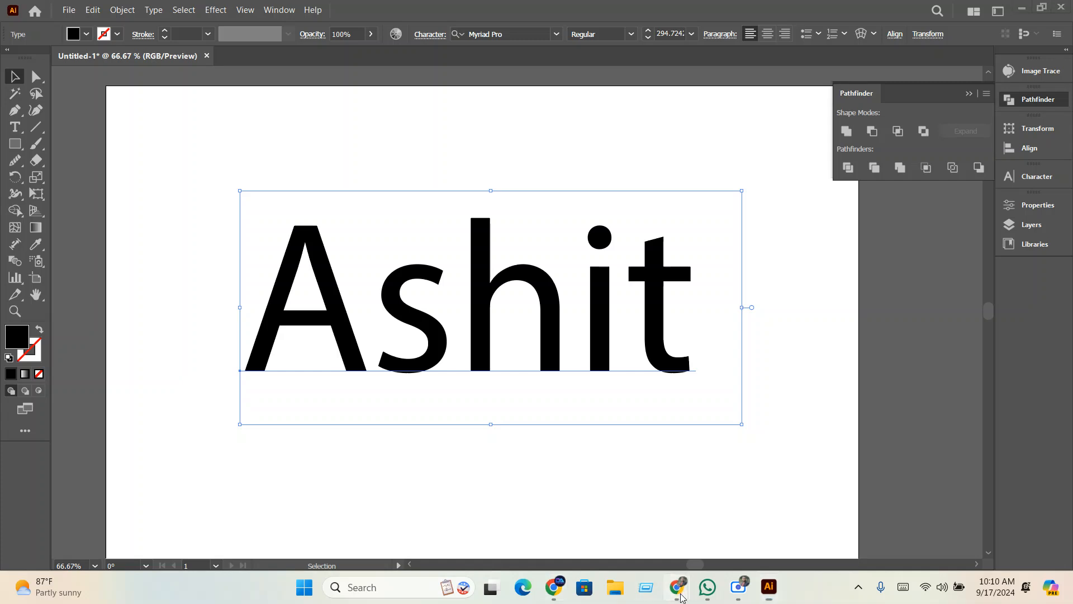
Switch to Chrome, search for "dafont" in a new tab and open the DaFont website
mouse_move(685, 586)
left_click(650, 517)
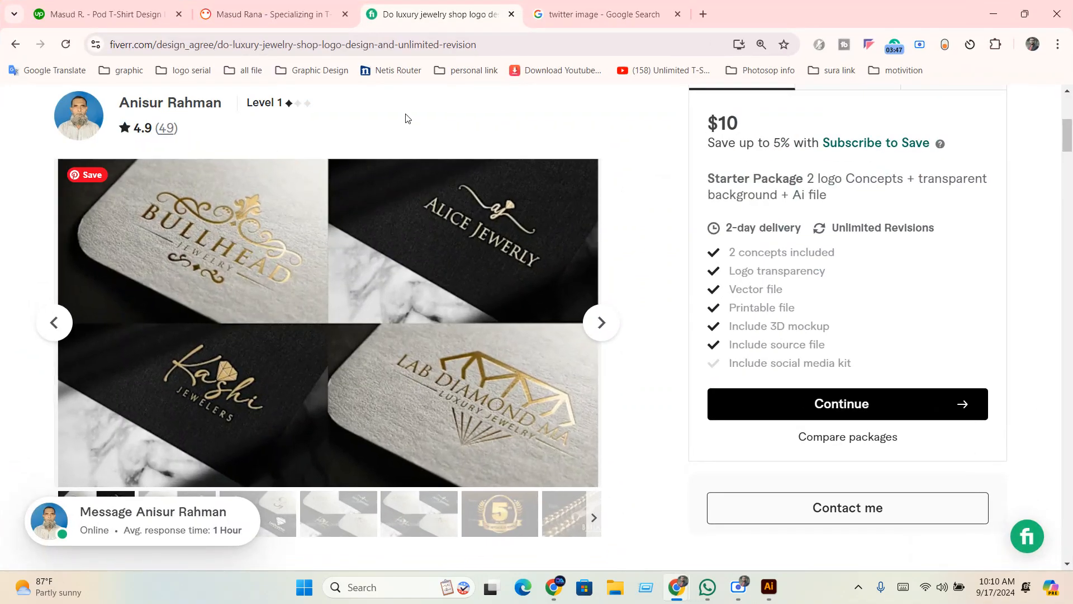
scroll(782, 168, "up", 6)
left_click(969, 115)
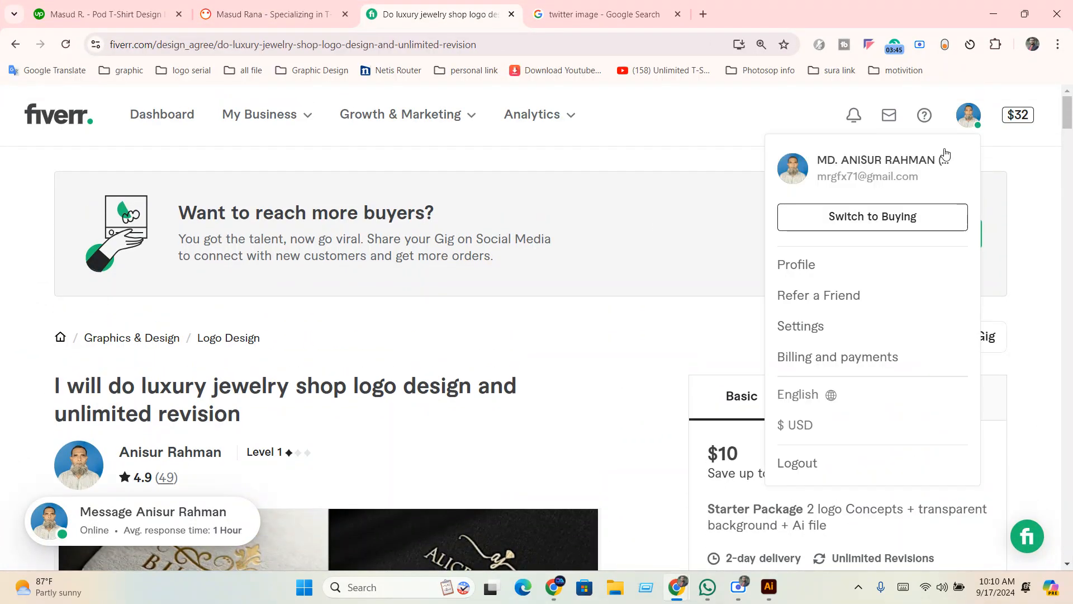
left_click(703, 14)
left_click(446, 283)
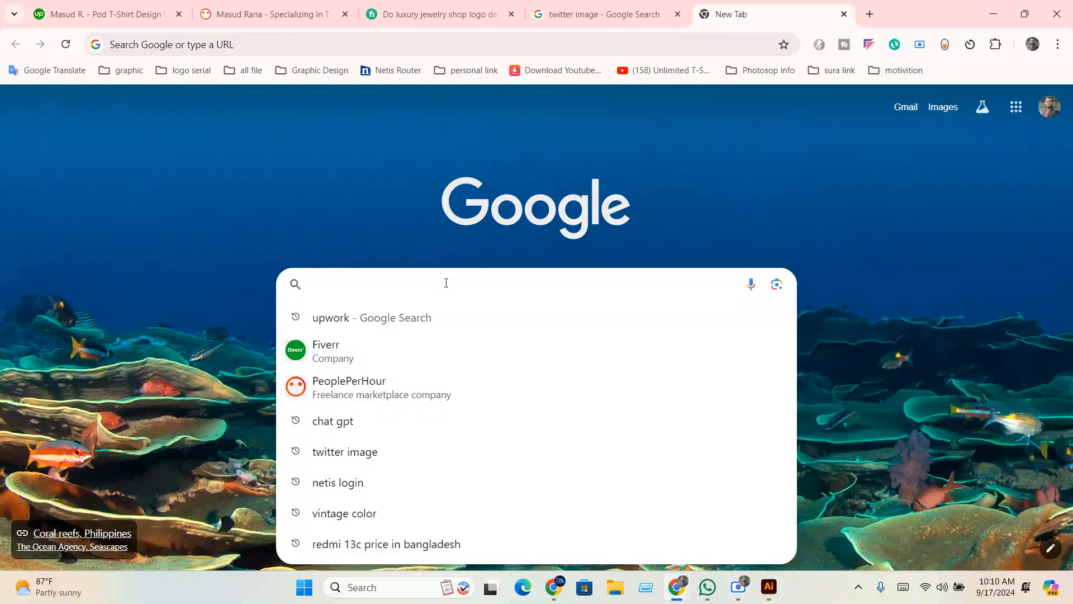
type("dafi")
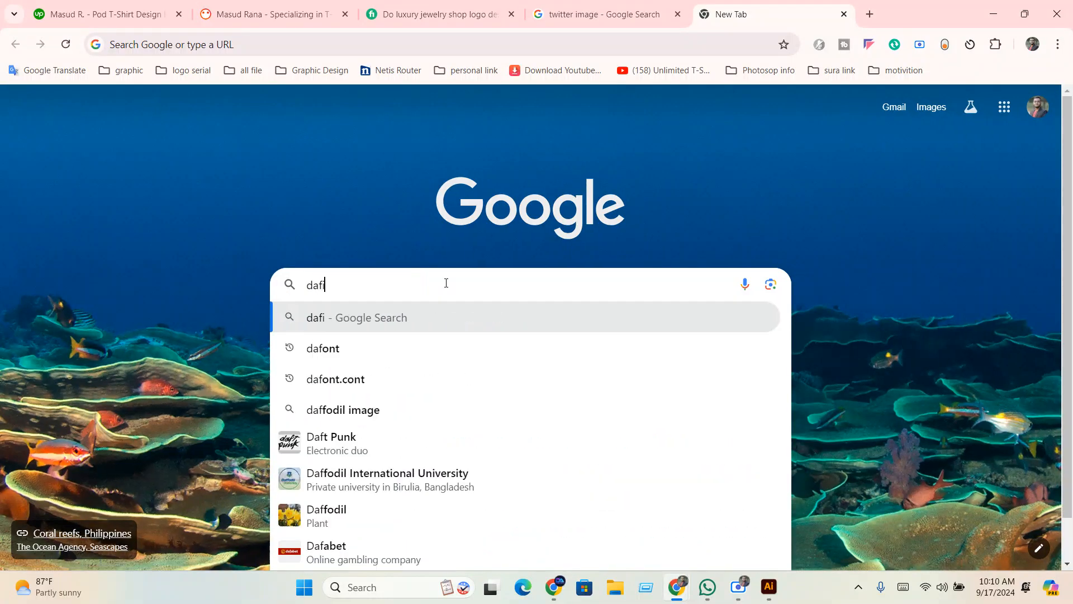
key("BackSpace")
type("ont")
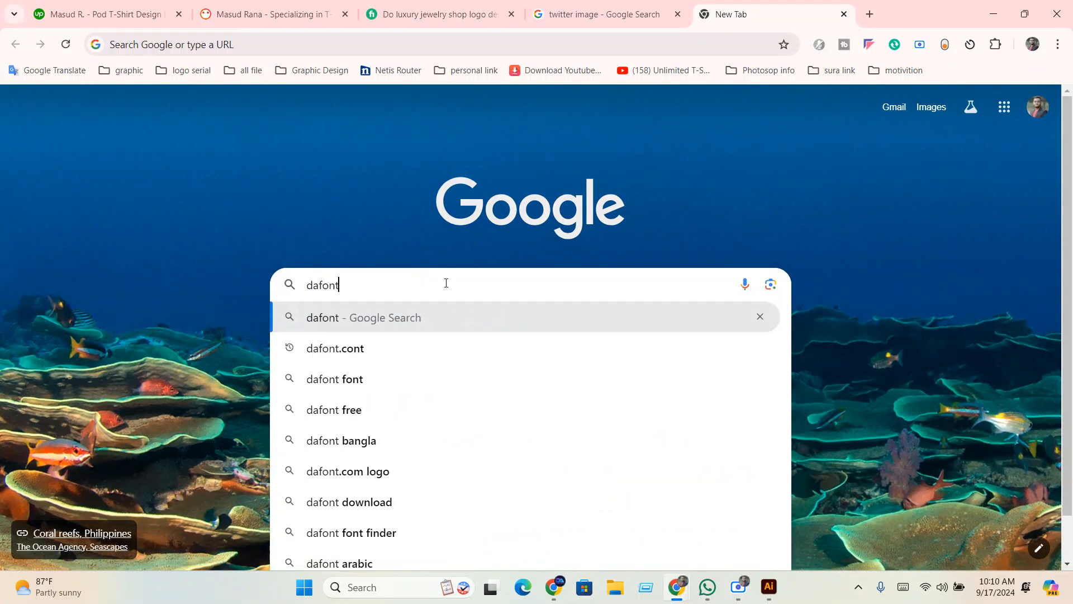
left_click(353, 361)
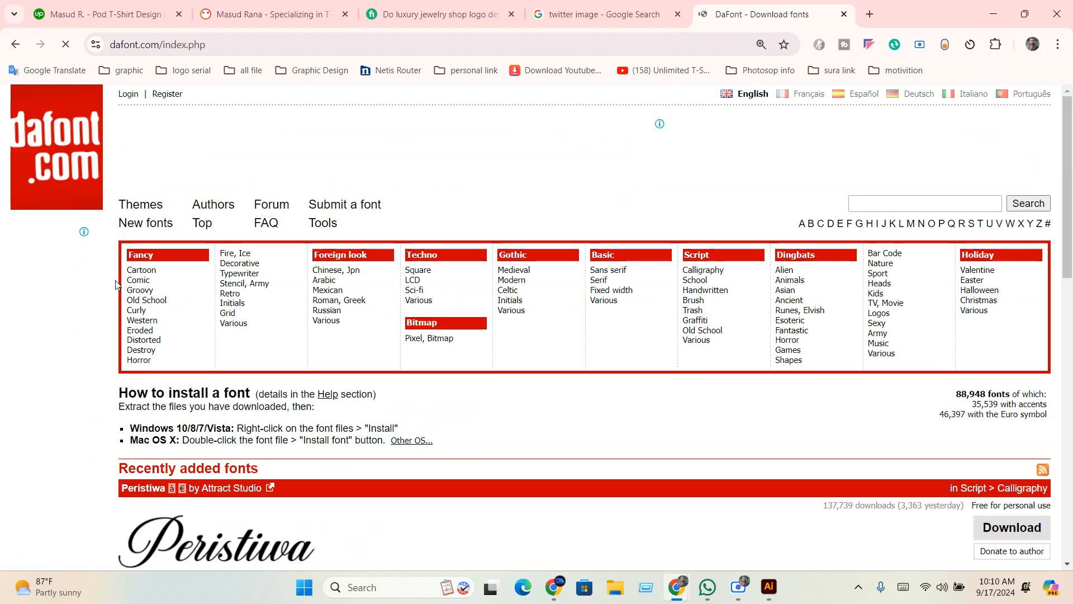
Browse DaFont's Cartoon and Groovy font categories and open the Sans serif category under Basic
scroll(116, 285, "down", 1)
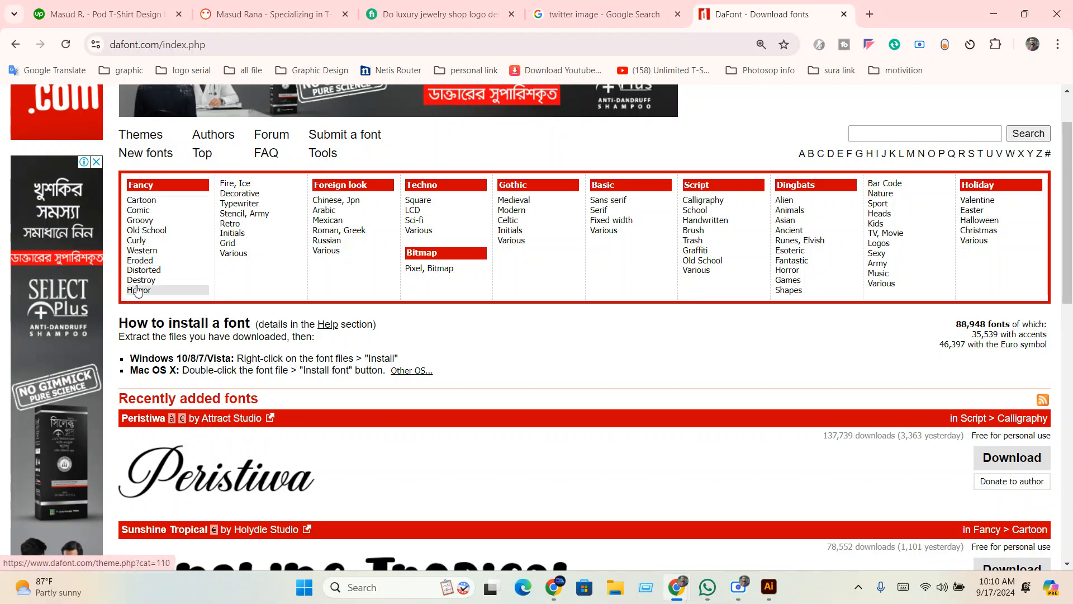
left_click(145, 203)
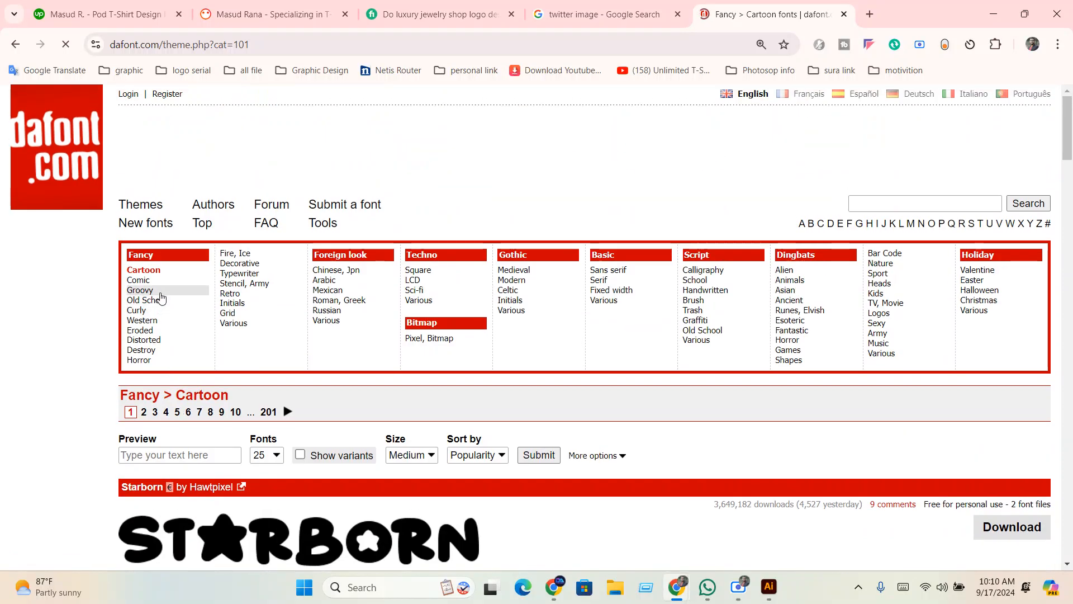
left_click(160, 292)
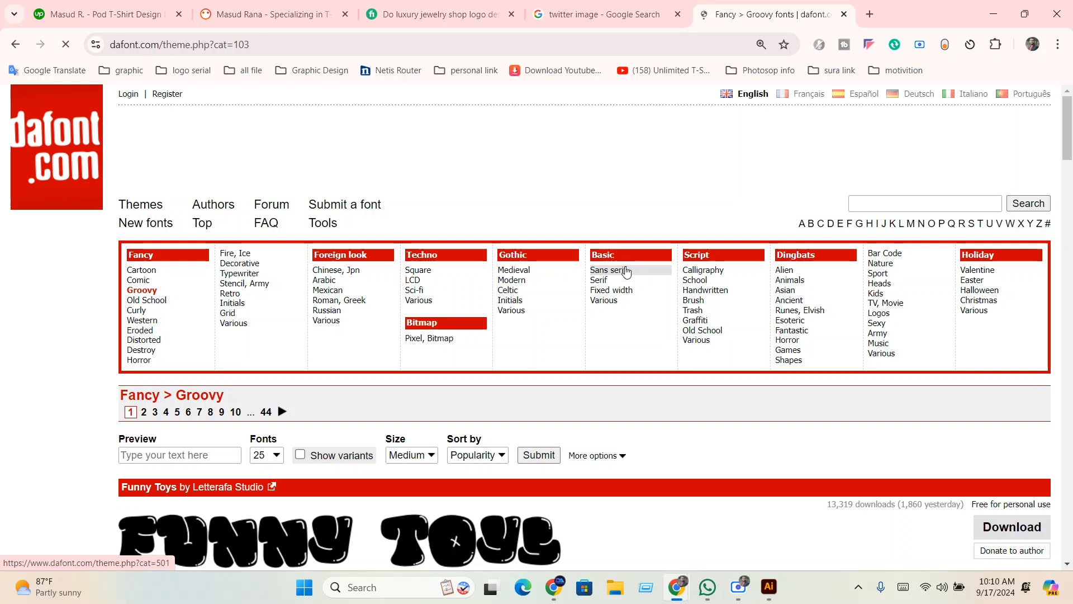
left_click(621, 274)
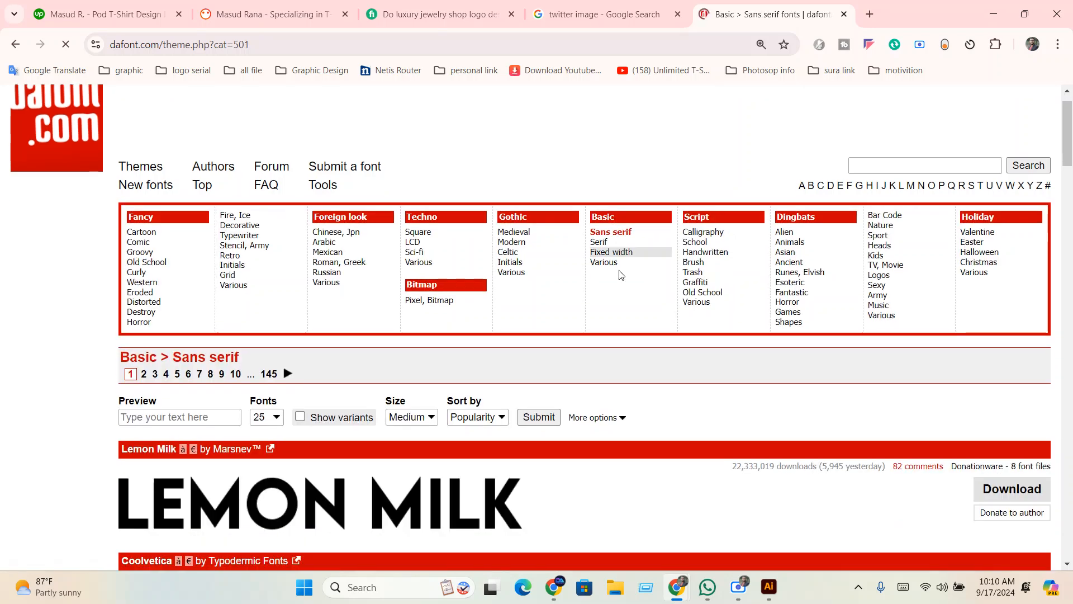
scroll(618, 276, "down", 3)
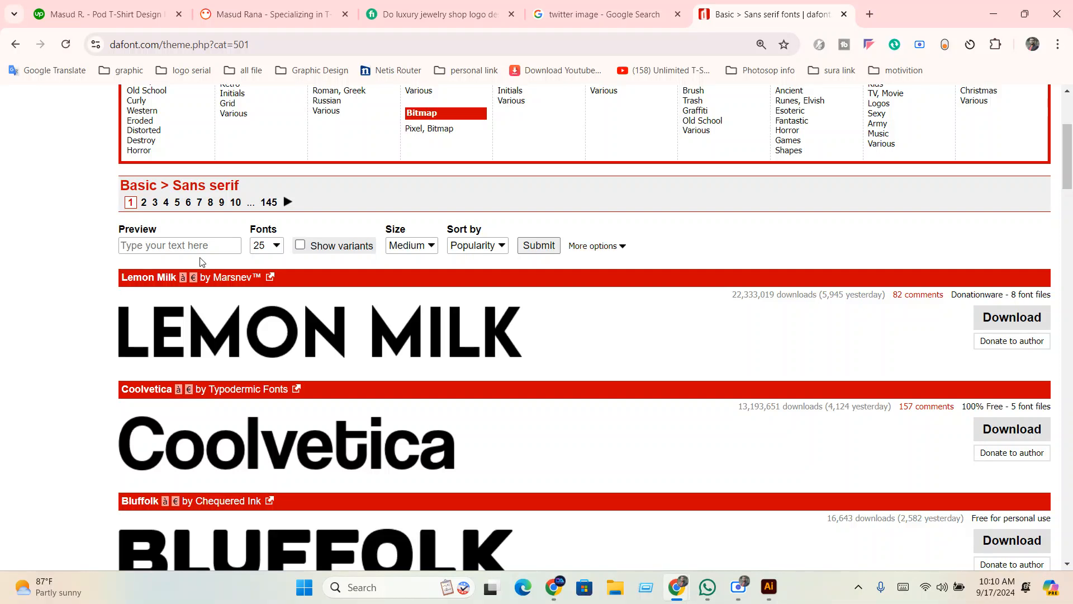
Copy the name text from Illustrator and apply it as the preview text for DaFont's Sans serif fonts
left_click(769, 587)
double_click(426, 369)
double_click(439, 364)
key("ctrl+c")
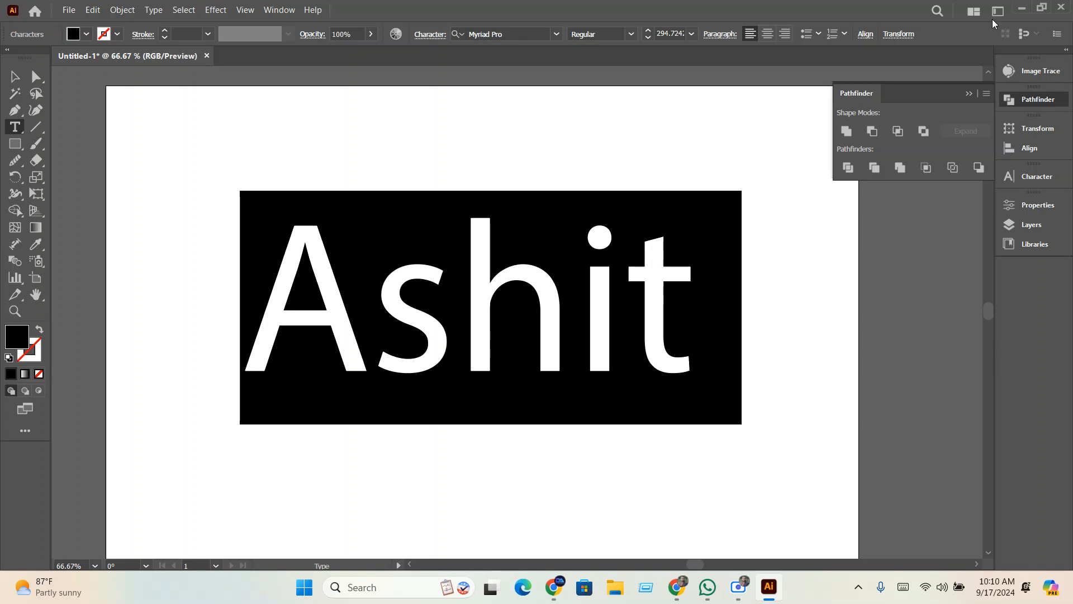
key("alt+Tab")
left_click(169, 245)
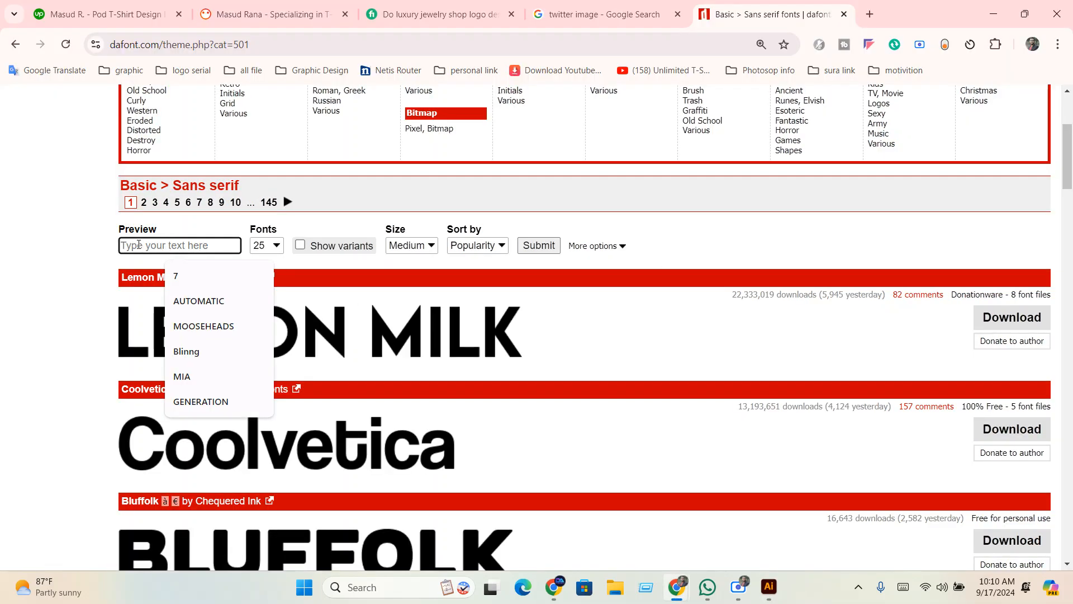
key("ctrl+v")
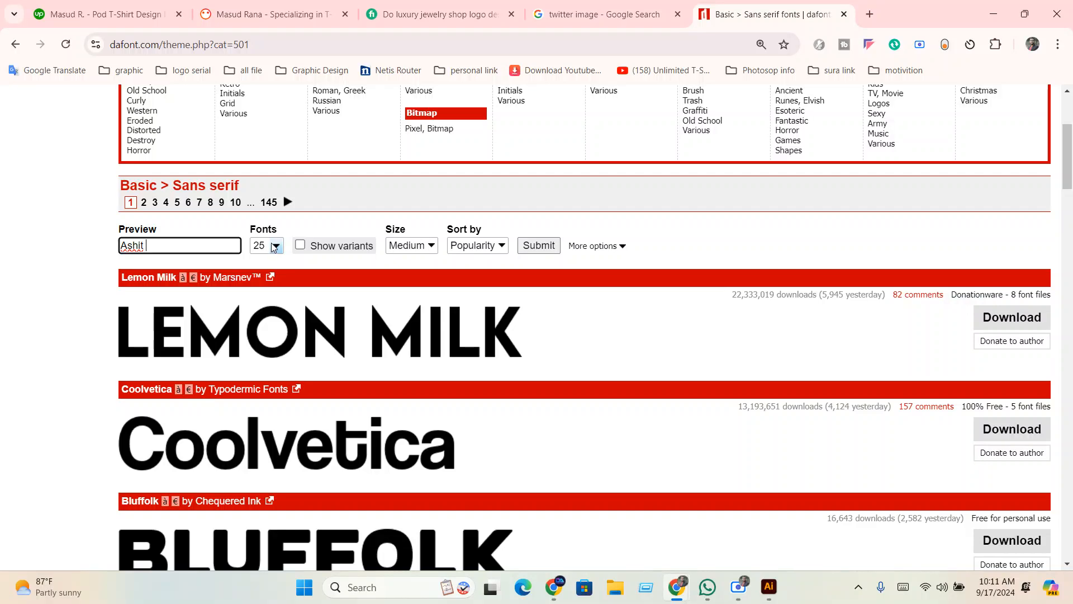
left_click(551, 247)
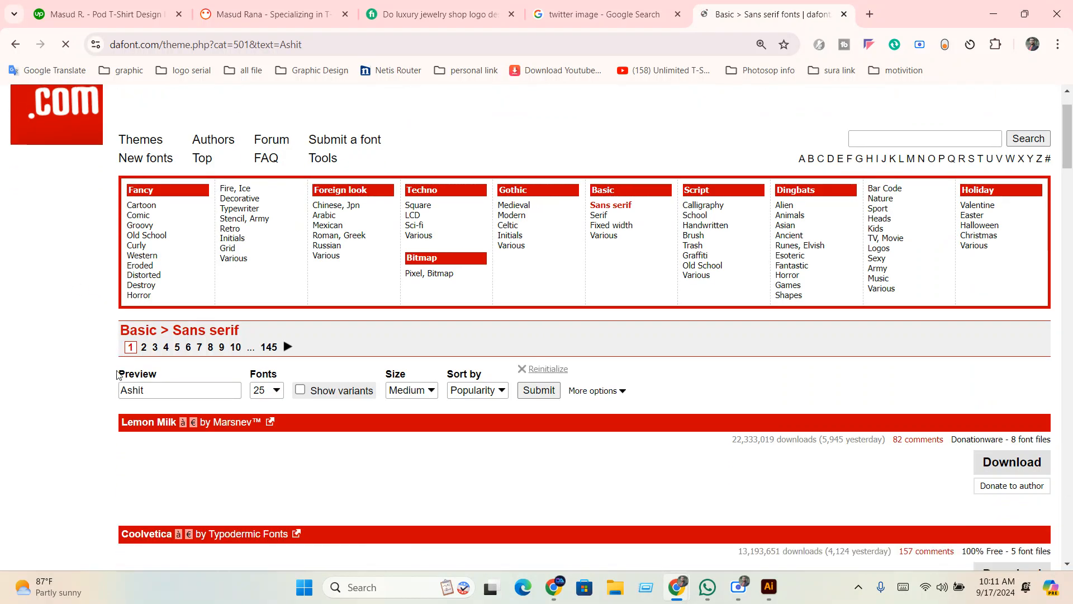
Examine how the name looks in the different sans serif fonts through the end of the first results page
scroll(117, 374, "down", 5)
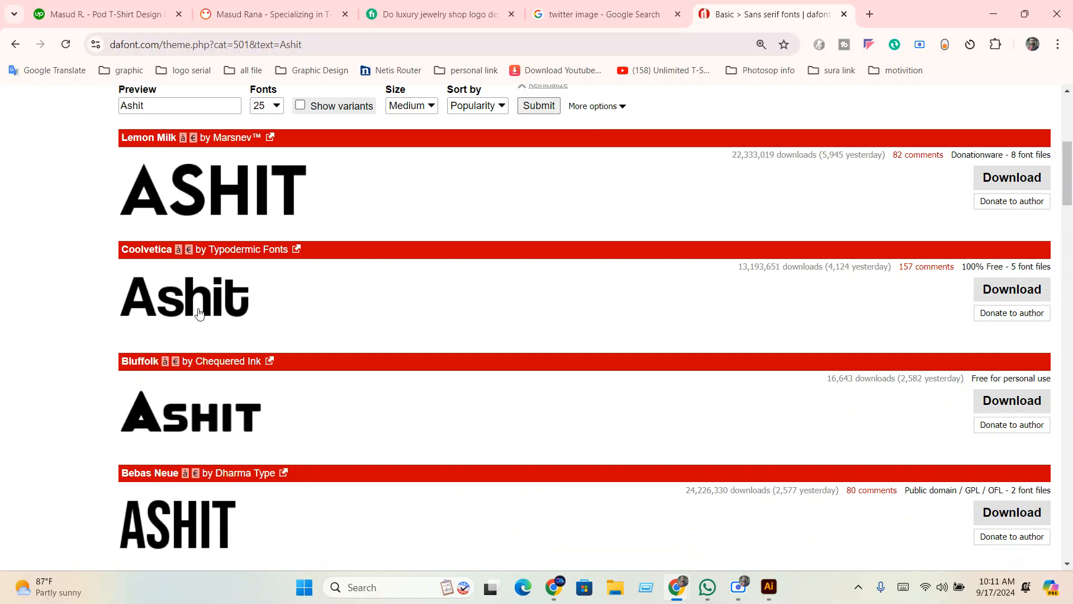
scroll(206, 359, "down", 5)
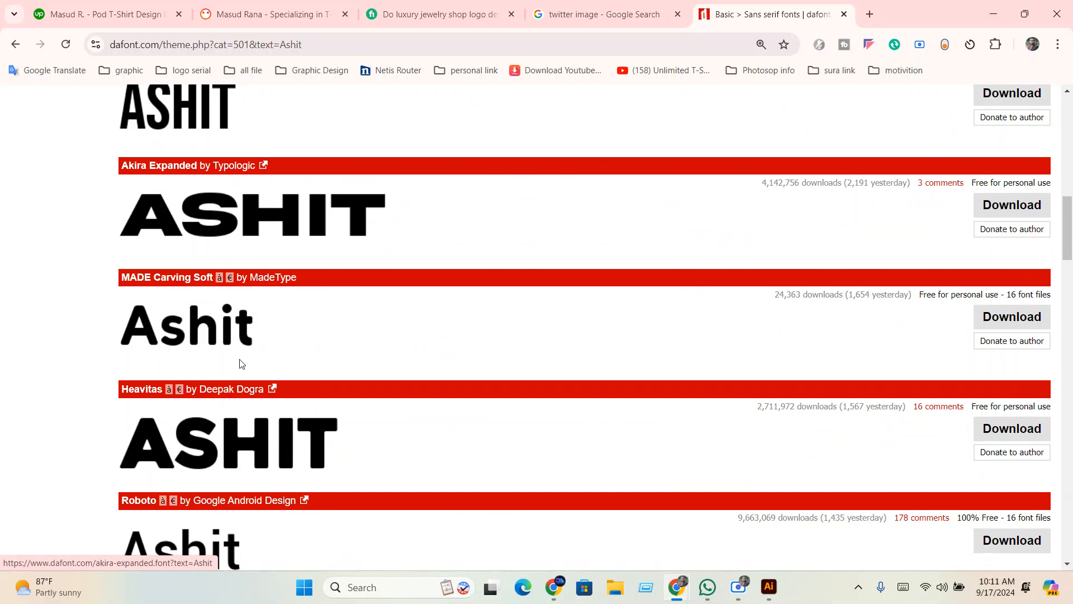
scroll(239, 363, "down", 3)
scroll(241, 363, "down", 1)
scroll(241, 363, "down", 3)
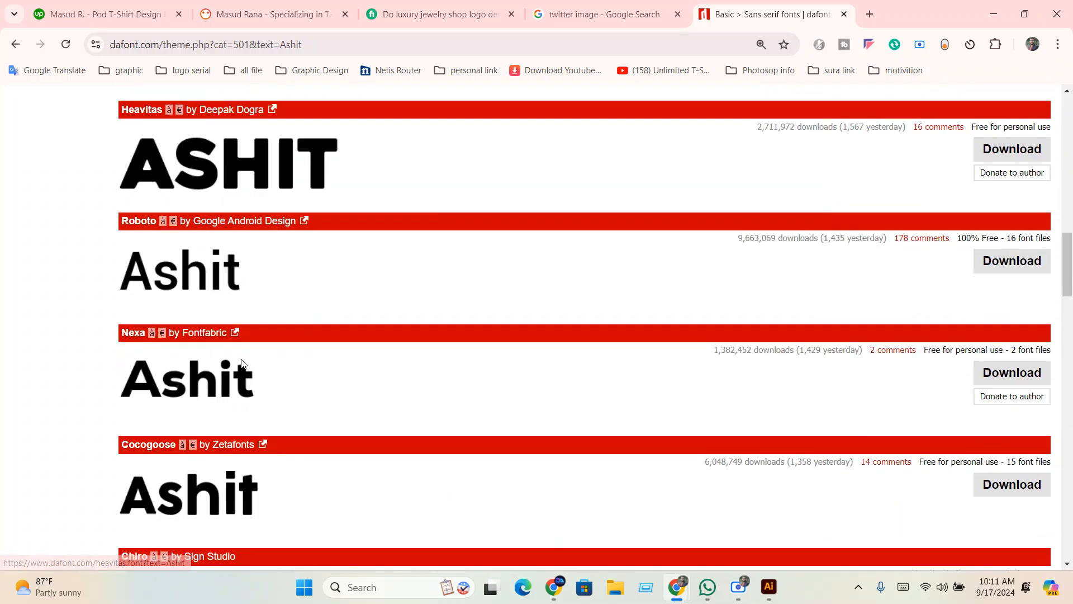
scroll(241, 364, "down", 1)
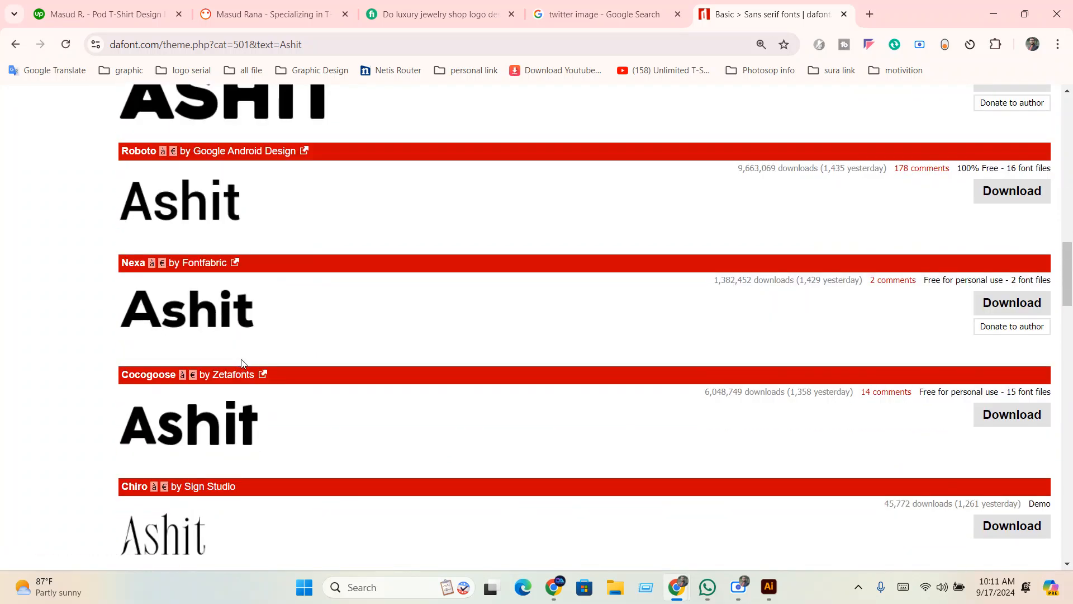
scroll(242, 363, "down", 1)
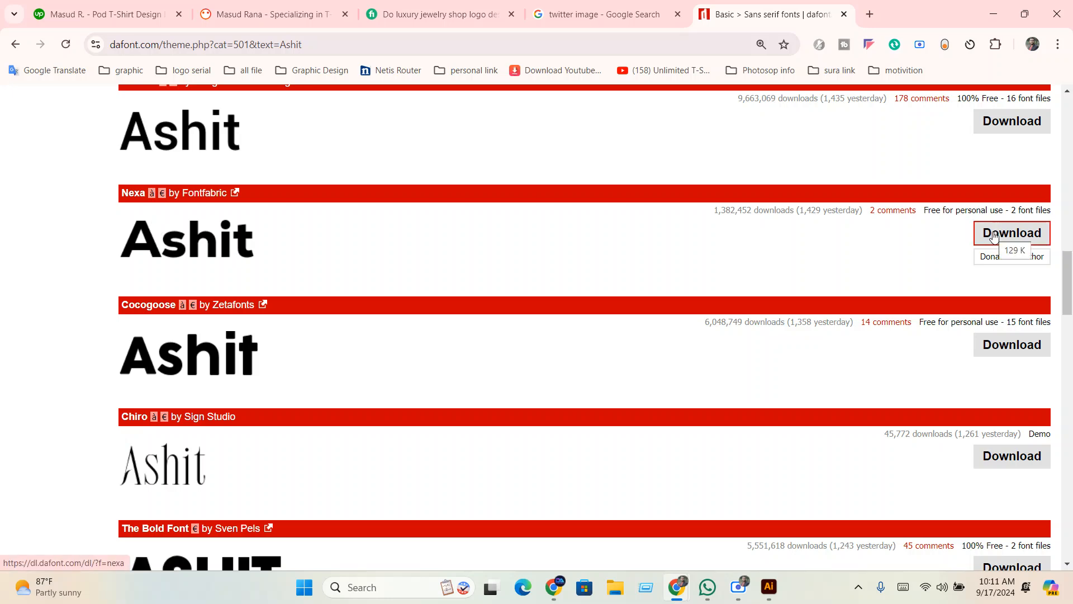
scroll(994, 236, "down", 8)
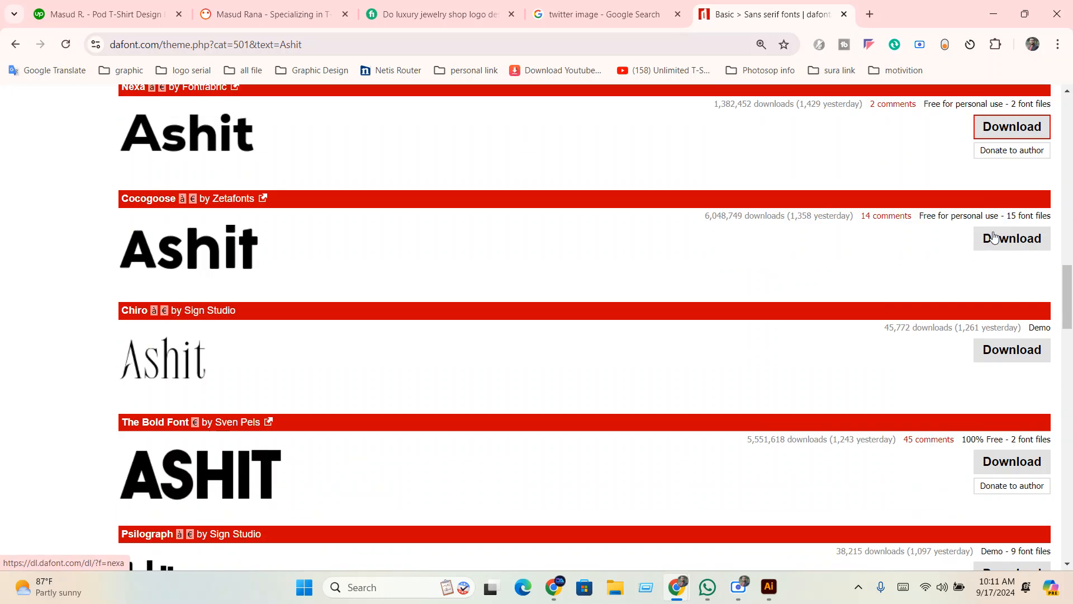
scroll(750, 342, "down", 6)
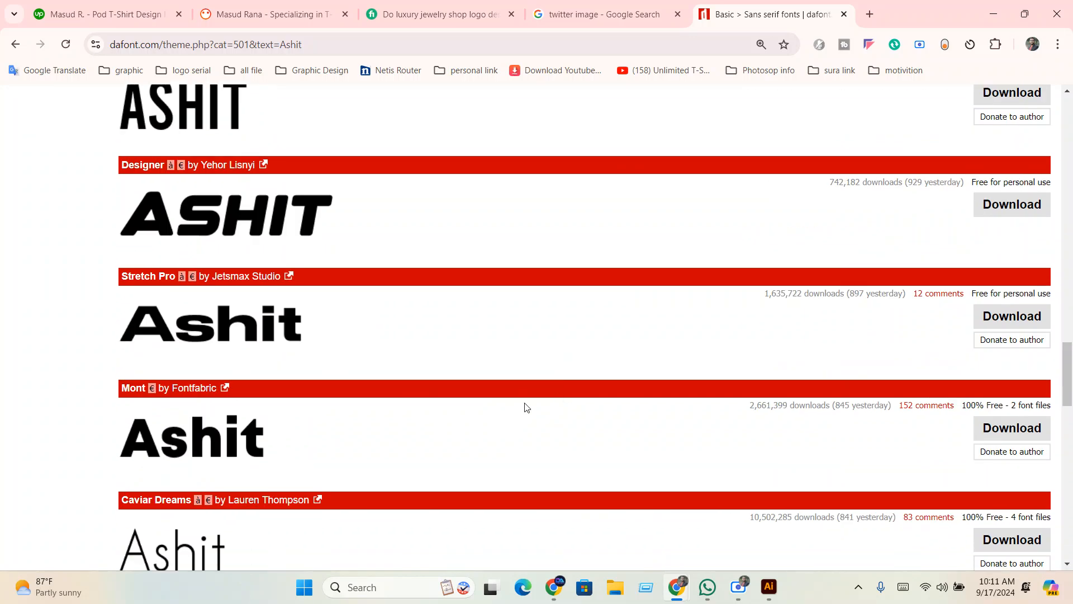
scroll(308, 446, "down", 9)
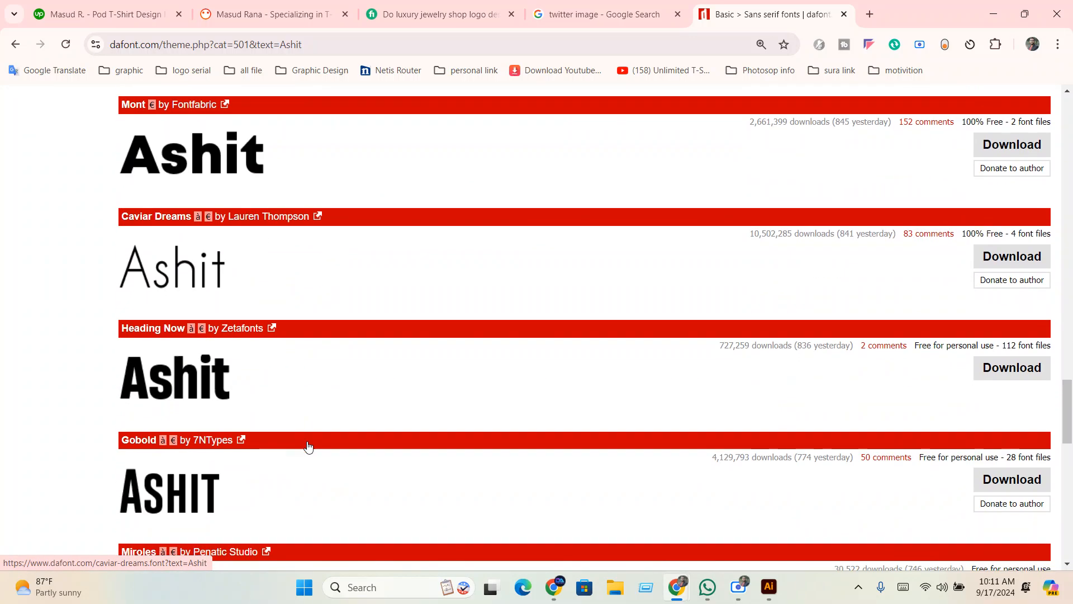
scroll(308, 444, "down", 4)
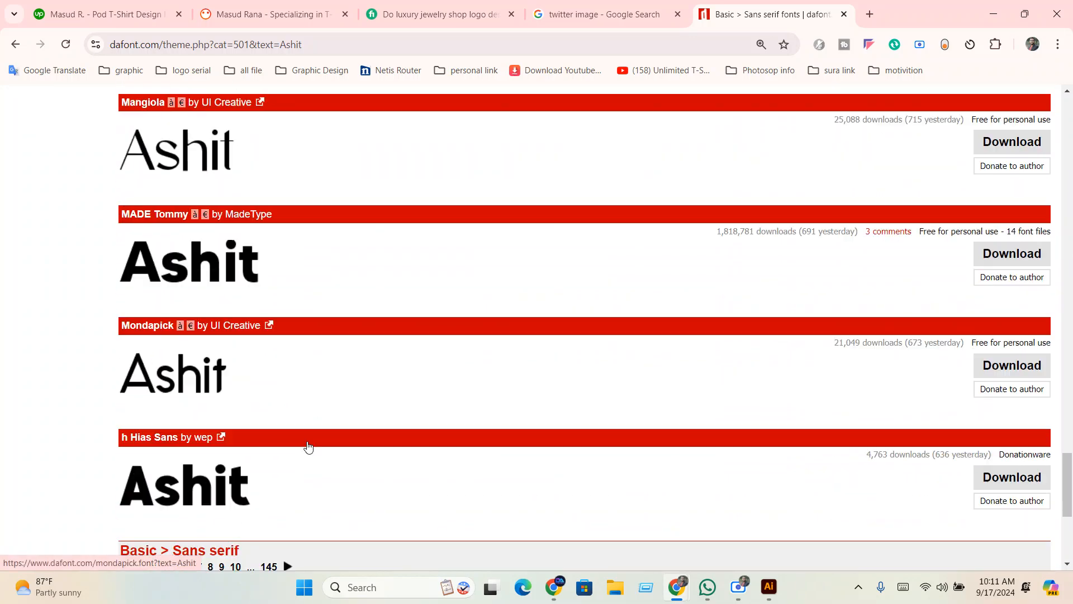
Download the MADE Tommy font from DaFont and show made_tommy.zip in its download folder
scroll(307, 443, "up", 1)
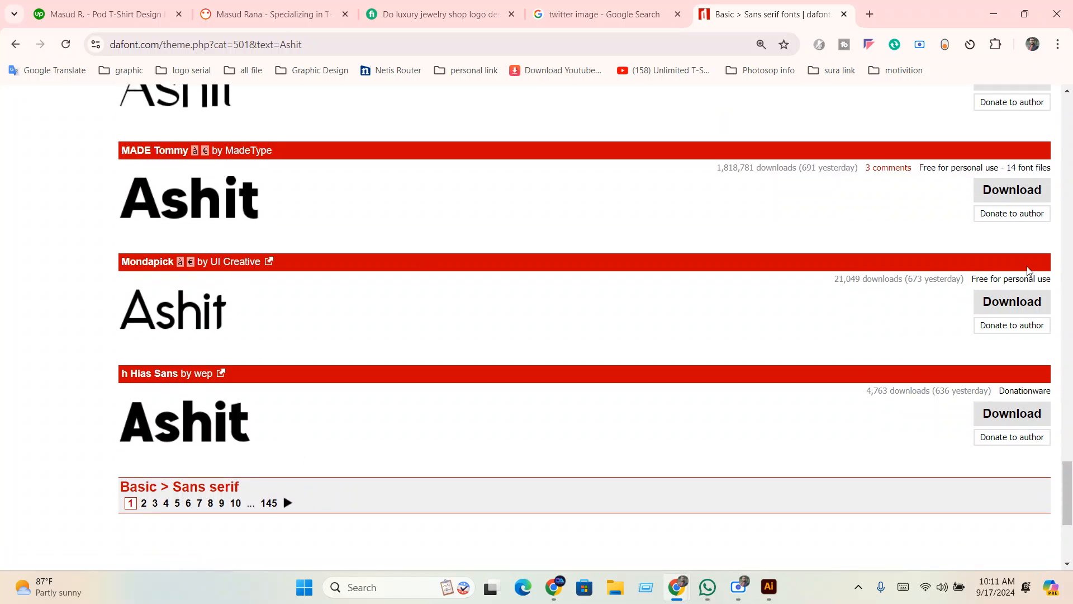
left_click(1009, 190)
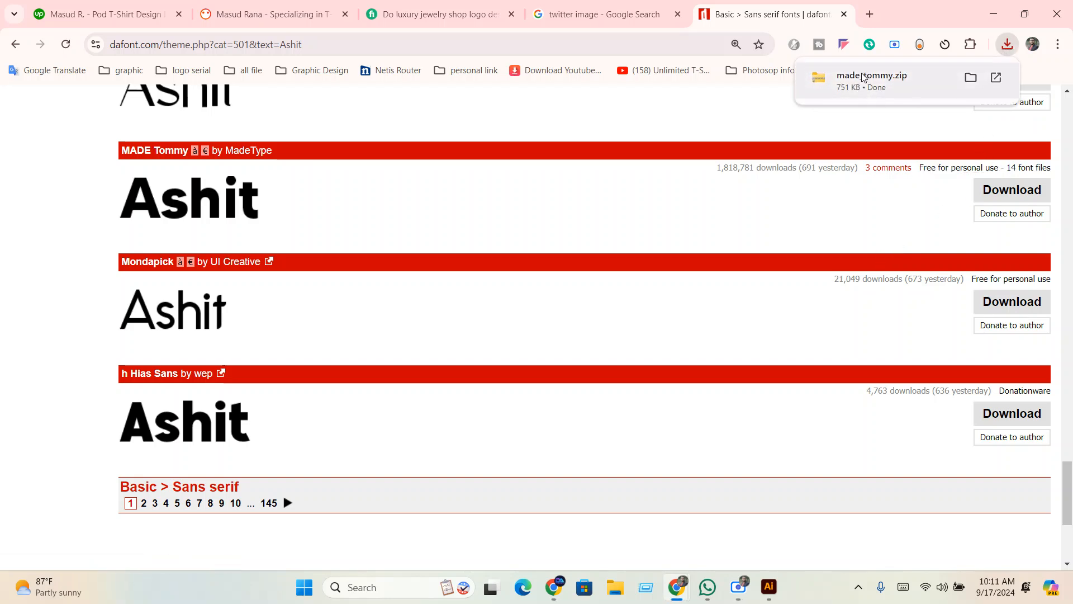
left_click(970, 78)
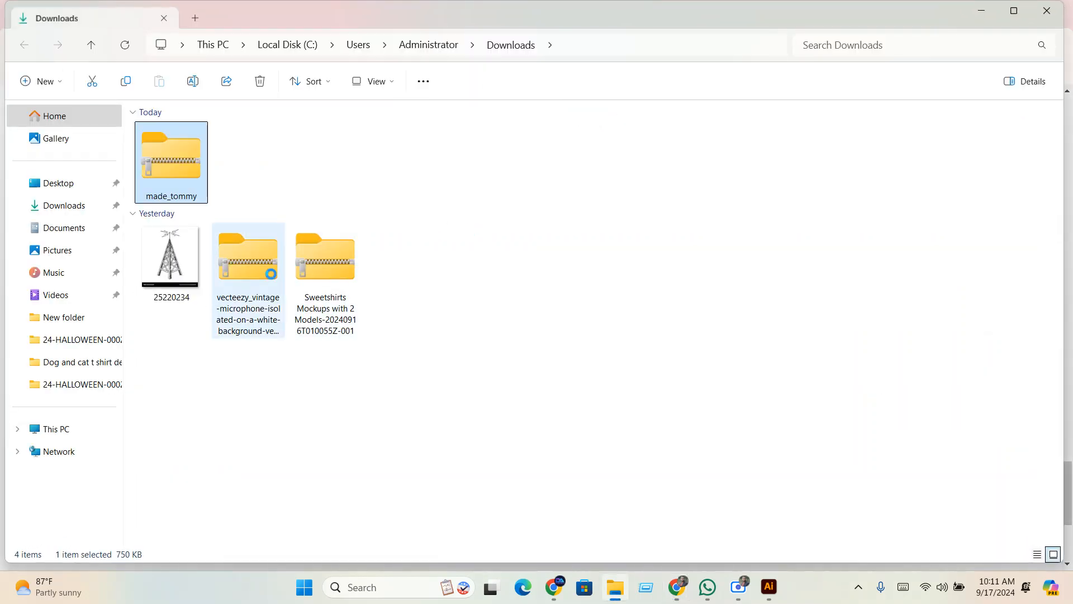
Extract the made_tommy archive into its own folder within Downloads
right_click(174, 171)
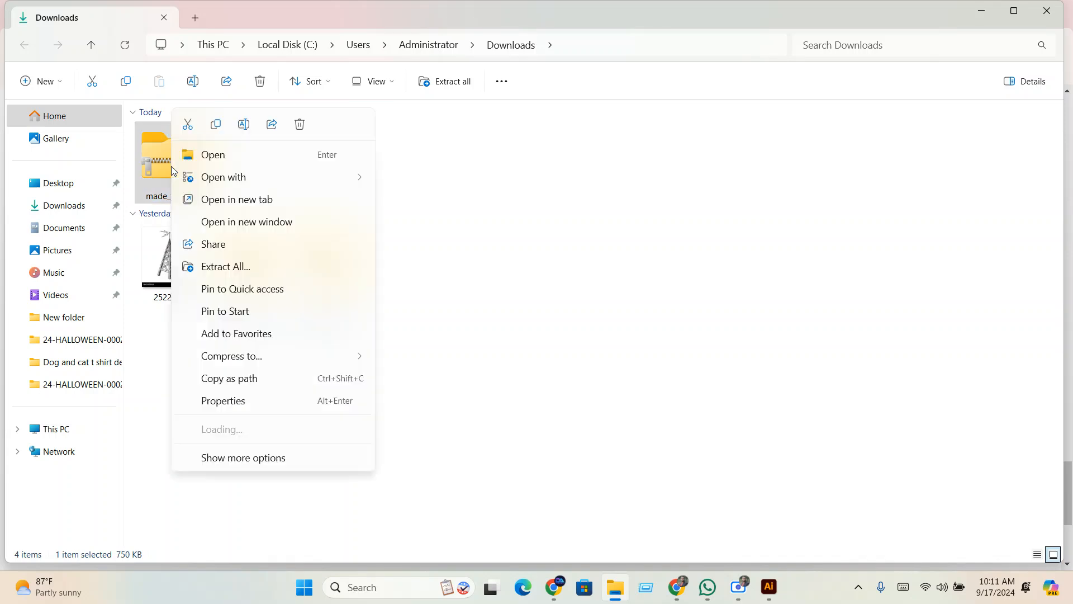
left_click(223, 276)
left_click(642, 434)
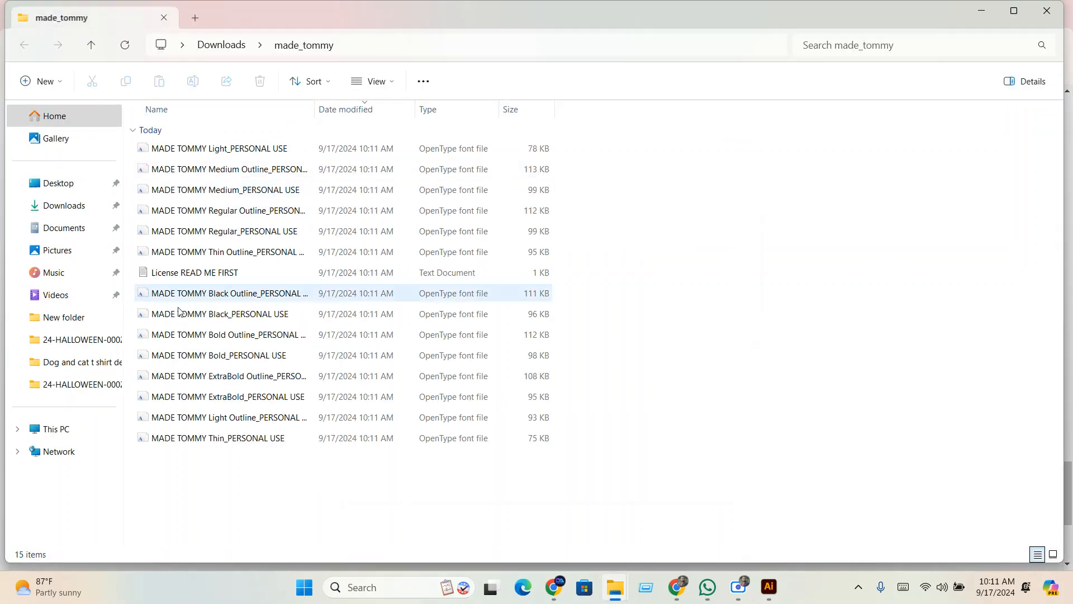
Show the extracted files as large icons and install all the MADE TOMMY fonts, excluding the License READ ME FIRST file
left_click(1054, 555)
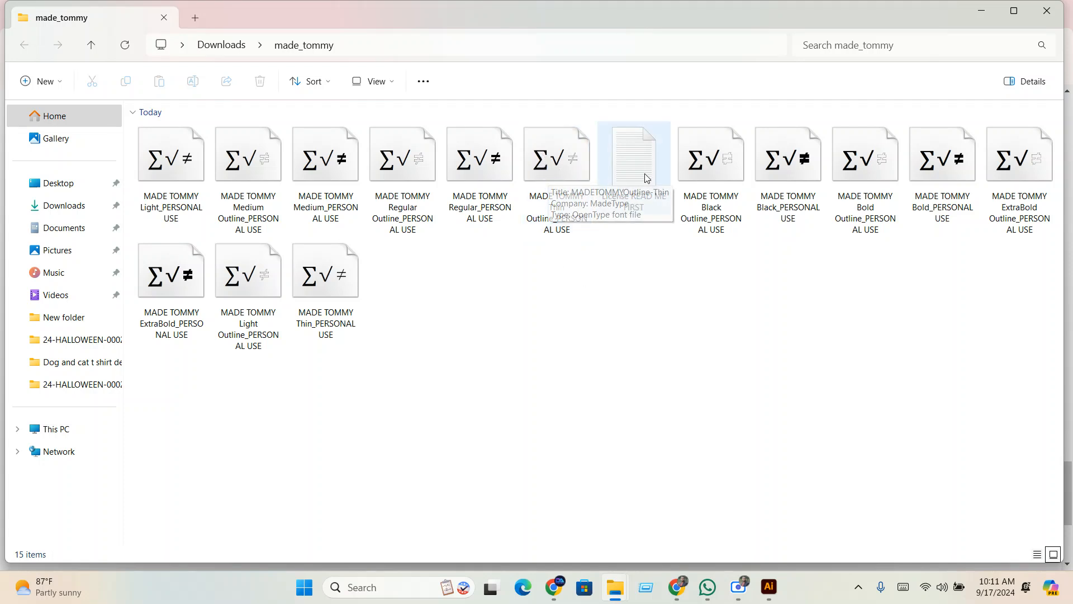
left_click_drag(1035, 400, 133, 120)
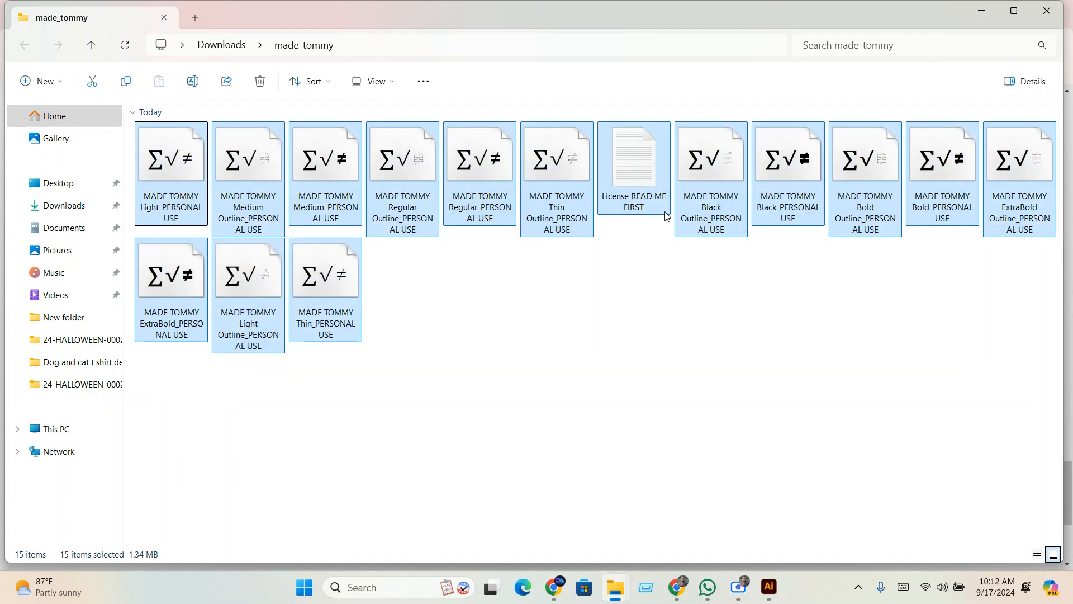
left_click(649, 188, "ctrl")
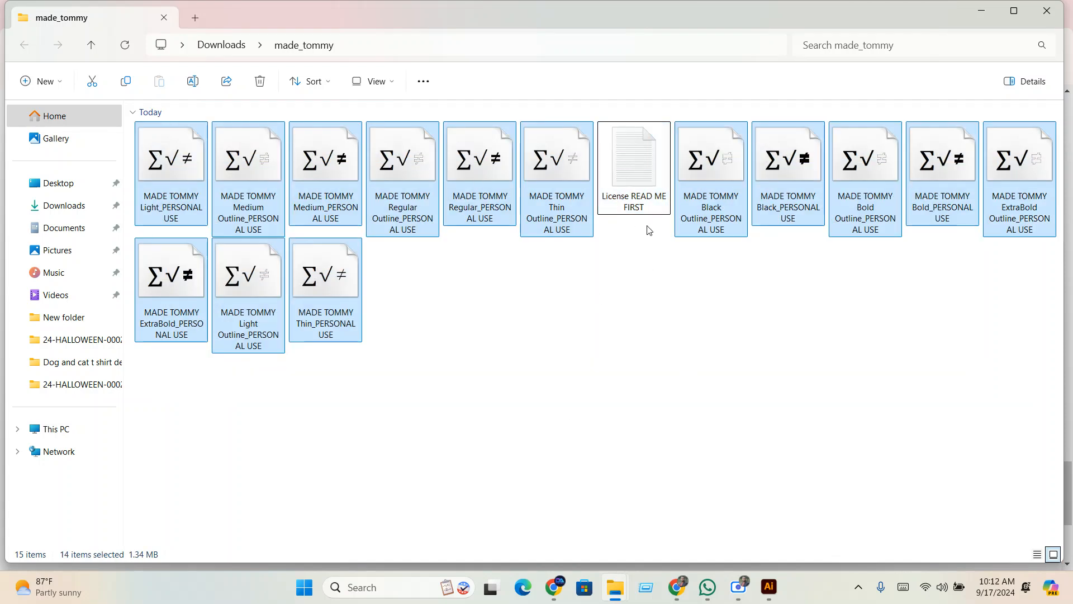
right_click(549, 168)
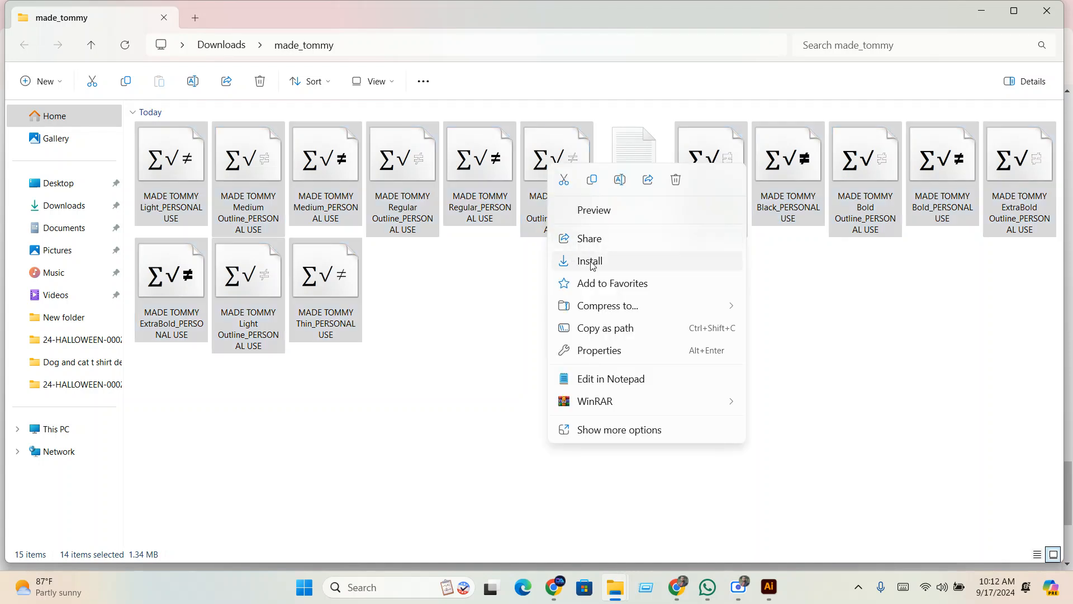
left_click(593, 266)
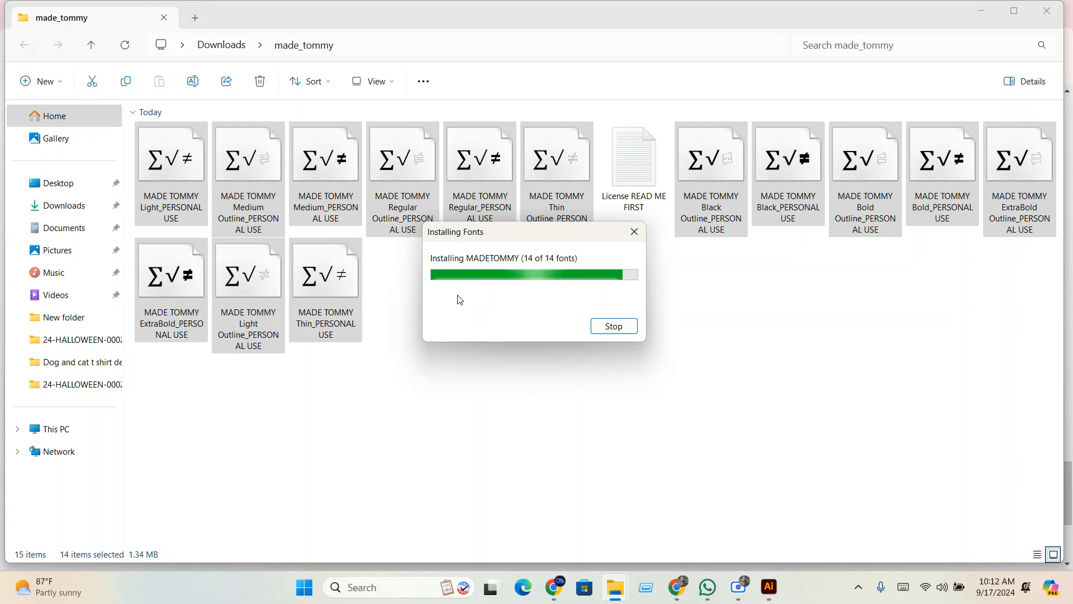
Switch to Illustrator, finish editing the name text and display the Character settings
left_click(763, 596)
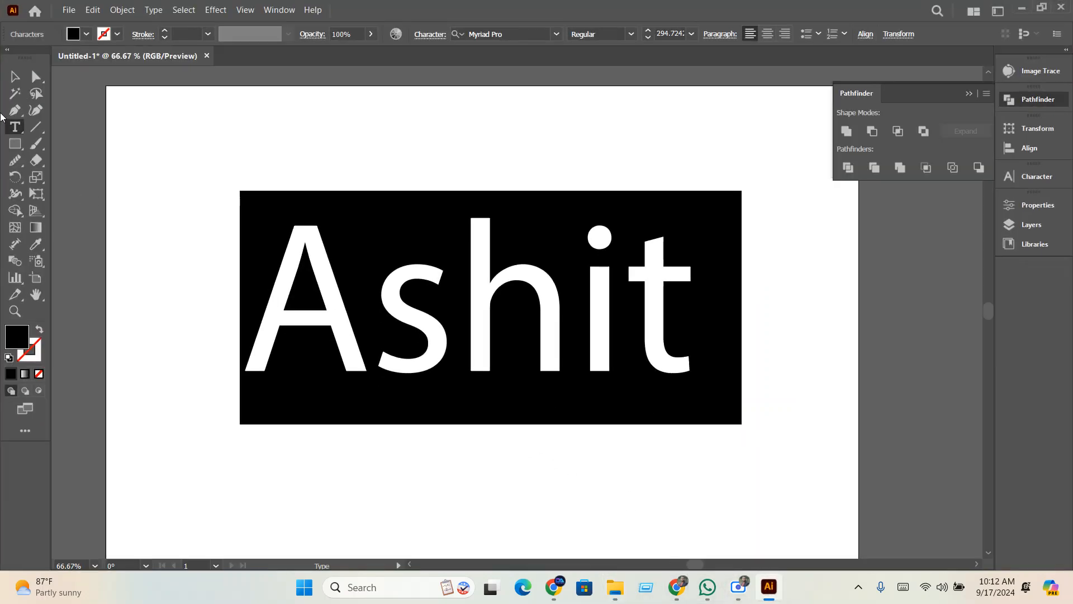
key("Escape")
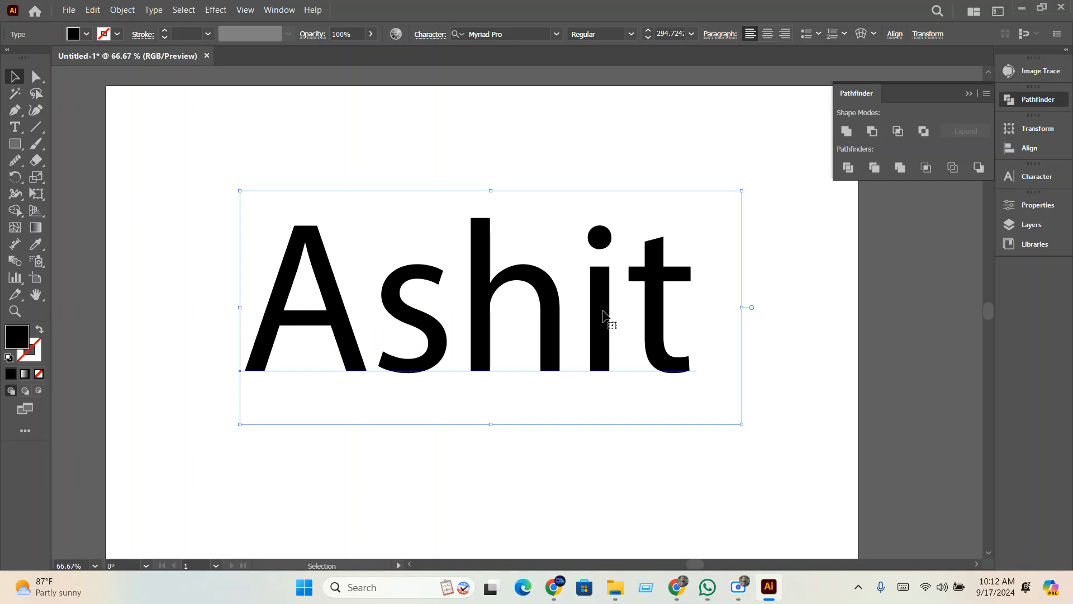
key("ctrl+t")
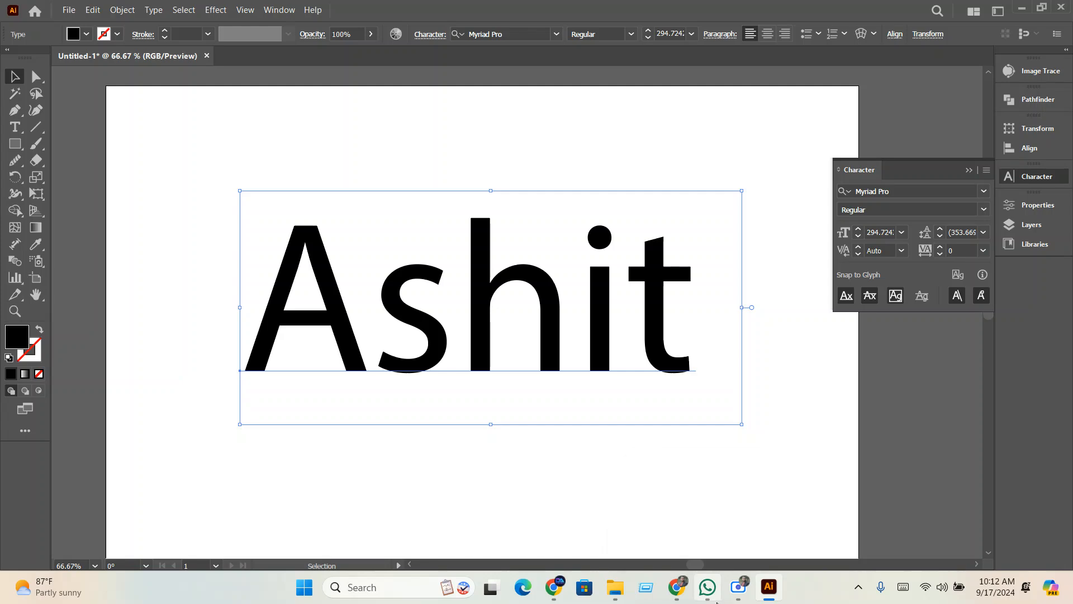
mouse_move(744, 600)
left_click(763, 600)
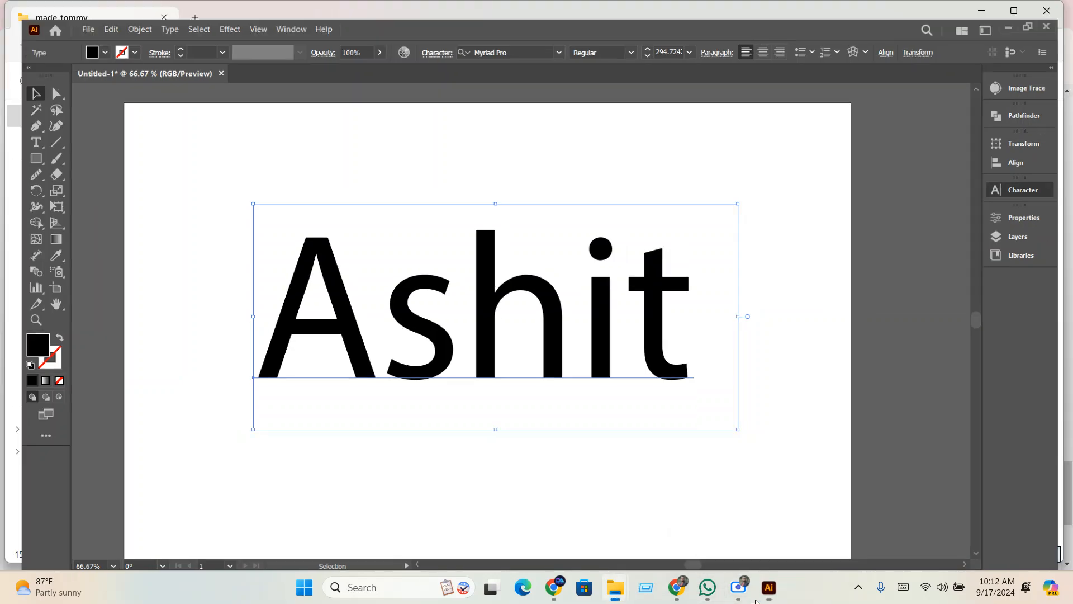
left_click(769, 600)
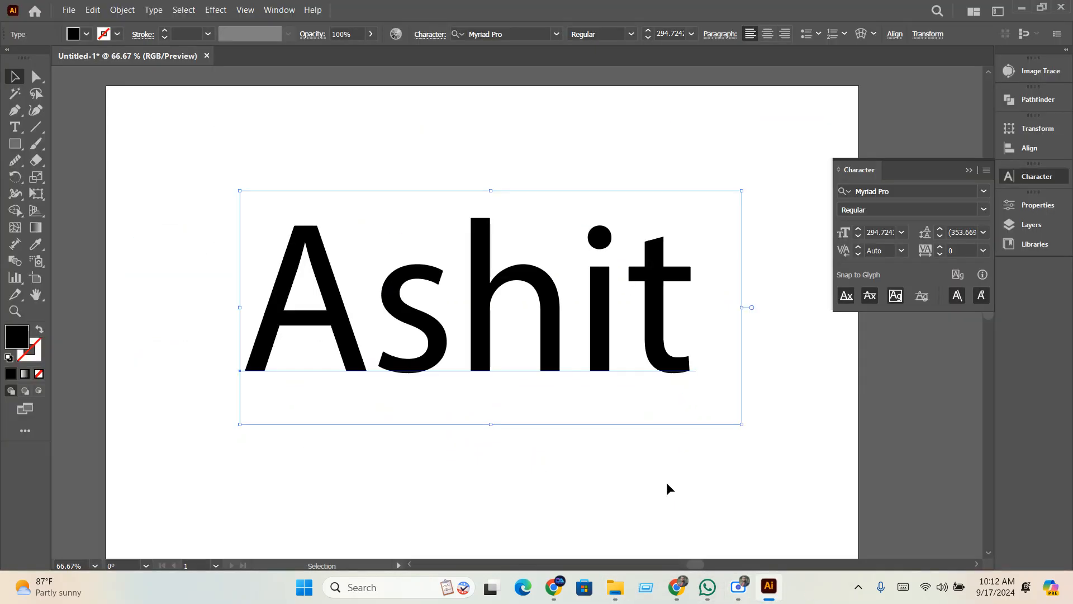
left_click(665, 488)
Review the MADE Tommy listing on DaFont and the font files in the made_tommy folder, and return to Illustrator
mouse_move(679, 599)
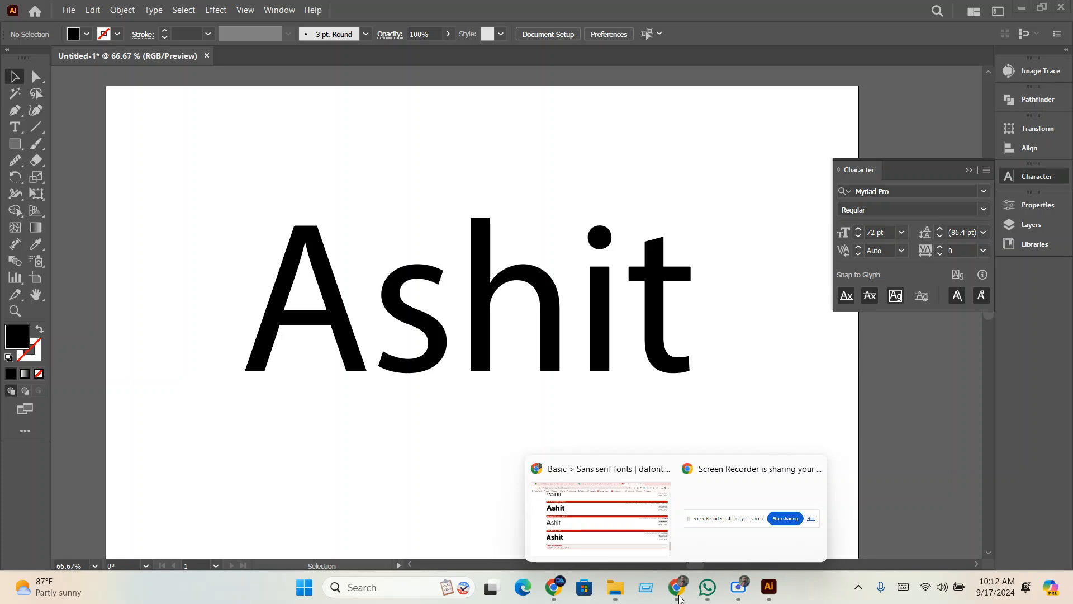
left_click(626, 537)
mouse_move(742, 601)
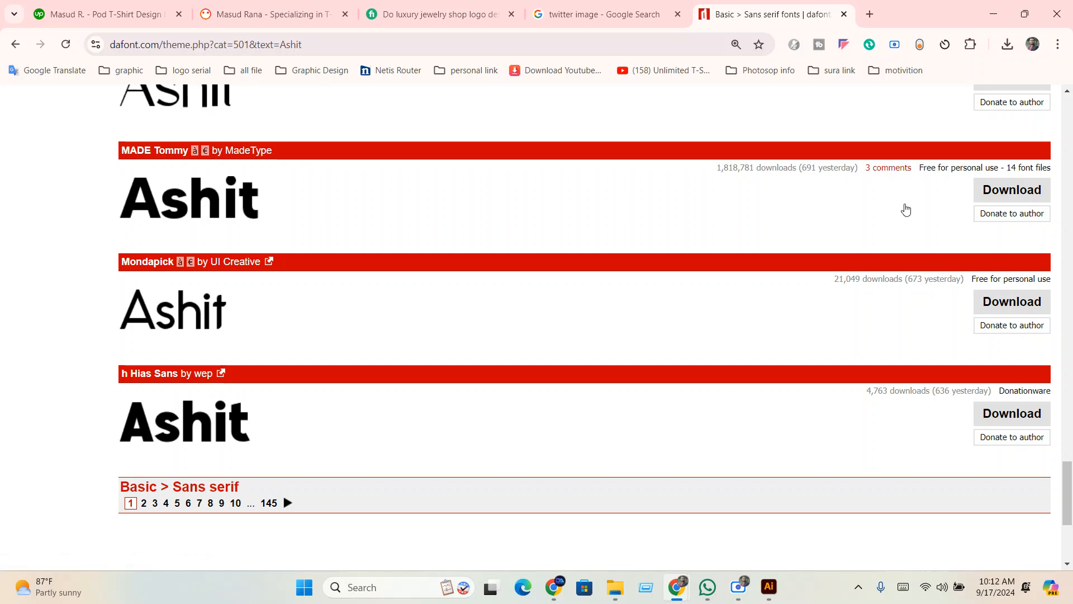
mouse_move(615, 594)
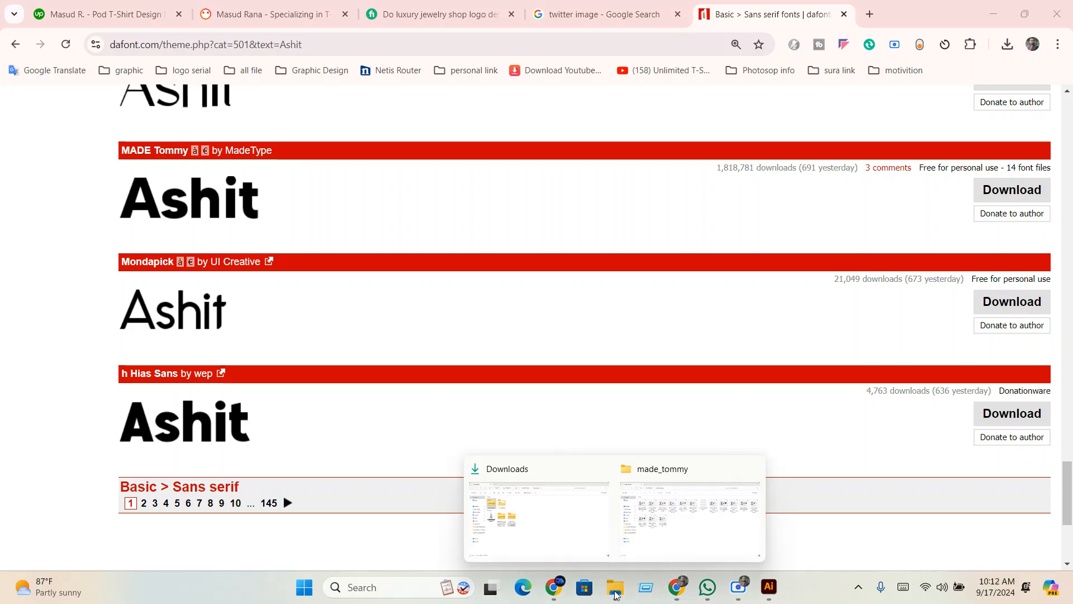
left_click(689, 538)
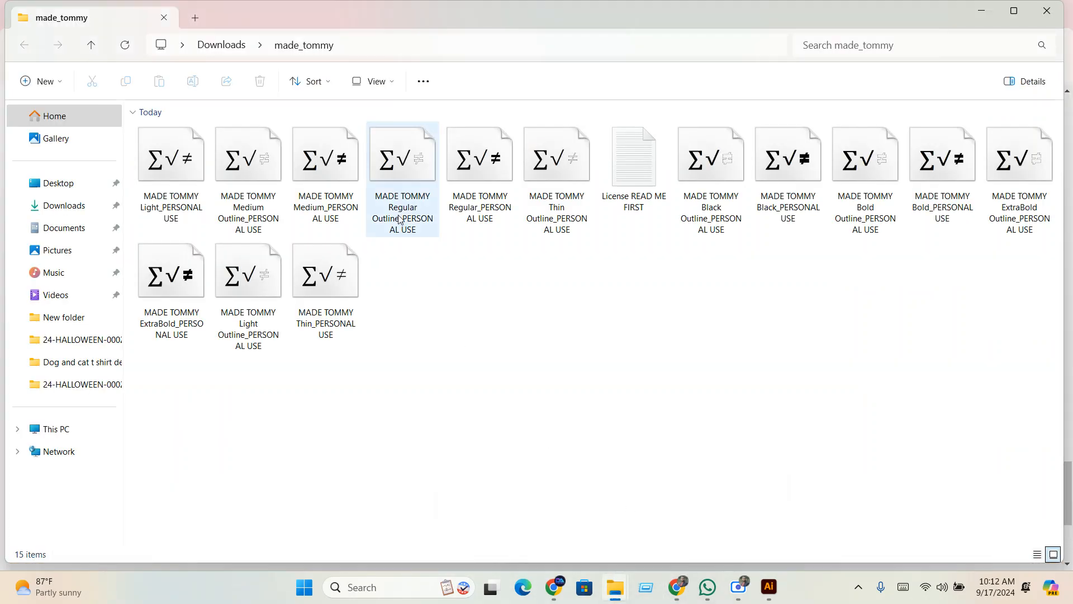
left_click(769, 587)
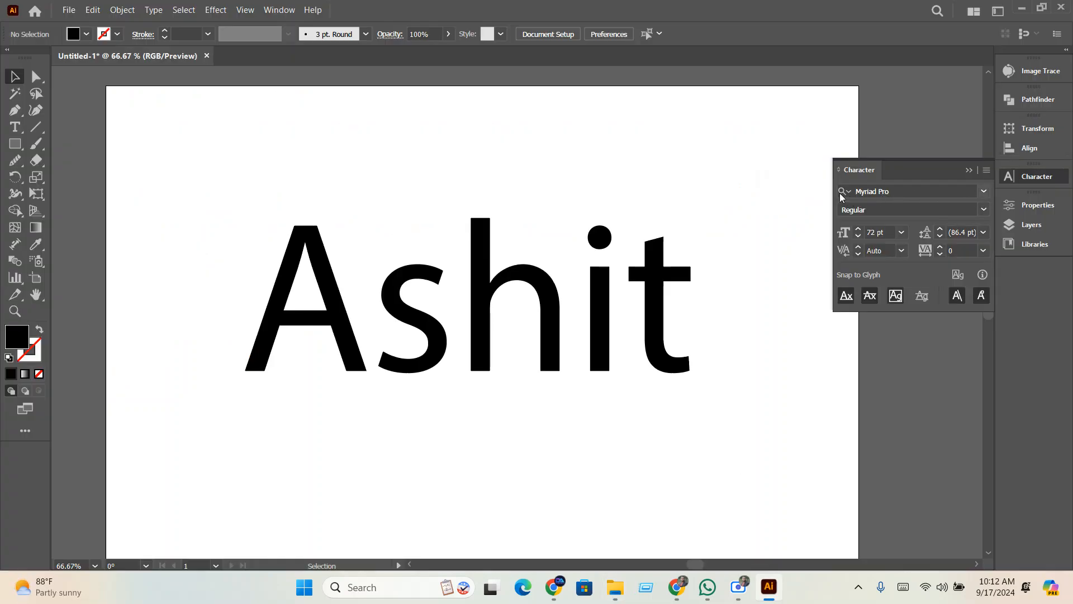
Try to set the font to MADE TOMMY Thin with no text selected
left_click(908, 191)
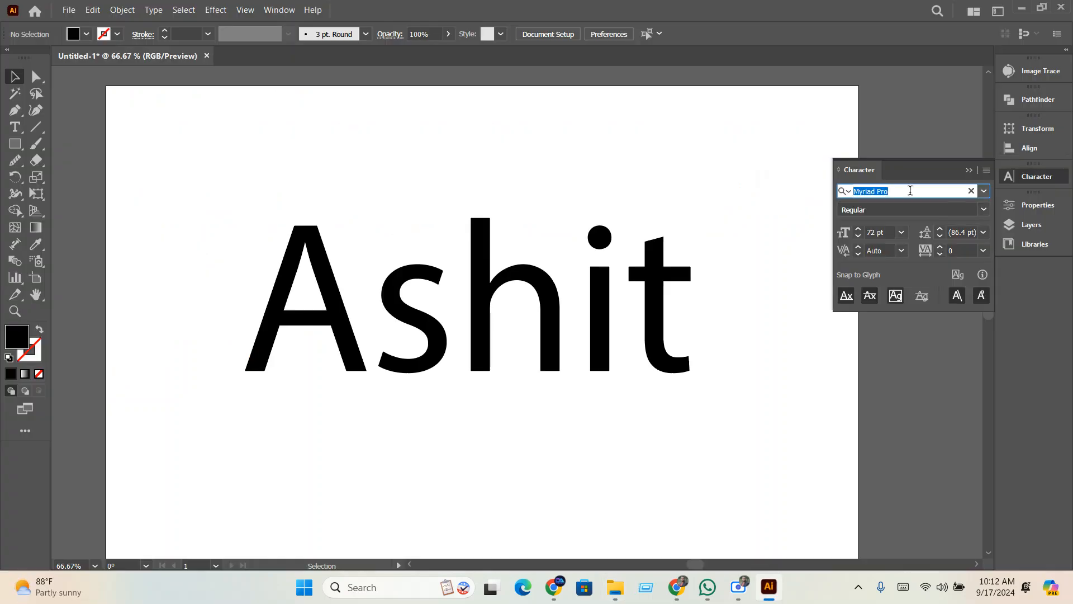
type("made")
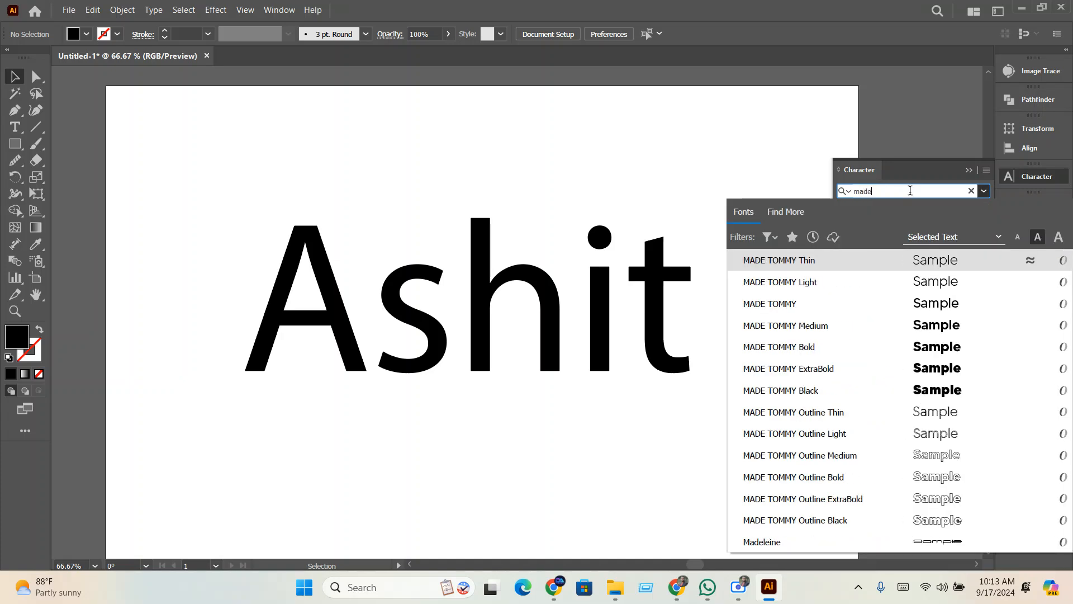
left_click(824, 264)
Set the large name text in the MADE TOMMY ExtraBold font and shift it slightly left on the artboard
left_click(460, 360)
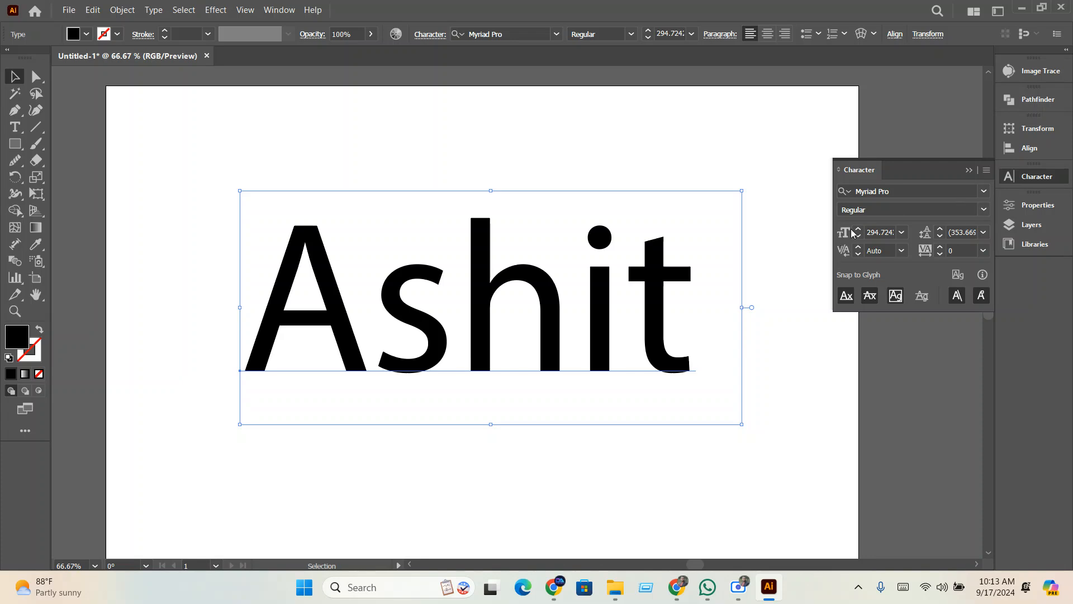
left_click(933, 191)
type("made")
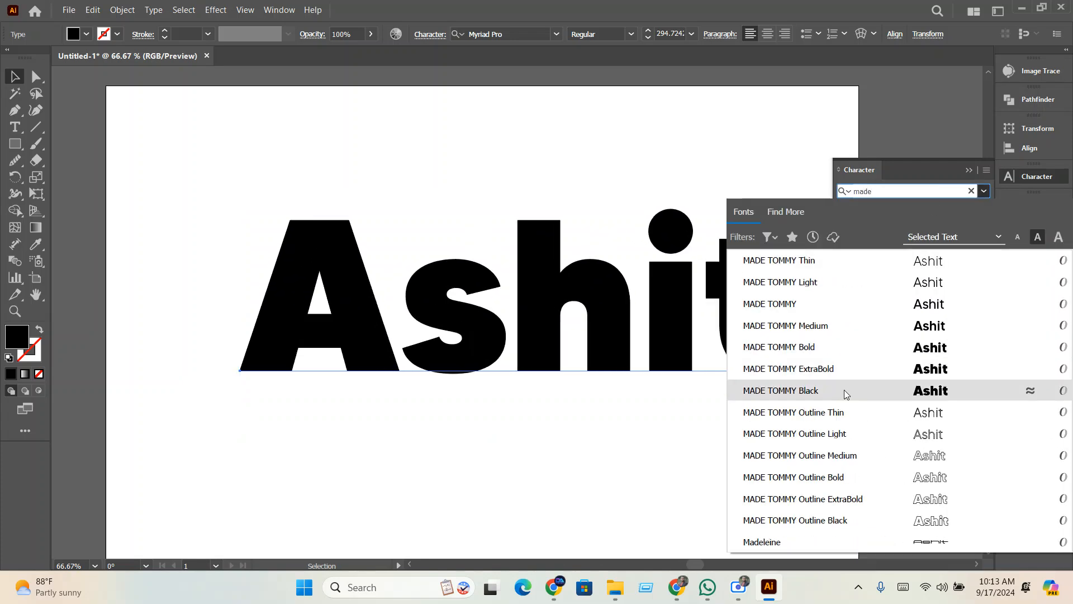
left_click(845, 370)
left_click_drag(685, 342, 663, 349)
Compare the name text with the MADE Tommy preview on DaFont and move the text slightly down in Illustrator
mouse_move(676, 587)
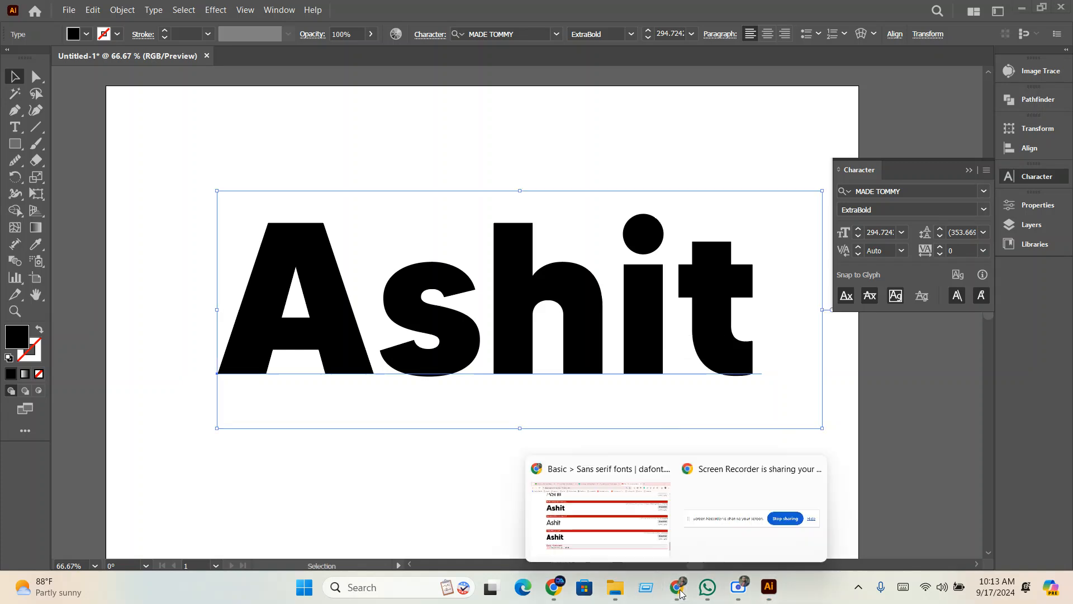
left_click(563, 512)
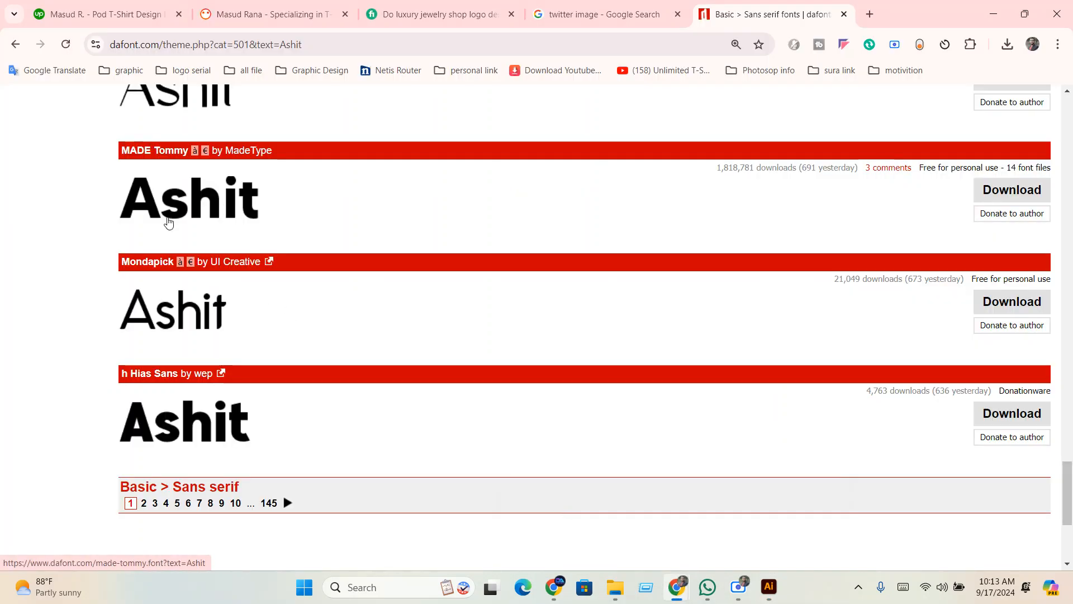
left_click(994, 14)
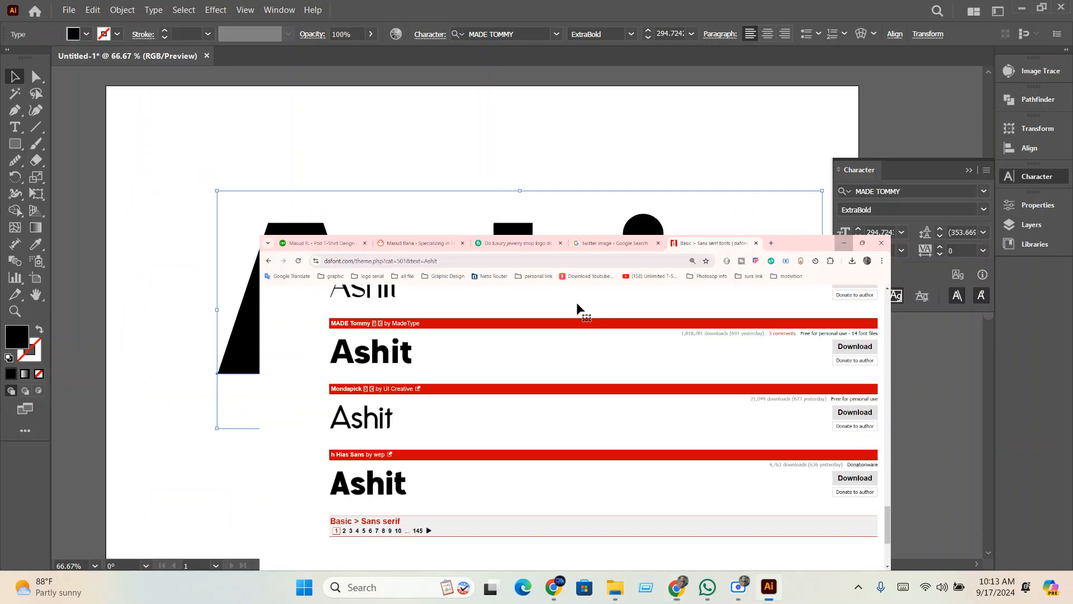
mouse_move(462, 316)
left_mouse_down()
mouse_move(475, 307)
mouse_move(457, 334)
left_mouse_up()
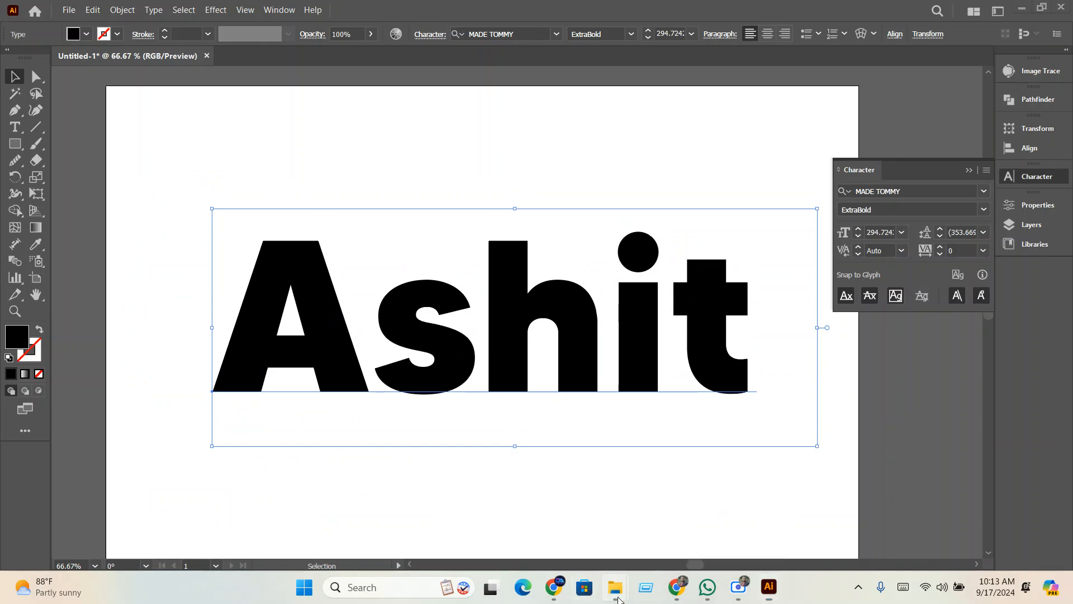
Look over the MADE TOMMY font files in the made_tommy folder again and return to Illustrator
mouse_move(615, 587)
left_click(690, 517)
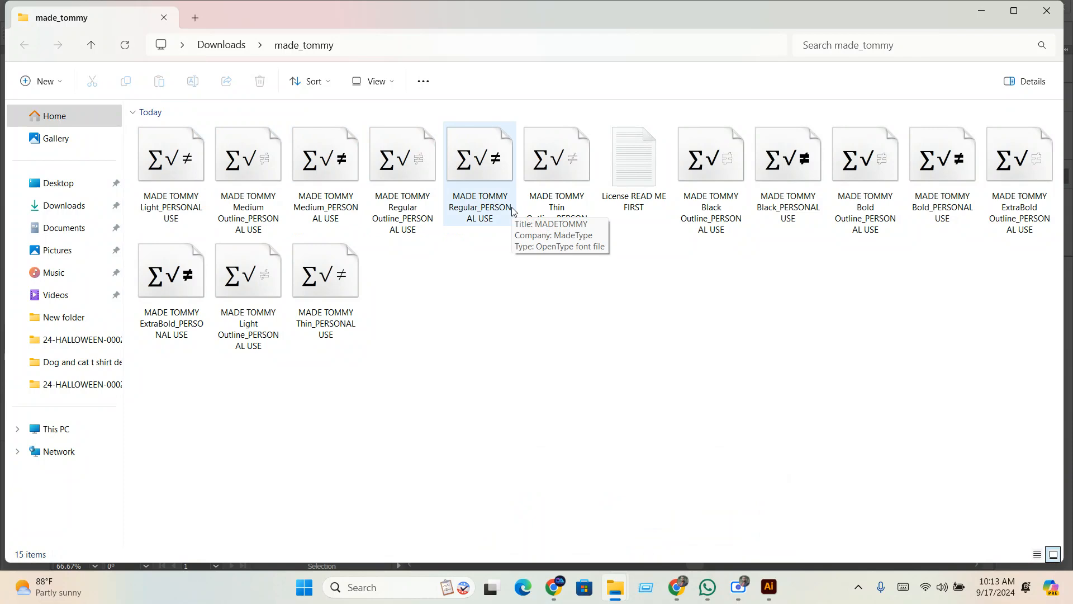
left_click(982, 10)
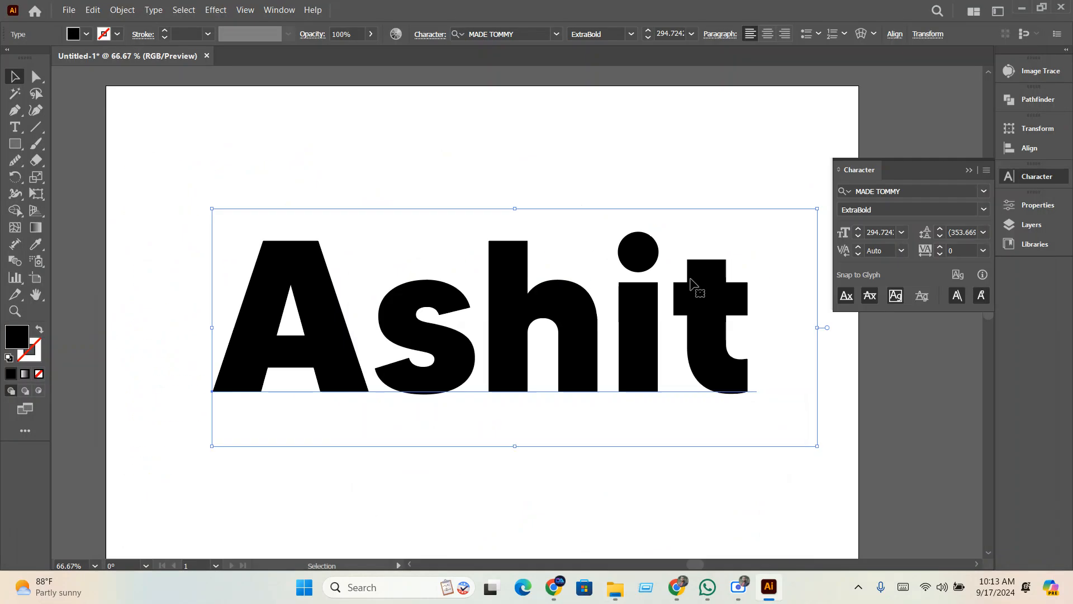
Duplicate the name text and place the copy above the artboard
left_click_drag(628, 362, 604, 220)
scroll(595, 358, "down", 3)
scroll(608, 386, "up", 2)
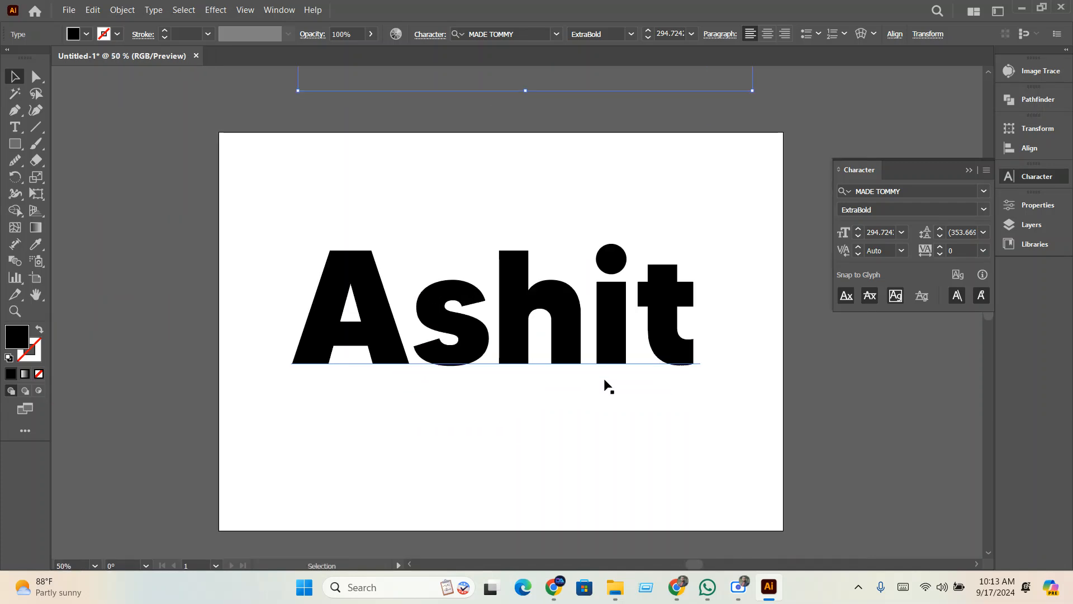
scroll(609, 386, "up", 2)
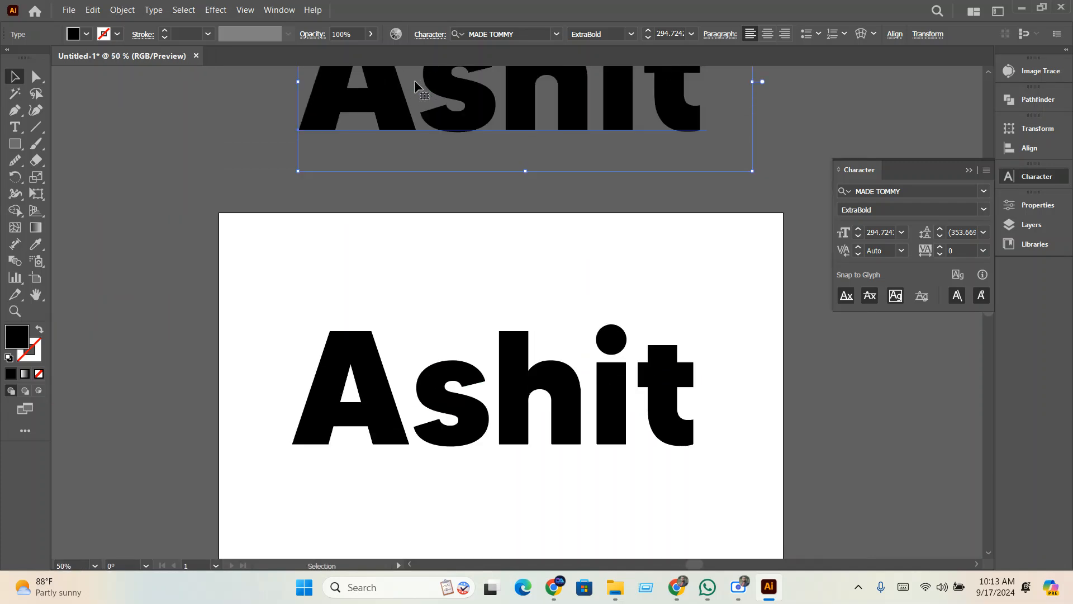
Try other fonts on the artboard's name text, including Magneto Bold and Lucida Sans Regular
left_click(511, 408)
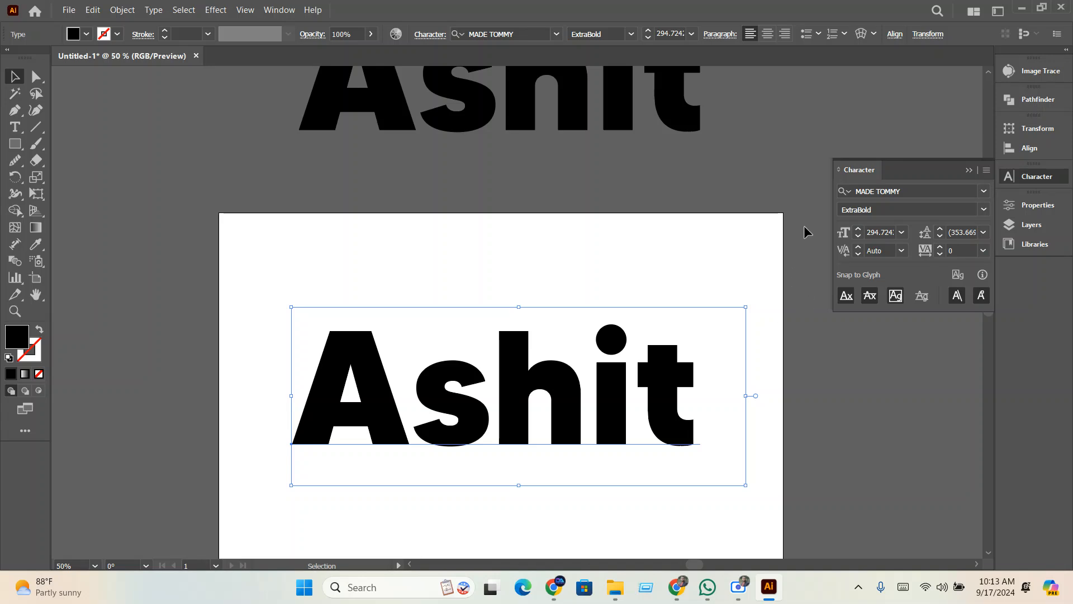
left_click(953, 190)
key("Down")
key("Down")
key("BackSpace")
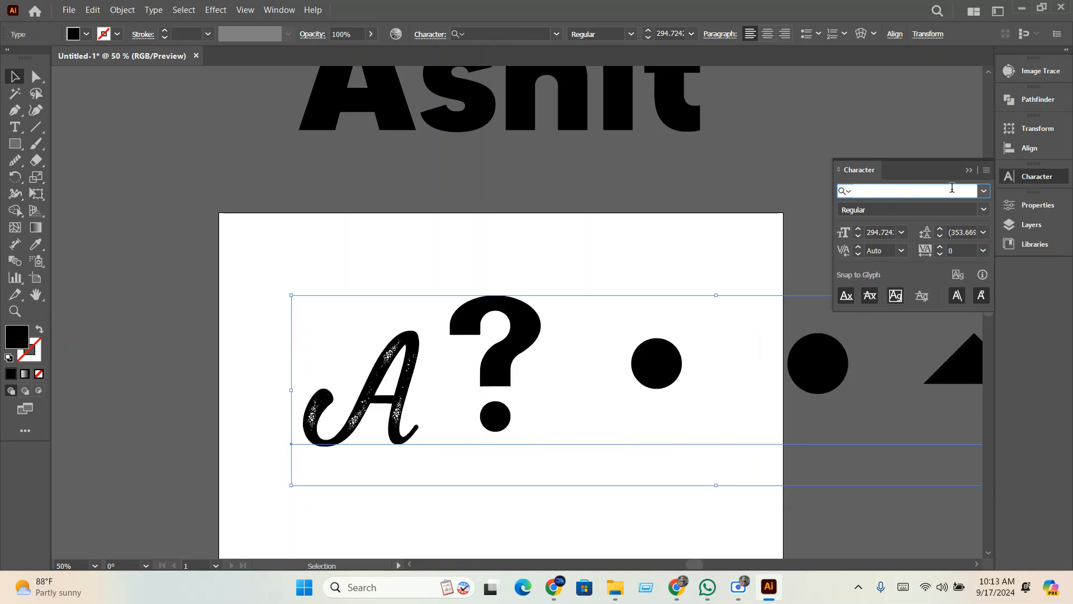
key("Up")
key("Up")
key("Up")
key("Up")
key("Up")
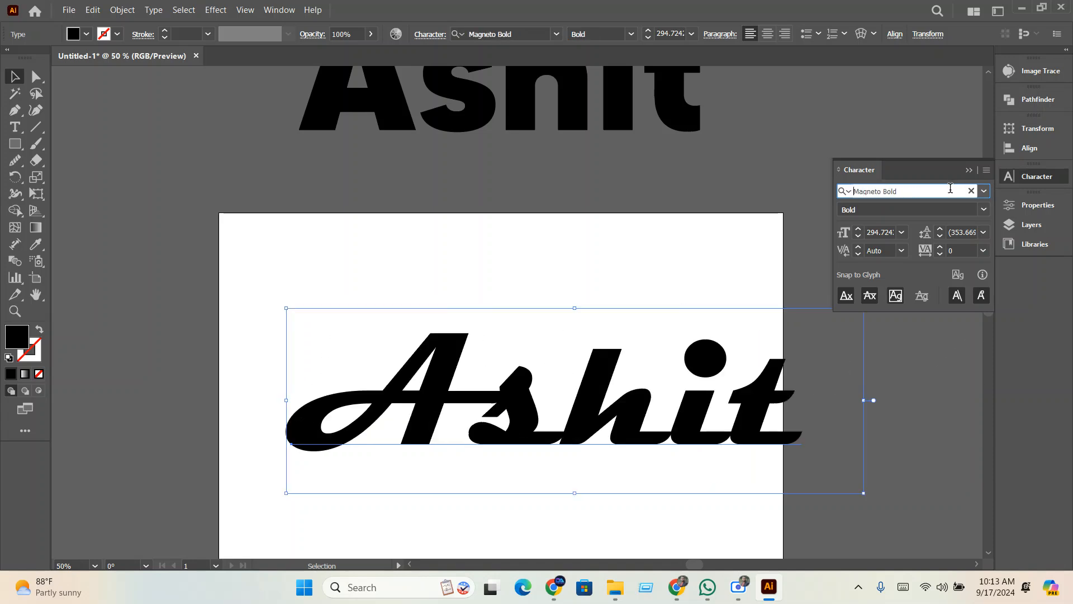
key("Up")
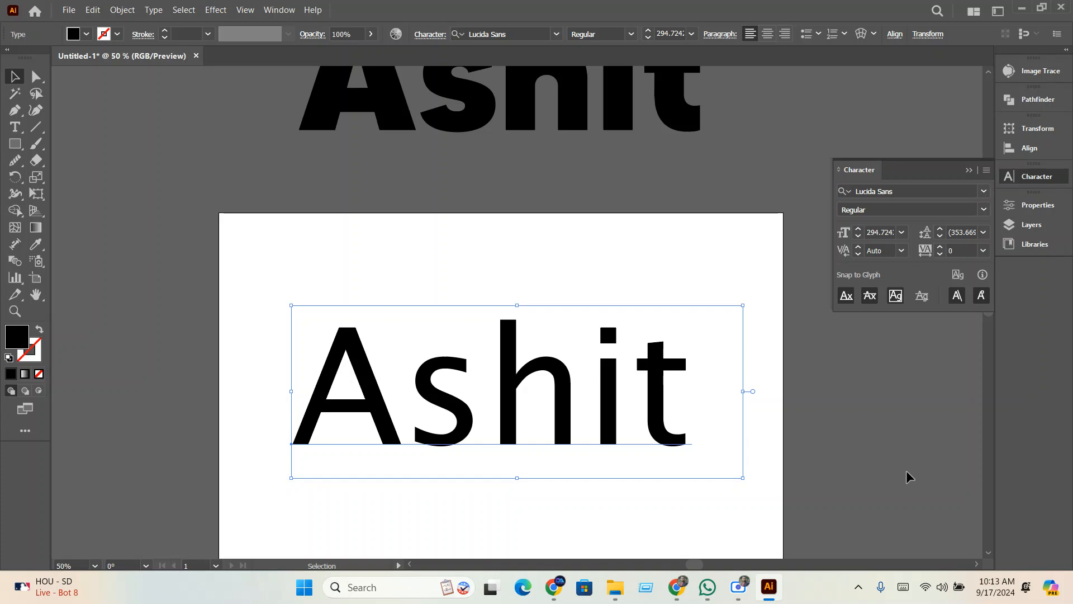
Delete the Lucida Sans name text and place a copy of the MADE TOMMY text from above on the artboard
left_click(908, 472)
left_click(578, 413)
scroll(576, 413, "up", 1)
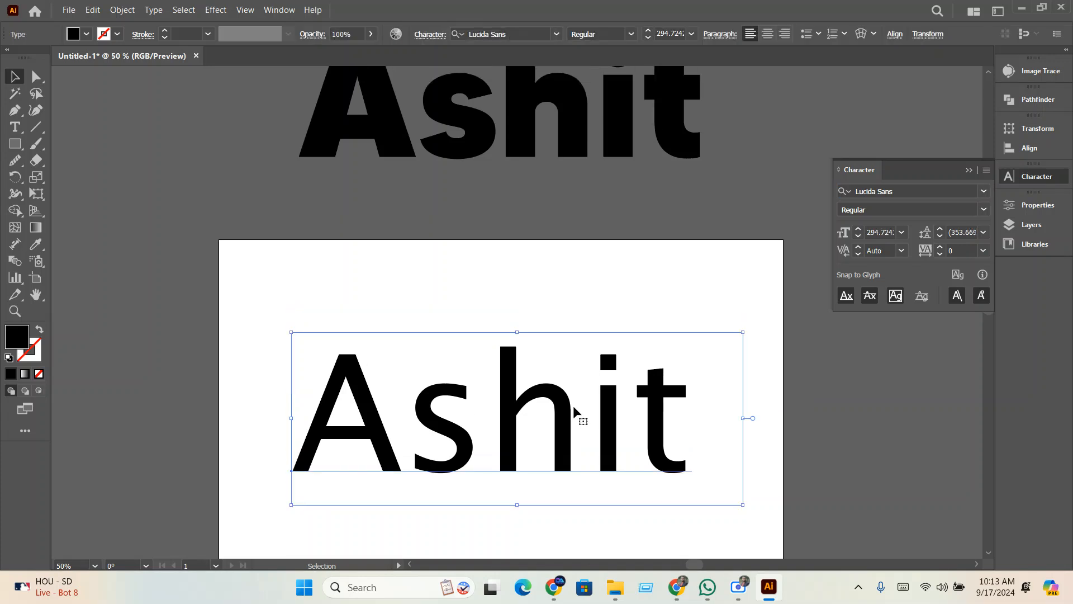
key("Delete")
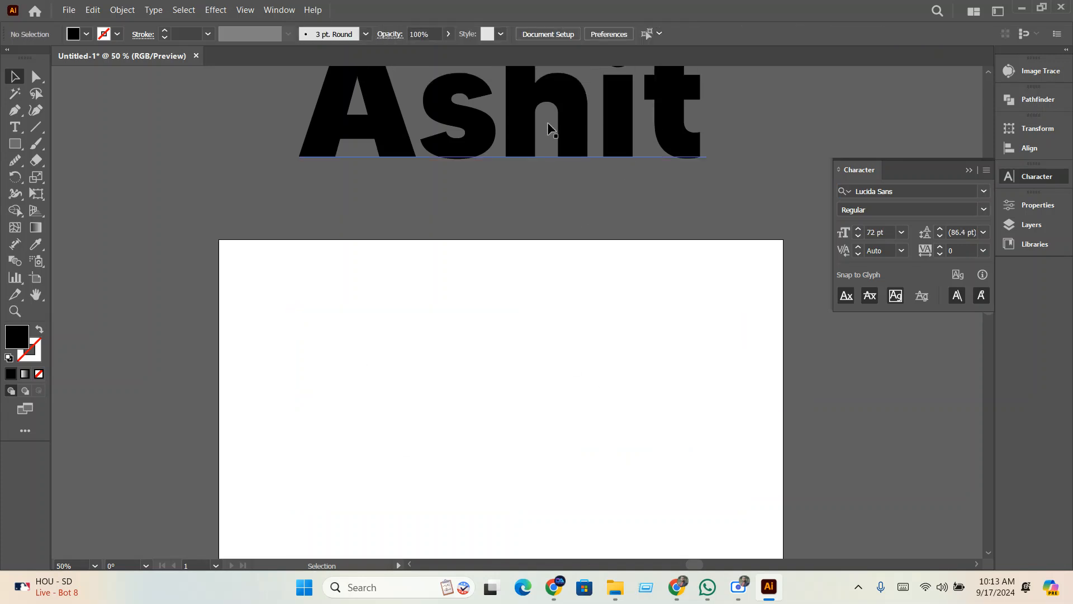
left_click_drag(547, 122, 537, 434, "alt")
left_click_drag(537, 436, 506, 320)
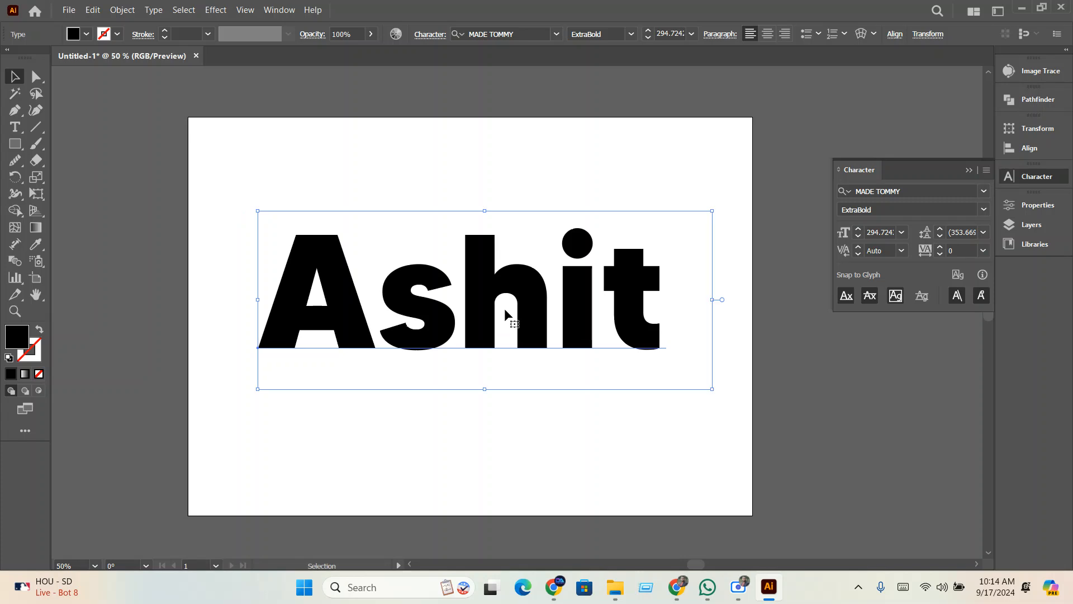
Convert the artboard's name text to outlines and shift it slightly up and to the right
right_click(502, 313)
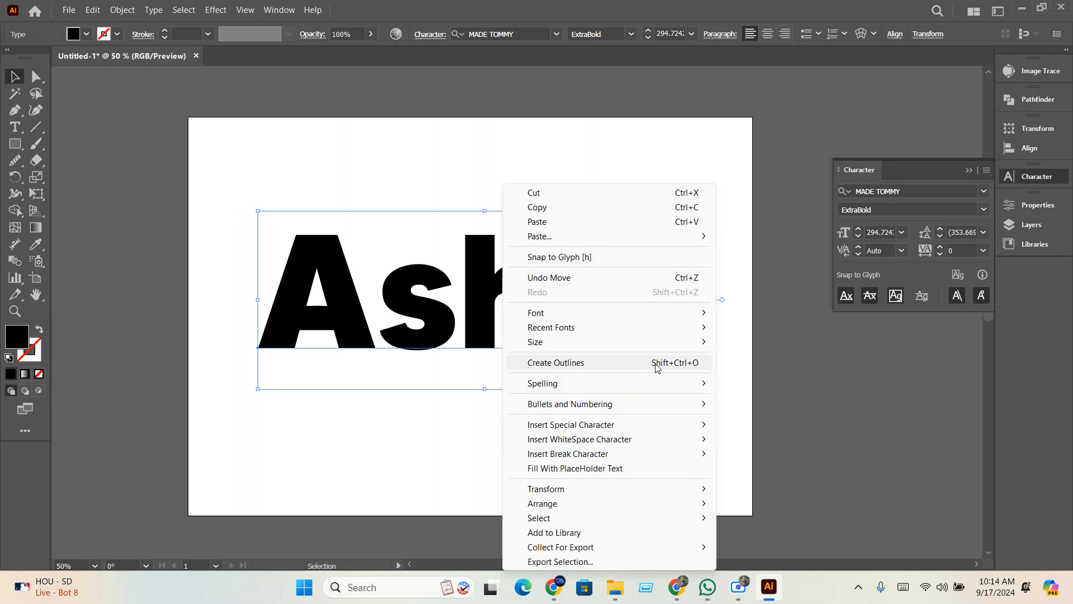
left_click(689, 363)
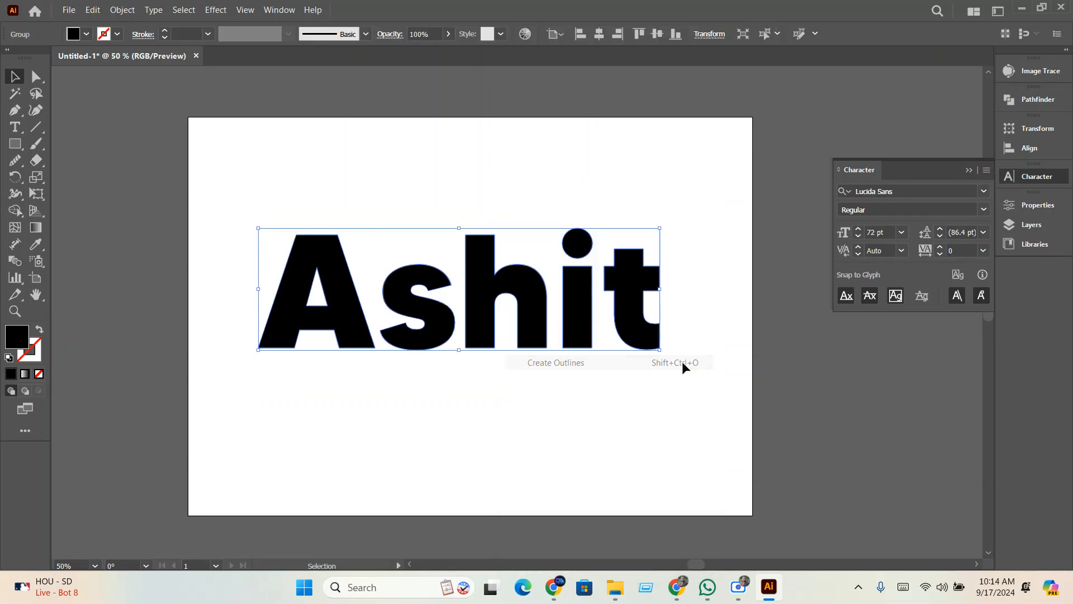
mouse_move(504, 331)
left_mouse_down()
mouse_move(523, 370)
mouse_move(516, 324)
left_mouse_up()
Try to apply the Machel font to the outlined name
left_click(982, 193)
left_click(930, 330)
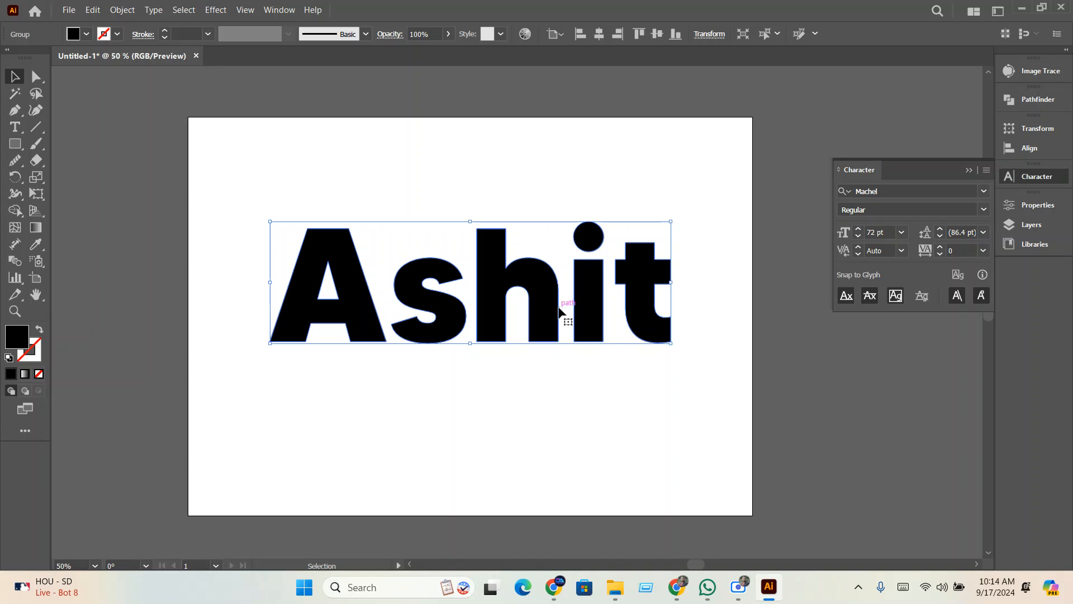
Ungroup the outlined word on the artboard into separate letter shapes
right_click(464, 316)
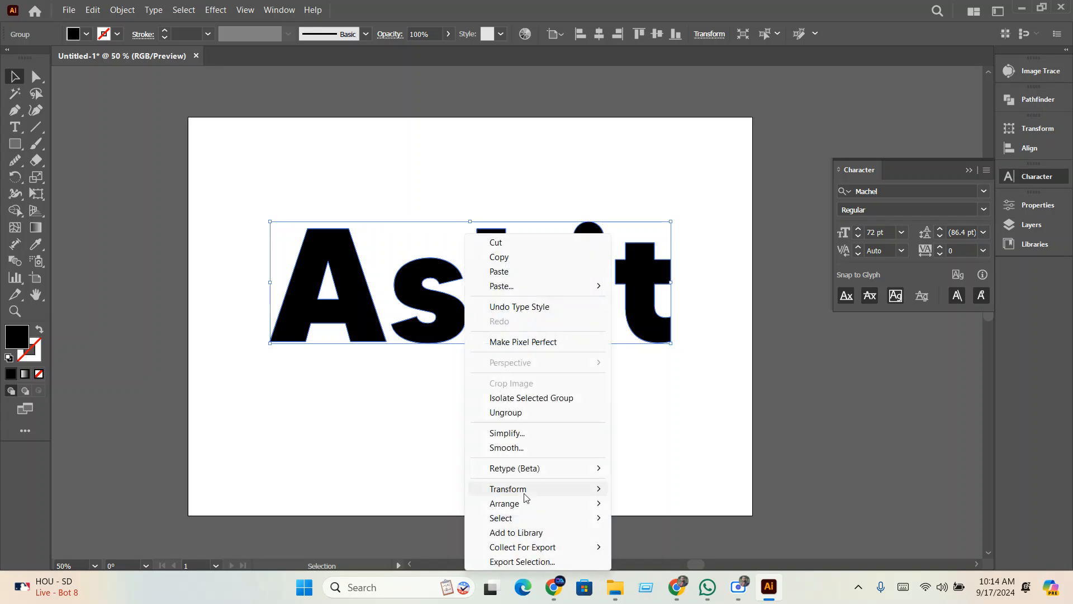
left_click(506, 417)
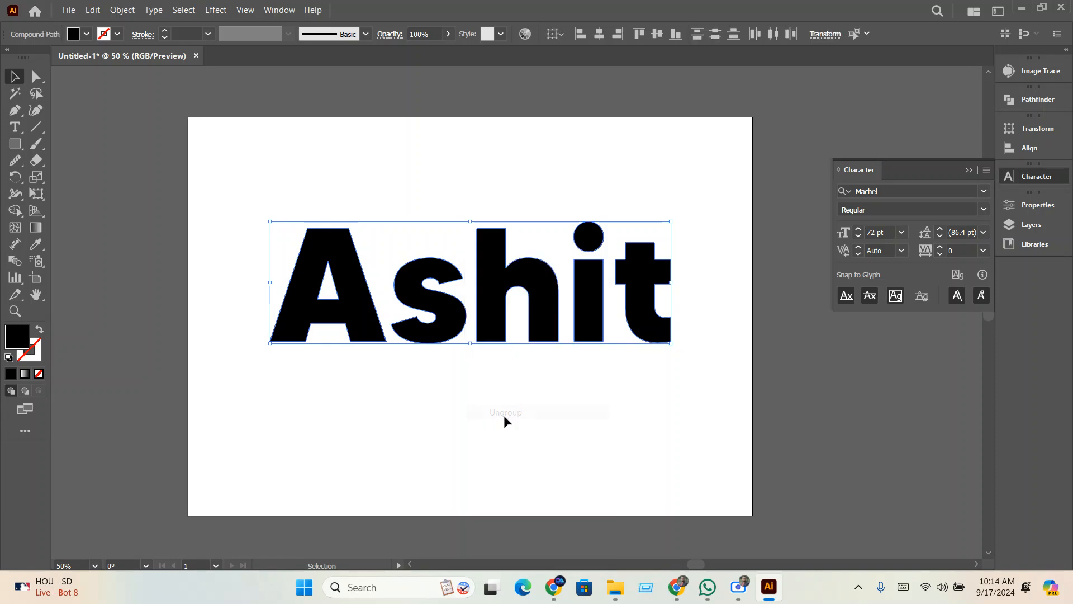
left_click(504, 418)
left_click_drag(646, 316, 663, 295)
left_click_drag(583, 303, 584, 271)
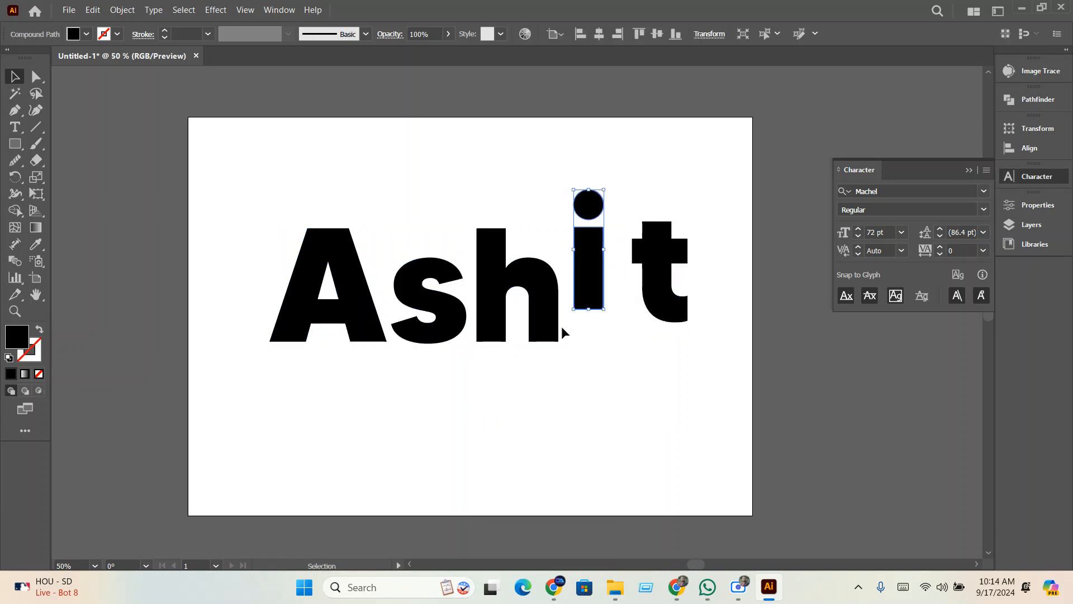
key("ctrl+z")
key("ctrl+z")
left_click(549, 413)
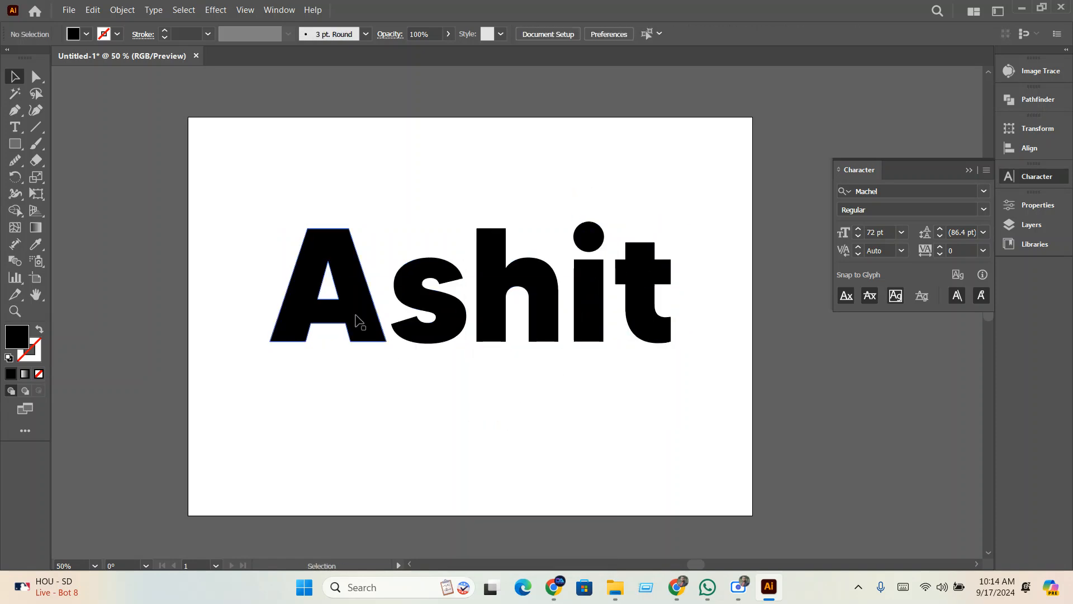
Fill the letters A and s with the light blue swatch
left_click(354, 313)
left_click_drag(236, 177, 709, 346)
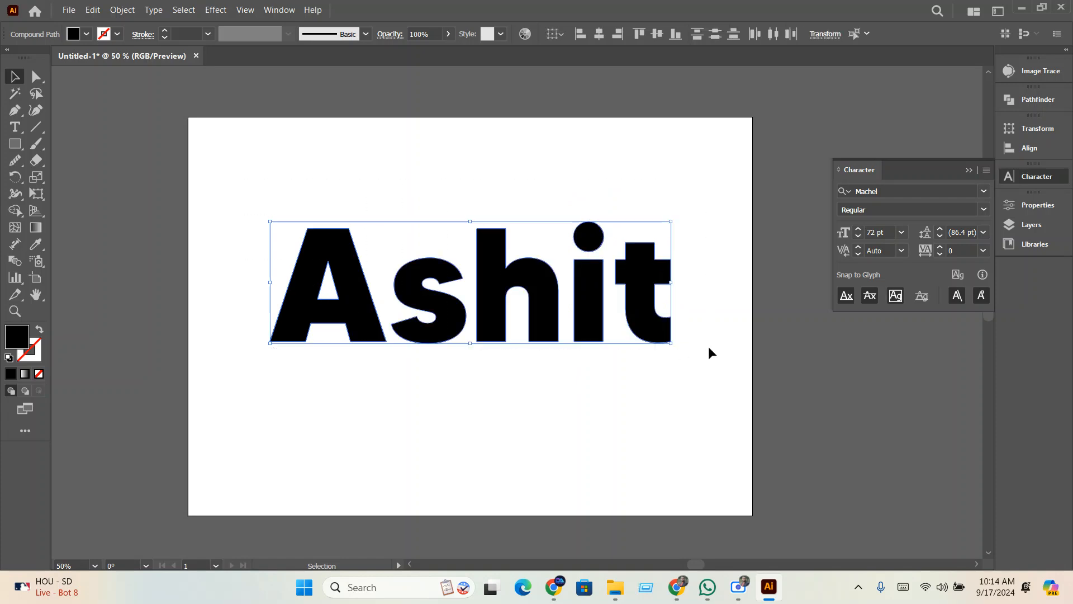
left_click_drag(253, 175, 464, 345)
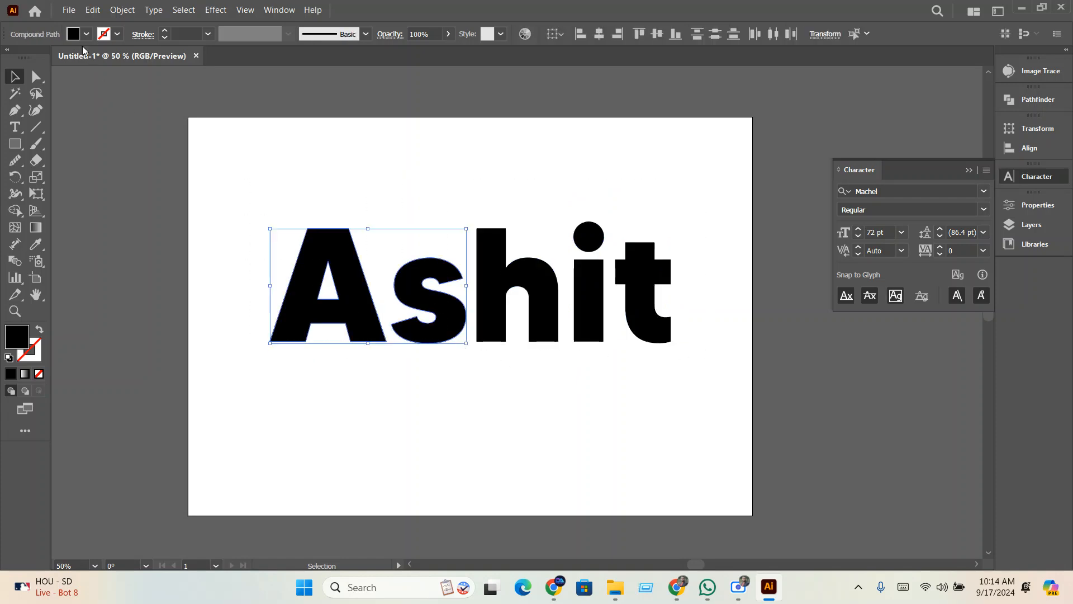
left_click(78, 35)
left_click(85, 67)
left_click(98, 66)
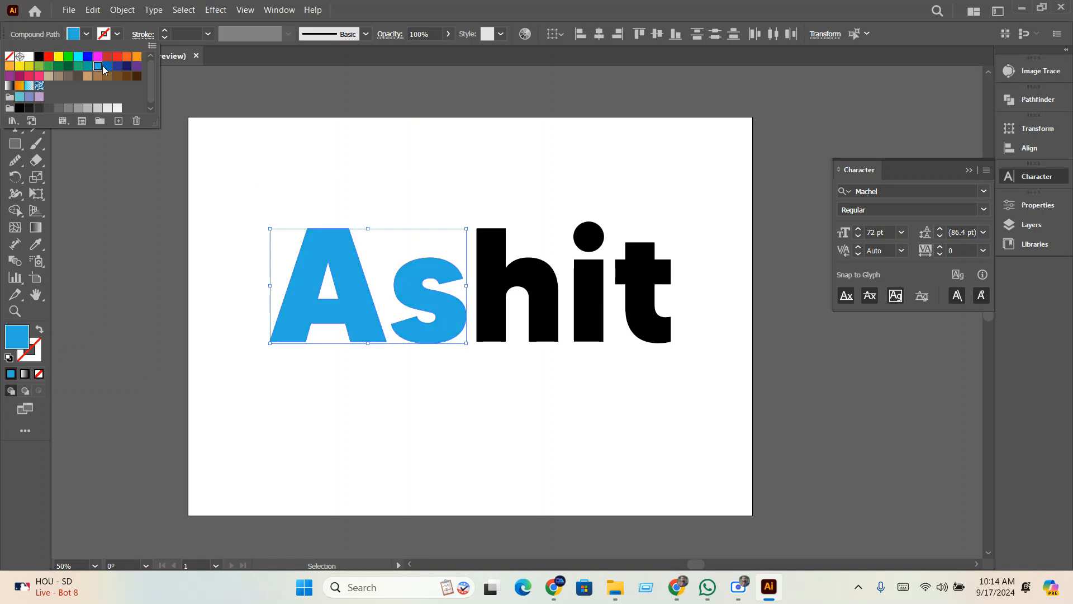
left_click(488, 166)
Fill the letters h, i and t with a dark gray swatch
left_click_drag(494, 182, 721, 350)
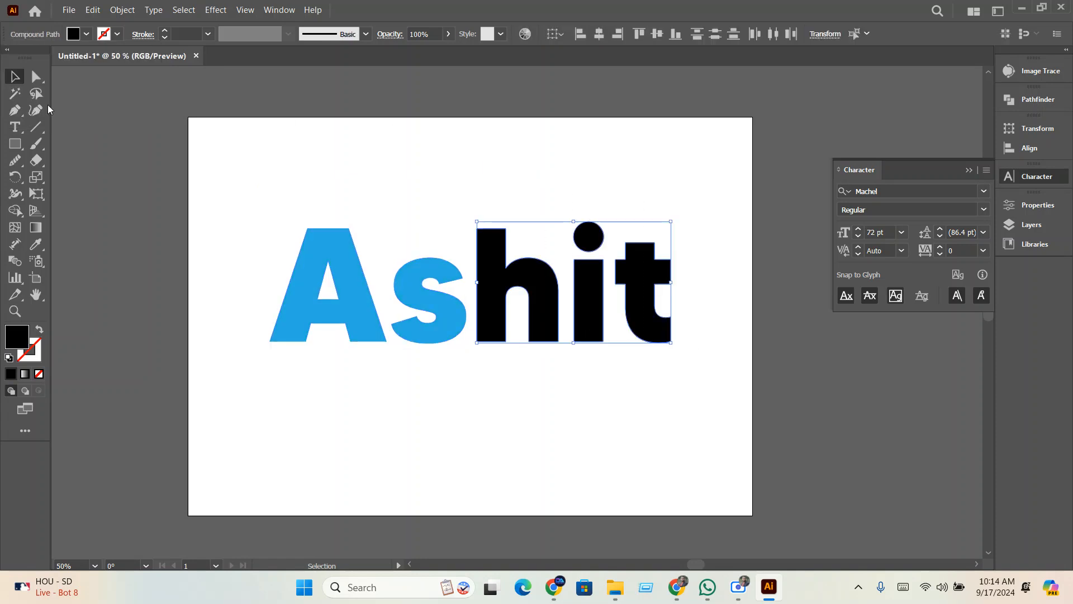
left_click(88, 35)
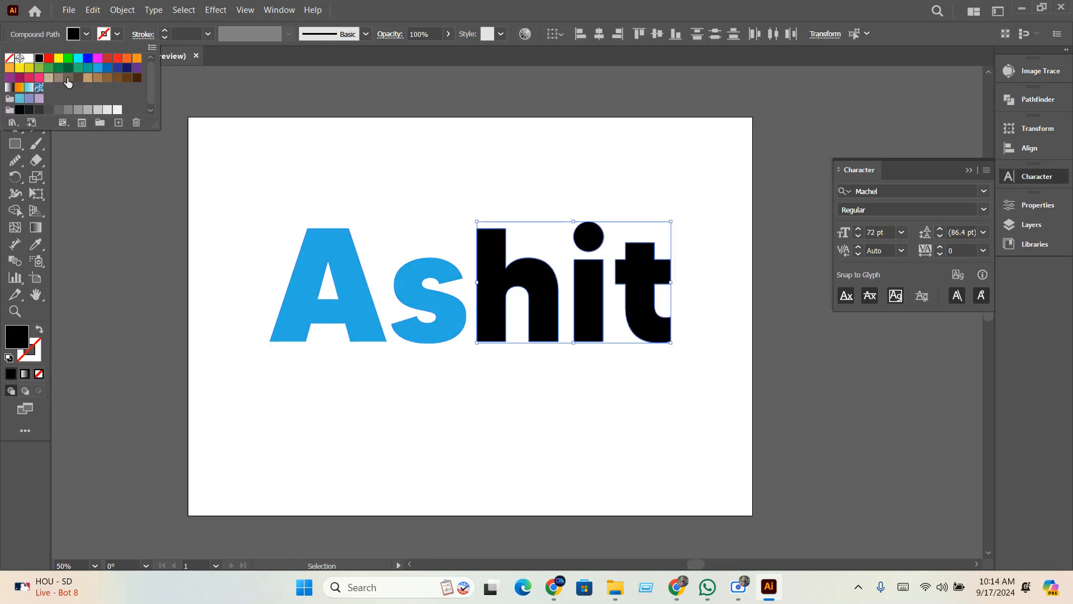
left_click(68, 78)
left_click(38, 110)
left_click(28, 110)
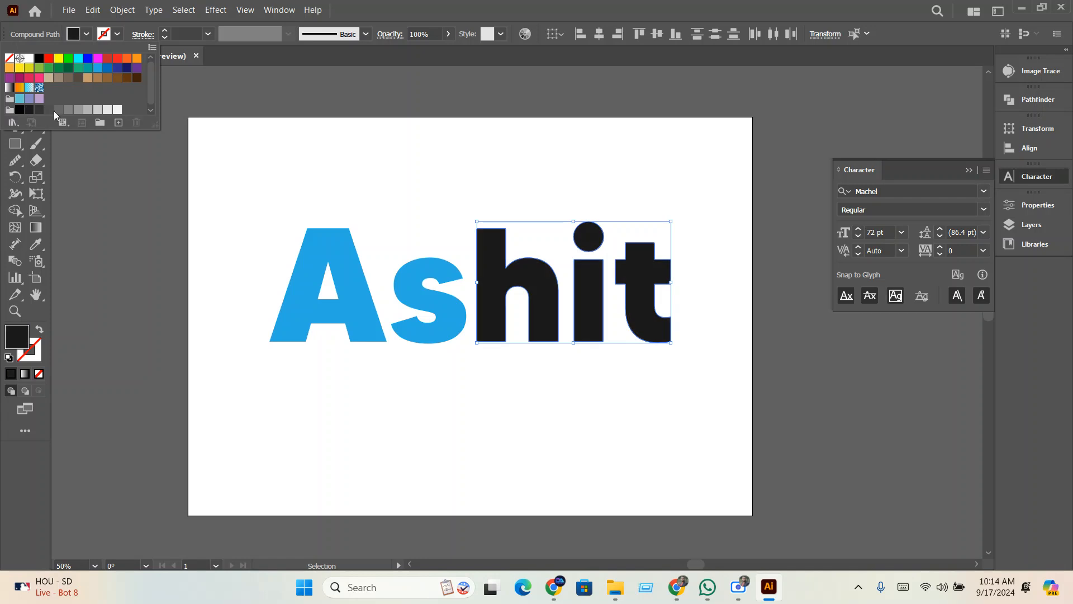
left_click(35, 111)
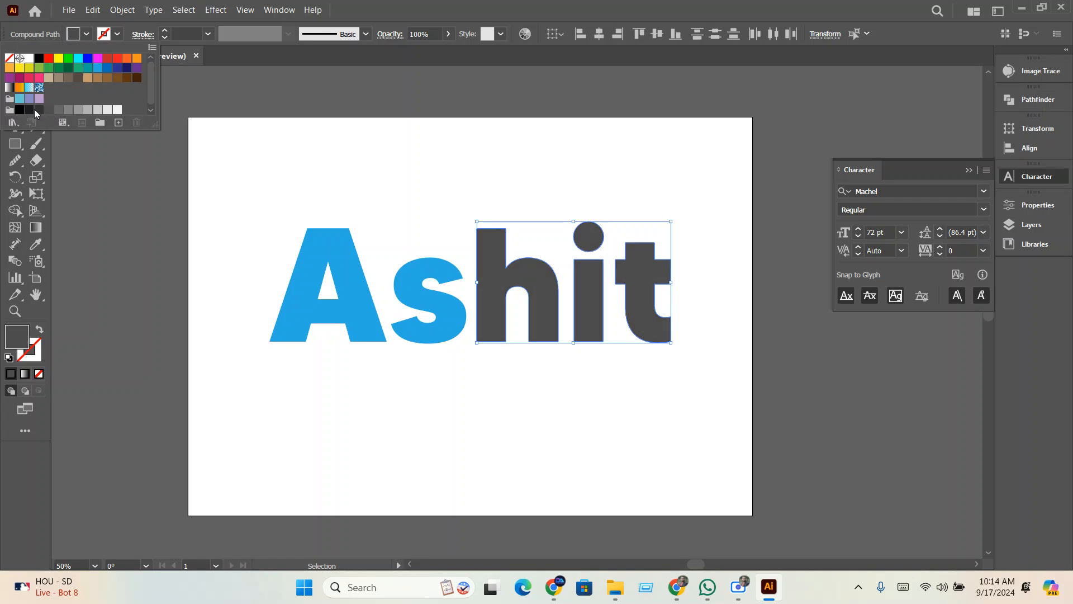
left_click(413, 149)
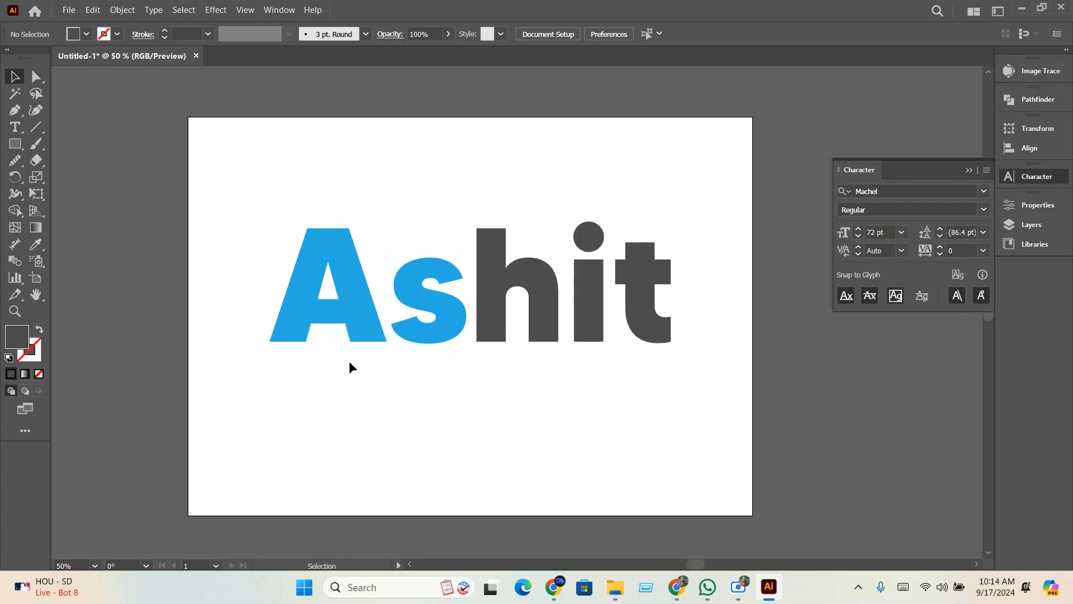
Remove the A's crossbar by moving its two lower inner anchor points up onto the base corners of the triangular counter
scroll(335, 313, "up", 4)
left_click(35, 78)
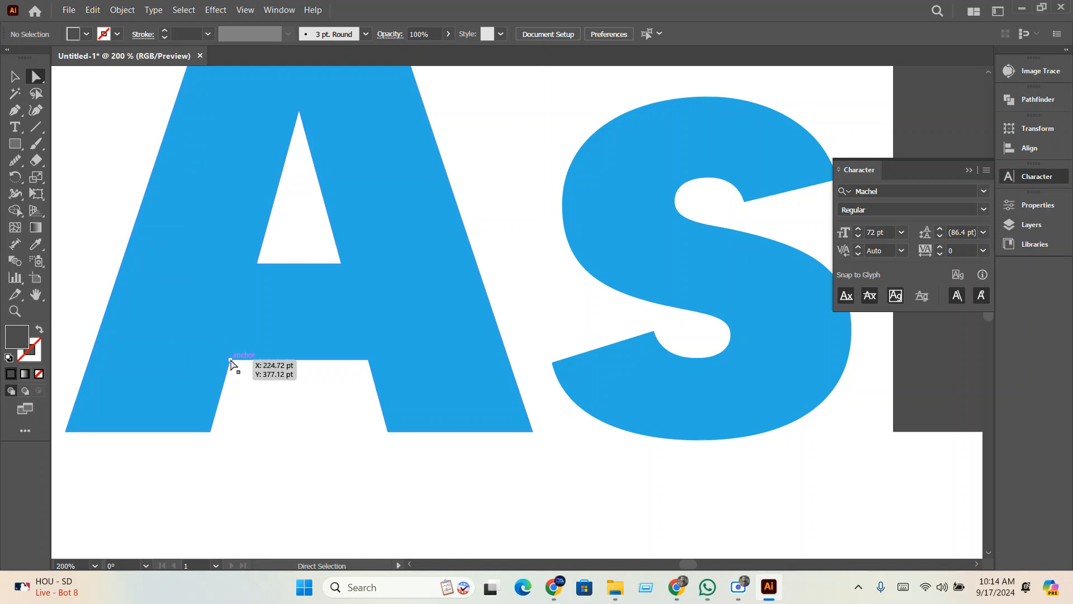
left_click_drag(231, 361, 256, 265)
scroll(395, 367, "down", 1)
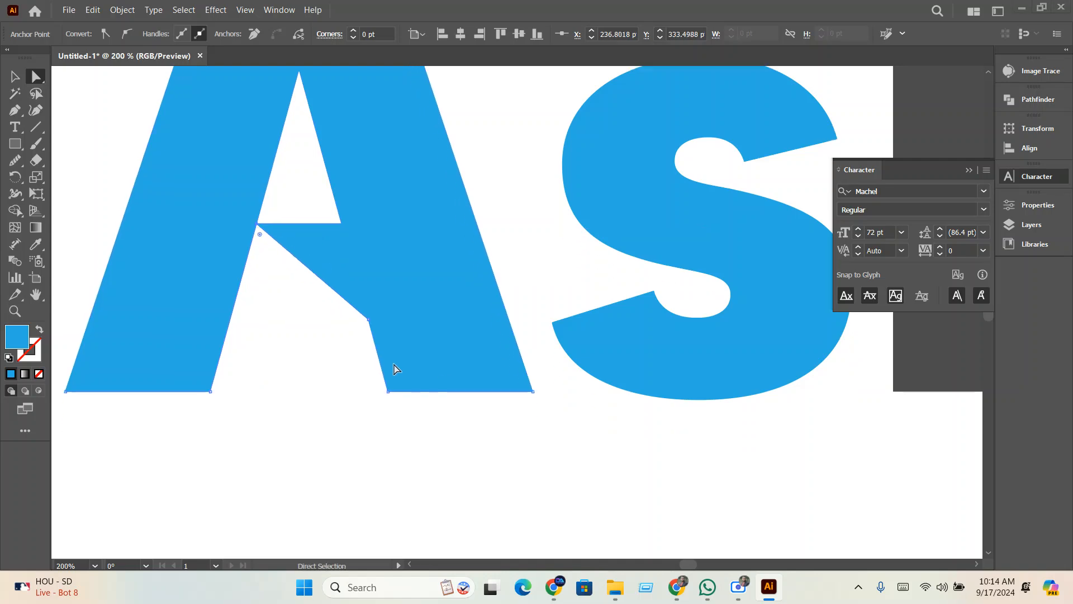
scroll(395, 367, "down", 3)
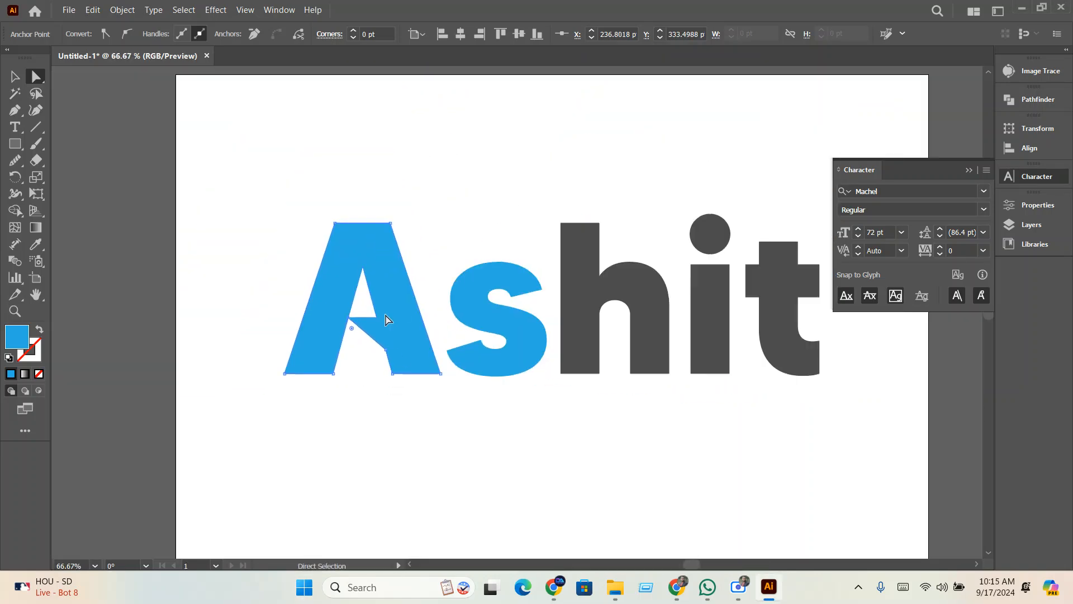
scroll(386, 319, "up", 2)
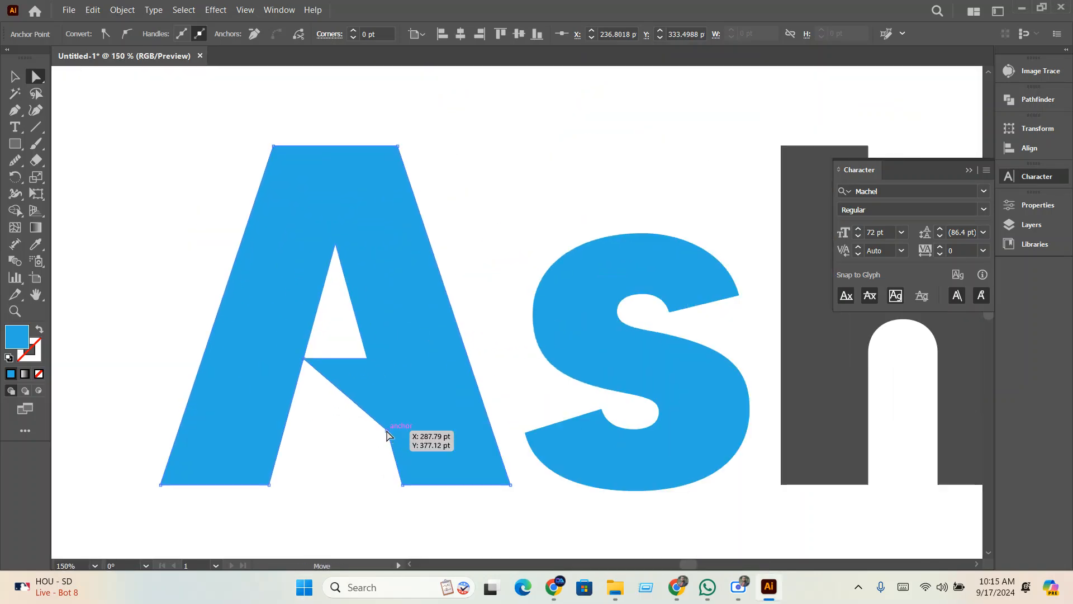
left_click_drag(387, 431, 366, 359)
scroll(367, 361, "down", 1)
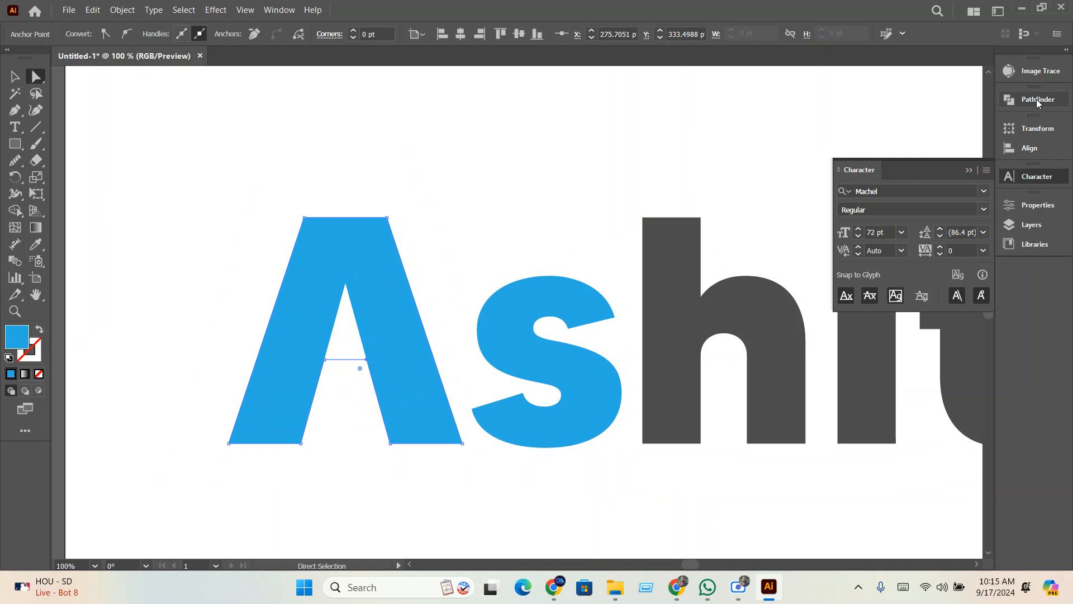
left_click(14, 76)
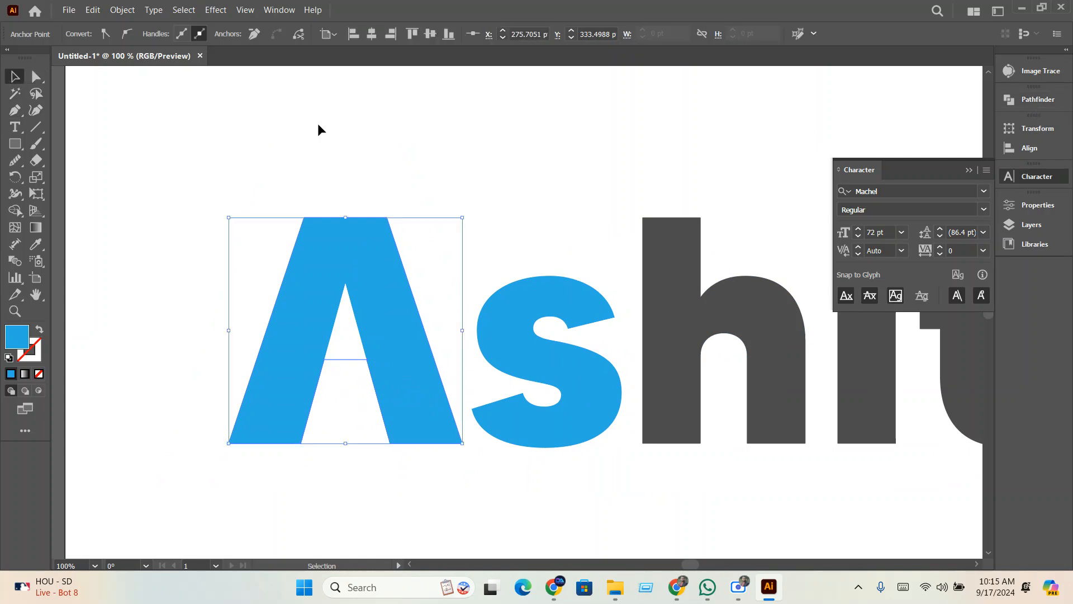
left_click(318, 124)
scroll(318, 124, "down", 2)
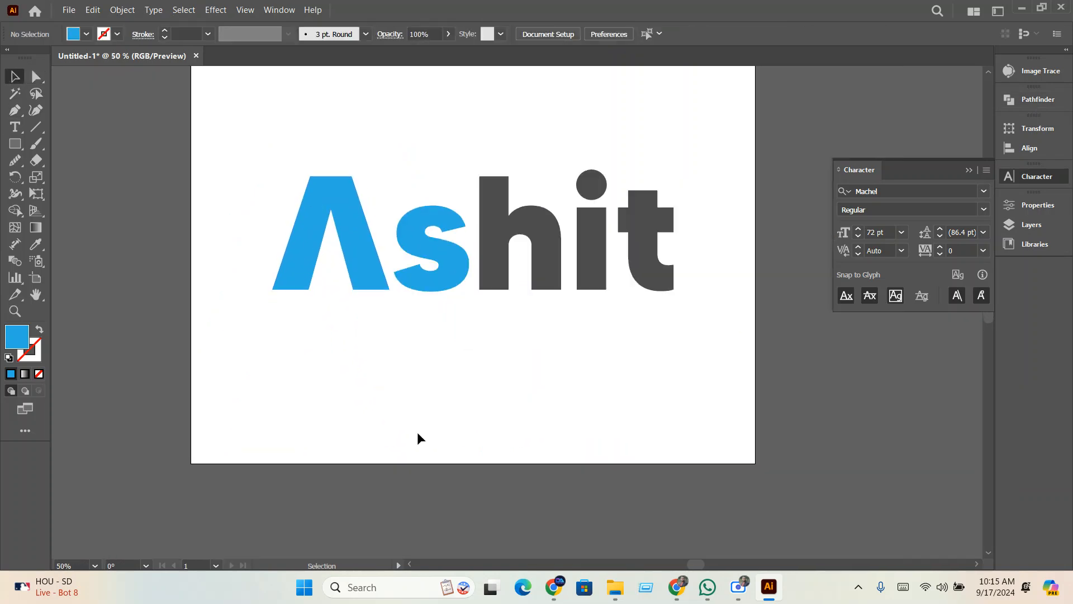
scroll(418, 434, "up", 1)
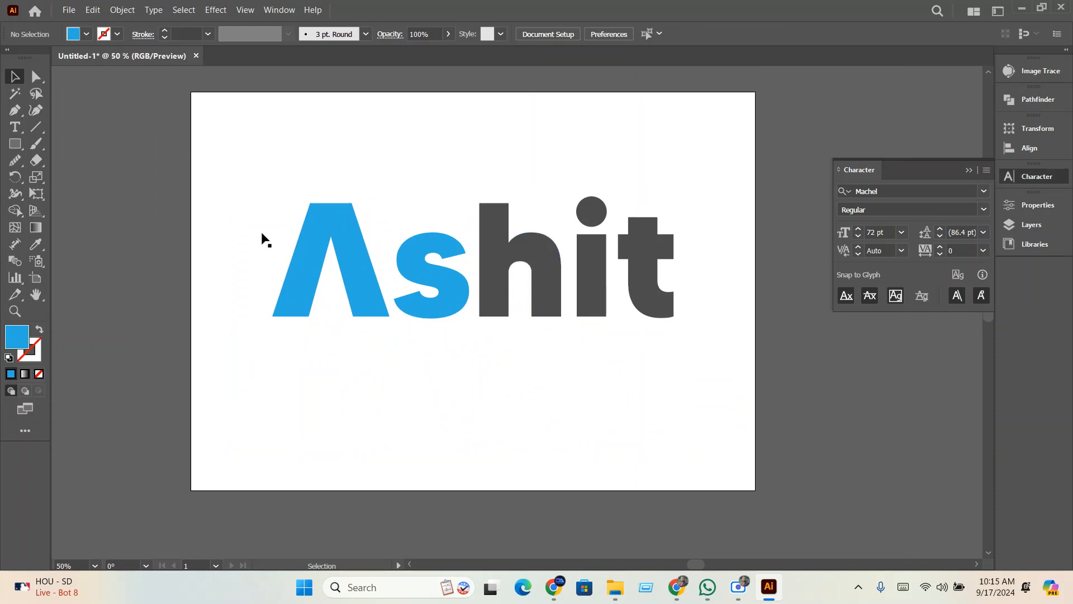
Shift all the colored letters slightly toward the artboard's left side and group them
left_click_drag(263, 172, 736, 330)
left_click_drag(660, 308, 652, 306)
key("ctrl+g")
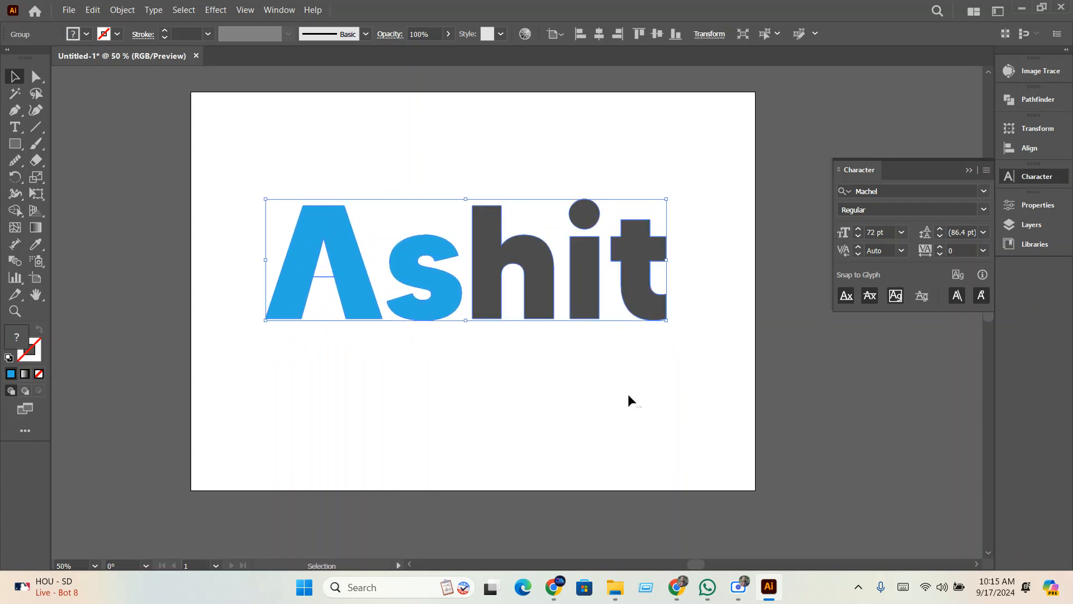
left_click(629, 395)
left_click(737, 588)
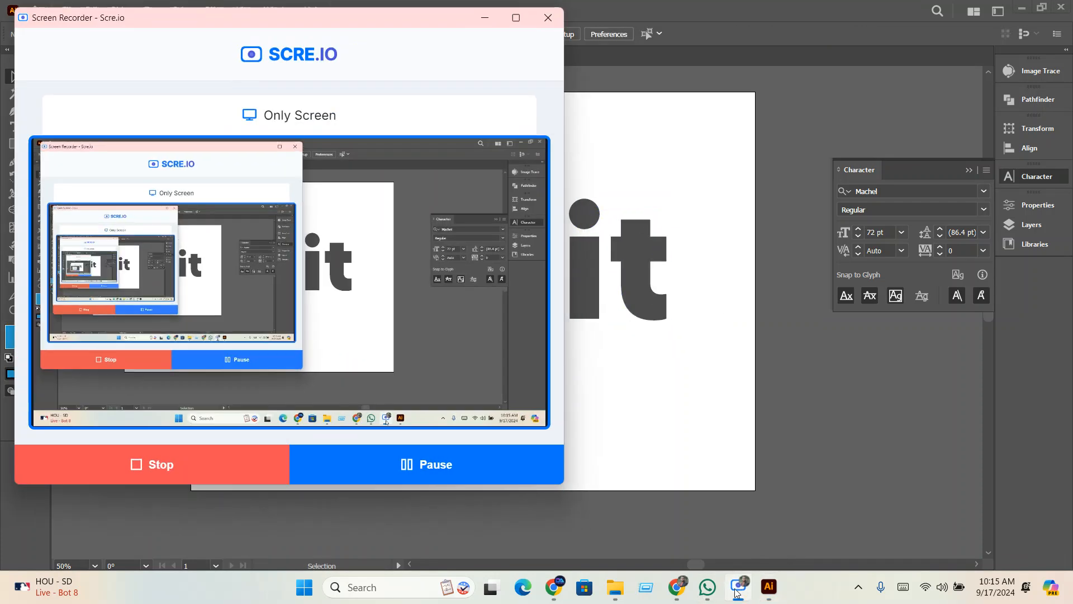
left_click(486, 24)
Move the grouped blue and gray word off the artboard into the empty area to its right
scroll(431, 404, "up", 1)
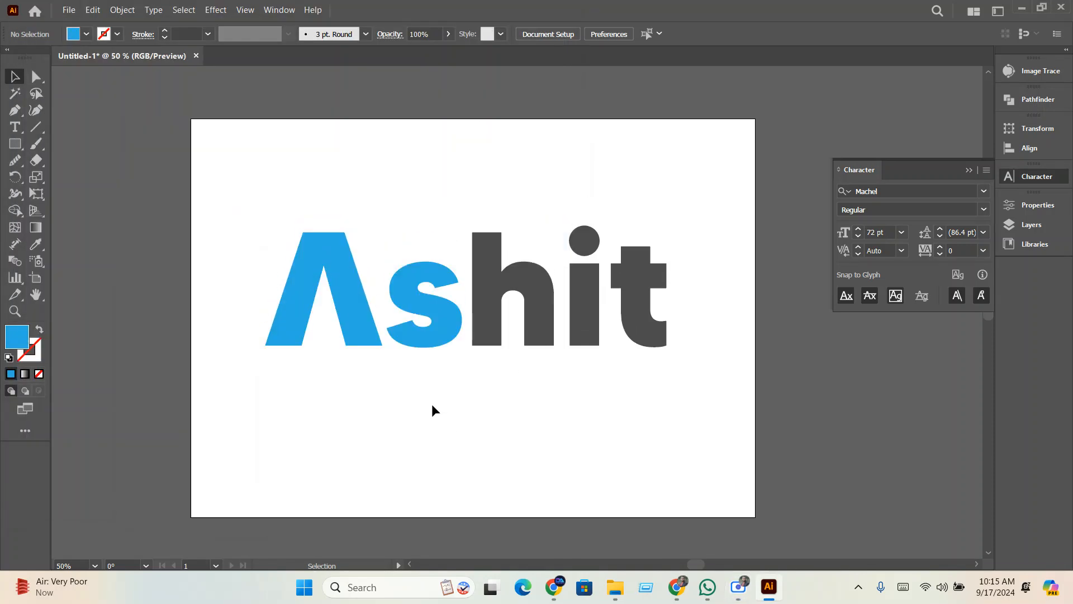
left_click(300, 287)
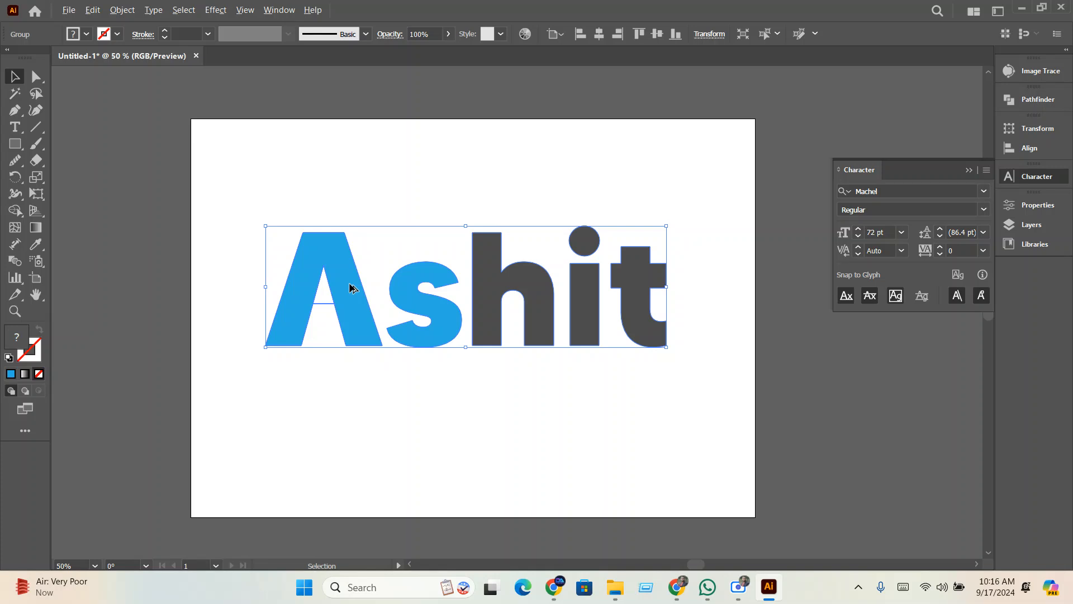
scroll(350, 285, "down", 2)
left_click_drag(407, 302, 684, 337)
scroll(309, 291, "up", 1)
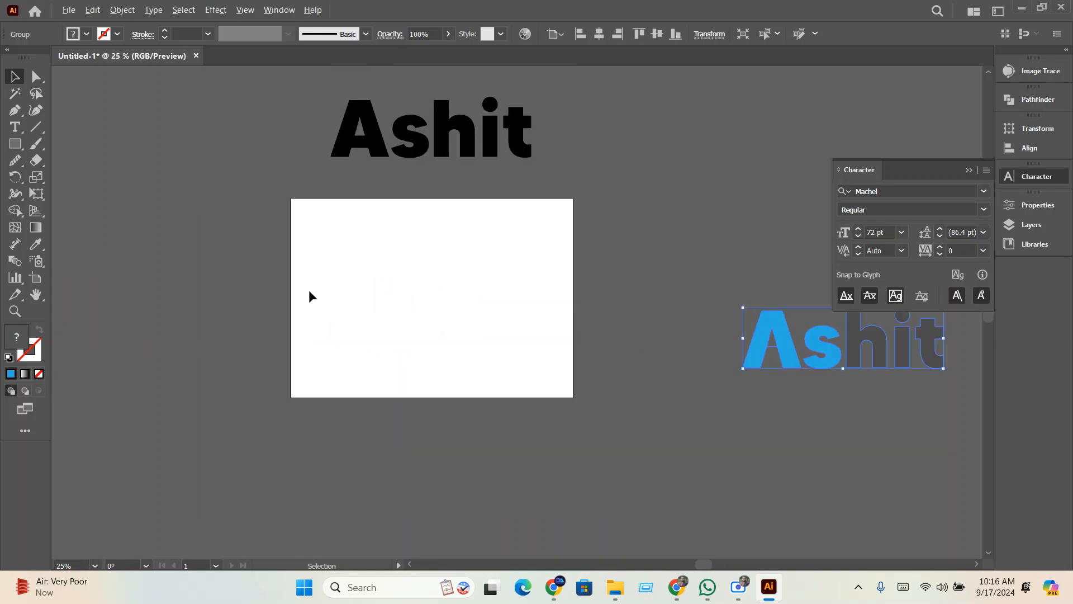
Create an area text box with placeholder text covering most of the empty artboard
left_click(15, 127)
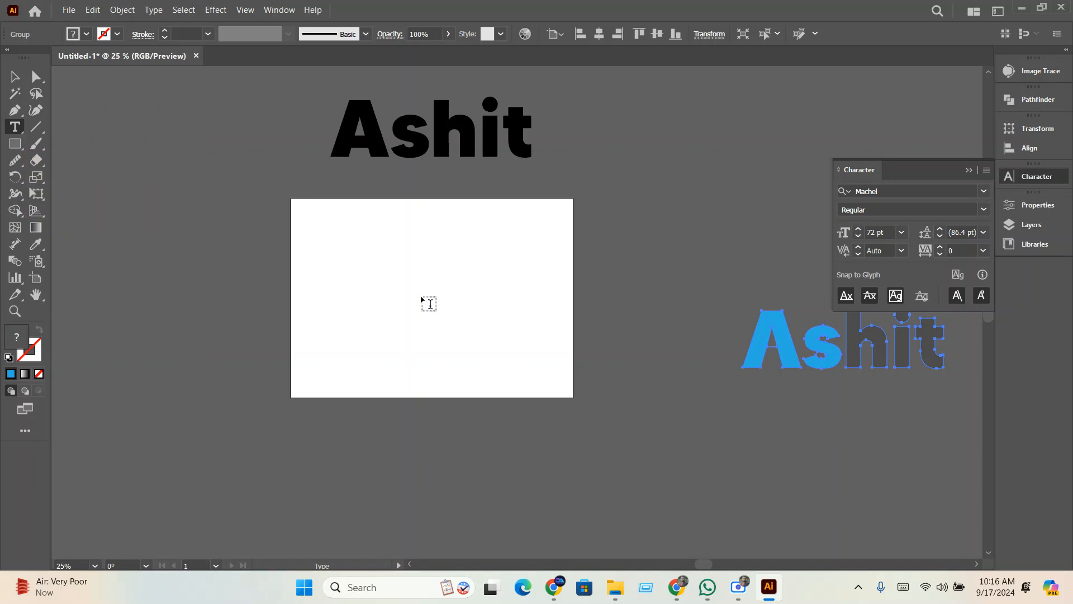
scroll(428, 304, "up", 1)
left_click_drag(282, 196, 598, 400)
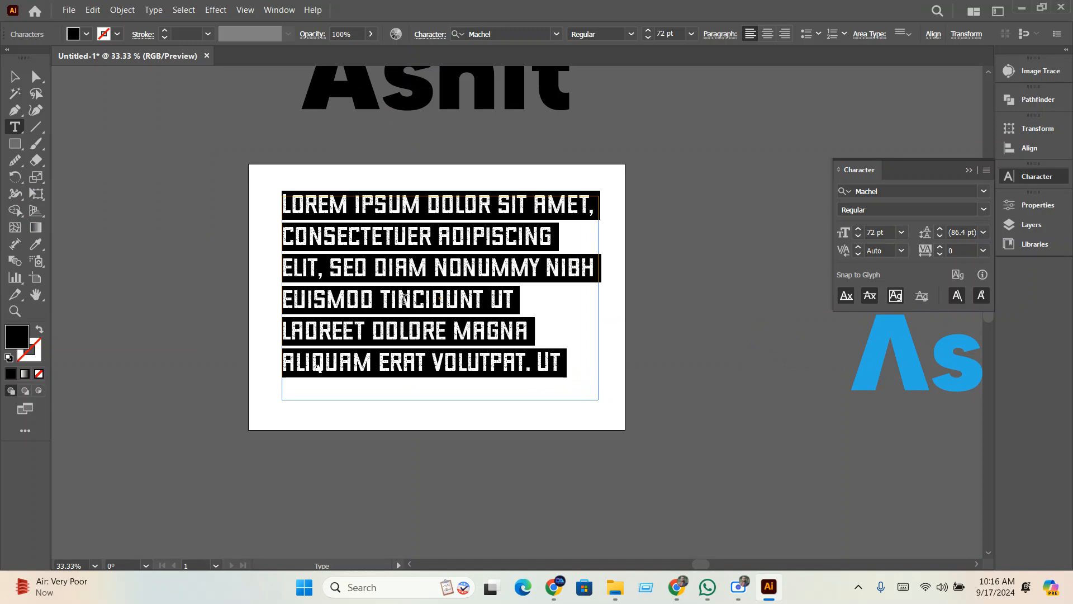
Switch to Chrome, search Google for "lorem ipsum" in a new tab and open the lipsum.com result
mouse_move(676, 587)
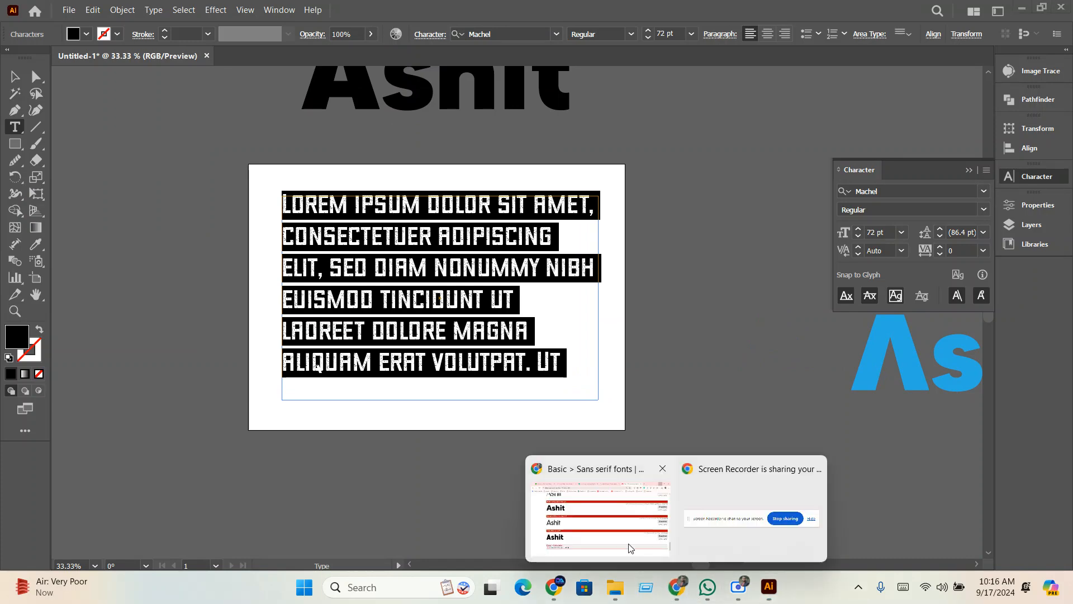
left_click(625, 533)
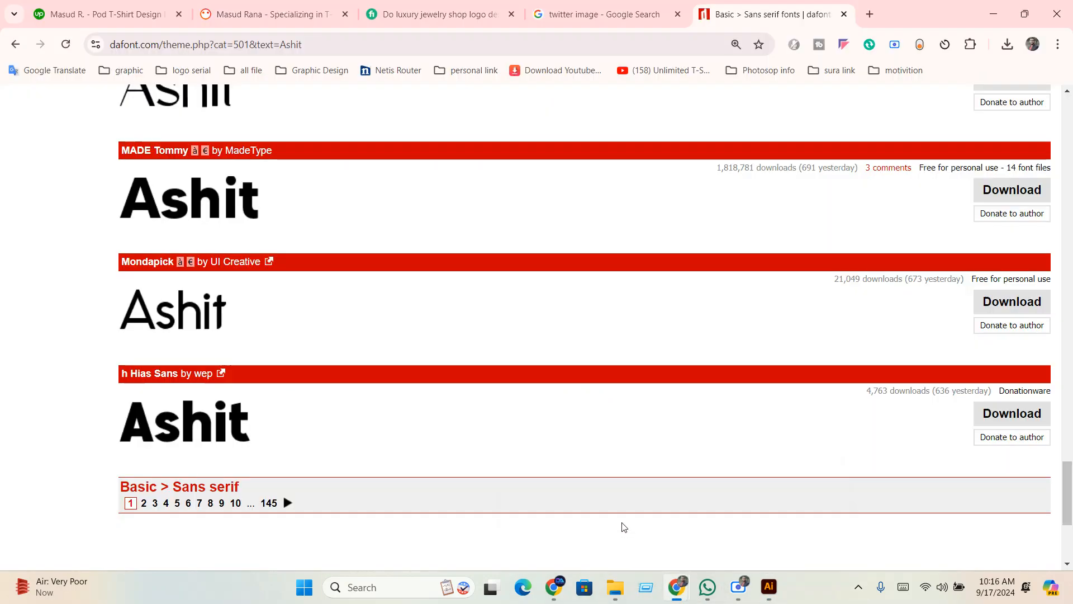
left_click(869, 15)
left_click(488, 285)
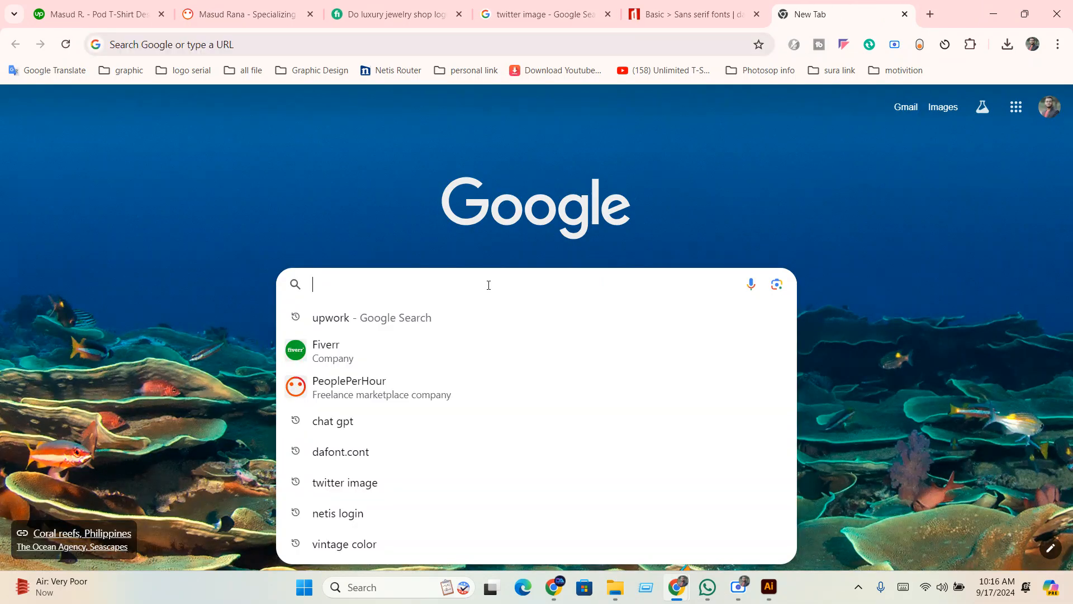
type("lorem")
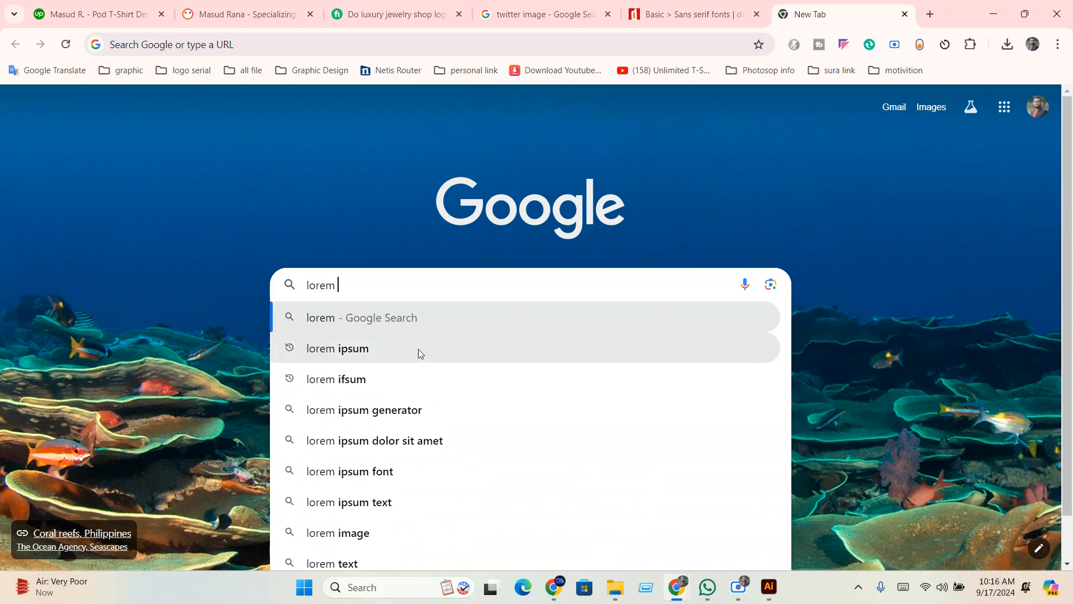
left_click(356, 357)
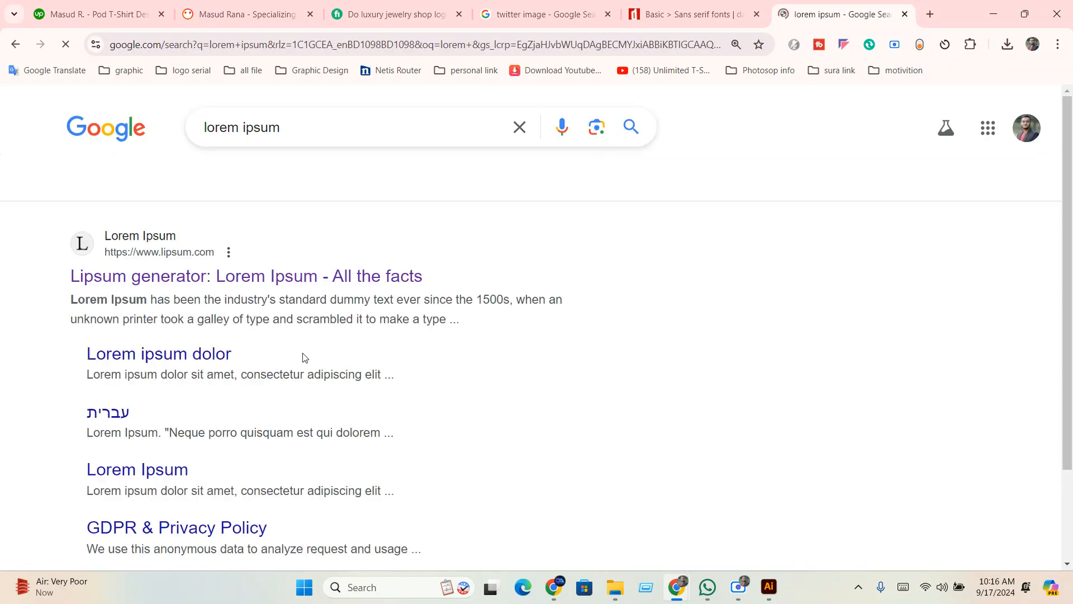
left_click(251, 281)
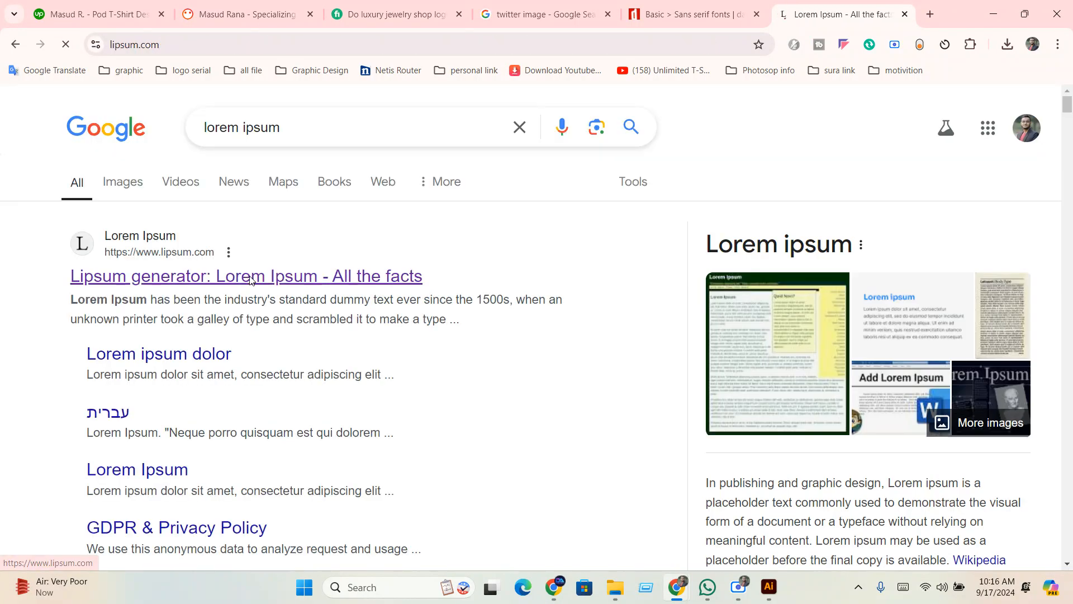
Copy the "What is Lorem Ipsum?" heading and its full paragraph from the lipsum.com page
scroll(323, 305, "down", 2)
scroll(293, 273, "down", 1)
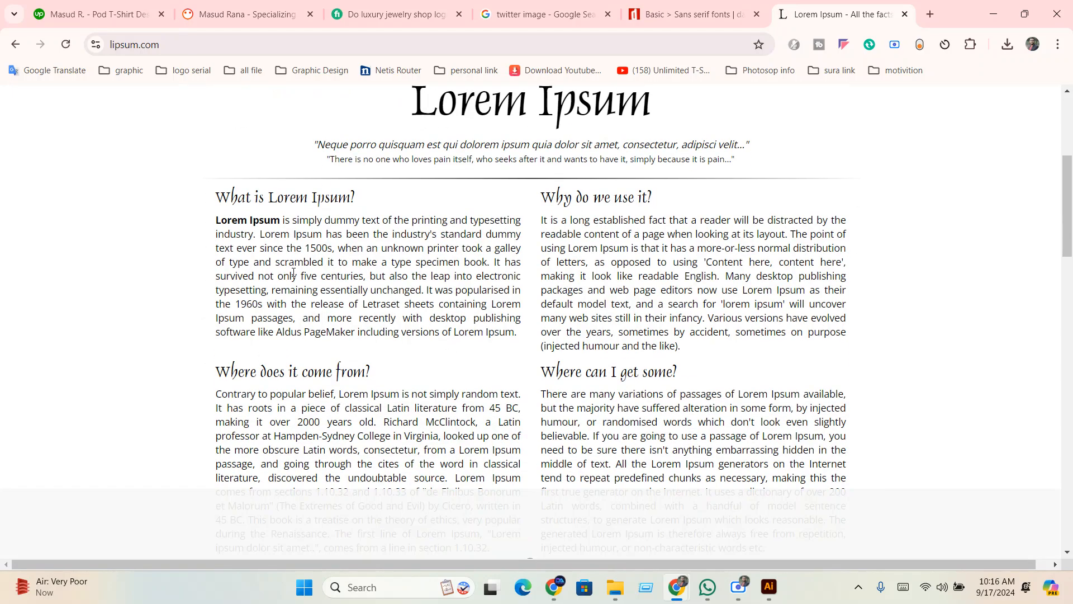
left_click_drag(515, 330, 455, 357)
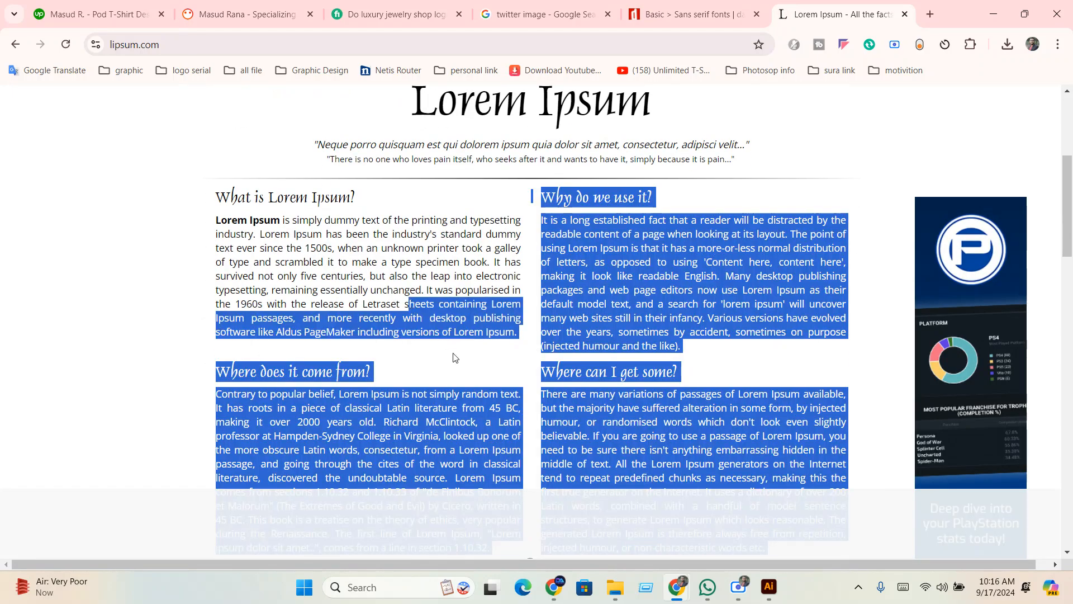
left_click_drag(520, 334, 220, 207)
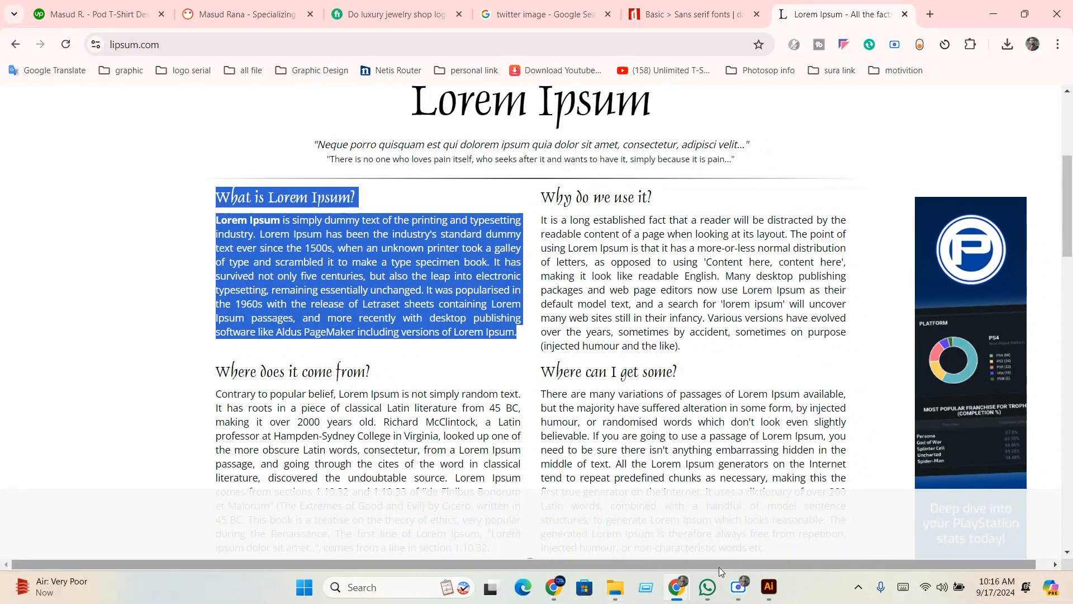
Switch to Illustrator and set the placeholder text's font to Myriad Pro Regular
left_click(769, 586)
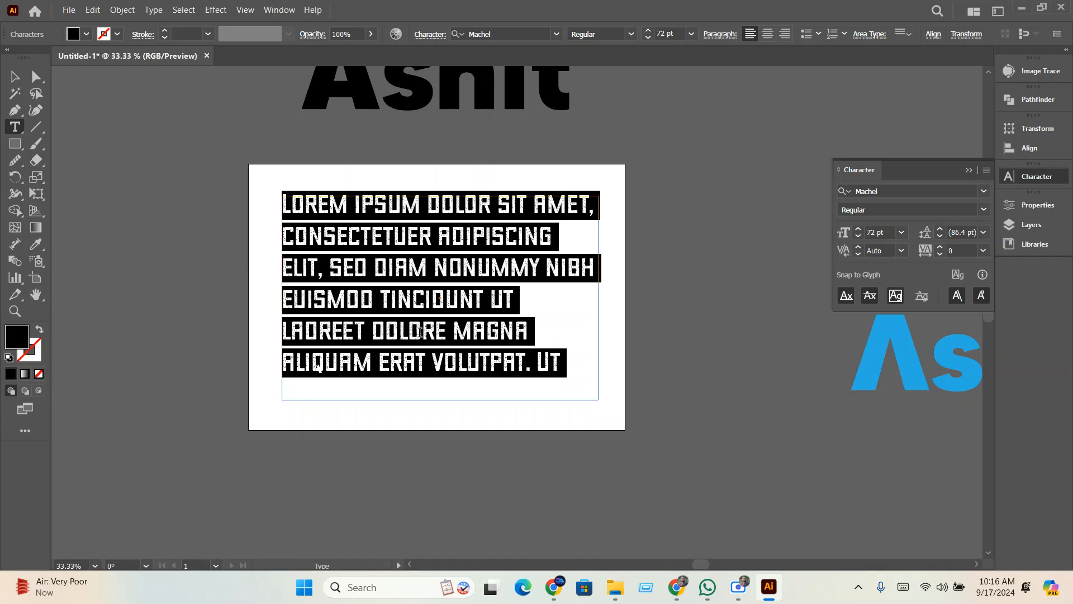
left_click(984, 191)
left_click(969, 304)
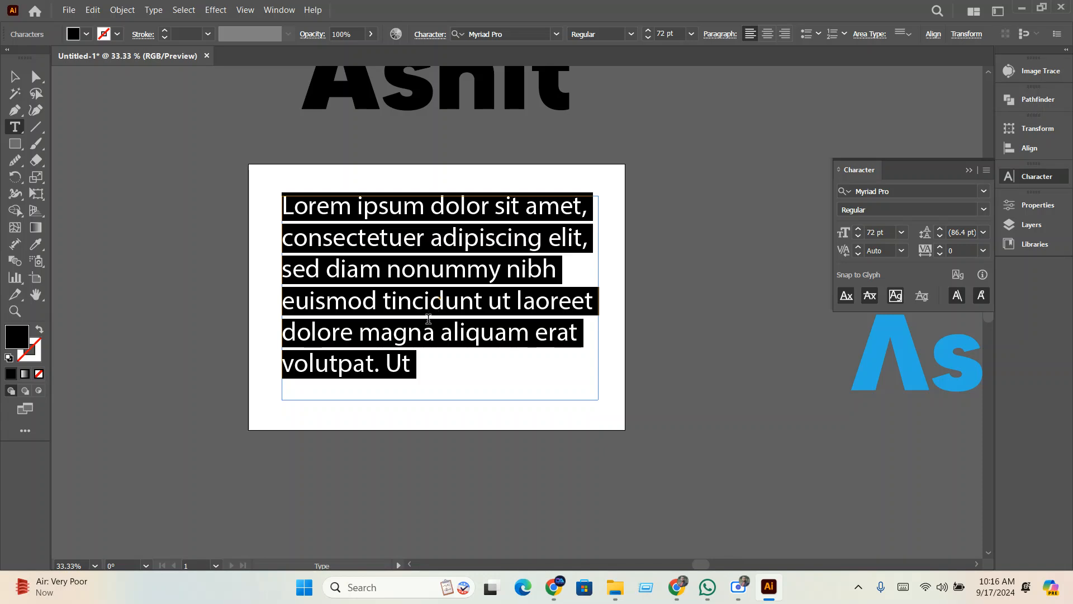
Replace all the placeholder text in the area text box with the copied Lorem Ipsum passage
left_click(283, 240)
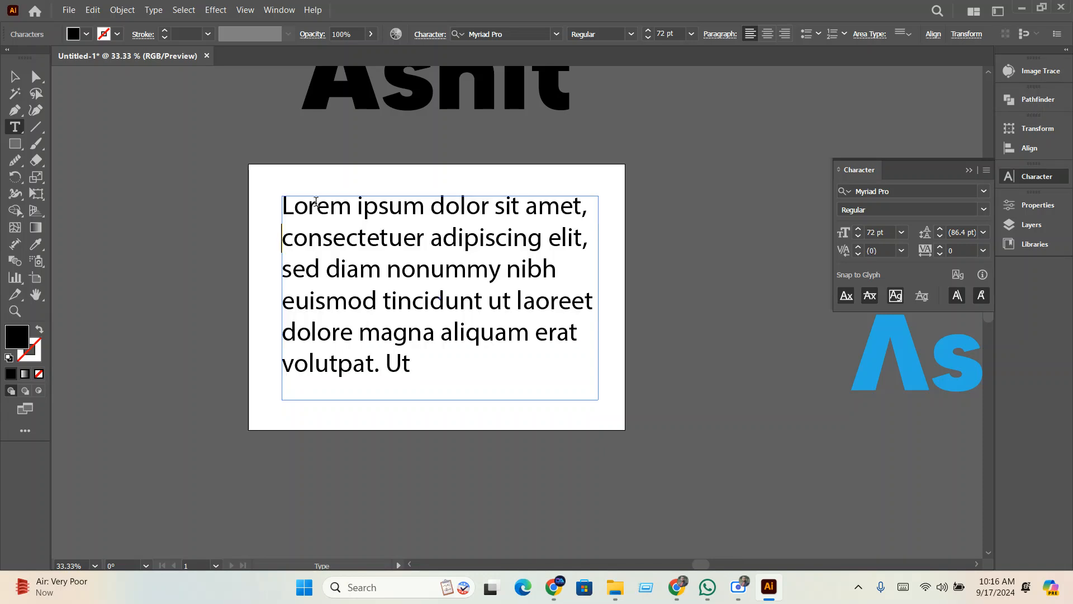
triple_click(370, 264)
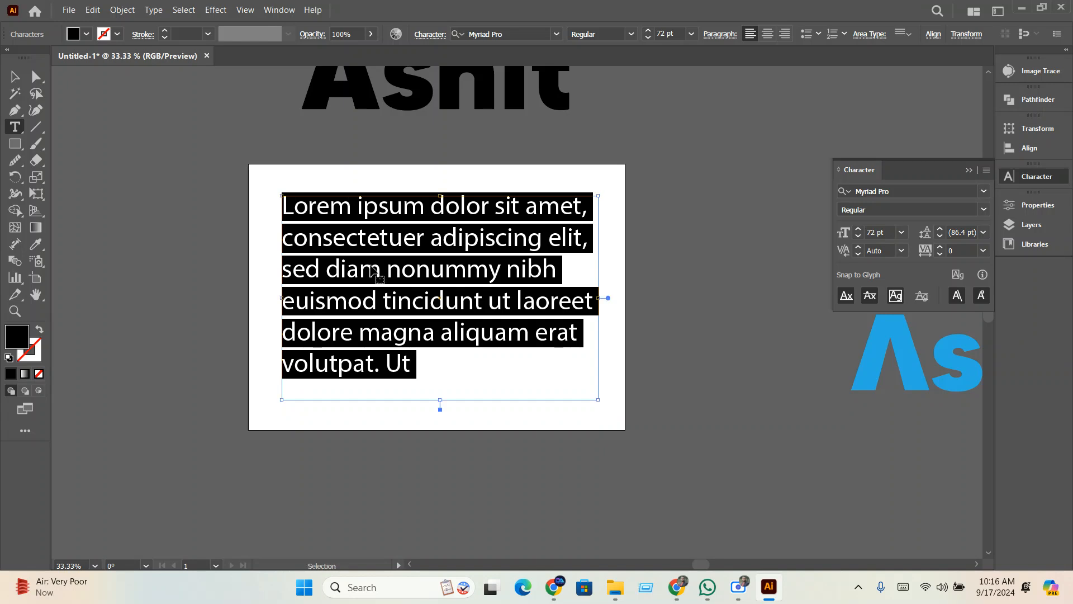
key("ctrl+v")
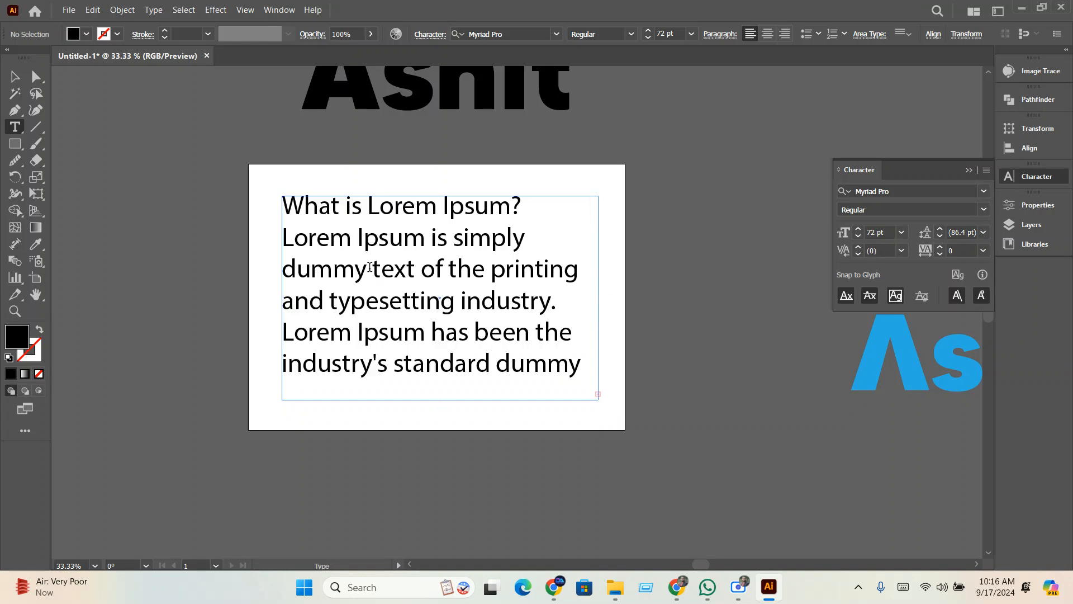
Reduce the font size of all the text in the box to 34 pt
triple_click(319, 255)
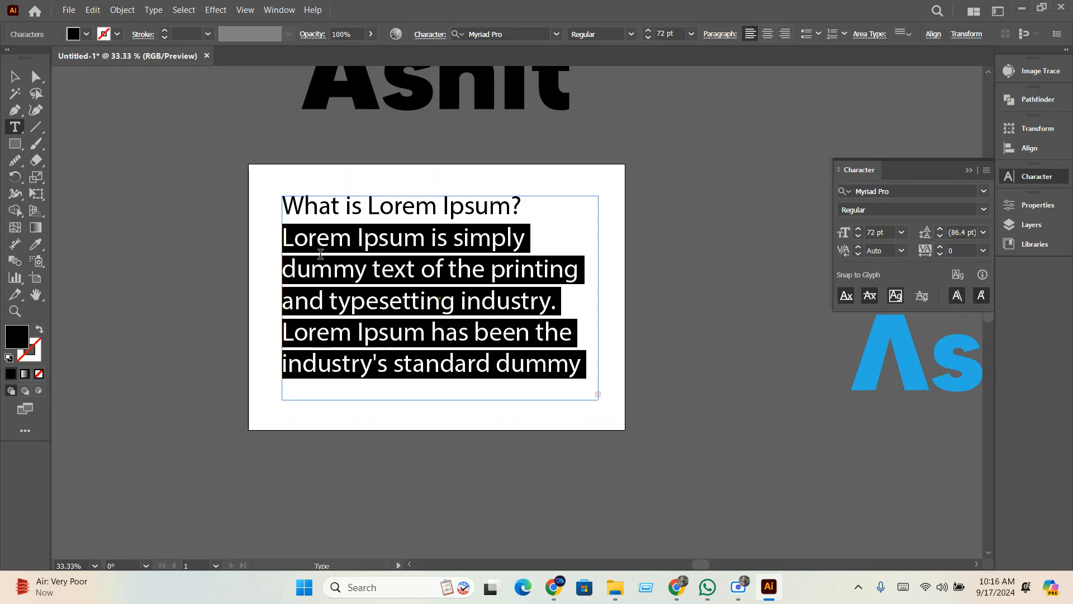
key("ctrl+a")
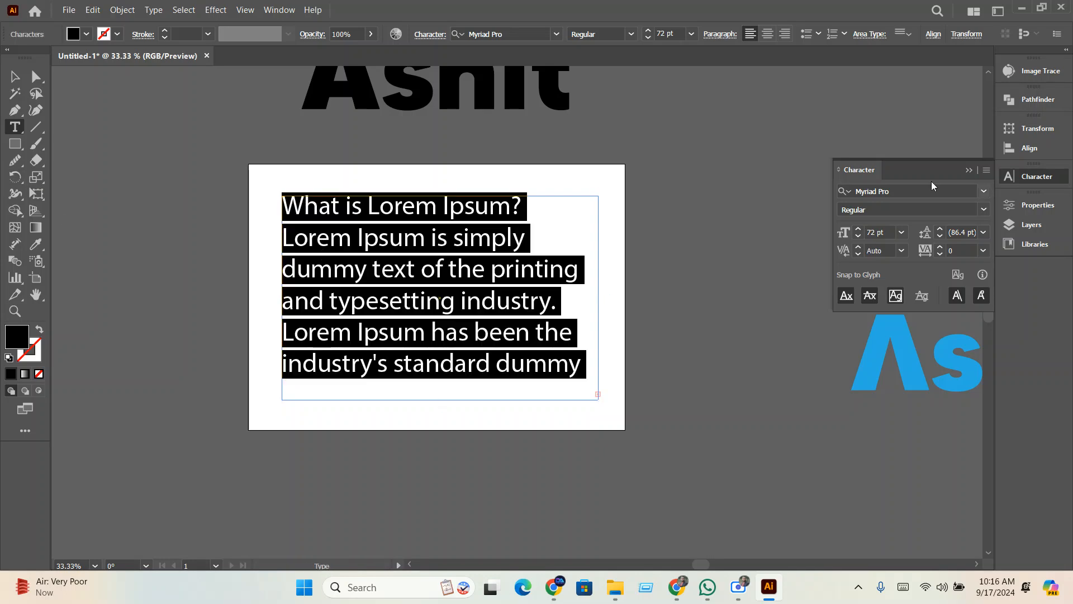
left_click(891, 231)
key("Down")
key("Down")
key("Down")
key("Down")
key("Down")
key("Down")
key("Down")
key("Down")
key("Down")
key("Down")
key("Down")
key("Down")
key("Down")
key("Down")
key("Down")
key("Down")
key("Down")
key("Down")
key("Down")
key("Down")
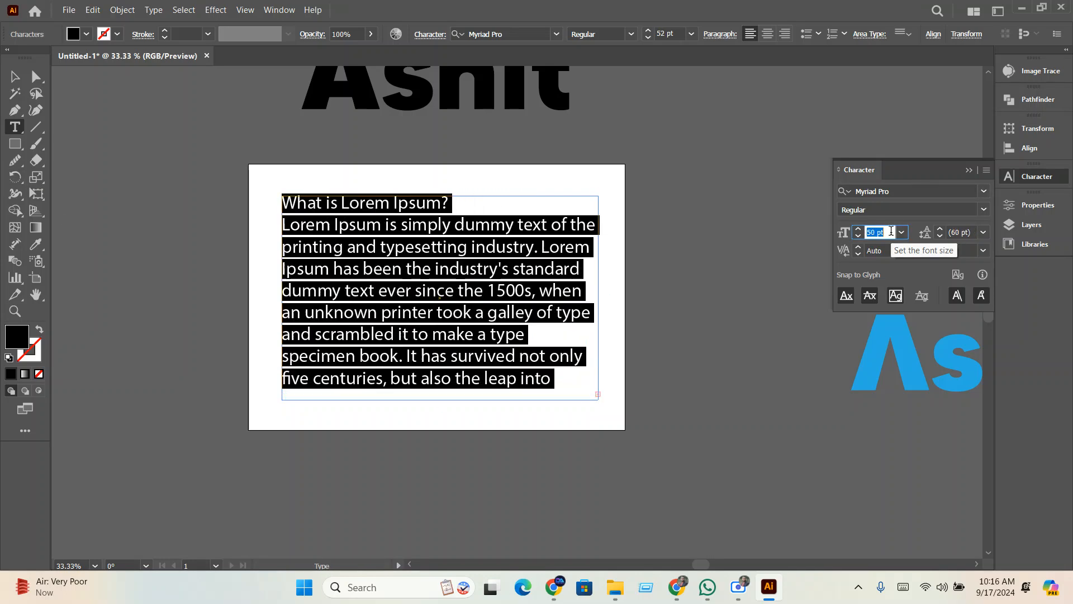
key("Down")
key("Down")
key("Down")
key("Down")
key("Down")
key("Down")
key("Down")
key("Down")
key("Down")
key("Down")
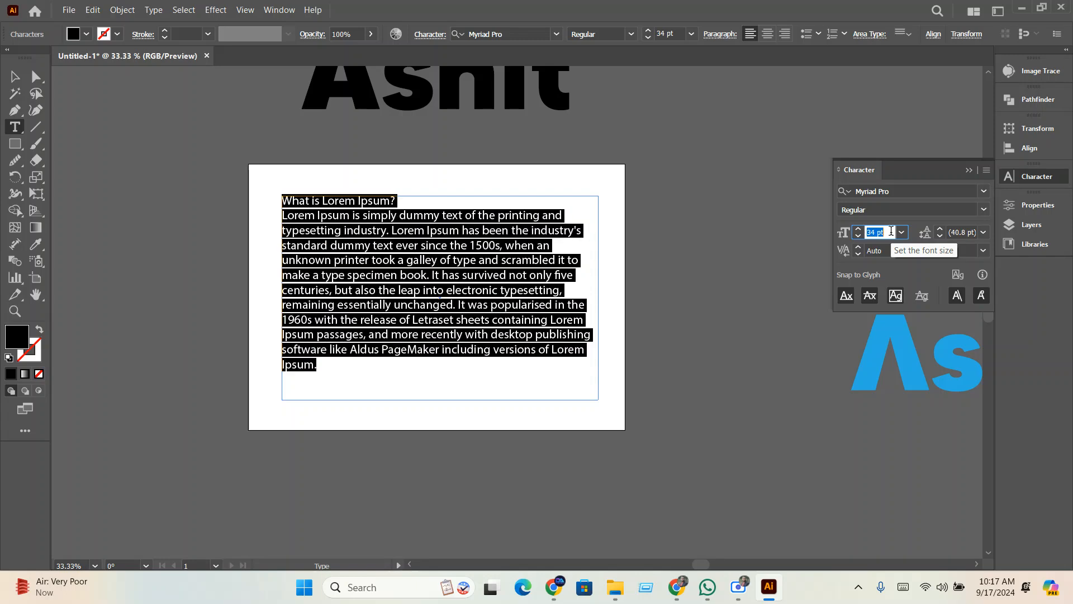
Widen the text box to nearly the artboard's full width, shorten it from below and place it in the artboard's upper part
left_click(15, 76)
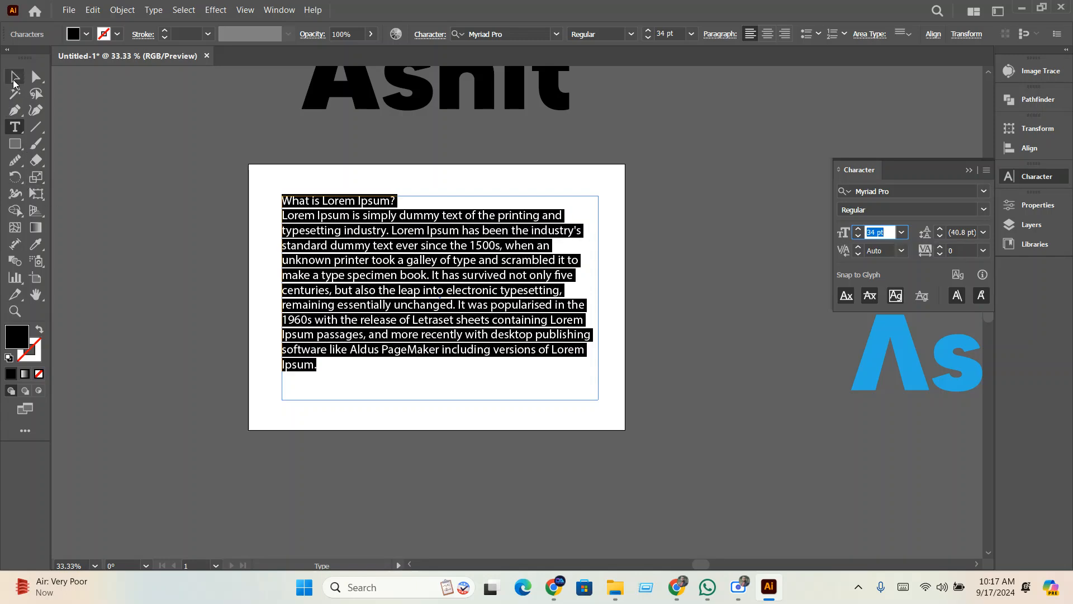
left_click(393, 417)
left_click_drag(282, 298, 253, 298)
left_click_drag(608, 298, 620, 298)
mouse_move(376, 230)
left_mouse_down()
mouse_move(378, 211)
mouse_move(381, 220)
left_mouse_up()
left_click_drag(444, 390, 436, 356)
scroll(469, 314, "up", 1)
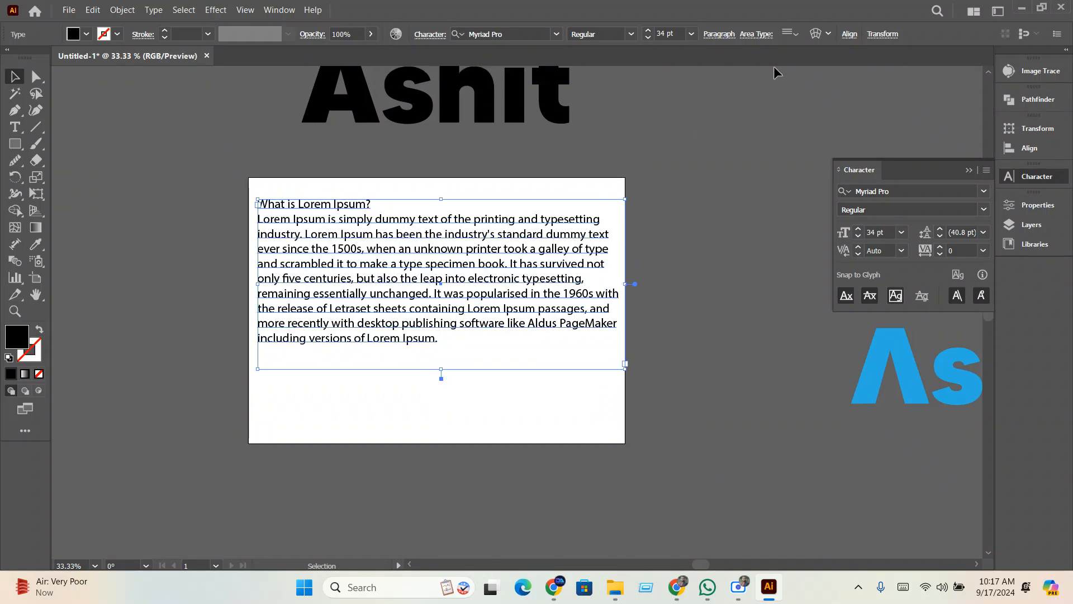
Try centered and right alignment on the text box and finish with justified text whose last line is aligned left
left_click(545, 397)
left_click(518, 268)
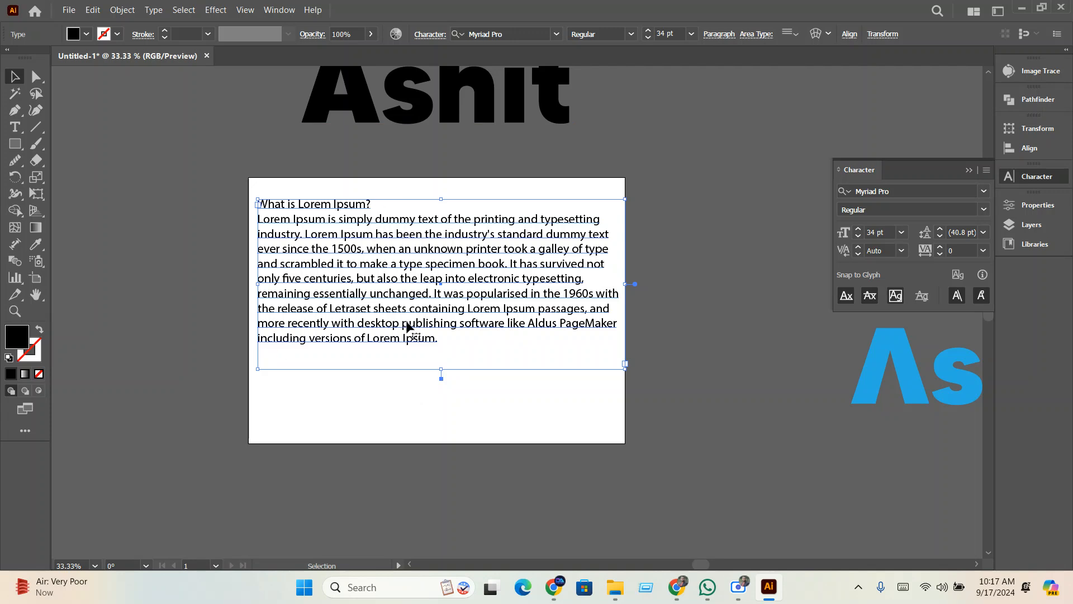
left_click(709, 39)
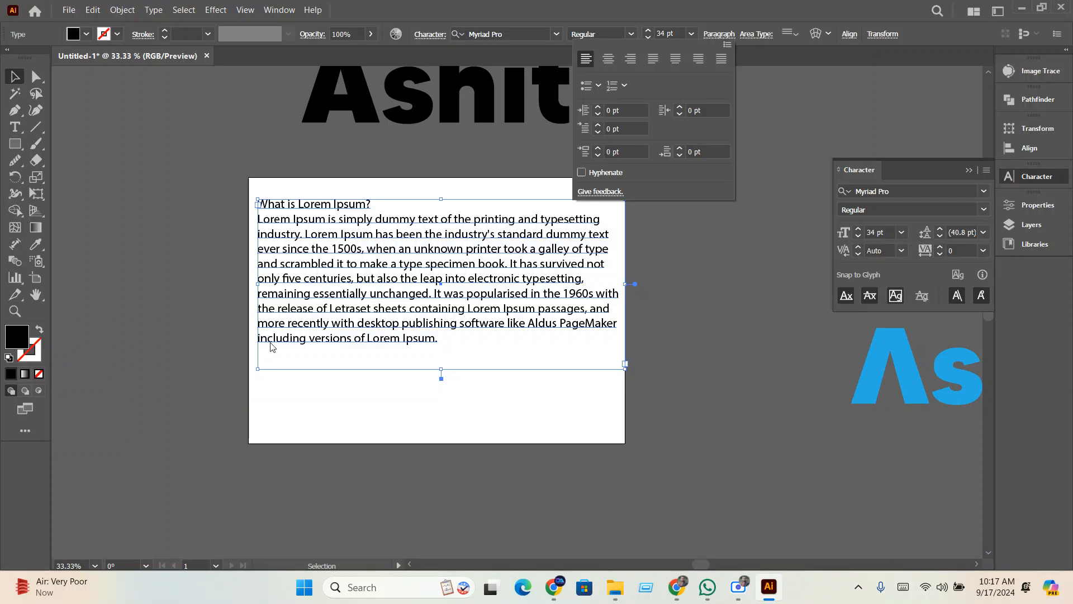
left_click(608, 58)
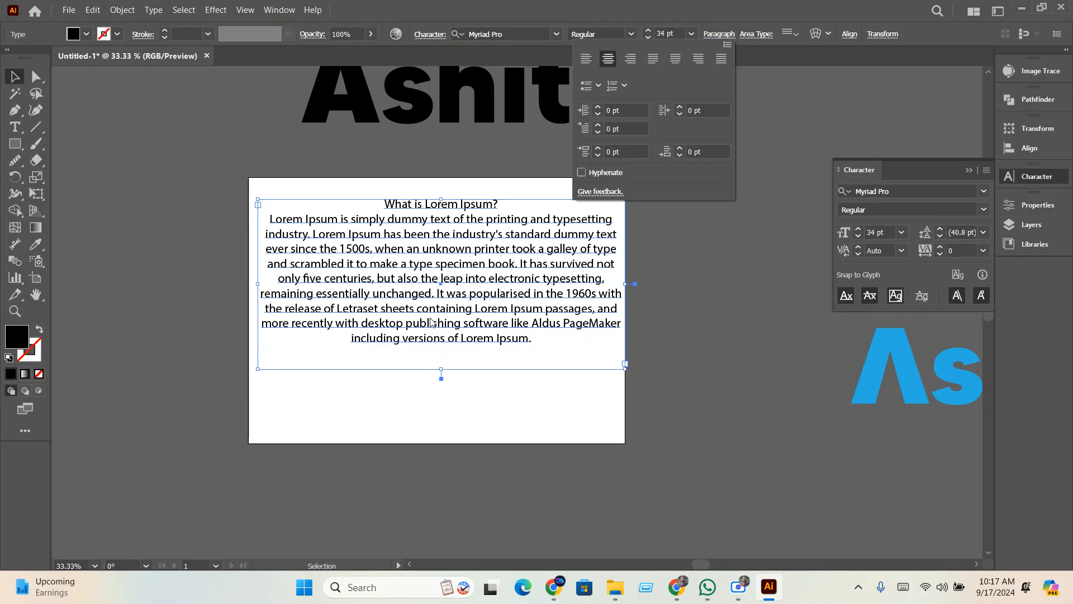
left_click(629, 60)
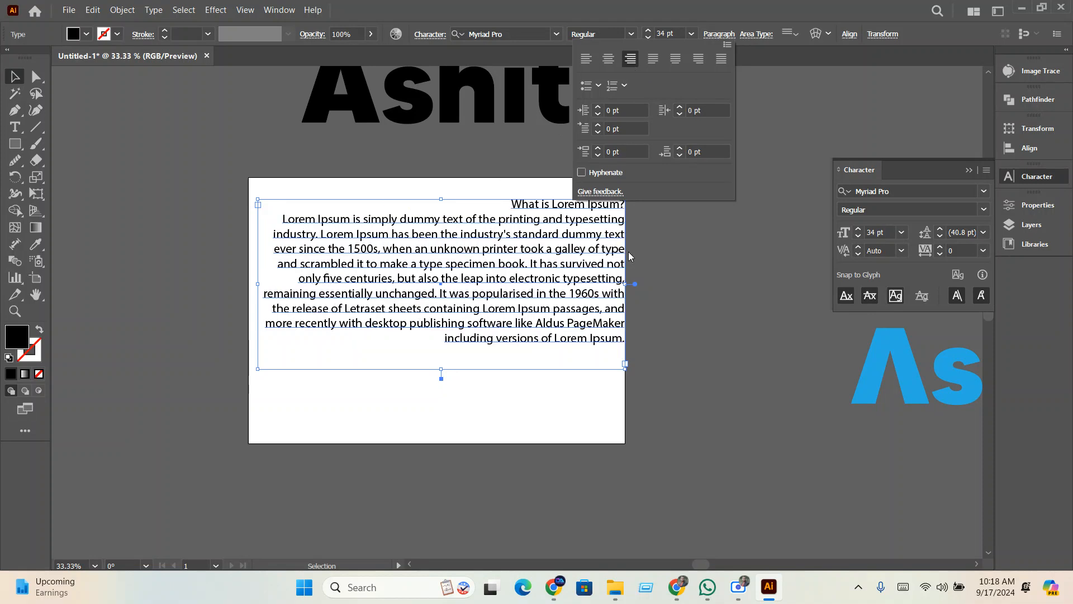
left_click(653, 59)
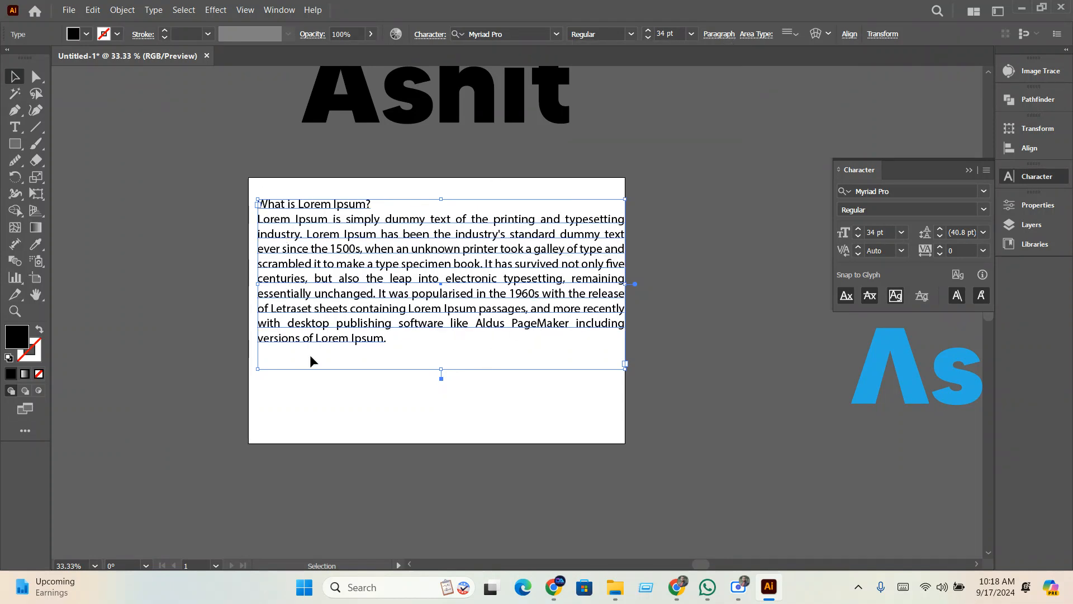
Nudge the text box slightly toward the artboard's left edge and set its text to 82 tracking and 35 pt size
left_click(355, 425)
left_click_drag(381, 298, 375, 299)
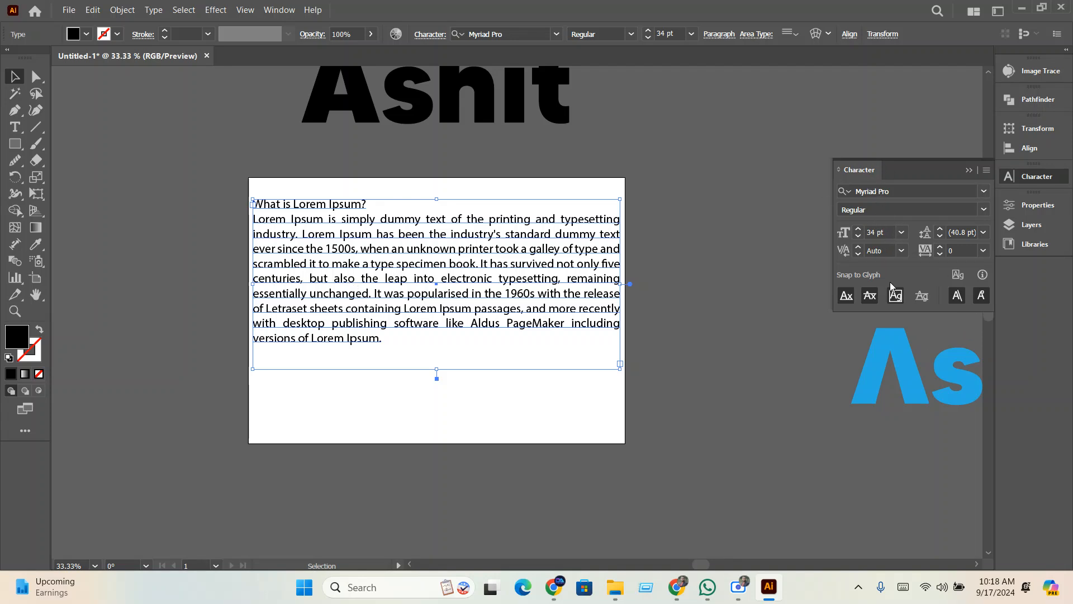
left_click(956, 251)
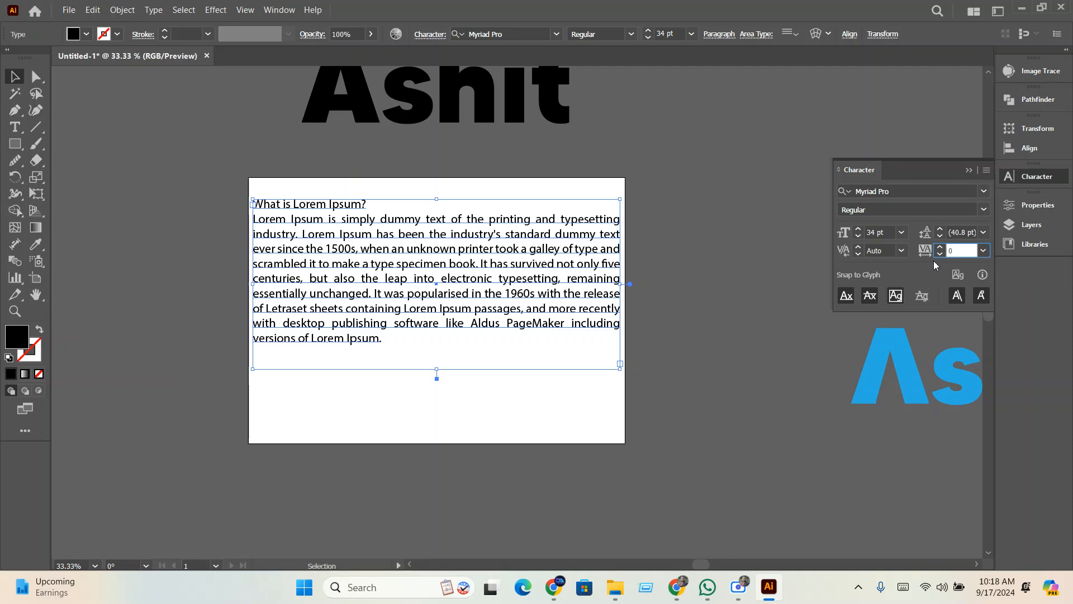
scroll(960, 251, "up", 20)
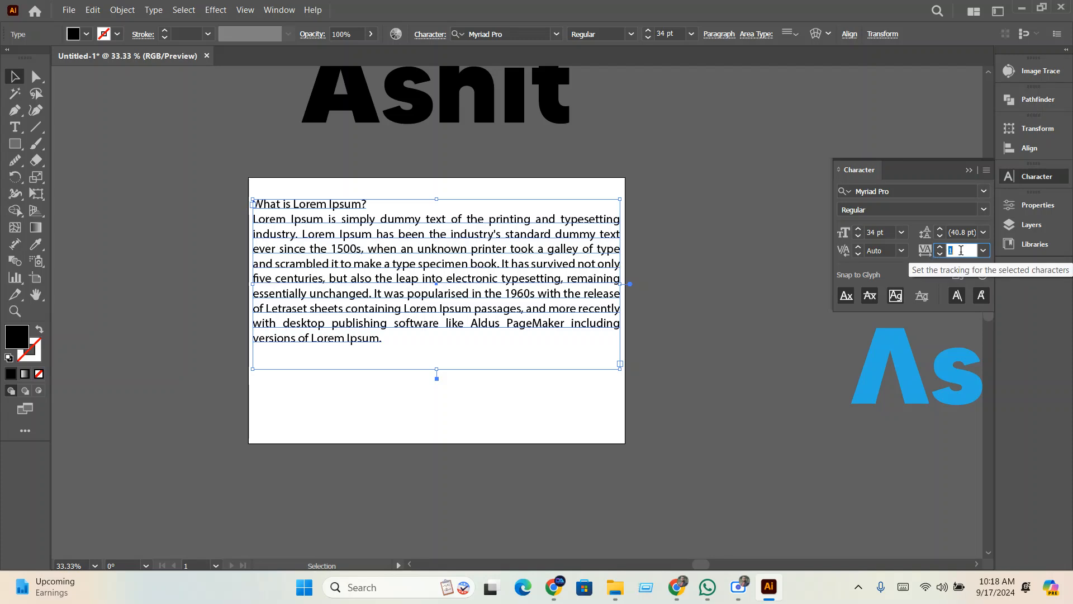
scroll(962, 250, "up", 20)
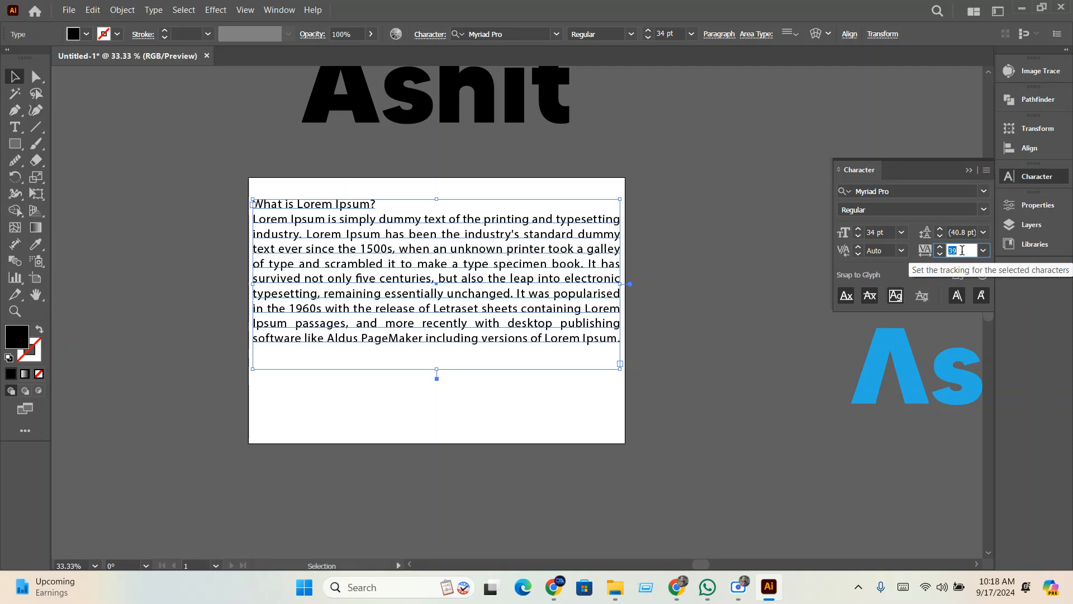
scroll(970, 250, "up", 13)
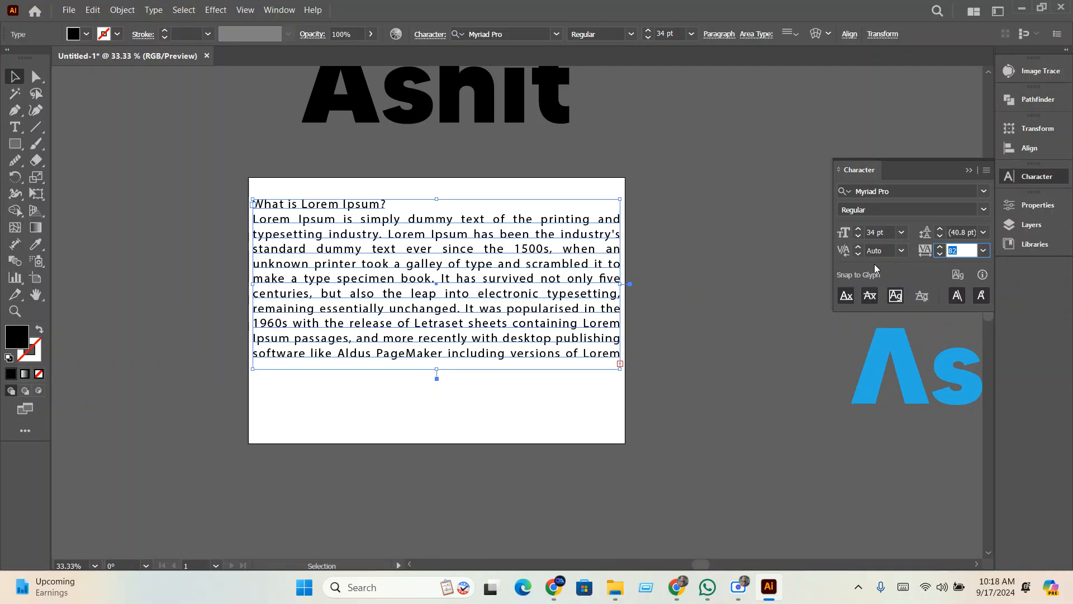
left_click(886, 232)
scroll(887, 231, "up", 1)
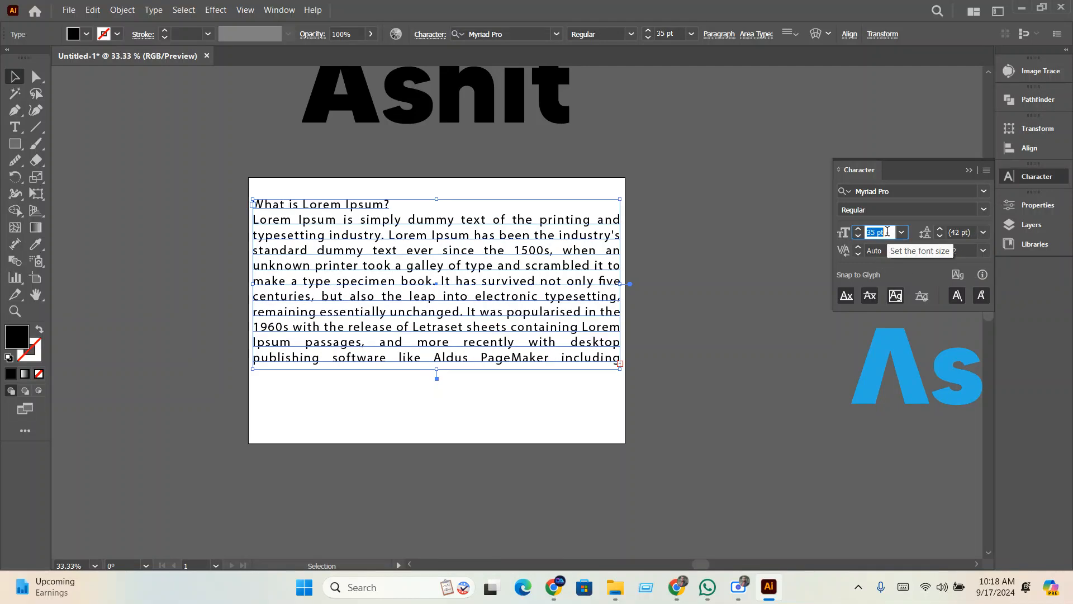
left_click(738, 587)
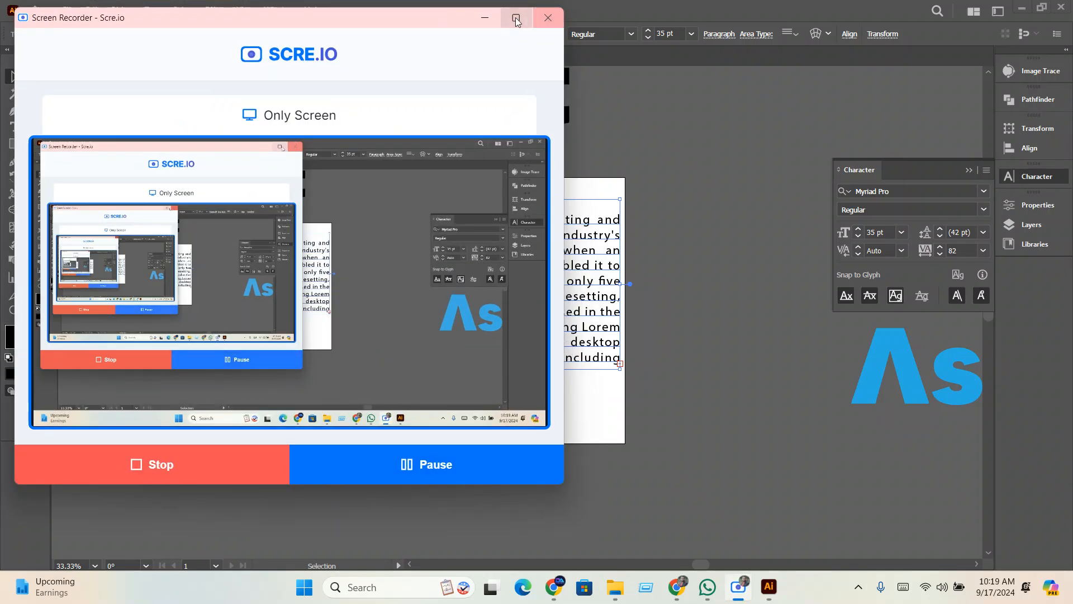
left_click(484, 18)
Extend the text box down almost to the artboard's lower edge and set the font size to 39 pt
scroll(447, 447, "up", 1)
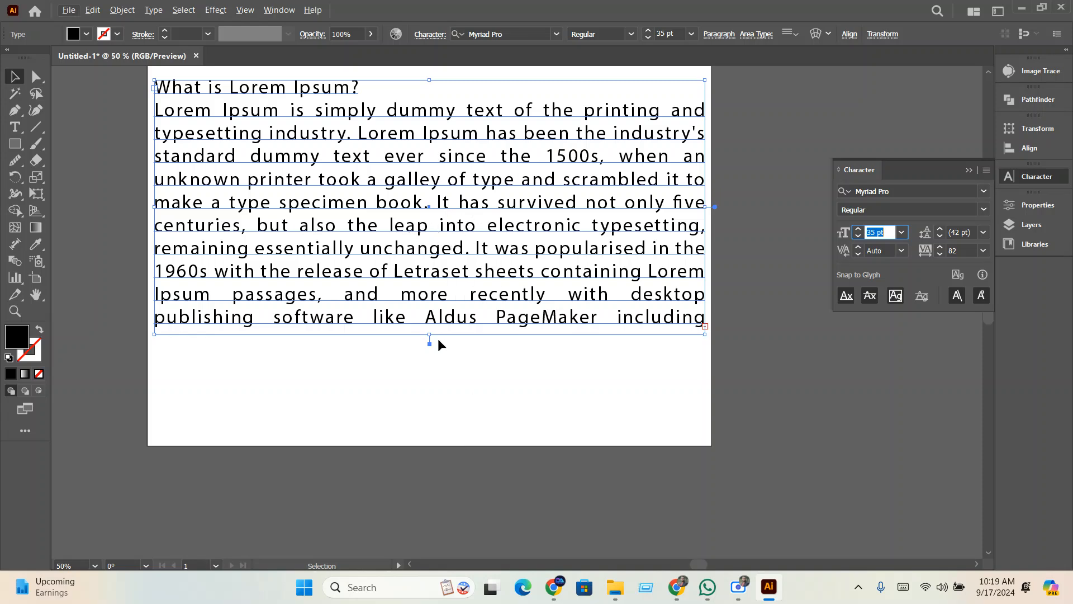
left_click_drag(431, 338, 429, 416)
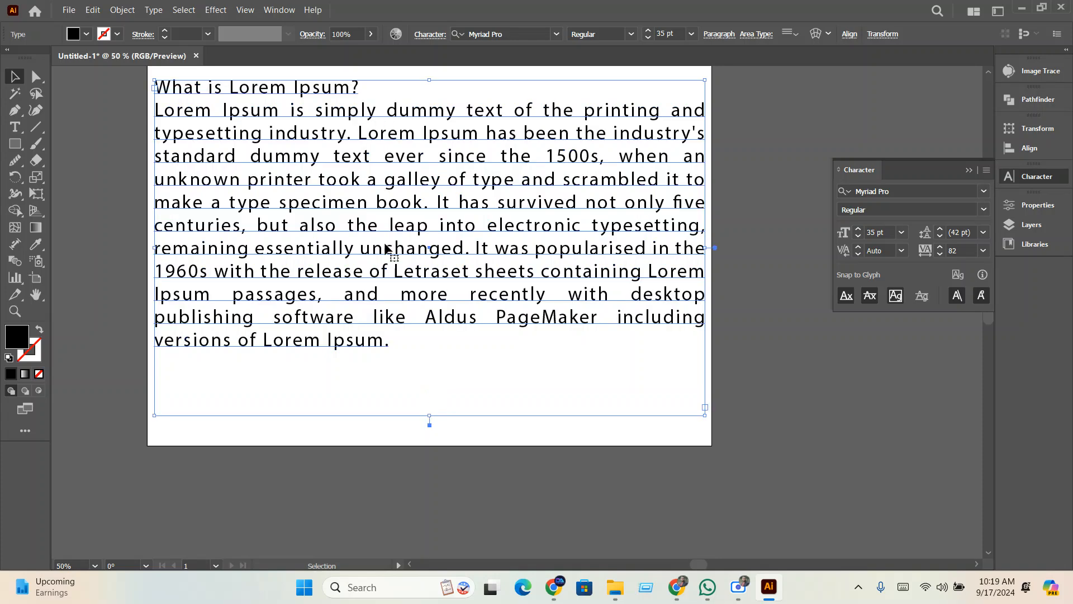
left_click(873, 230)
key("Up")
key("Up")
key("Up")
key("Up")
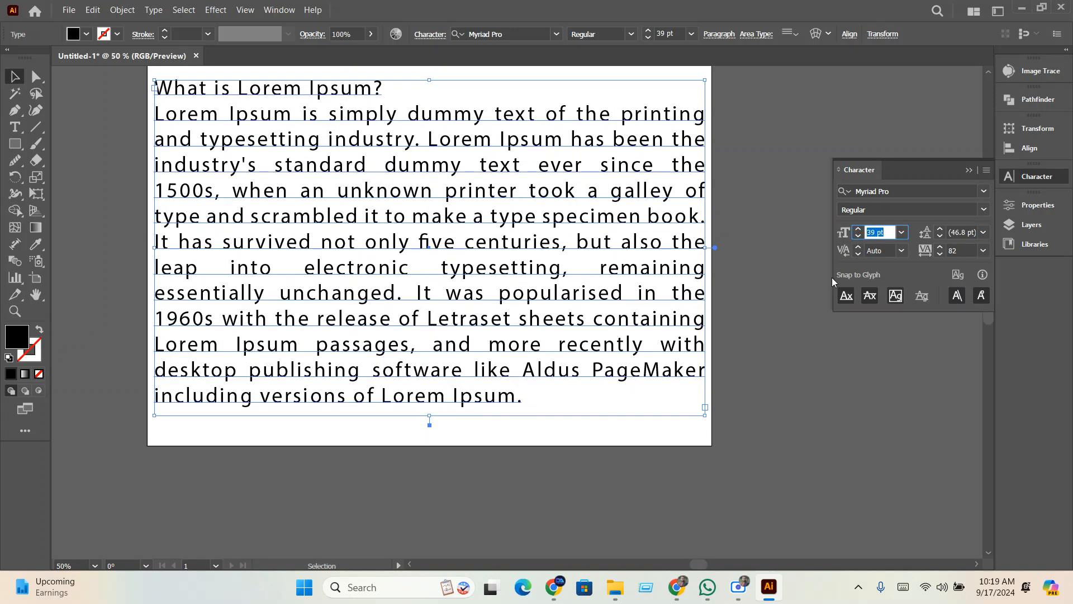
Increase the paragraph's leading to 55 pt and raise it further to 57 pt
left_click(965, 232)
type("55")
key("Return")
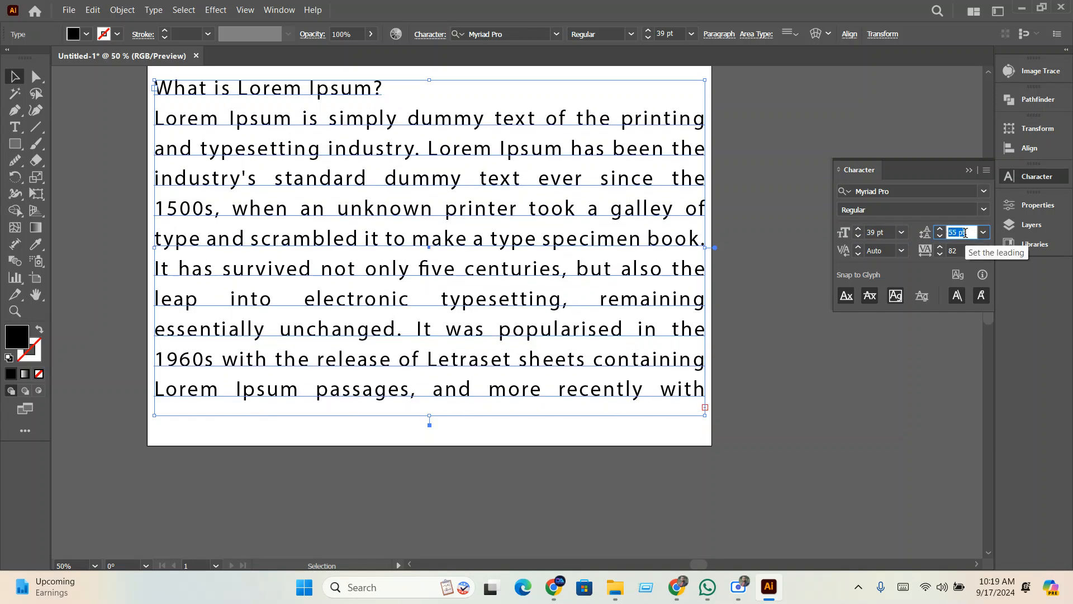
key("Up")
key("Up")
left_click(898, 274)
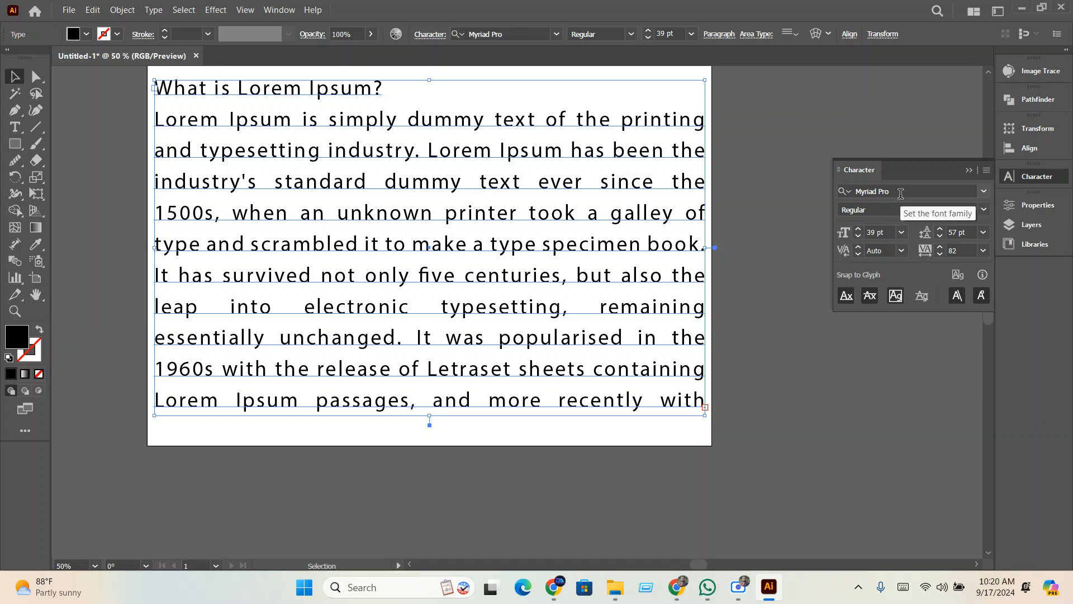
Change the text's font to Source Serif Variable and make the text box slightly narrower and shorter from its lower-right corner
left_click(982, 191)
scroll(895, 317, "down", 2)
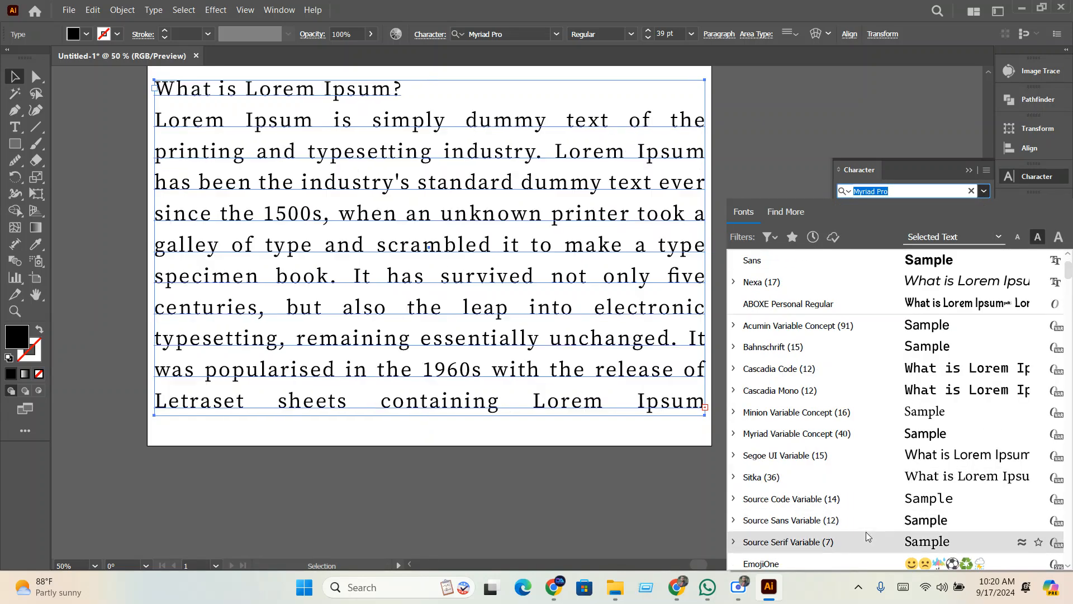
left_click(867, 536)
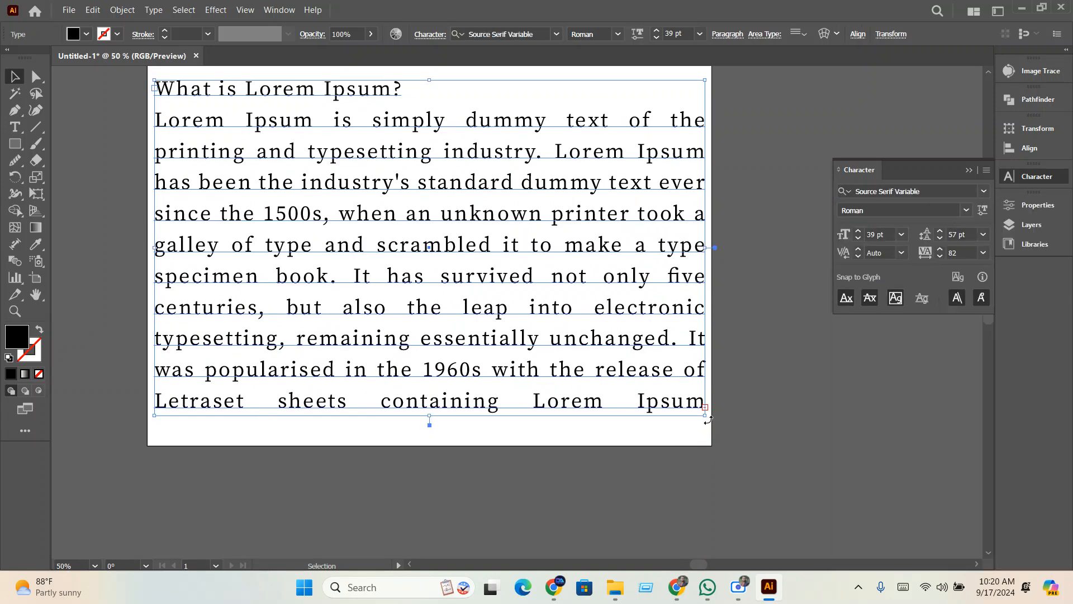
left_click_drag(705, 416, 675, 400)
scroll(643, 402, "up", 1)
Delete the Lorem Ipsum text box from the artboard
left_click(595, 397)
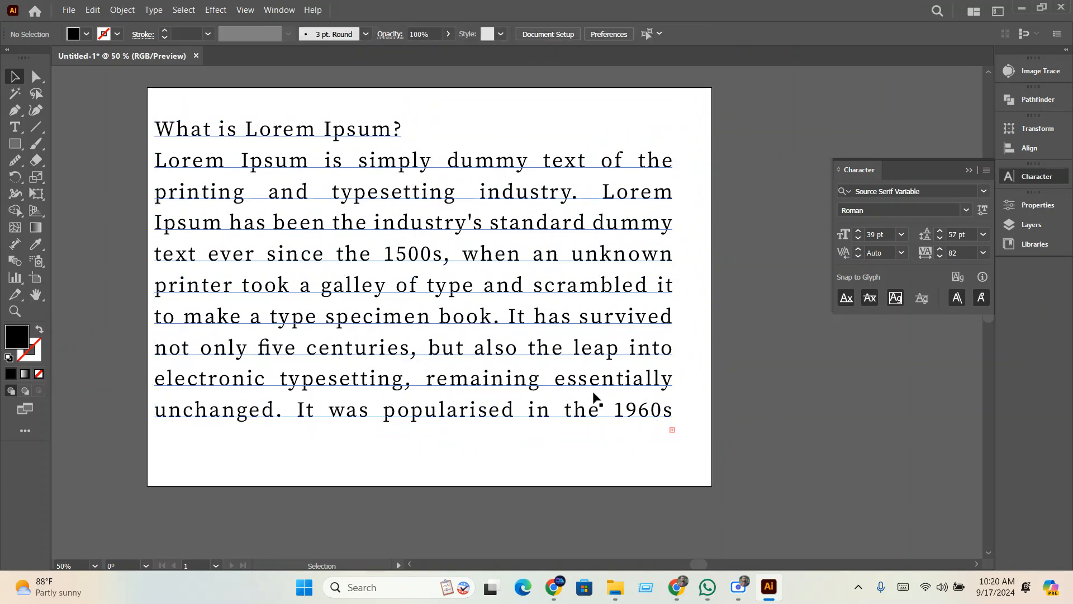
left_click(602, 317)
key("Delete")
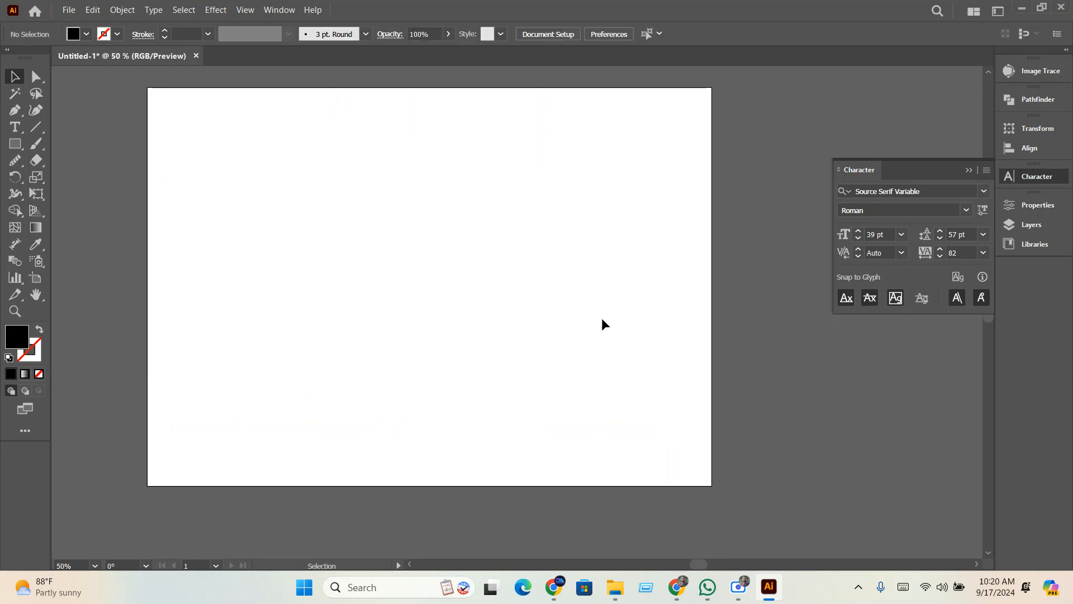
Draw a large black circle on the artboard with the Ellipse Tool and place a duplicate of it beside the artboard
left_click(15, 127)
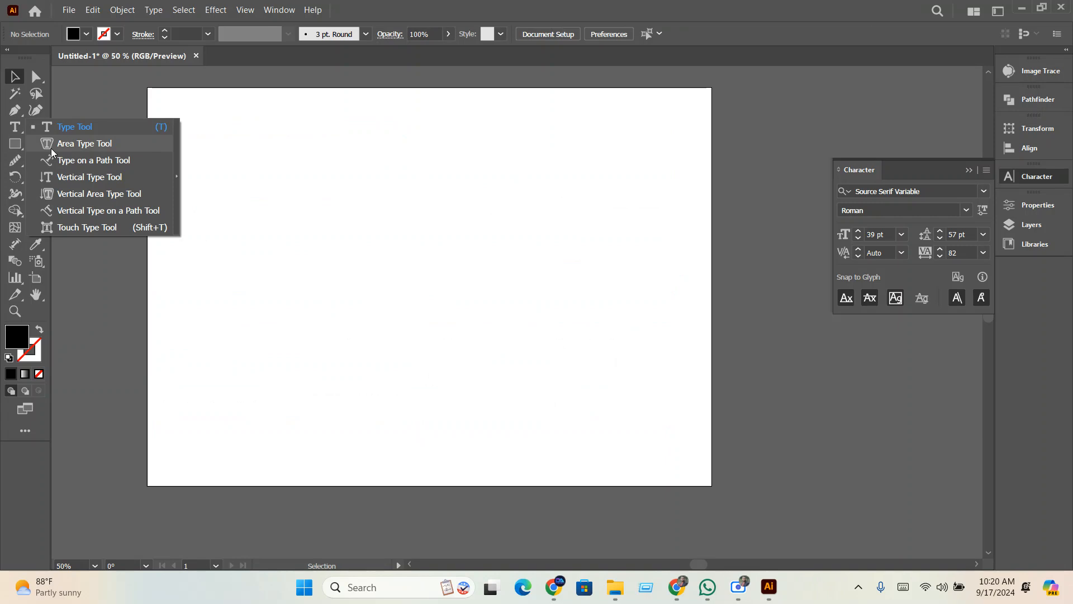
right_click(14, 144)
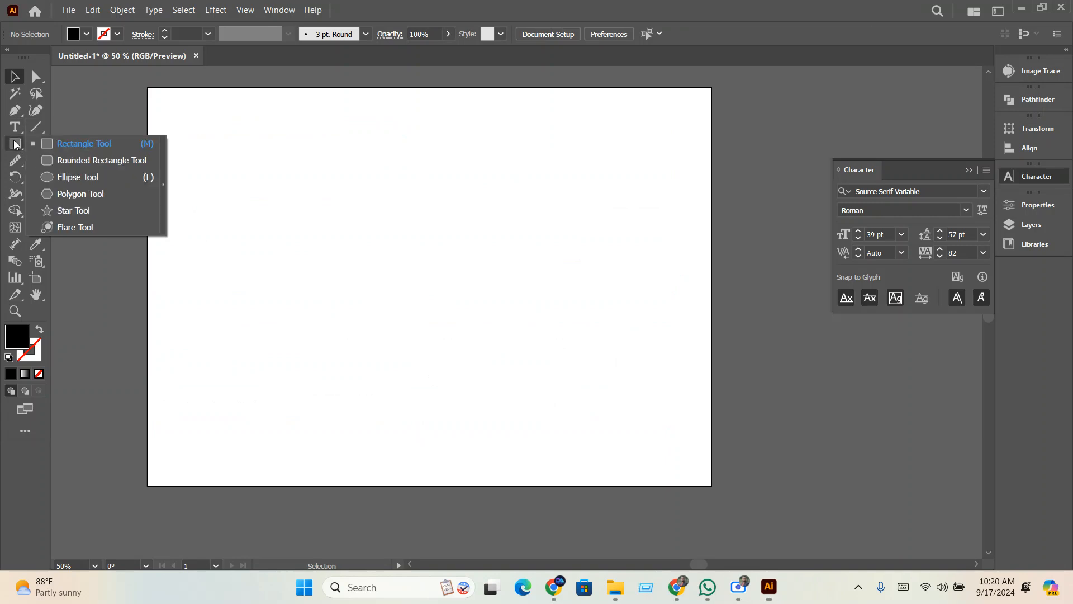
left_click(57, 182)
left_click_drag(414, 283, 601, 446)
key("v")
left_click_drag(498, 380, 875, 353)
left_click(450, 347)
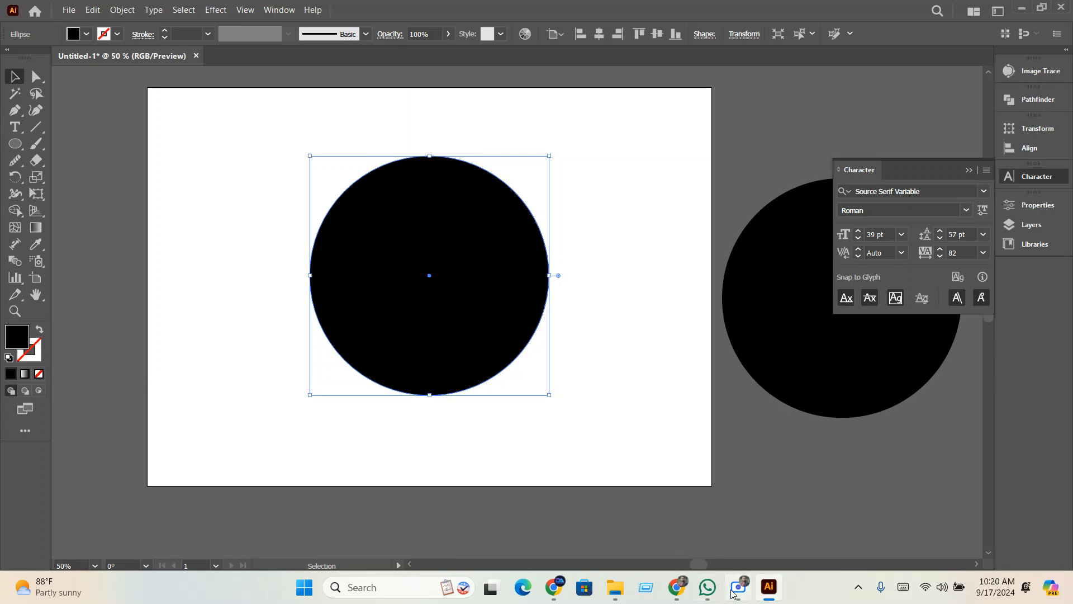
Switch to the lipsum.com page in Chrome, copy the first paragraph under "Where does it come from?", and return to Illustrator
mouse_move(685, 591)
left_click(595, 541)
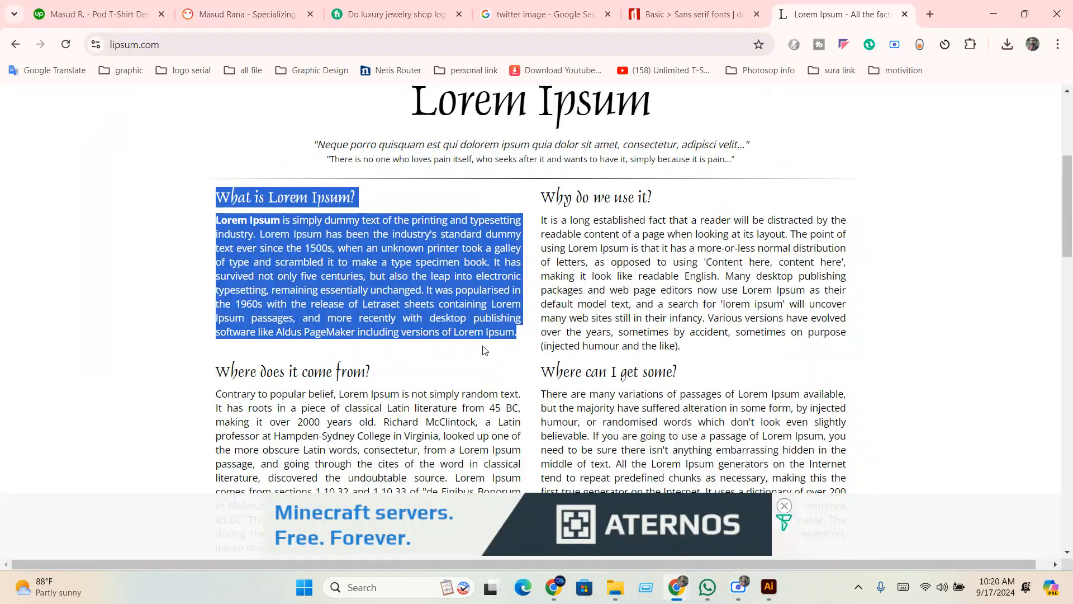
left_click(215, 221)
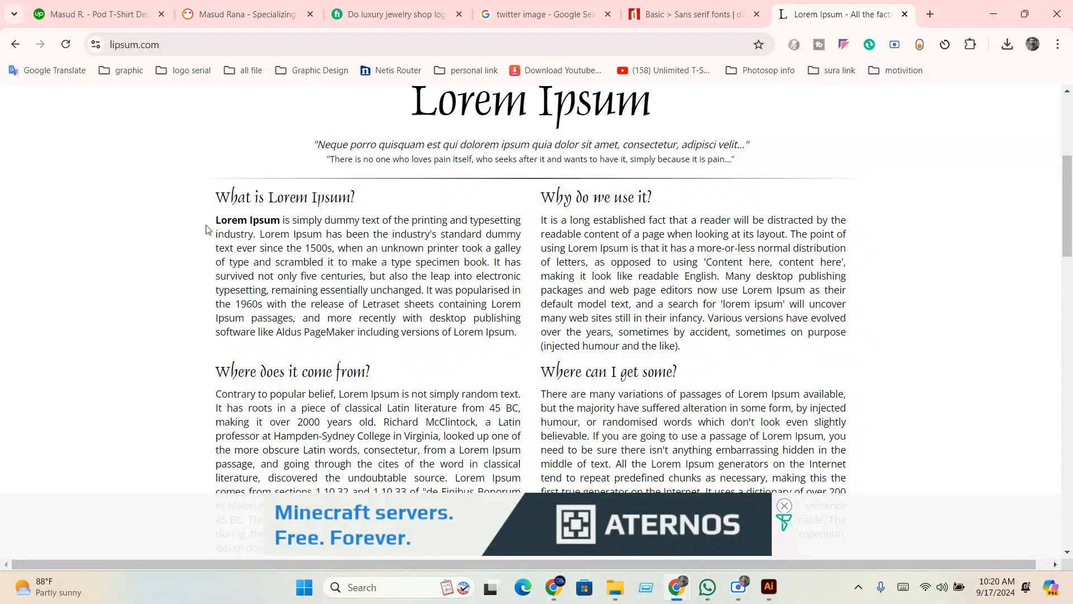
left_click_drag(216, 222, 524, 337)
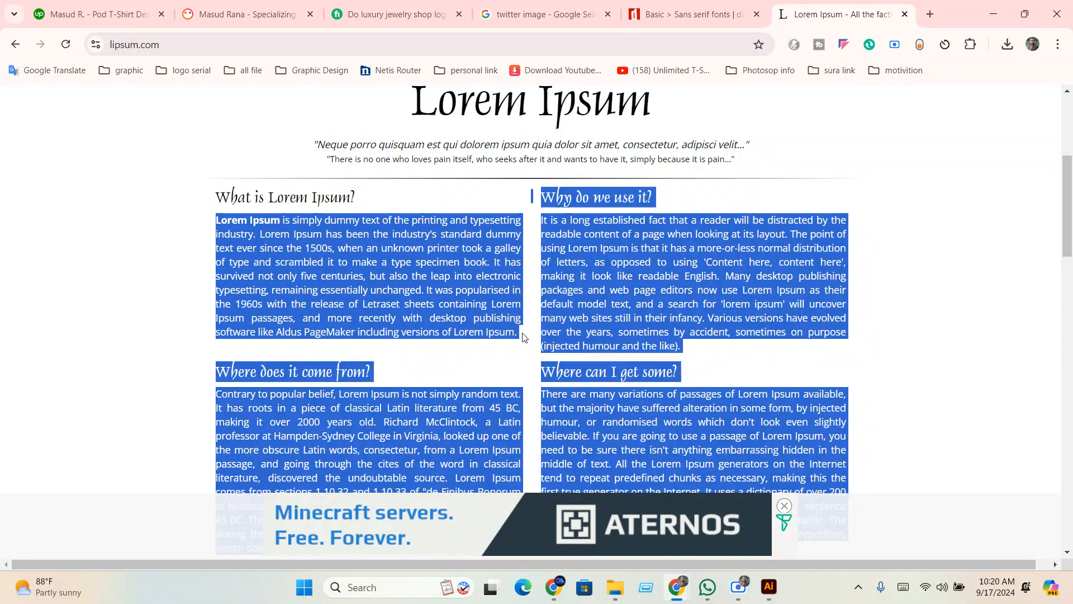
left_click(405, 387)
scroll(237, 388, "down", 2)
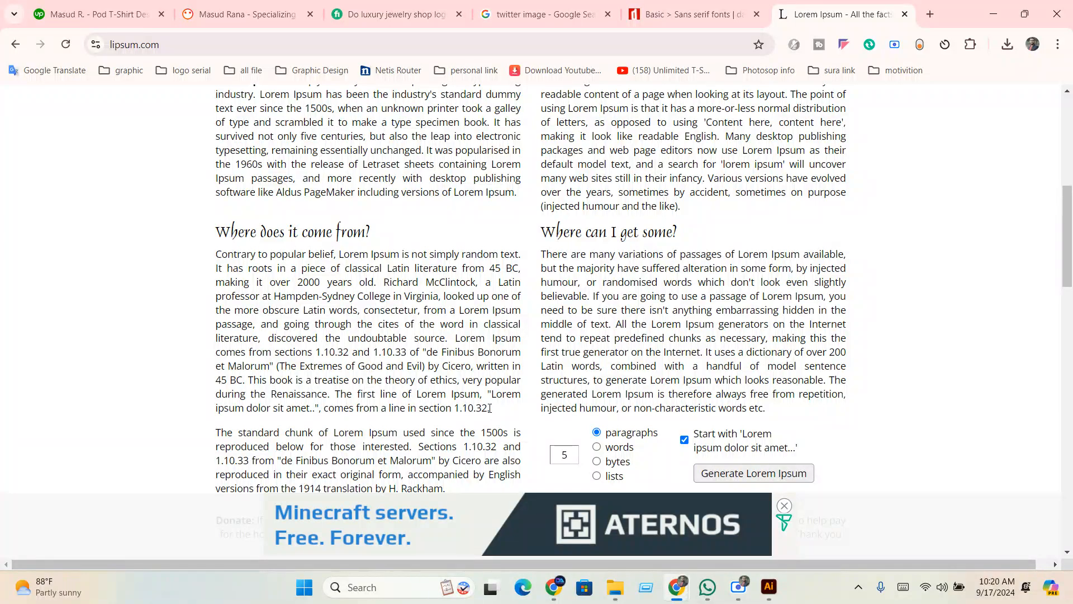
left_click_drag(490, 408, 217, 262)
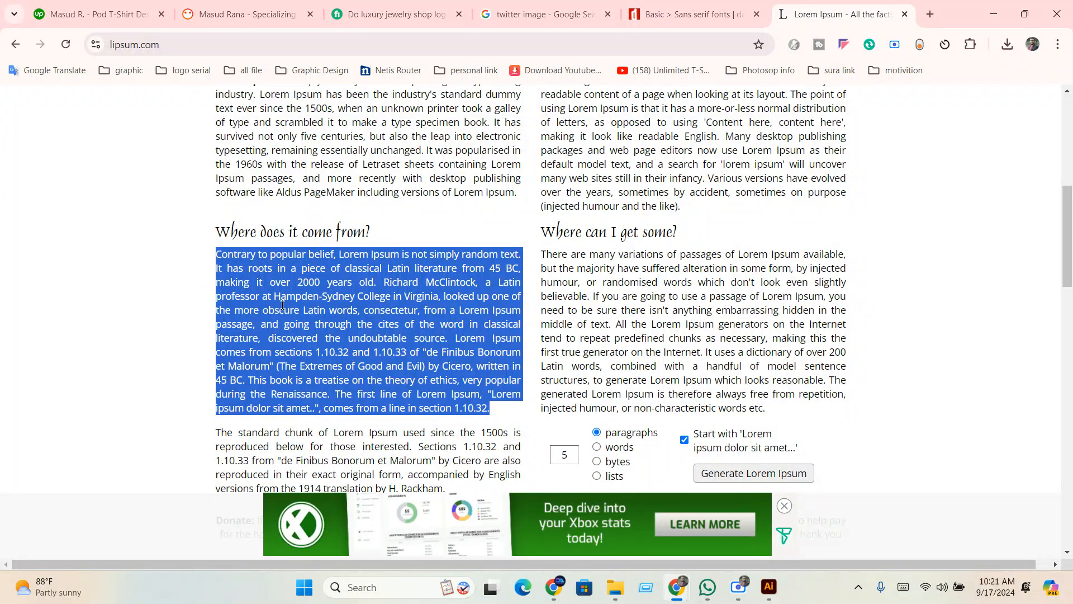
scroll(218, 265, "up", 1)
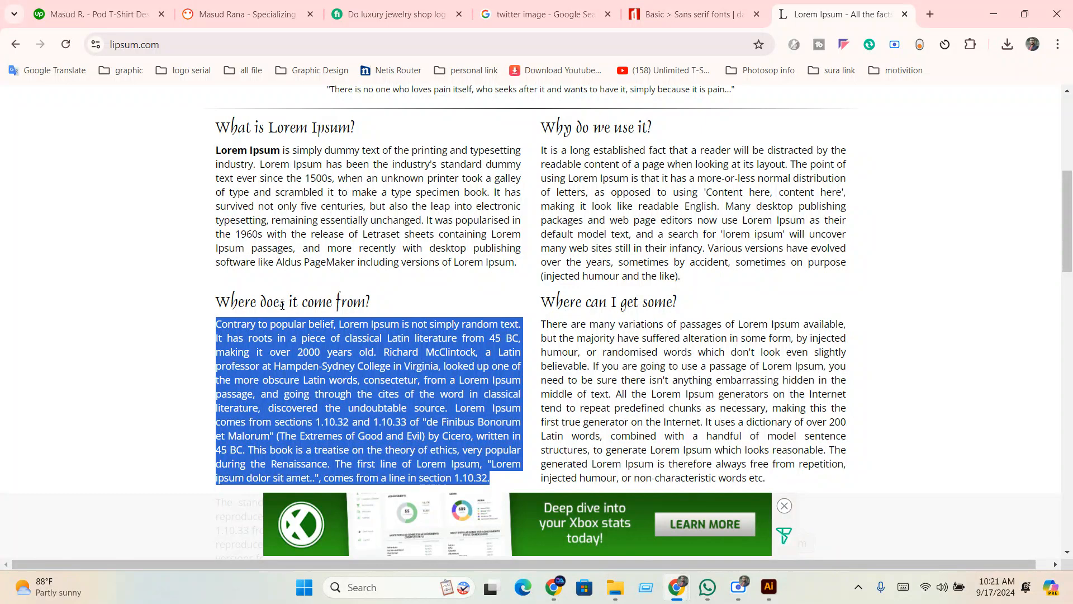
left_click(993, 14)
Convert the circle on the artboard into a text container filled with placeholder text using the Area Type Tool
left_click_drag(455, 354, 460, 359)
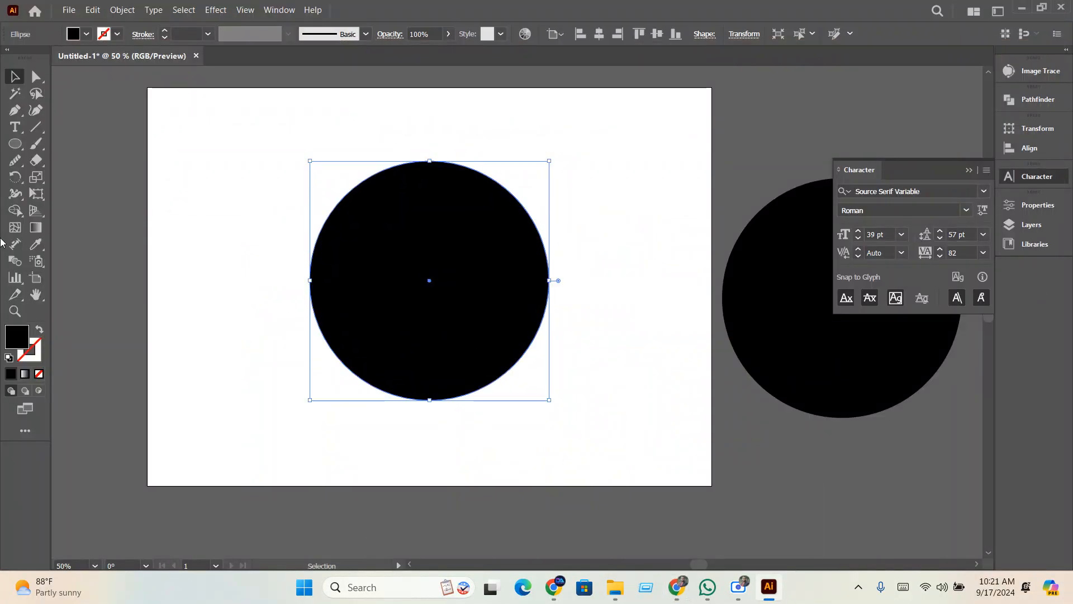
left_click(15, 128)
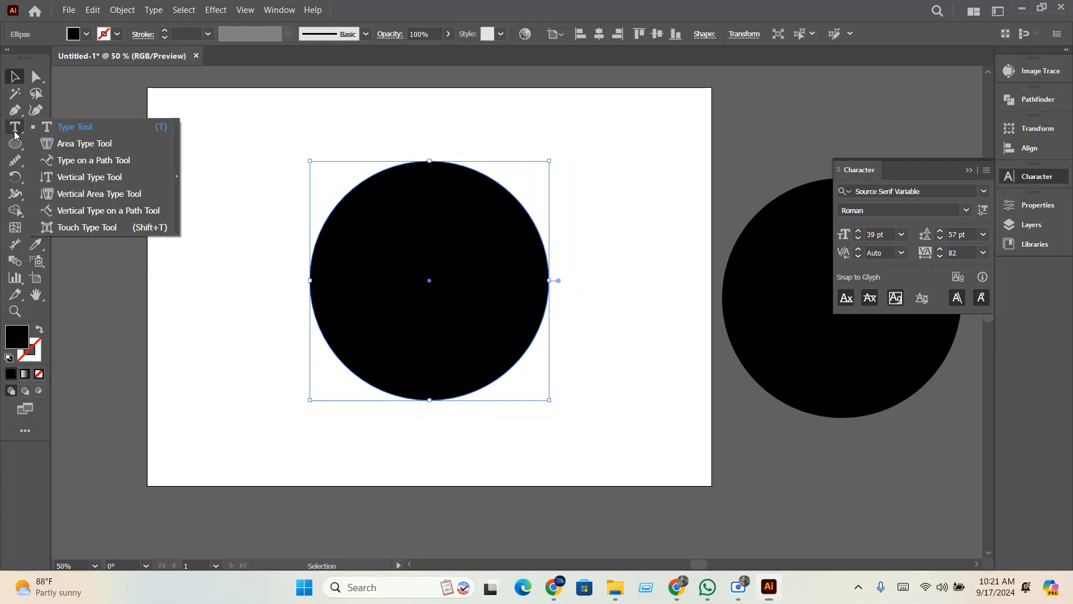
left_click(52, 144)
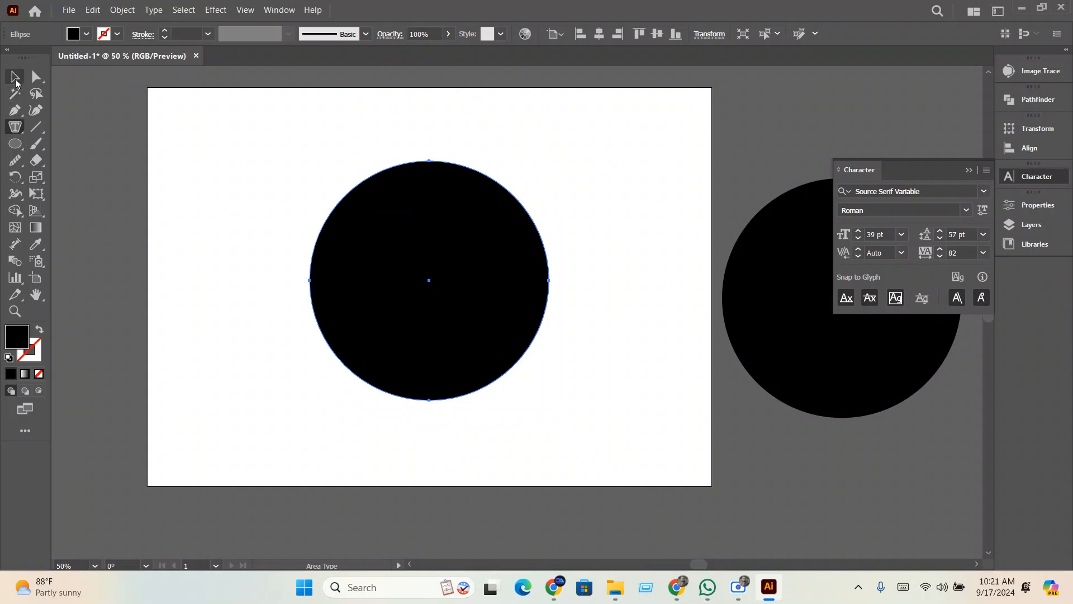
left_click(15, 77)
left_click(447, 304)
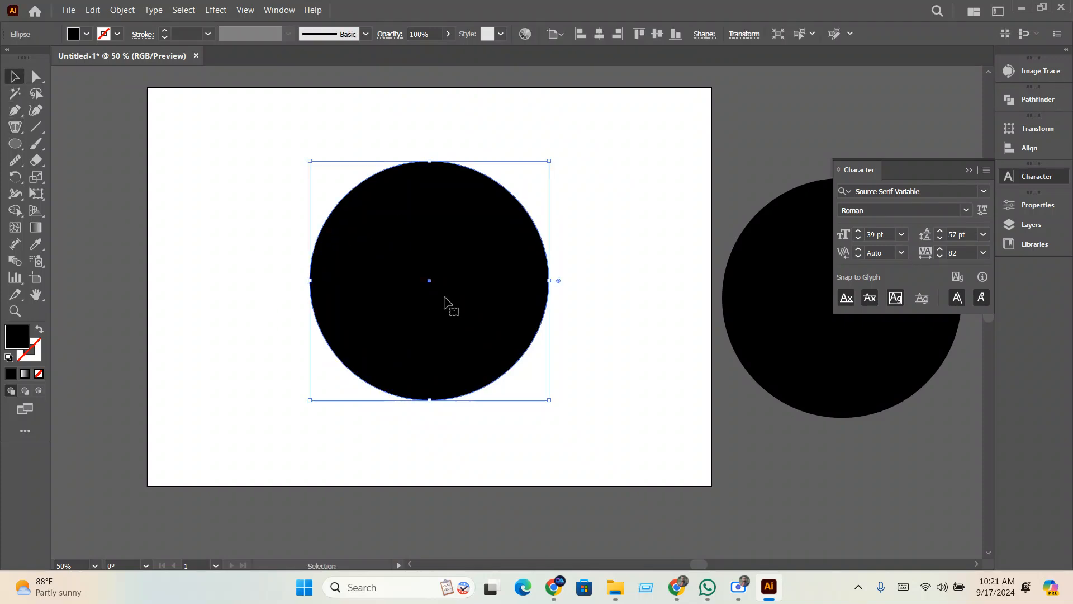
left_click(15, 127)
left_click(62, 146)
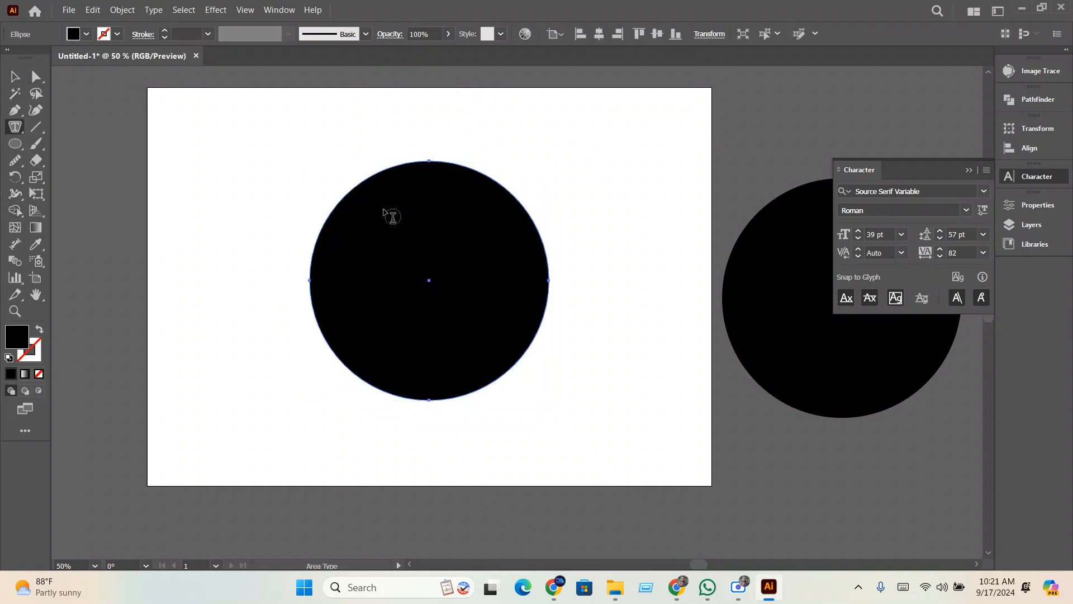
left_click(431, 162)
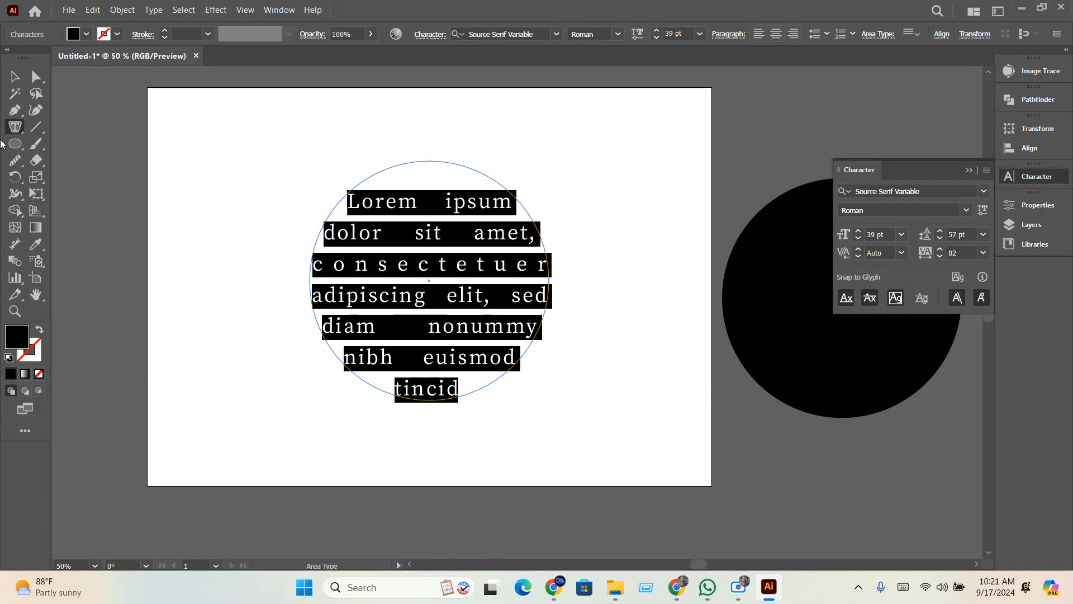
left_click(16, 77)
left_click(128, 251)
Move the circular text slightly up and to the left, and set the font size of all its text to 24 pt
left_click(408, 328)
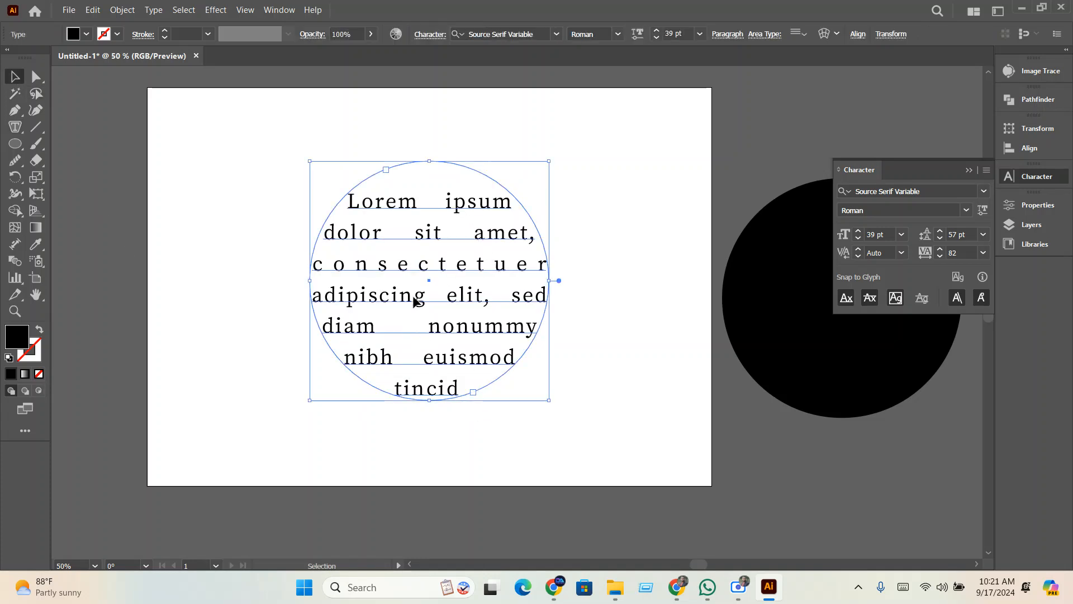
left_click_drag(415, 302, 393, 287)
double_click(392, 287)
key("ctrl+a")
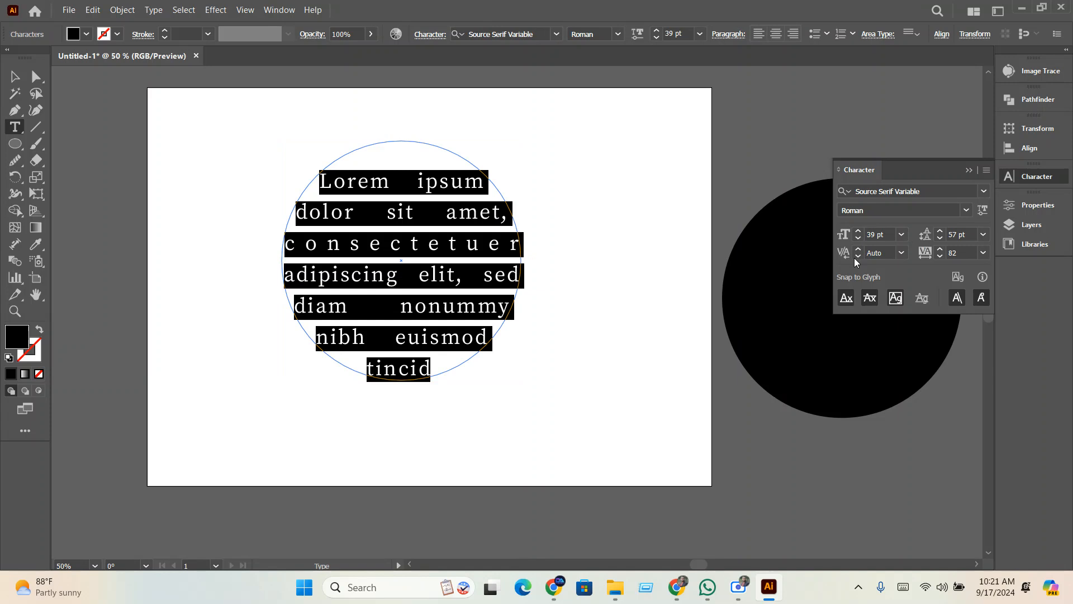
left_click(880, 236)
scroll(880, 237, "down", 11)
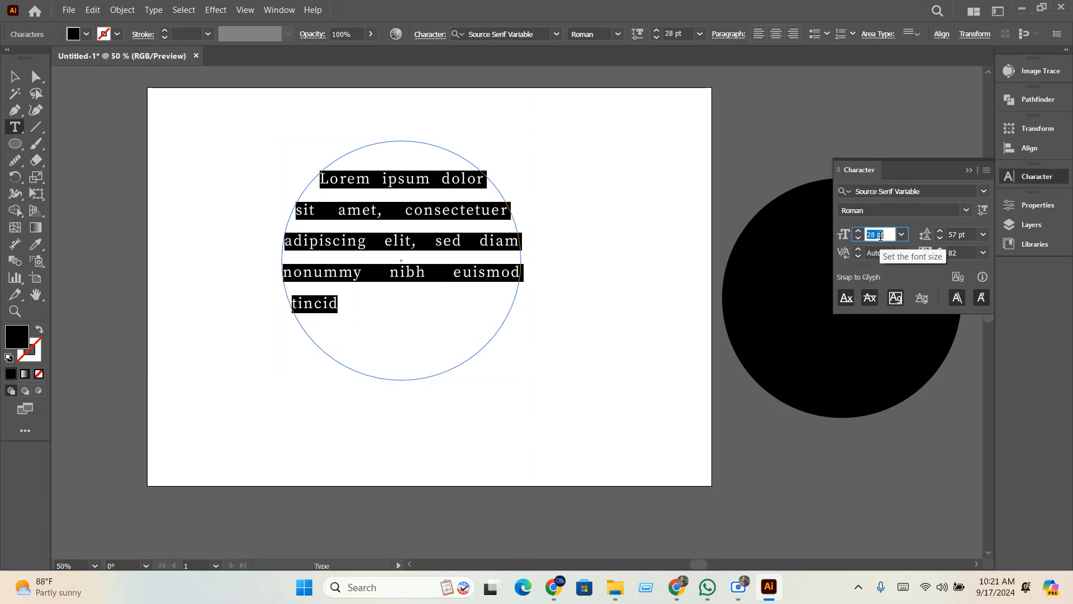
scroll(880, 236, "down", 4)
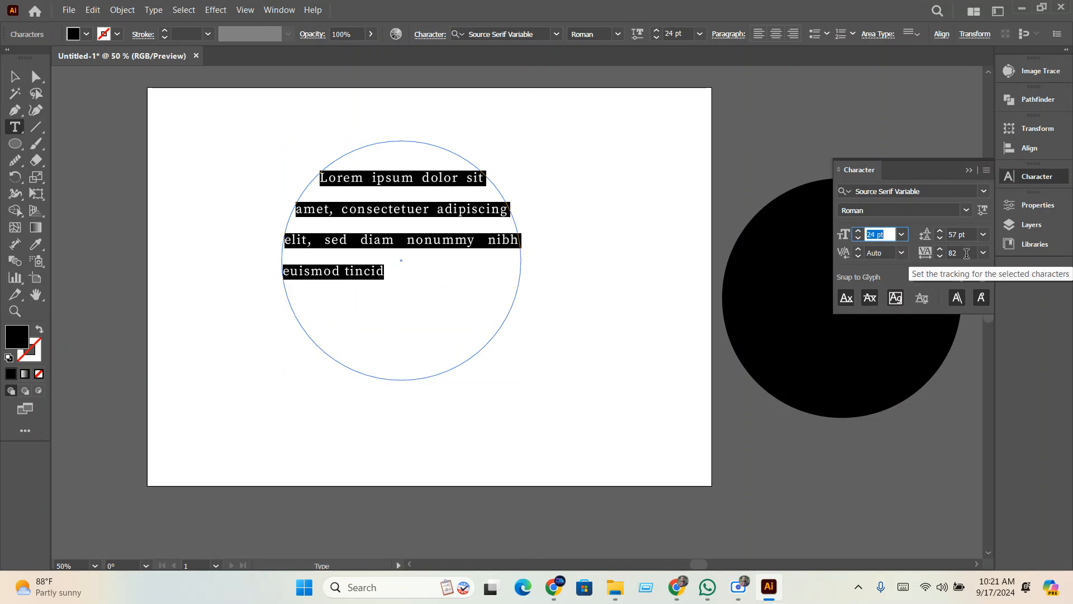
Set the circular placeholder text's leading to 30 pt and its tracking to 38
left_click(965, 235)
scroll(966, 235, "down", 8)
scroll(966, 235, "down", 20)
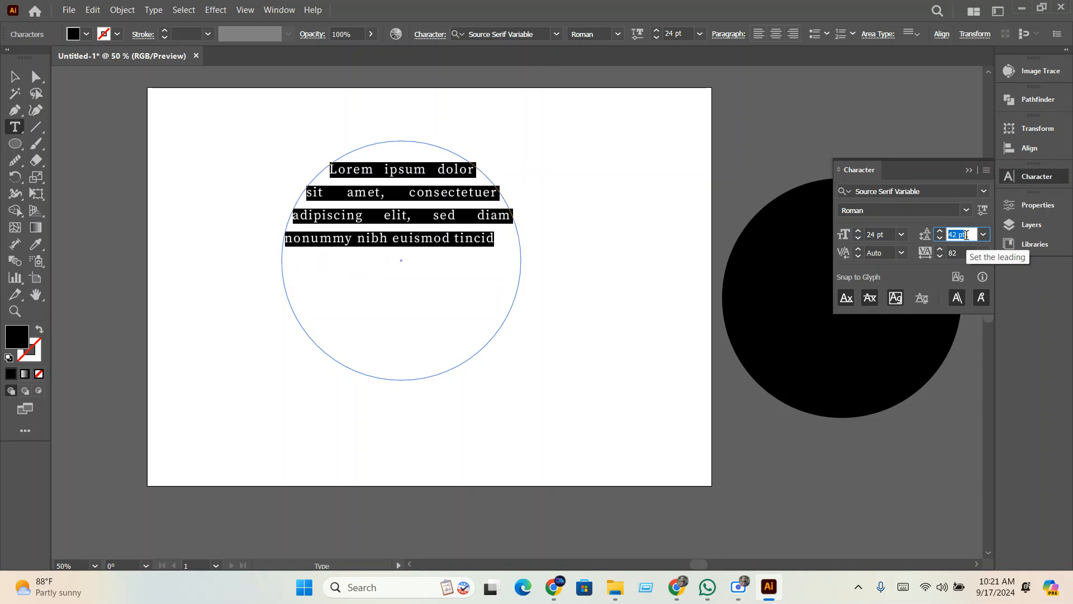
scroll(966, 235, "up", 5)
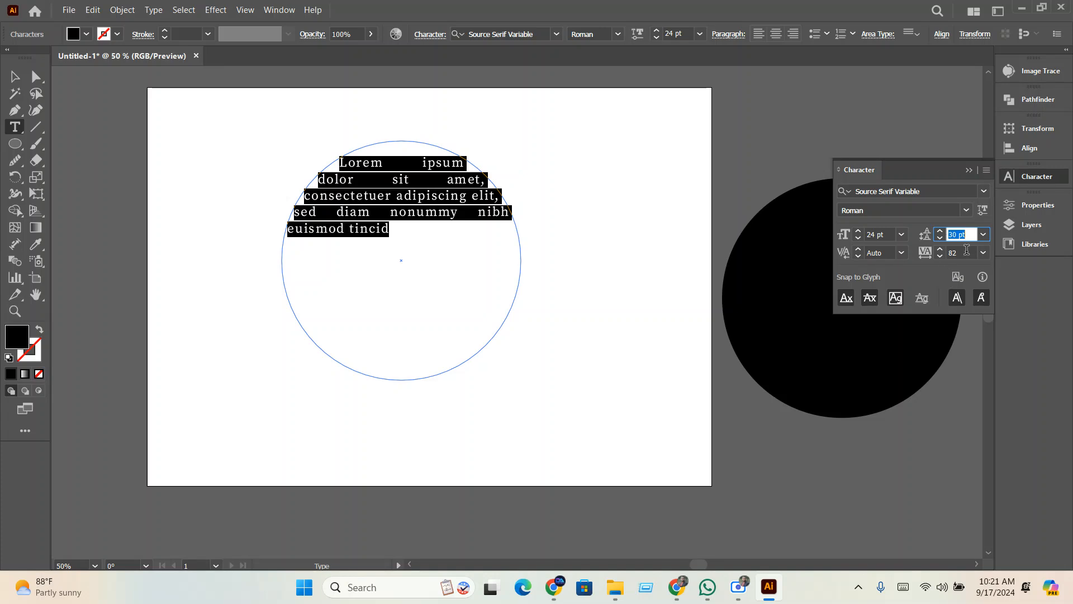
left_click(967, 250)
scroll(966, 250, "down", 20)
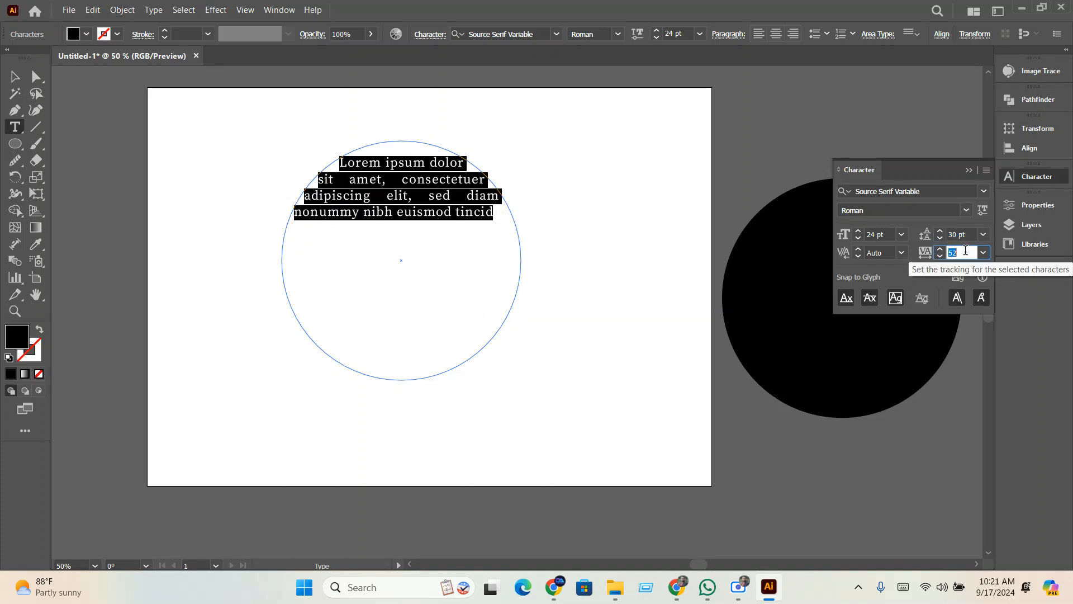
scroll(966, 251, "down", 14)
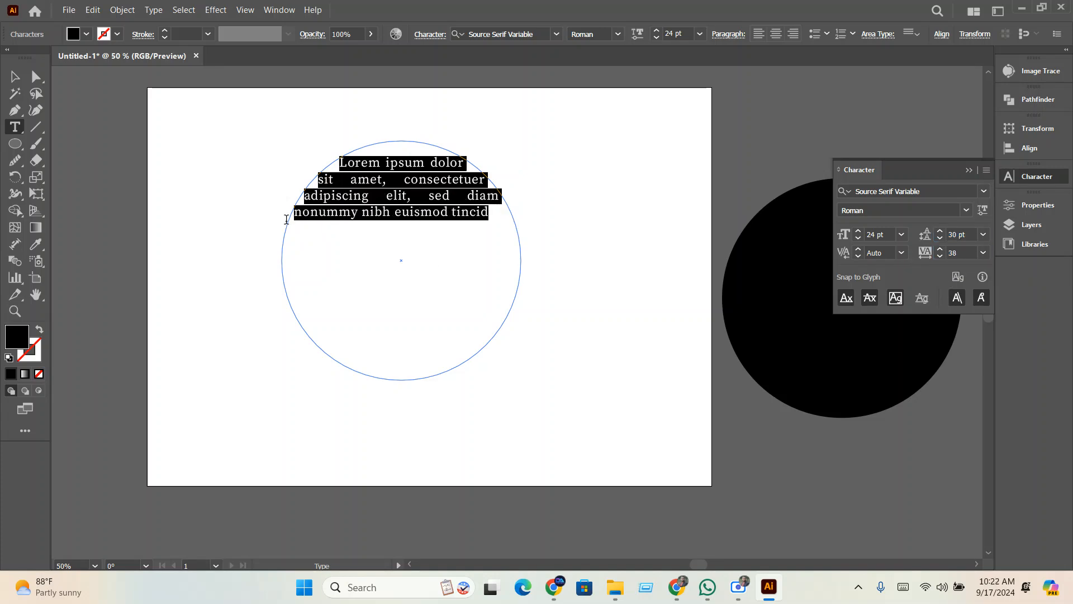
Replace all the placeholder text in the circle with the copied Lorem Ipsum paragraph
left_click(410, 212)
key("ctrl+a")
key("ctrl+v")
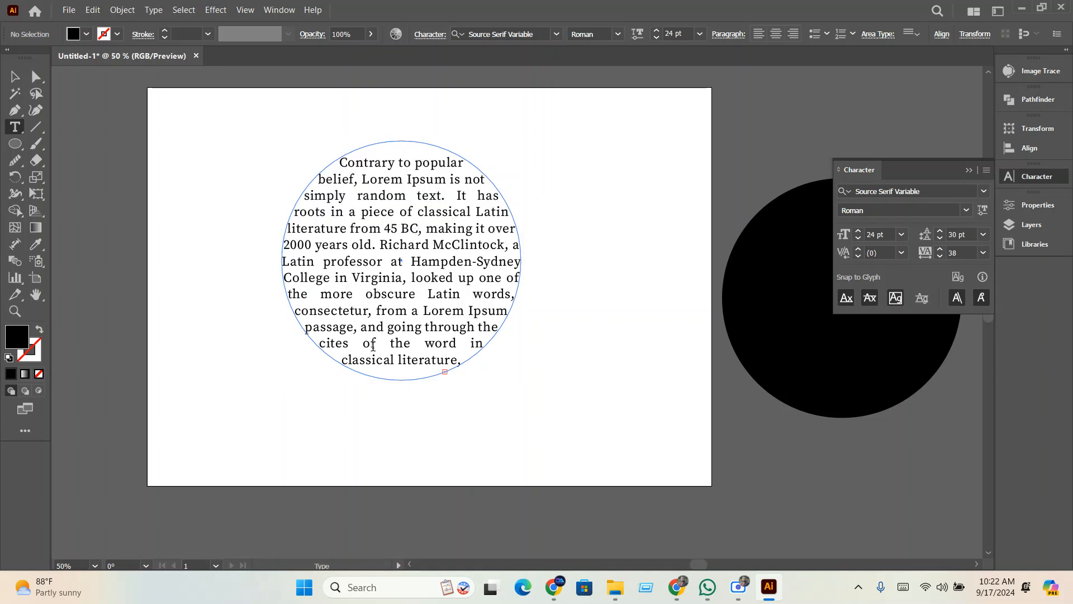
left_click(15, 76)
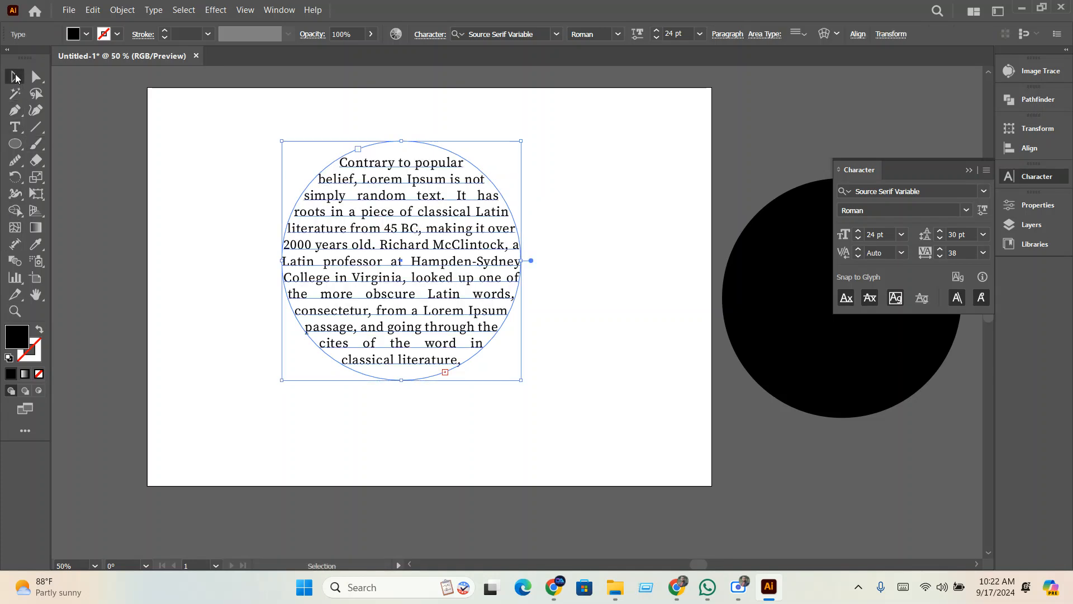
Reduce the circular paragraph's font size to 17 pt and its leading to 23 pt
left_click(522, 327)
left_click(488, 310)
left_click(881, 235)
scroll(882, 235, "down", 7)
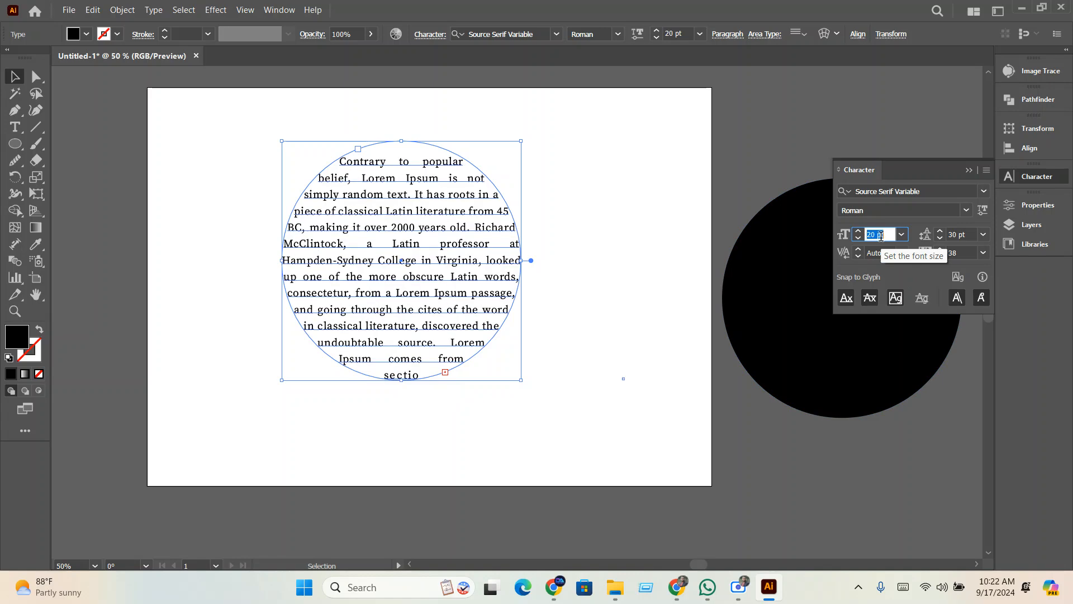
left_click(968, 234)
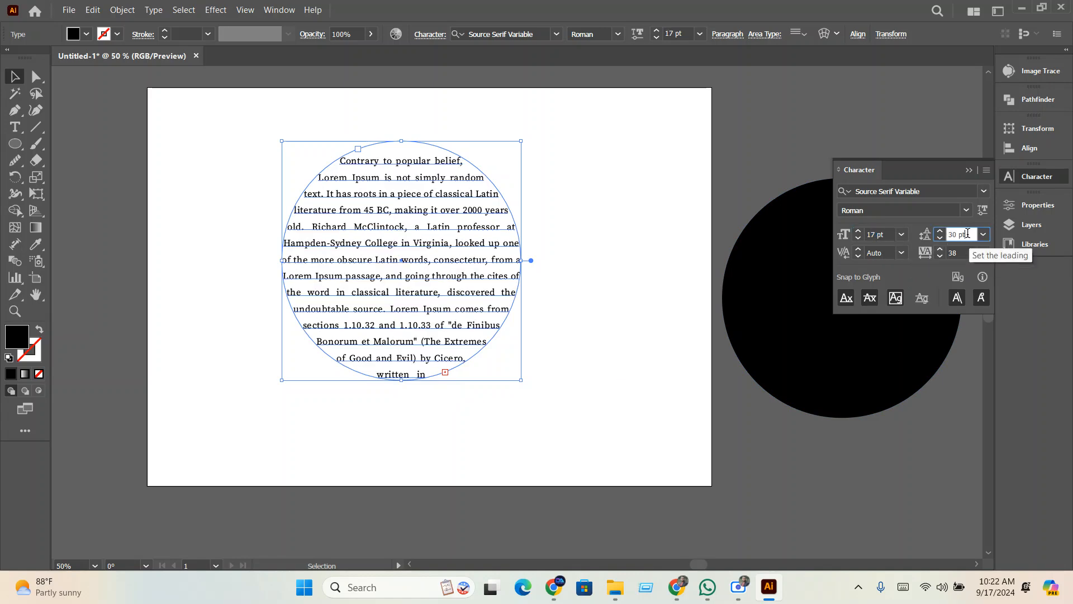
scroll(968, 234, "down", 6)
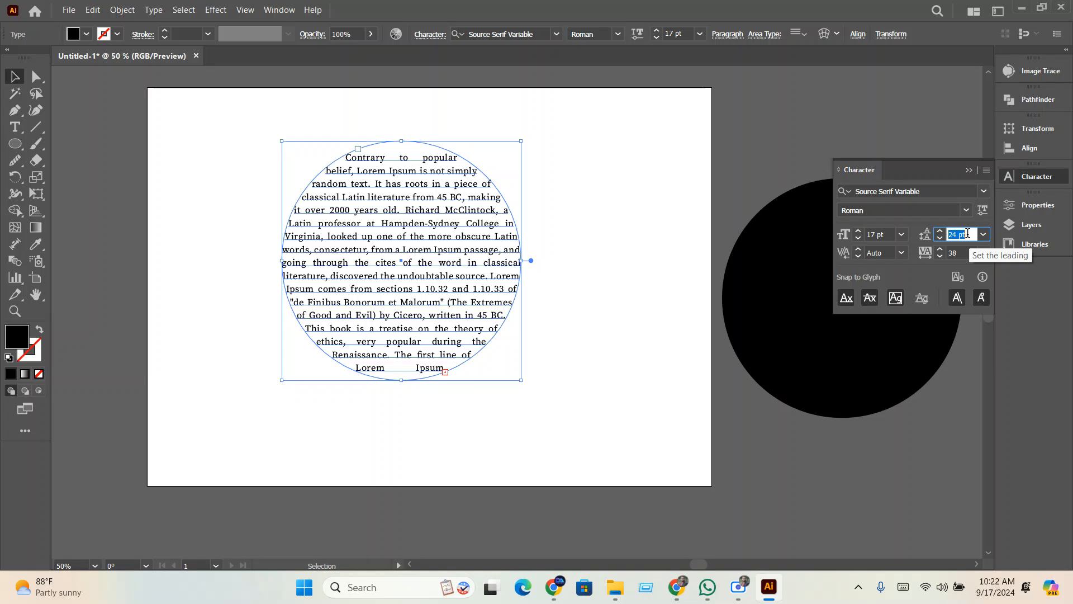
scroll(968, 234, "down", 1)
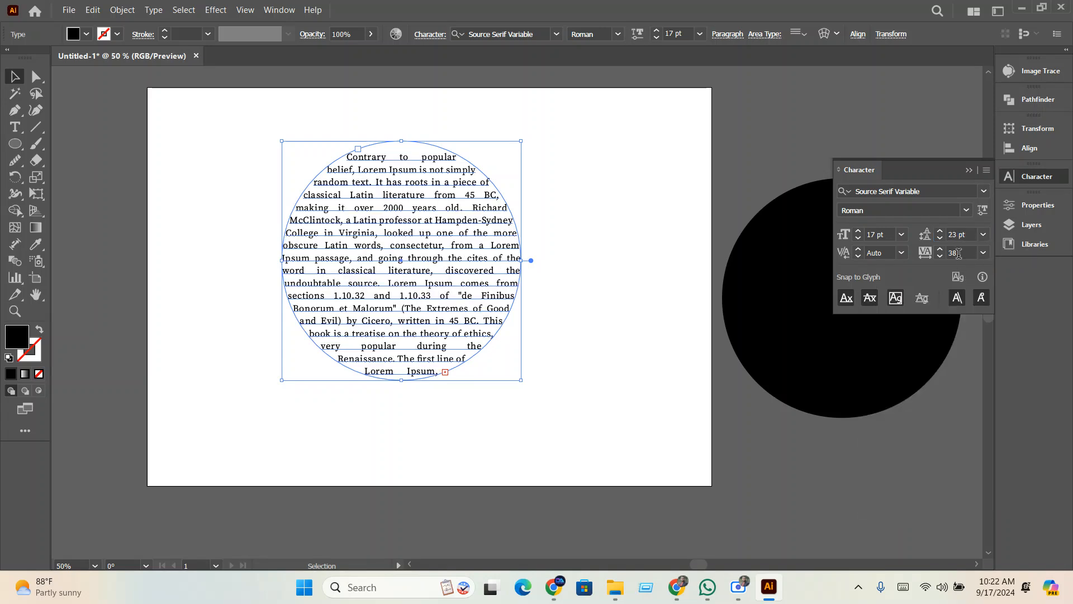
Set the circular paragraph's tracking to 11 and deselect it
left_click(958, 253)
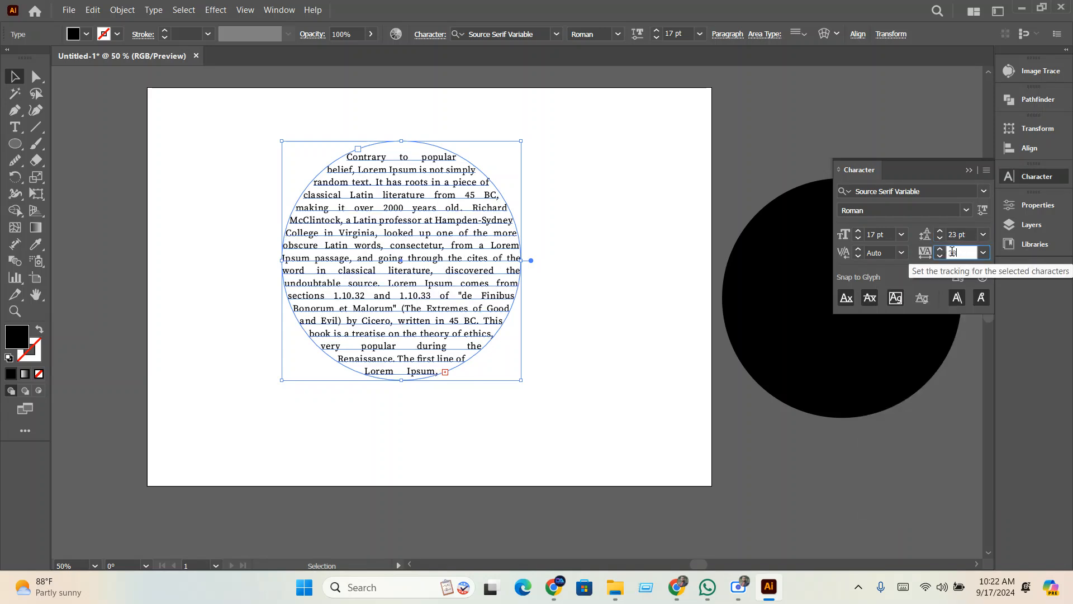
scroll(953, 251, "down", 4)
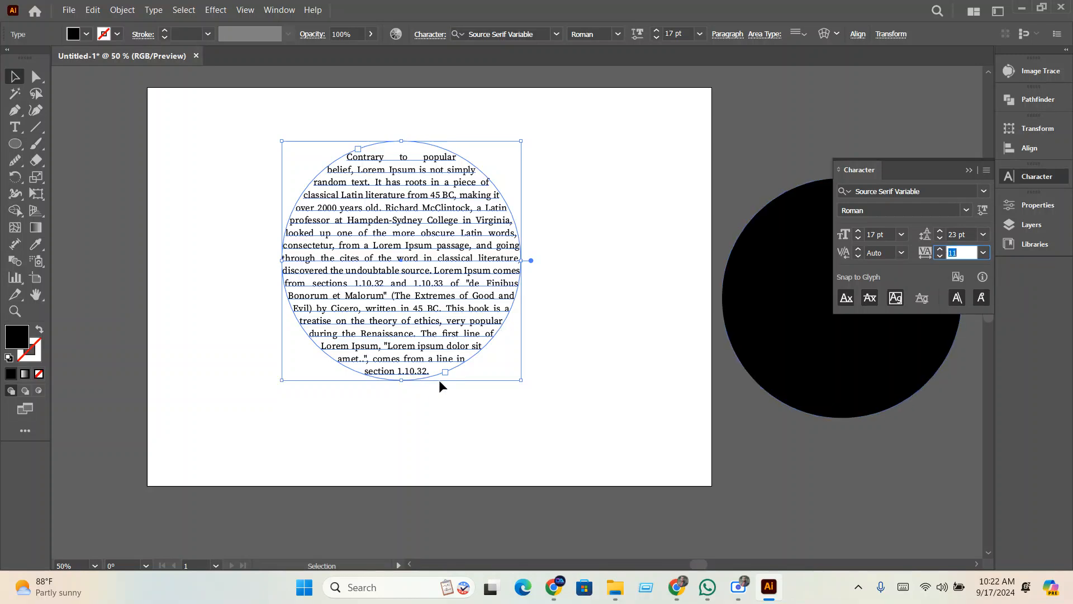
left_click(460, 424)
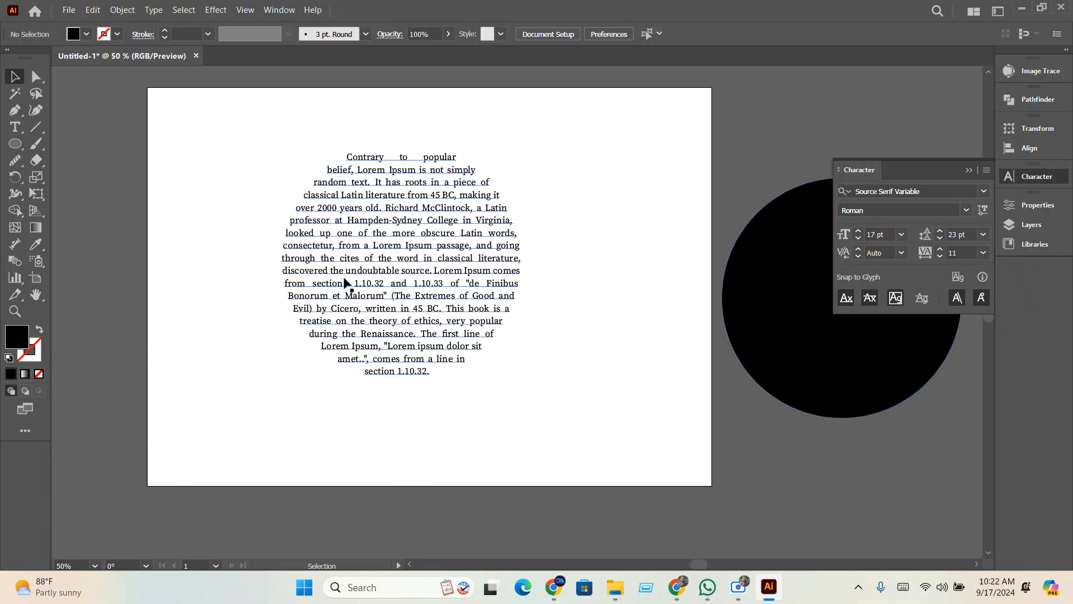
Change the circular paragraph's alignment to left-aligned in its paragraph options
left_click(370, 156)
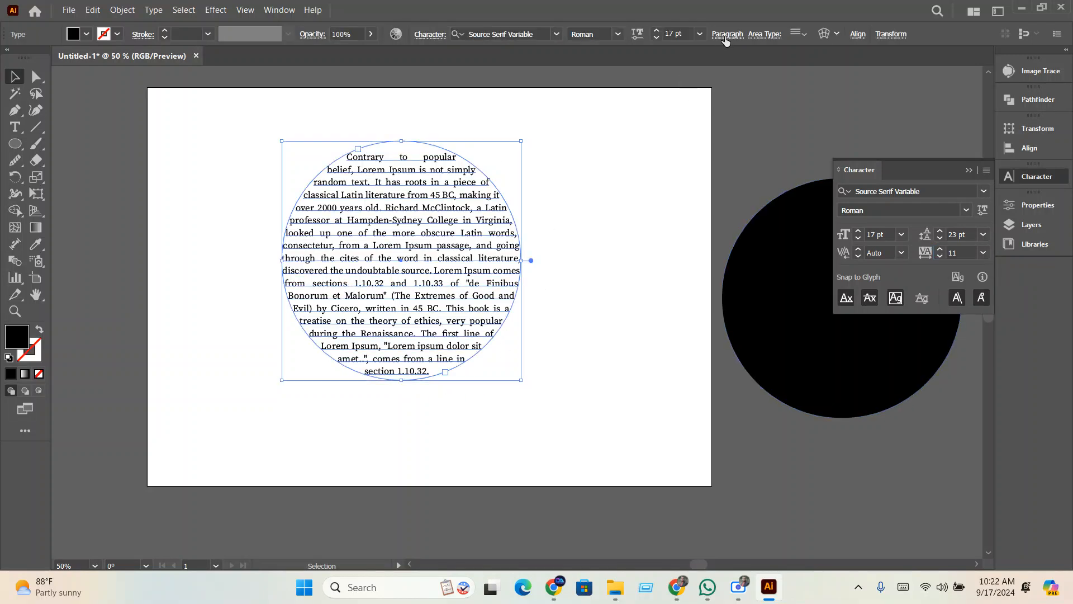
left_click(727, 34)
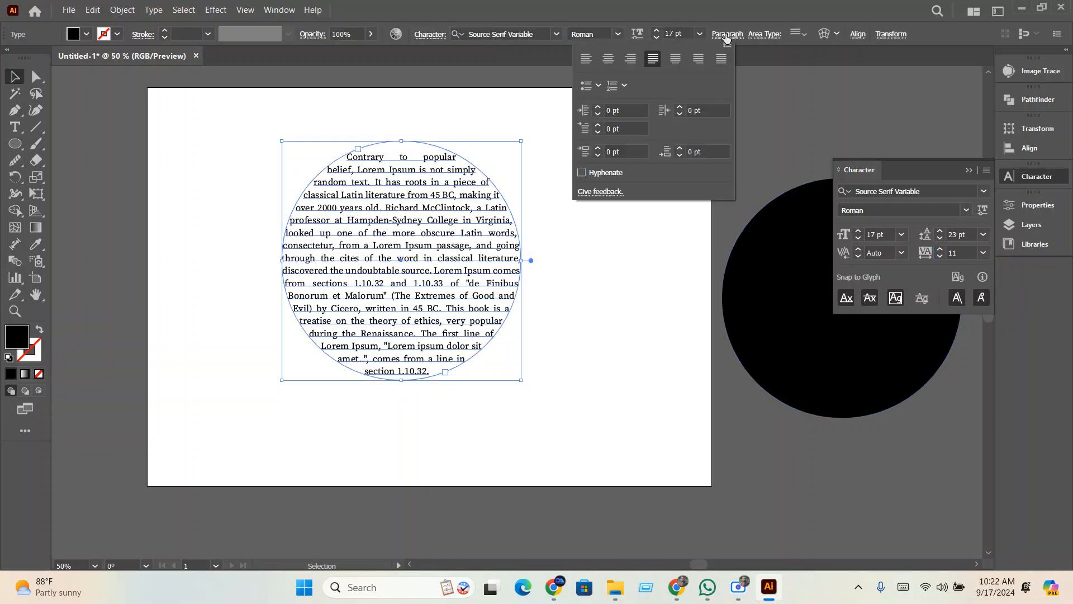
left_click(587, 59)
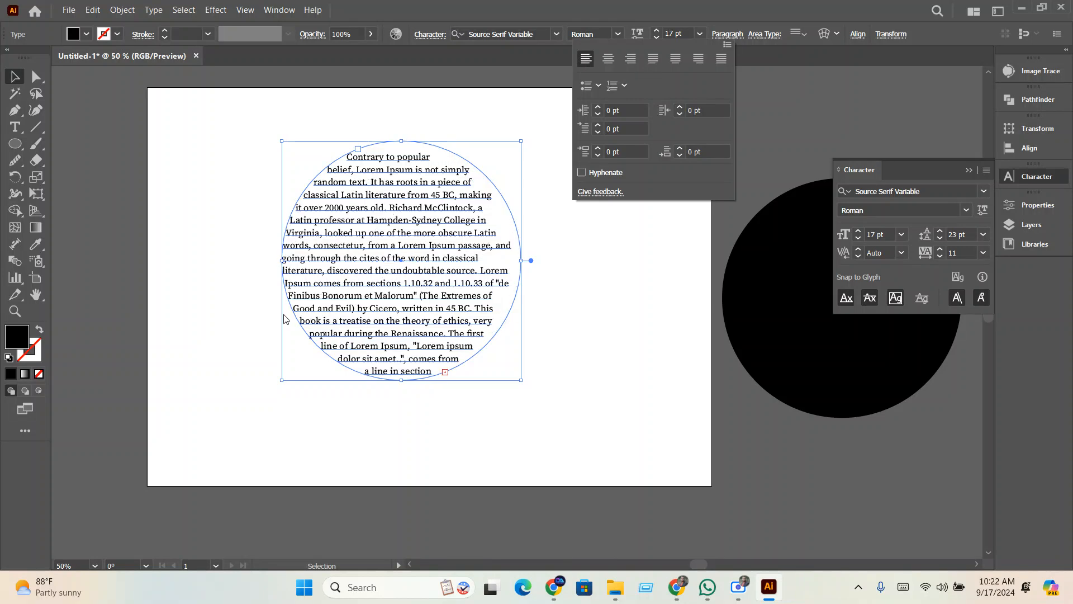
Justify the circular paragraph with its last line aligned left and convert the text to outlines
left_click(608, 60)
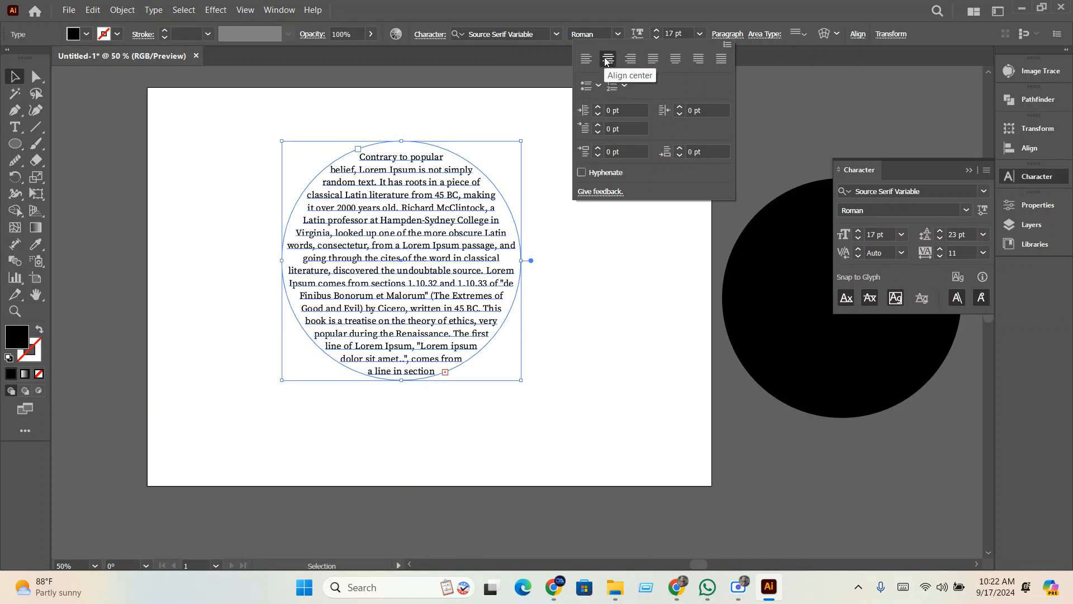
left_click(653, 59)
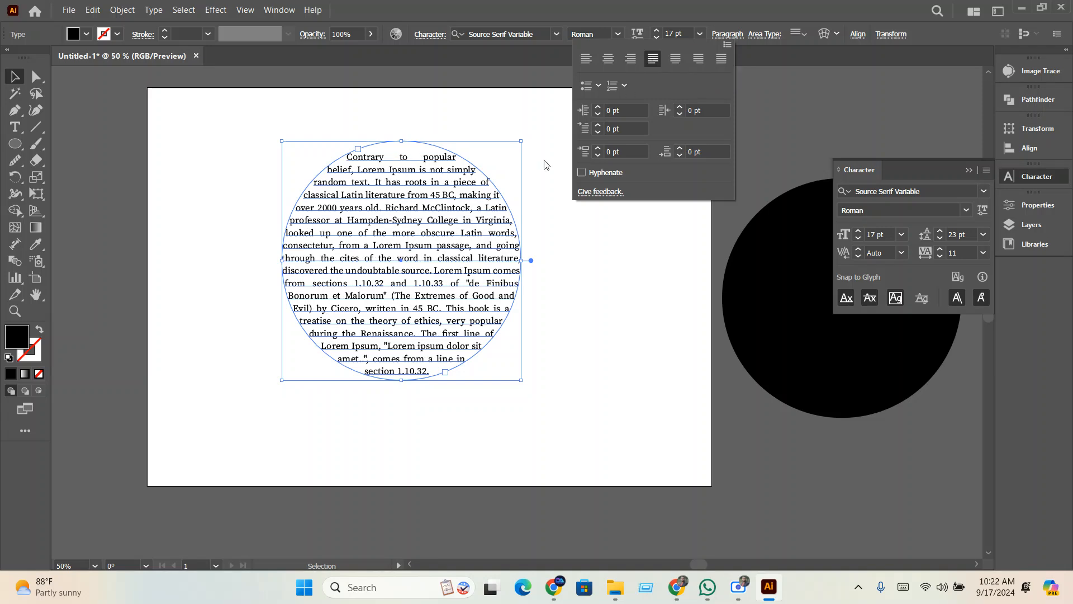
left_click(539, 407)
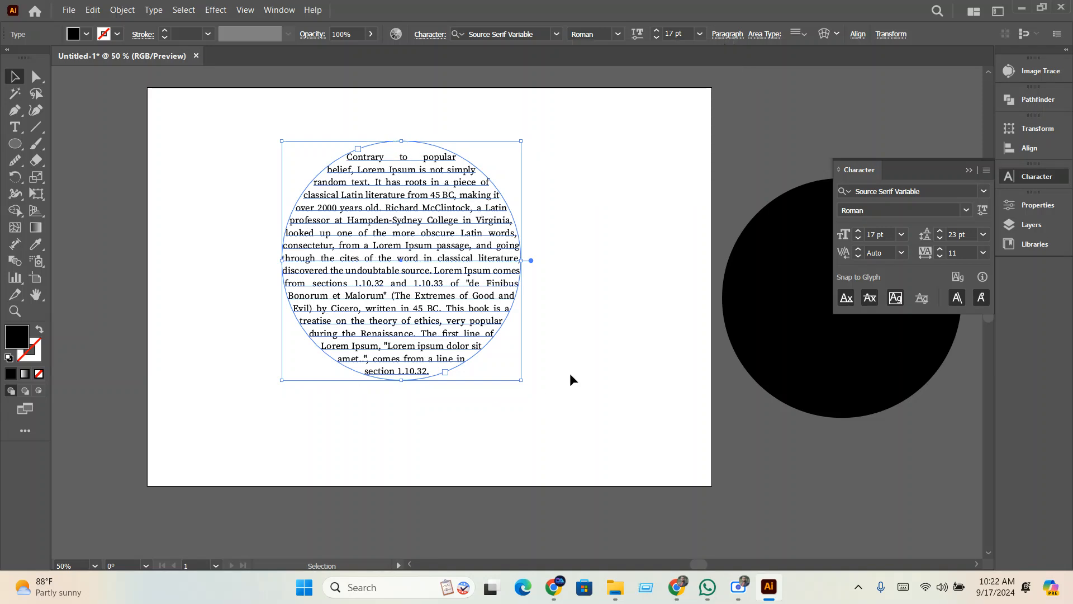
right_click(470, 316)
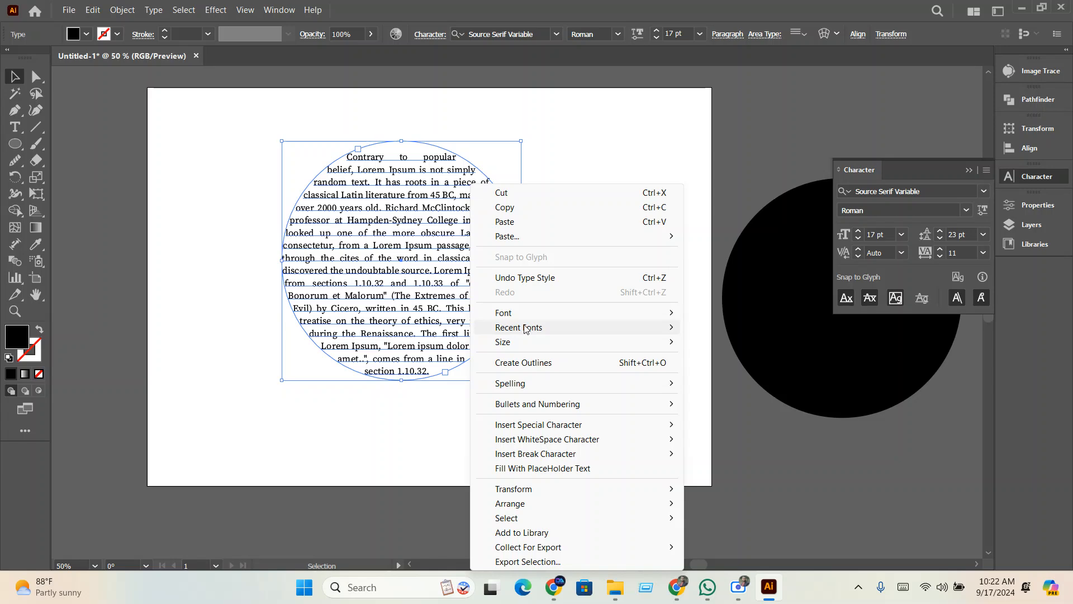
left_click(522, 362)
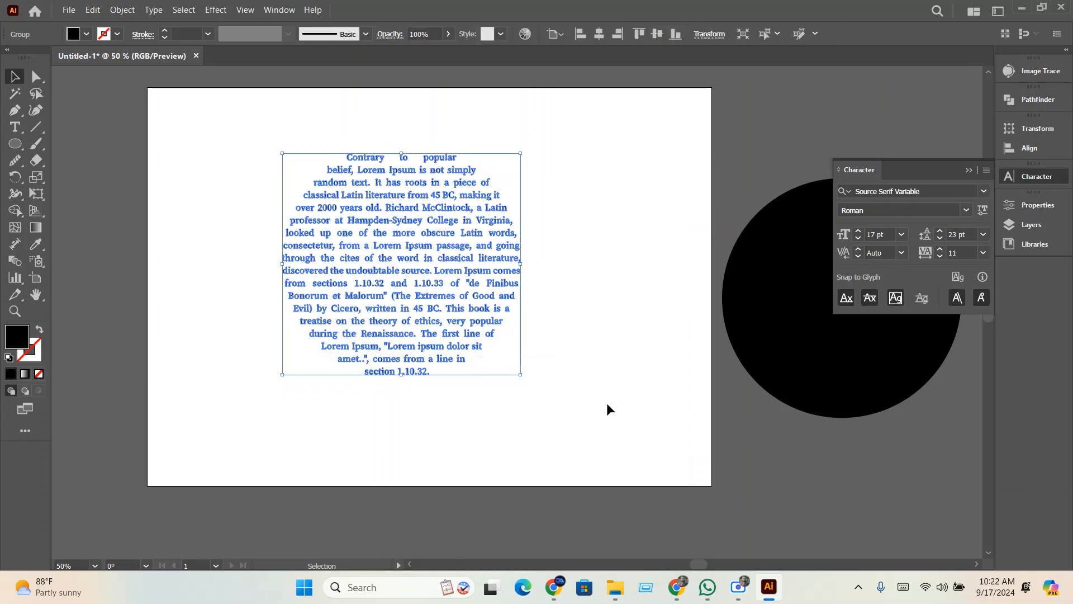
Move the black circle from outside the artboard onto the outlined circular text so the two line up
left_click_drag(842, 400, 399, 358)
left_click(494, 362)
left_click_drag(407, 317, 409, 320)
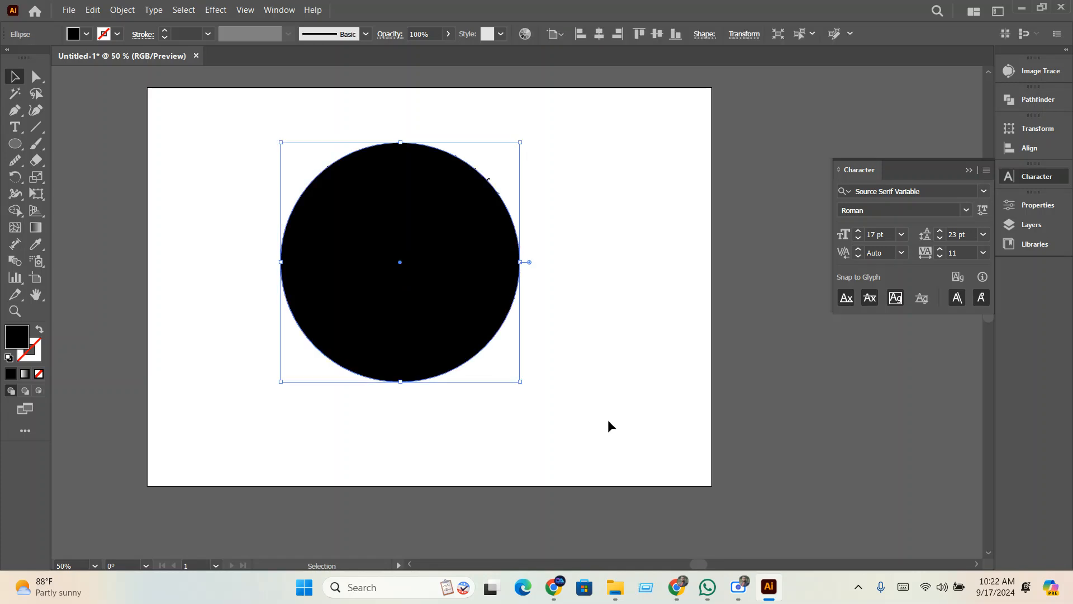
left_click(609, 423)
left_click(445, 297)
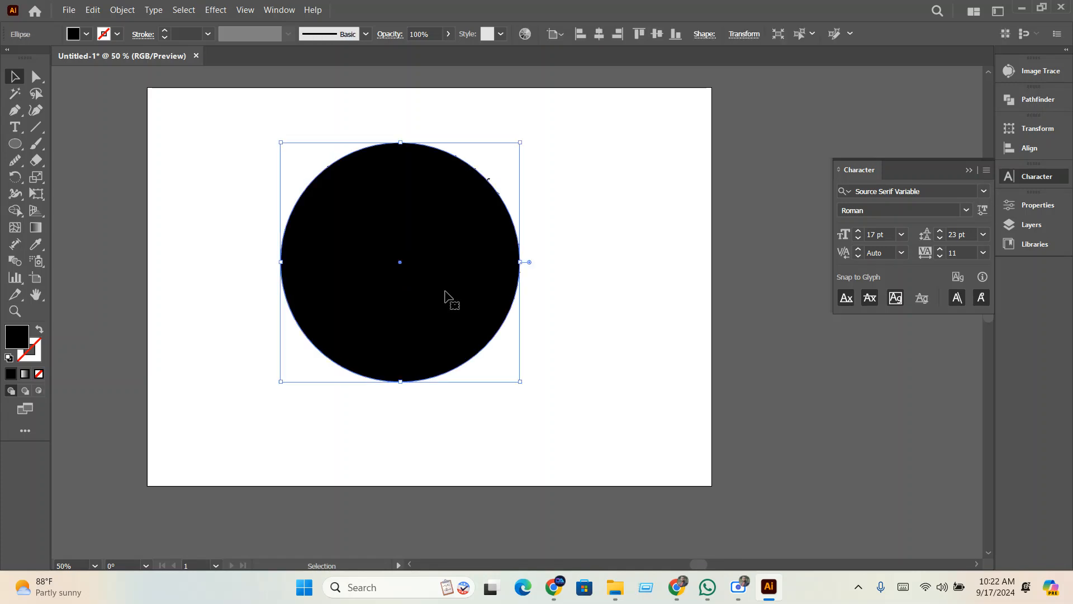
Send the black circle to the back, behind the outlined text
right_click(437, 263)
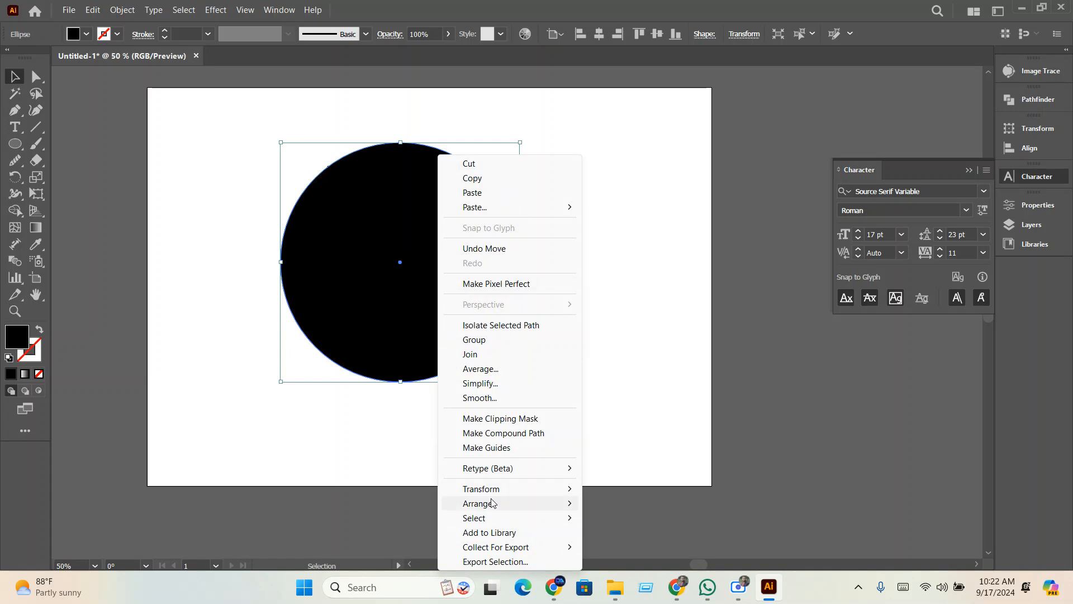
mouse_move(492, 503)
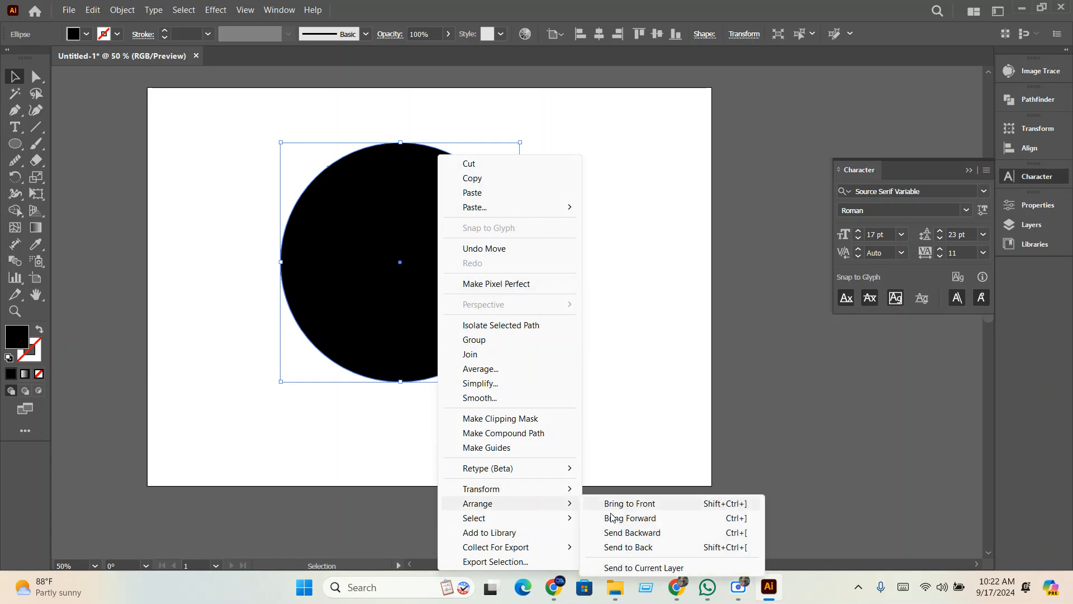
left_click(634, 548)
left_click(648, 385)
Fill the outlined circular text with white and deselect it
left_click(450, 265)
left_click(414, 212)
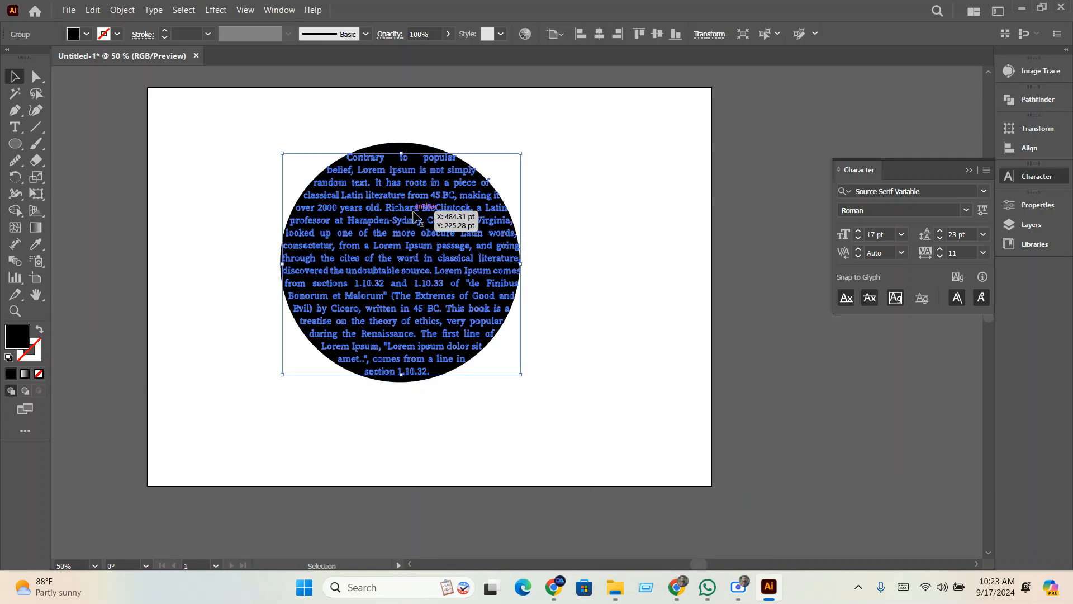
left_click(87, 34)
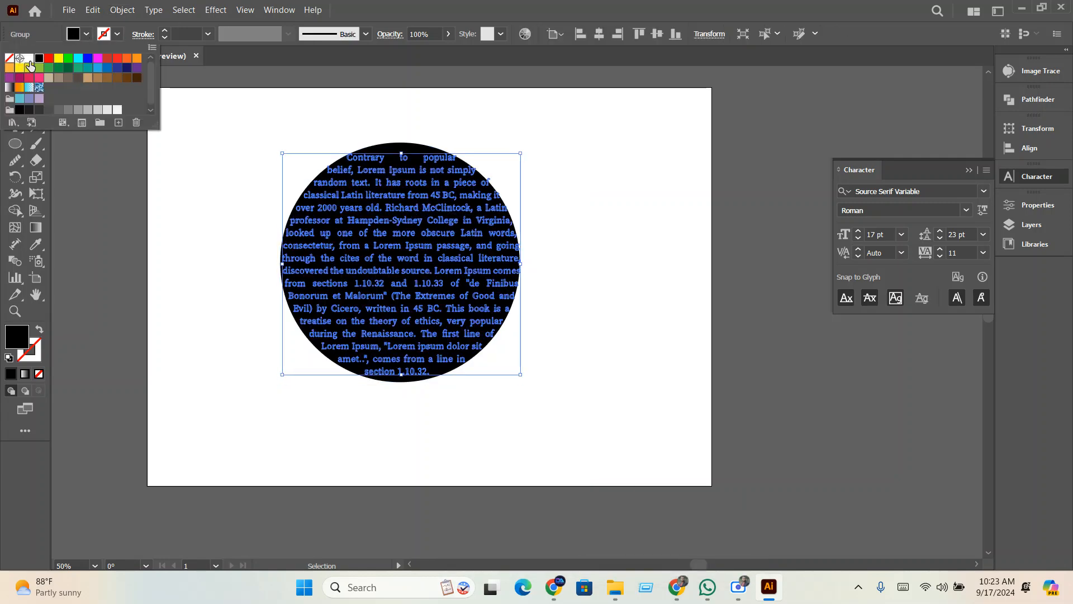
left_click(29, 59)
left_click(609, 381)
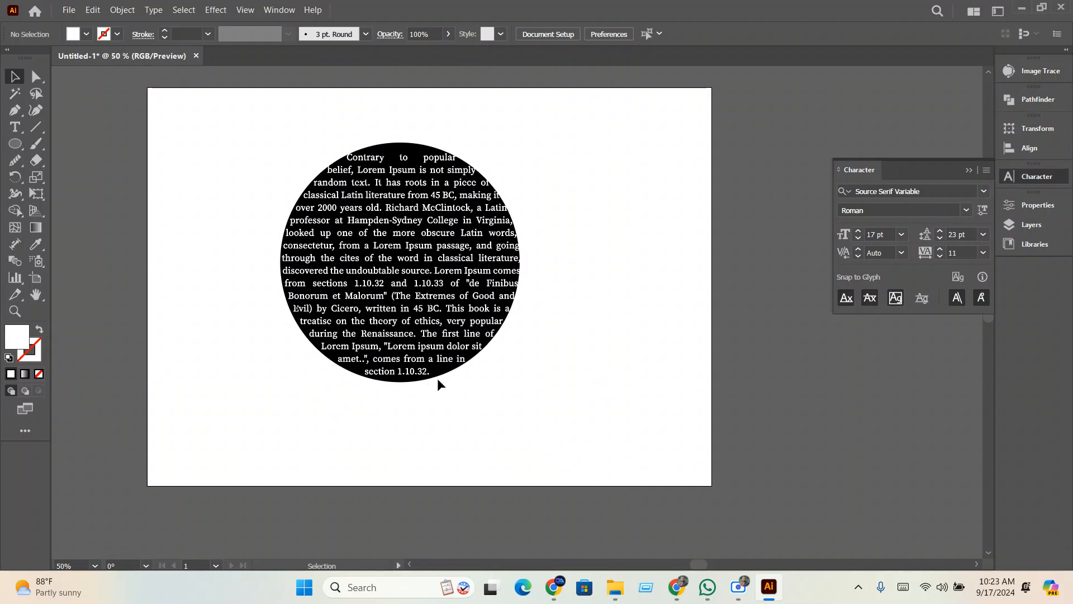
Enlarge the black circle slightly from its centre to leave a margin around the white text
left_click(442, 376)
left_click_drag(520, 383, 528, 391)
left_click(611, 391)
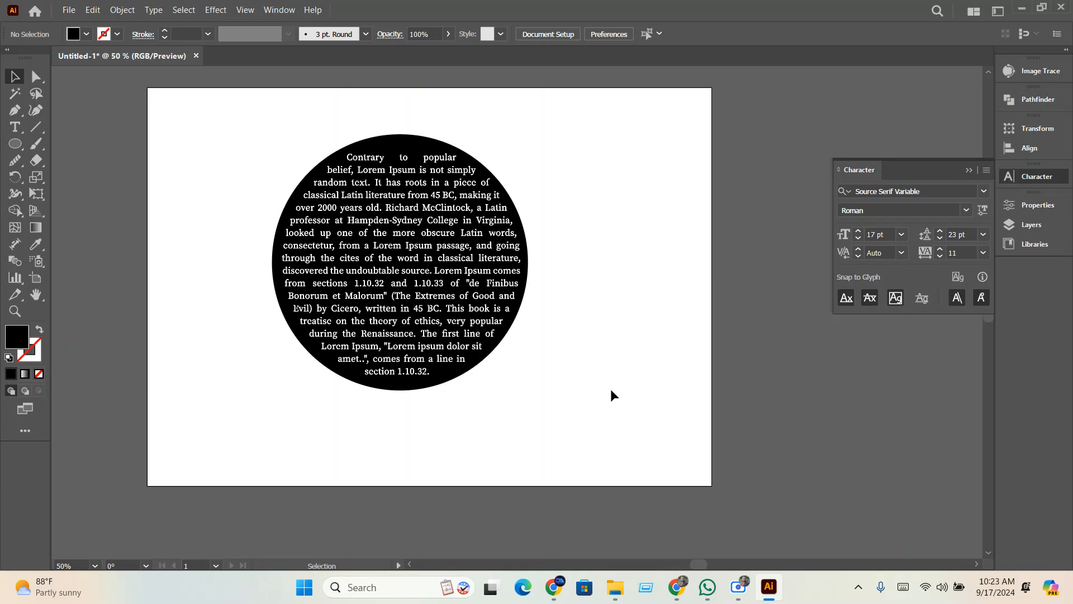
Move the black circle together with its white text off the artboard, above the blue and grey lettering
left_click_drag(611, 390, 760, 208)
scroll(405, 306, "down", 2)
scroll(497, 369, "down", 2)
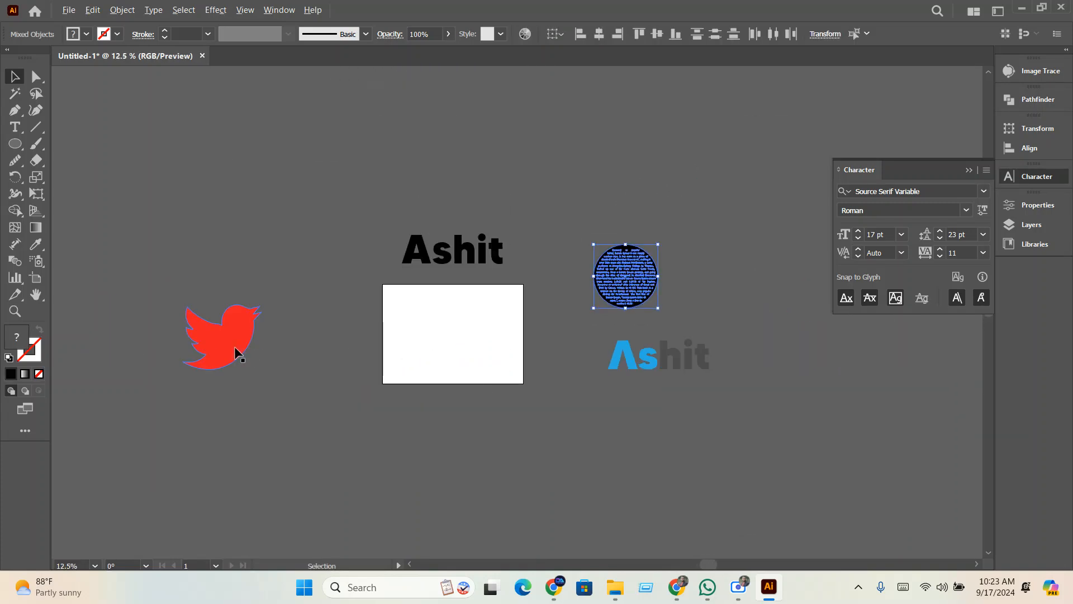
Place a copy of the red bird shape on the artboard
left_click_drag(237, 355, 468, 343)
scroll(467, 347, "up", 5)
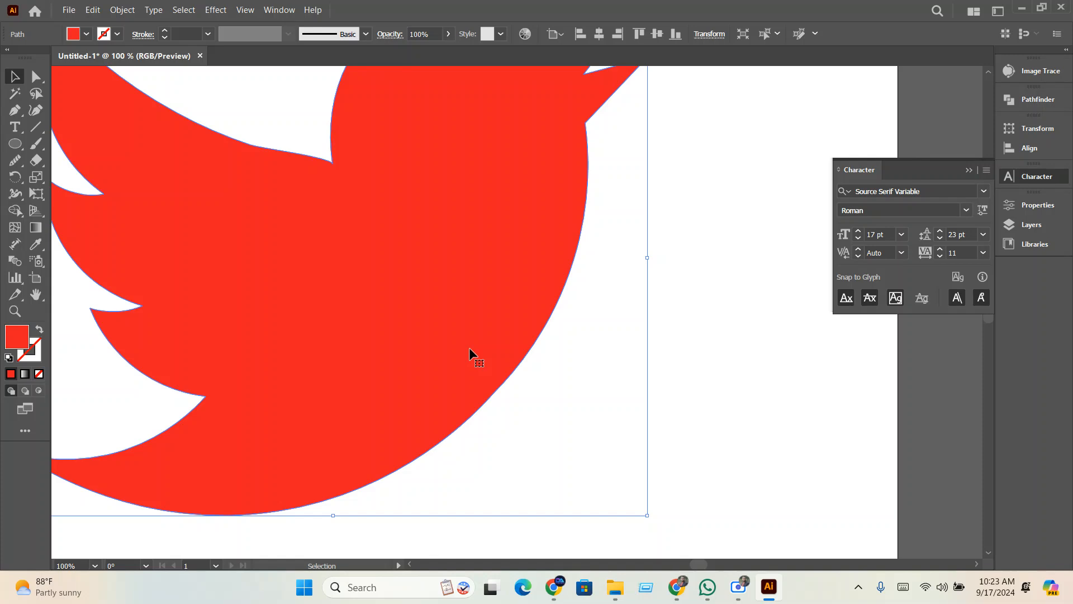
scroll(452, 356, "down", 1)
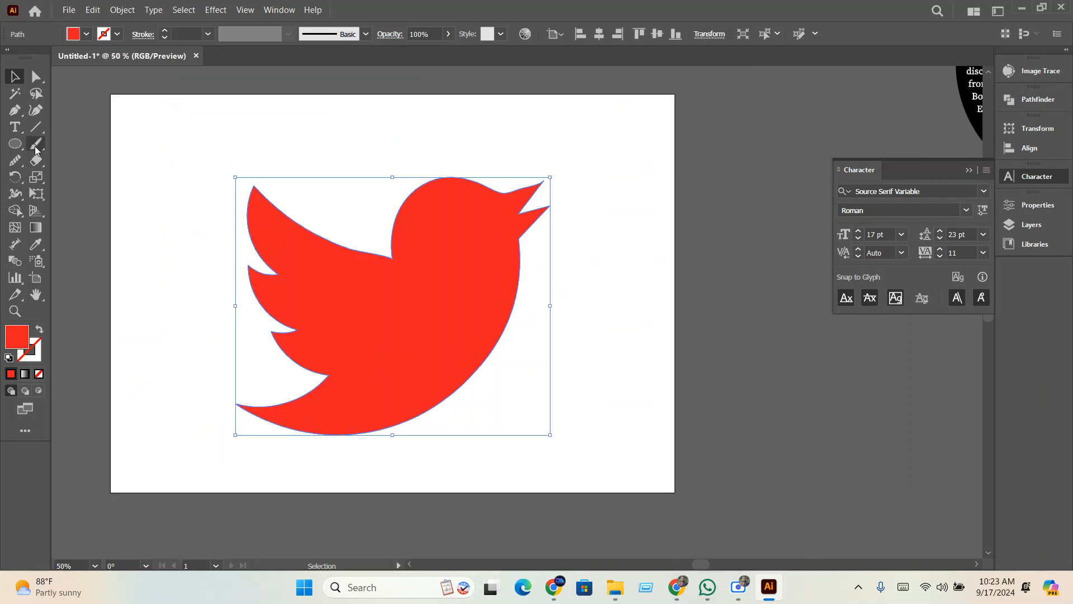
Fill the bird shape on the artboard with placeholder text using the Area Type Tool
left_click_drag(12, 151, 66, 209)
right_click(20, 162)
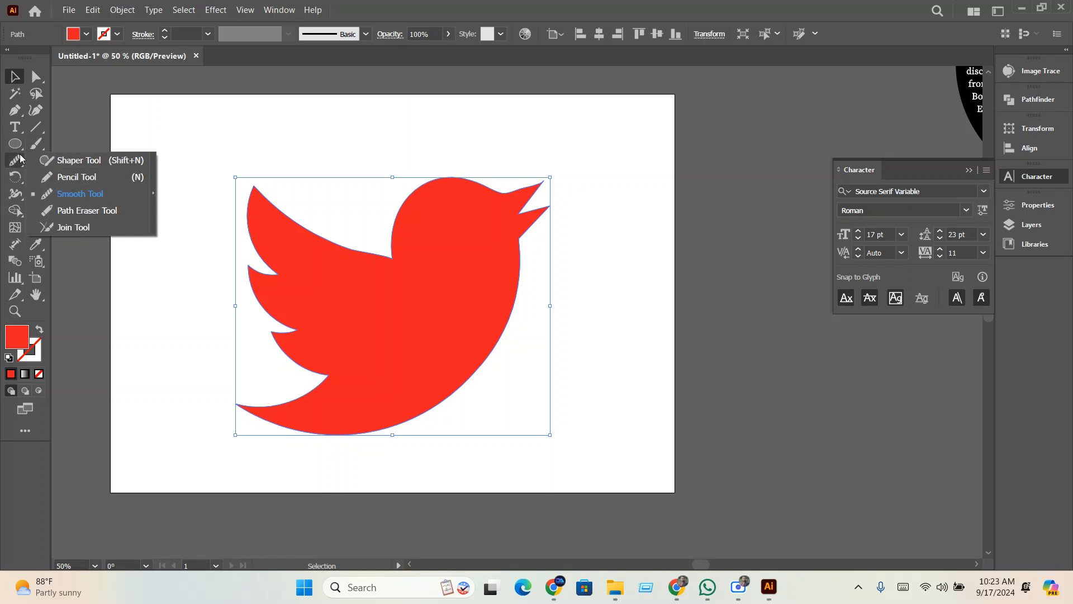
right_click(19, 113)
right_click(23, 126)
left_click(56, 141)
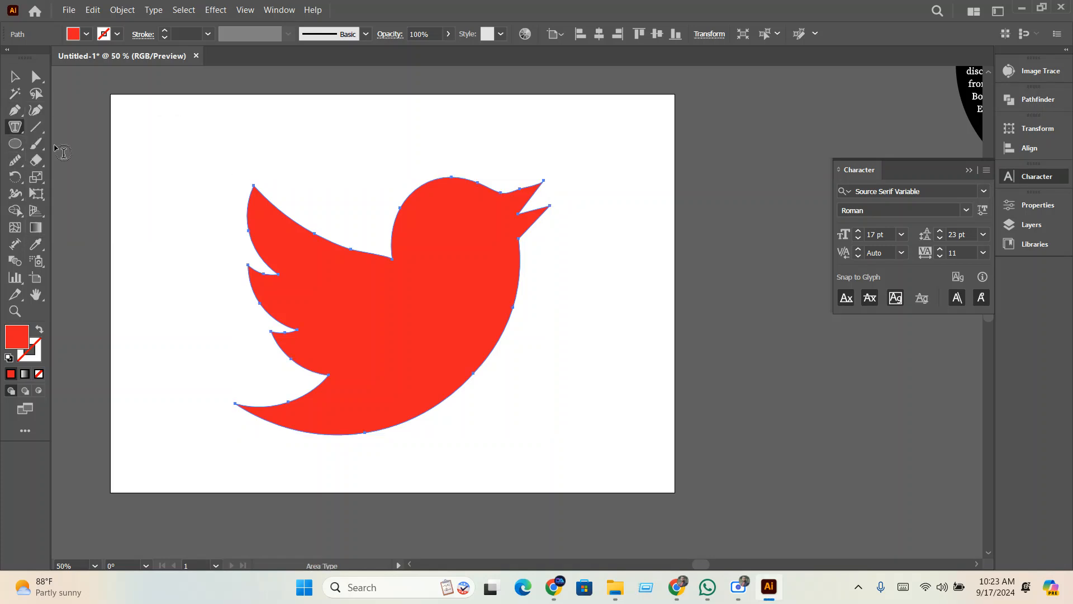
left_click(544, 180)
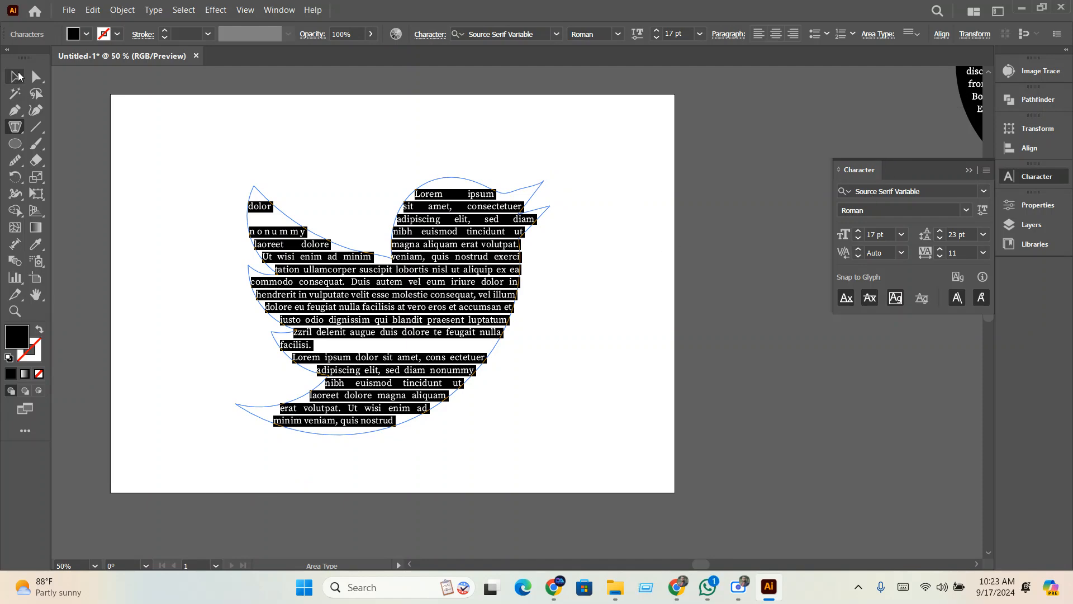
Select the bird-shaped text and convert it to outlines
left_click(15, 77)
left_click(313, 159)
left_click(431, 196)
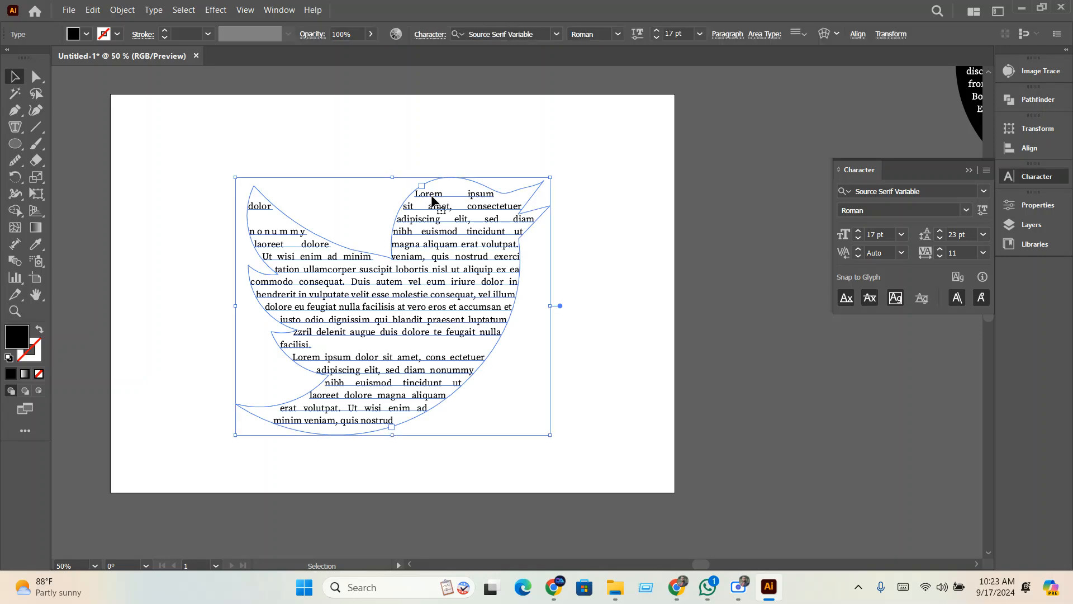
left_click(484, 280, "shift")
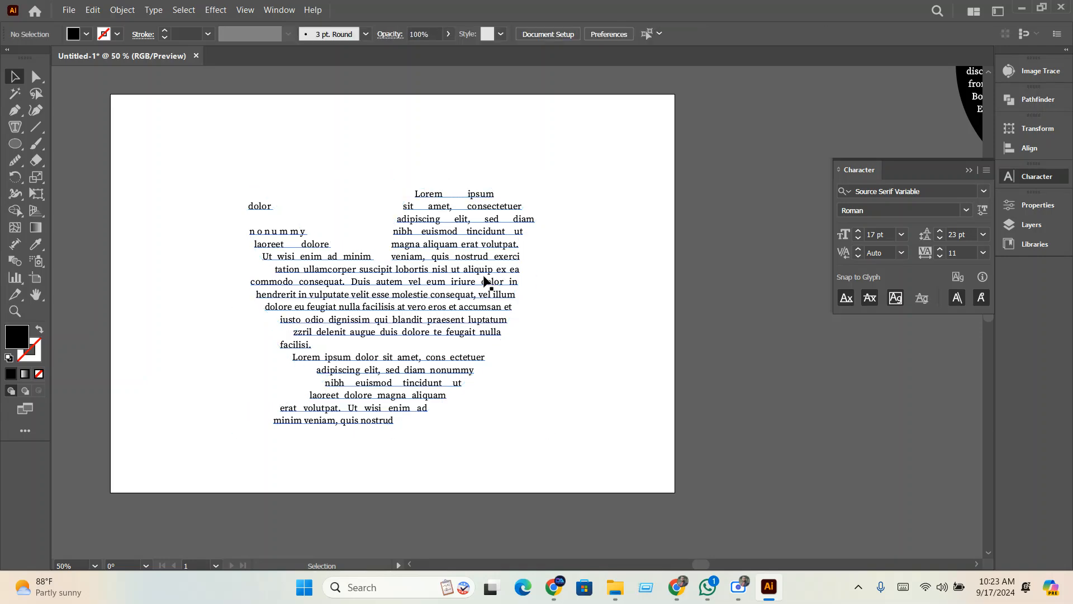
left_click(485, 280, "shift")
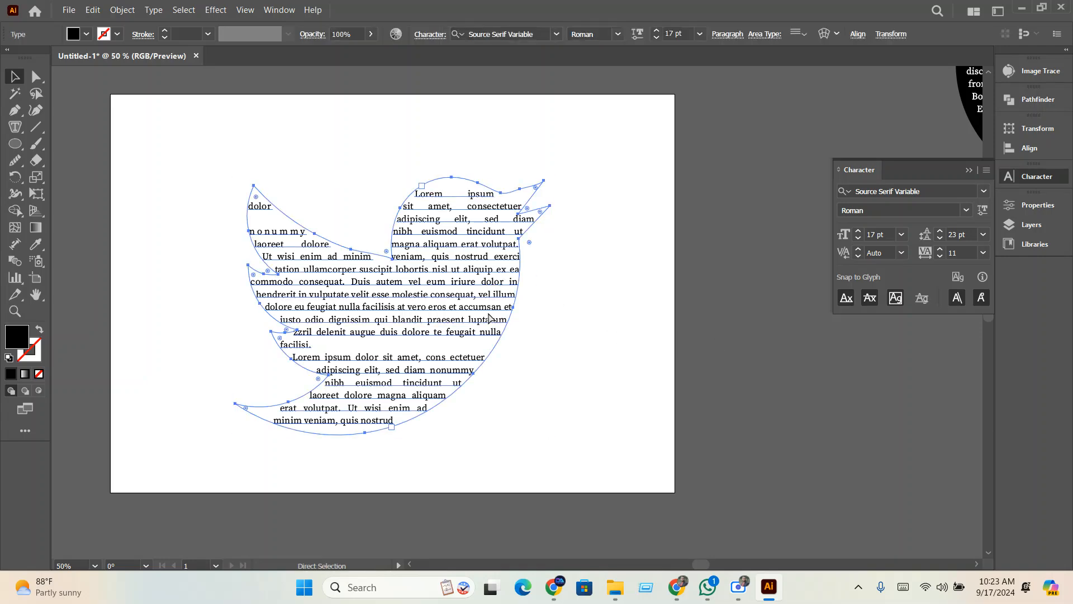
key("ctrl+shift+o")
Place another copy of the red bird behind the outlined bird-shaped text on the artboard
scroll(488, 313, "down", 1)
scroll(487, 317, "down", 3)
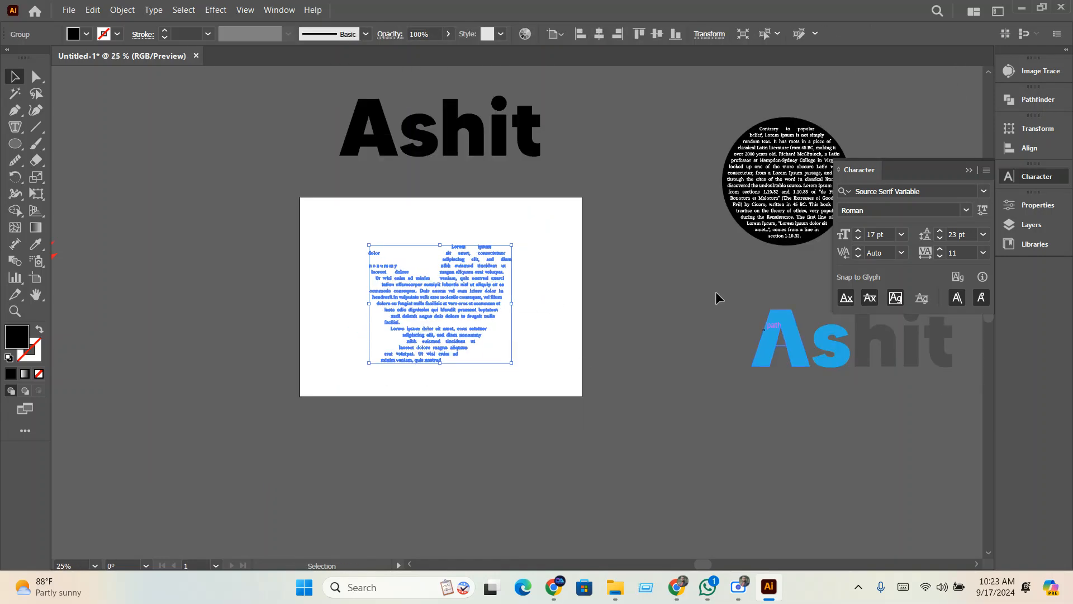
left_click_drag(228, 347, 455, 347)
scroll(458, 348, "up", 4)
left_click(540, 369)
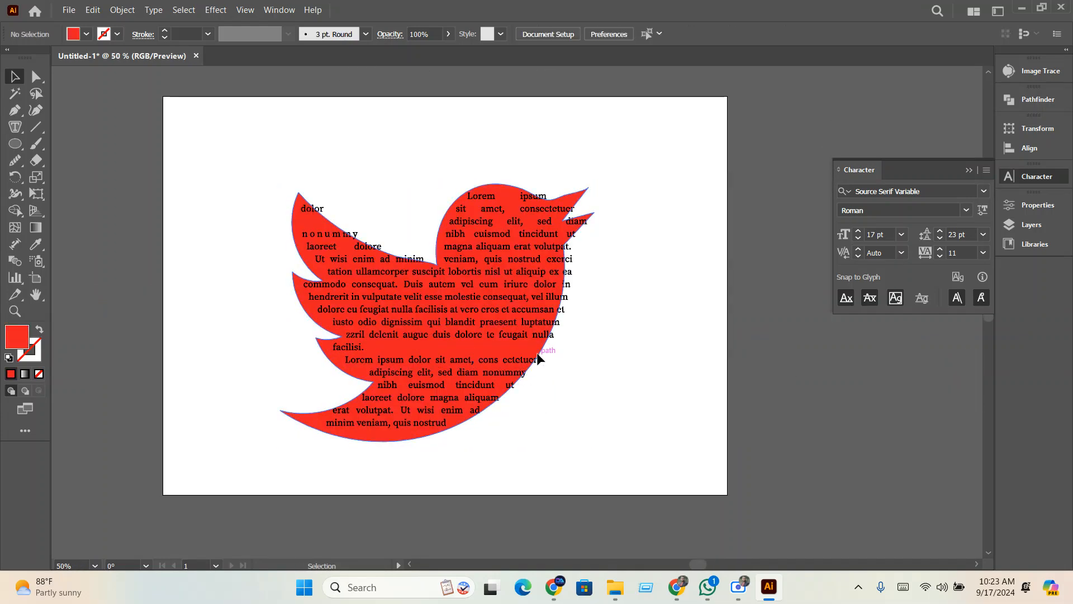
Align the red bird with the outlined text and enlarge it slightly to leave a margin around the words
left_click_drag(545, 352, 543, 347)
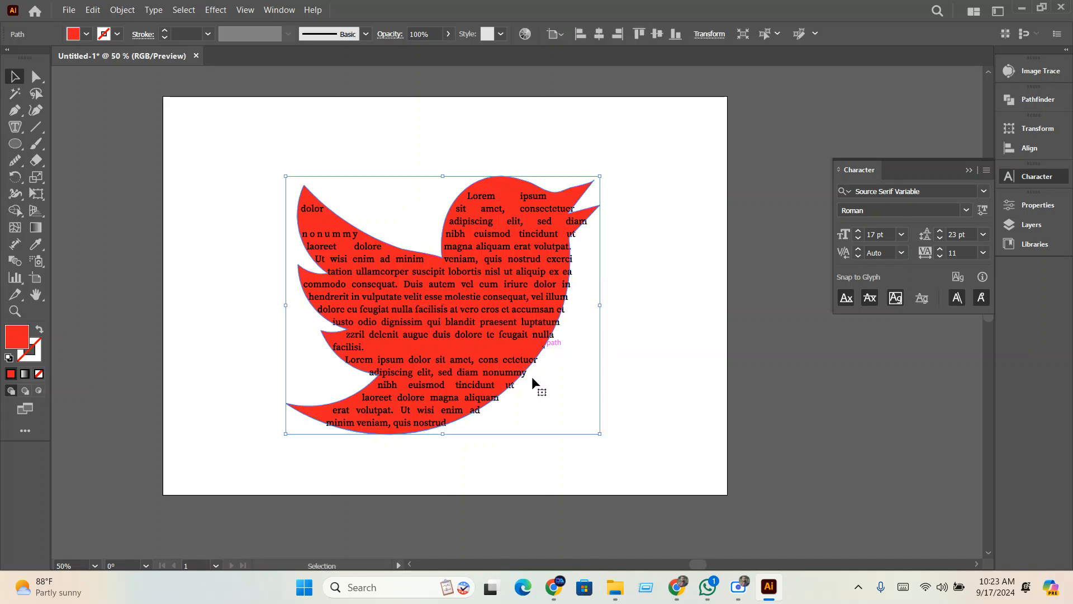
left_click_drag(600, 434, 617, 448)
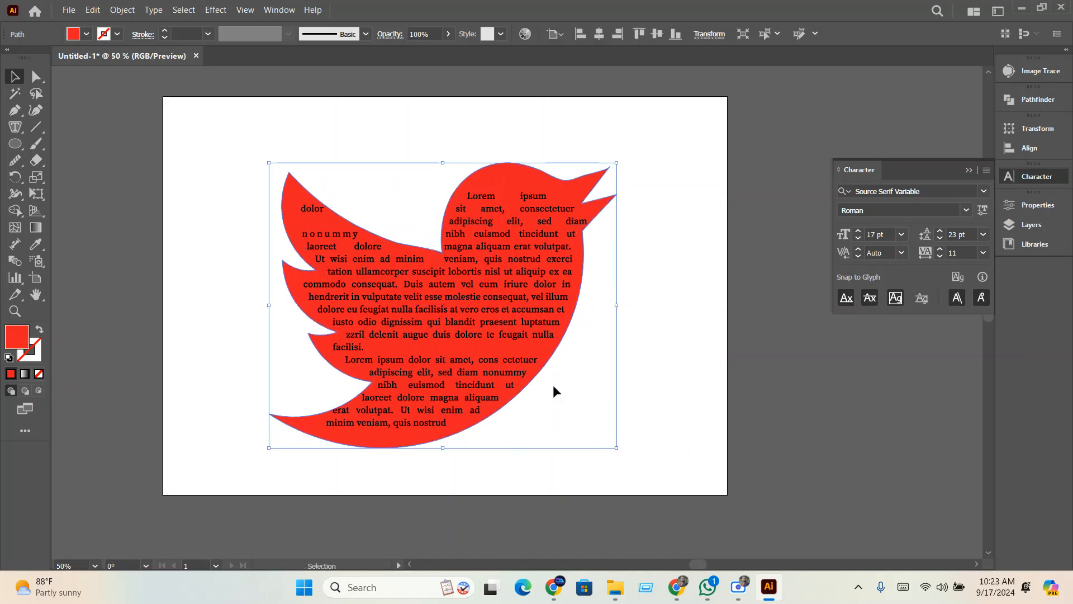
left_click_drag(547, 363, 552, 358)
left_click(612, 369)
Recolor the outlined bird text white by sampling the artboard with the Eyedropper
scroll(578, 364, "down", 3)
left_click(569, 357)
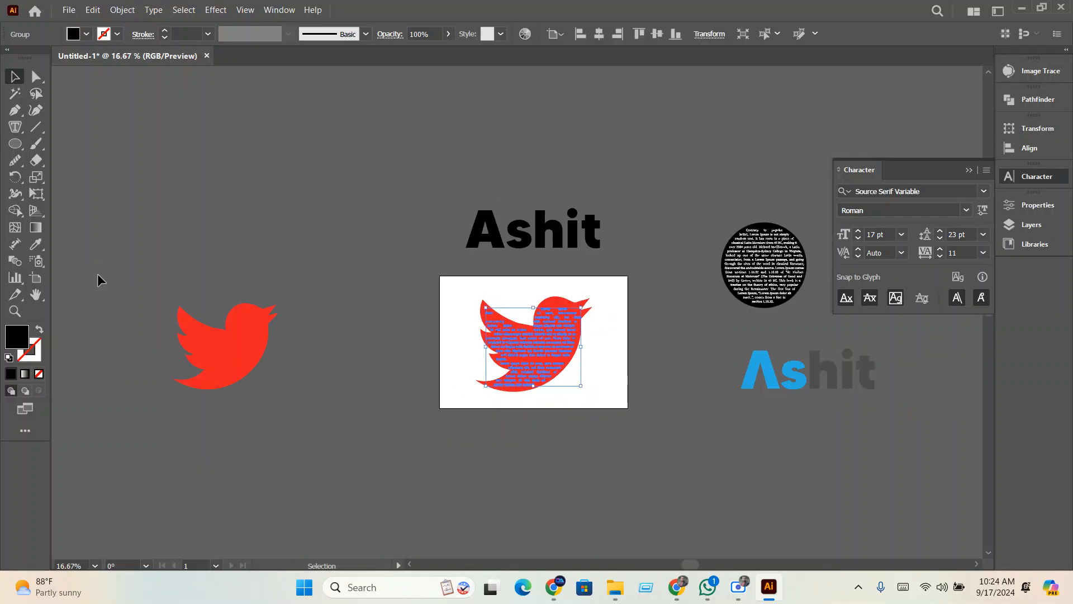
left_click(35, 243)
left_click(489, 292)
scroll(492, 293, "up", 3)
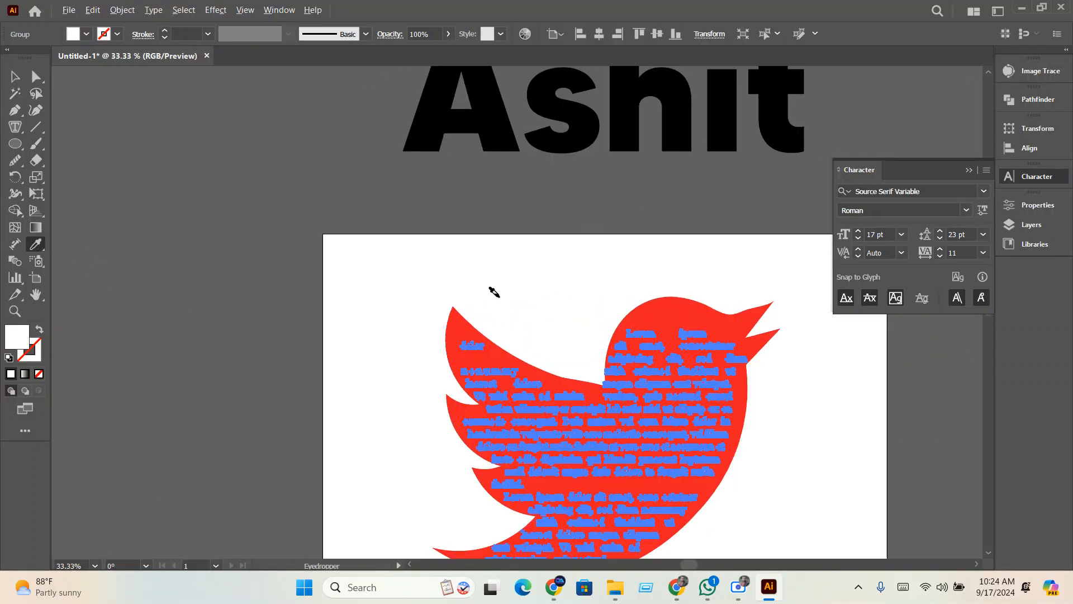
left_click(15, 77)
Select the red bird and its white text together and move them off the artboard, above the plain red bird
left_click(492, 353)
scroll(442, 319, "down", 2)
scroll(443, 322, "down", 1)
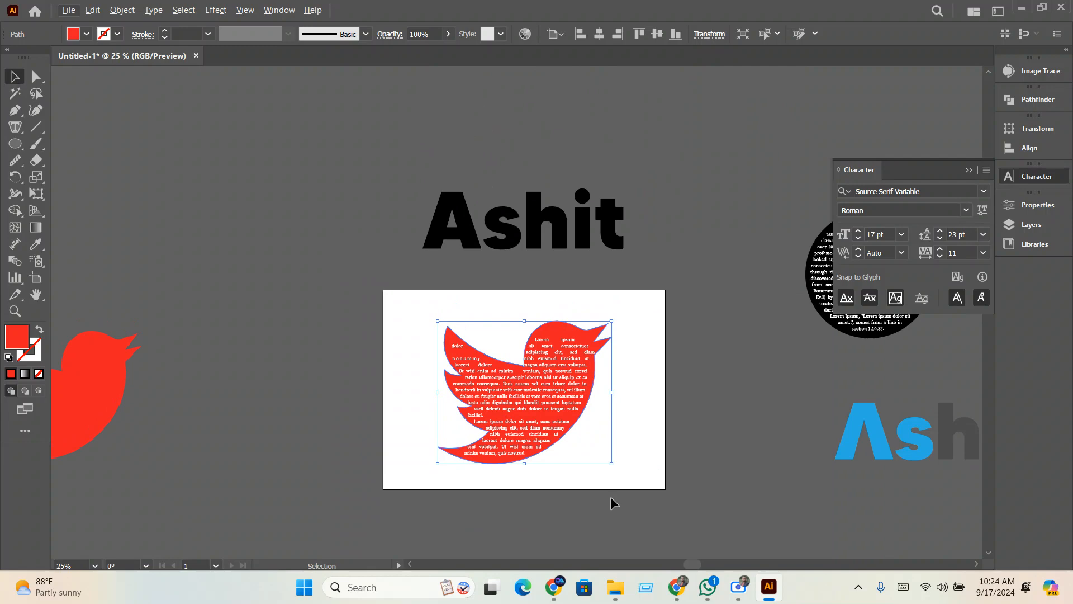
left_click(532, 369, "shift")
scroll(536, 385, "down", 1)
left_click_drag(537, 385, 195, 252)
Draw a large circle on the empty artboard with the Ellipse Tool
left_click(13, 127)
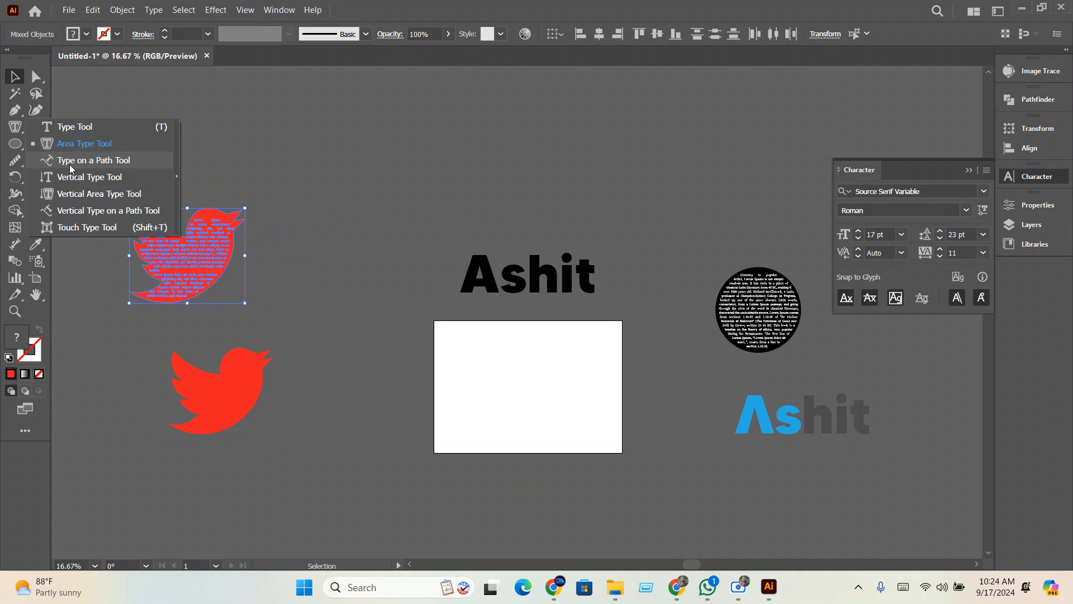
left_click(15, 144)
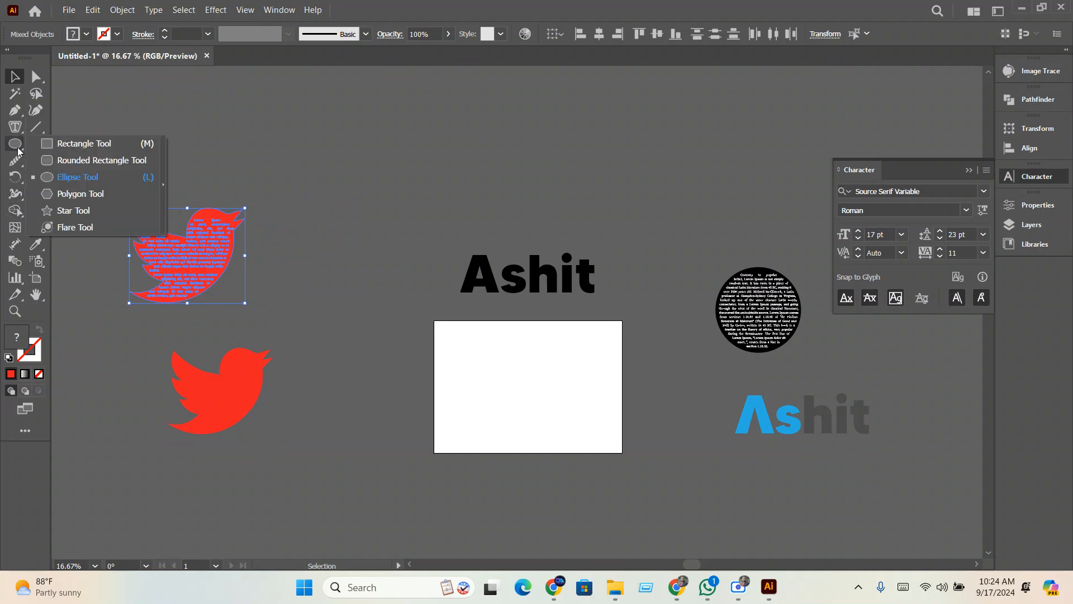
left_click(52, 177)
scroll(503, 448, "up", 4)
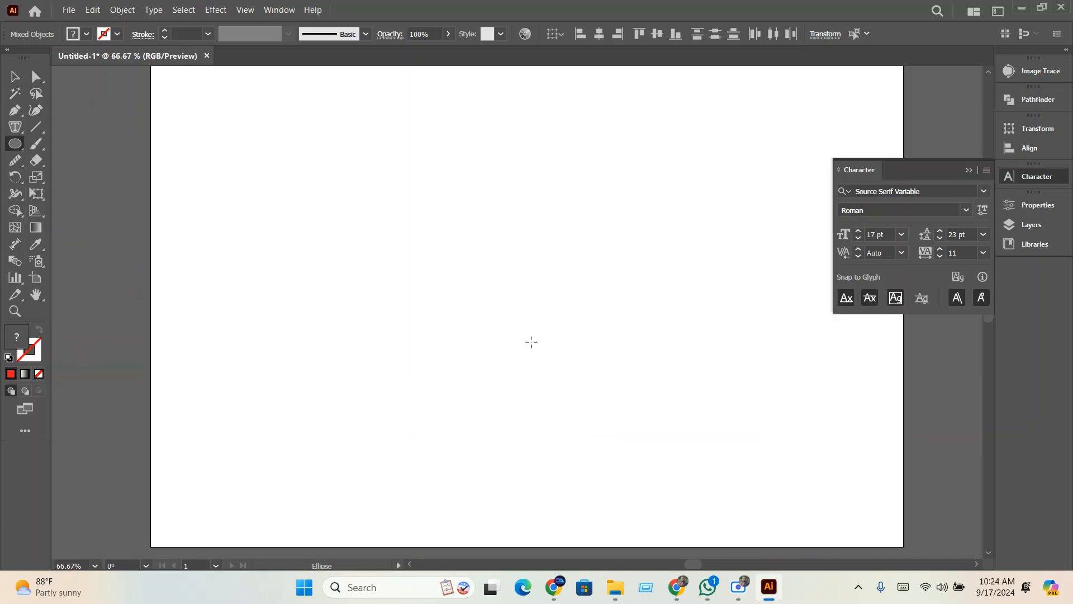
mouse_move(468, 246)
left_mouse_down()
mouse_move(558, 310)
mouse_move(630, 385)
mouse_move(633, 407)
left_mouse_up()
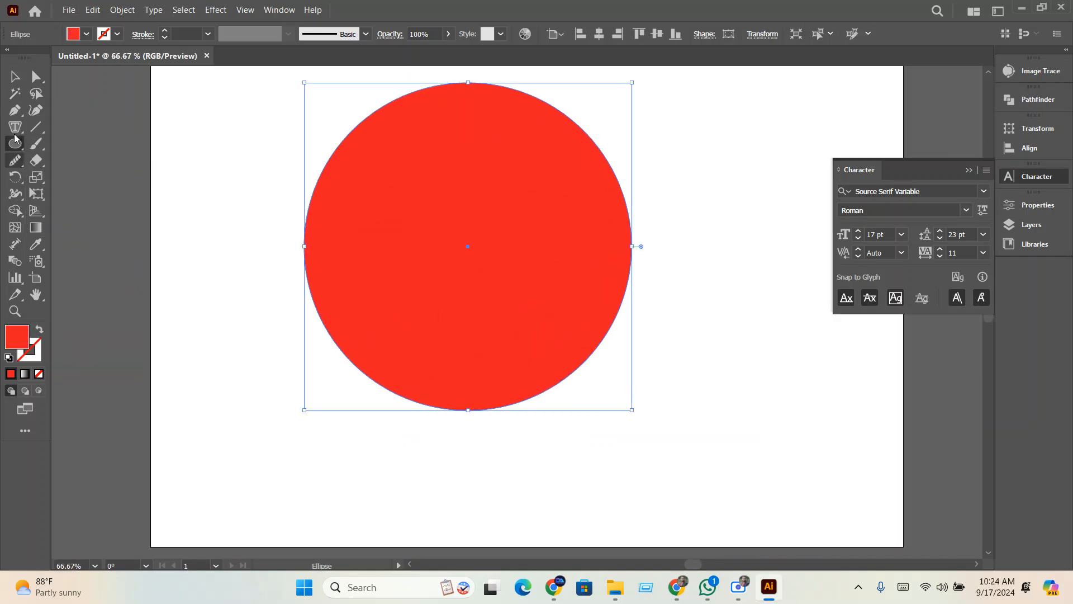
Move the circle toward the artboard's centre and swap its fill and stroke for a red outline without fill
left_click(15, 78)
left_click_drag(522, 311, 570, 351)
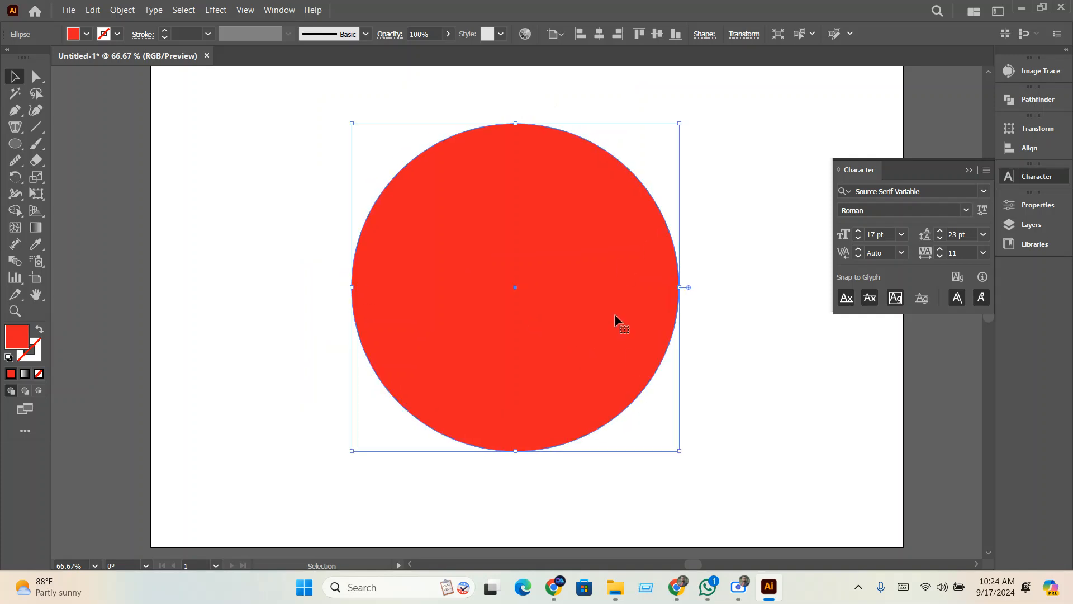
left_click(40, 330)
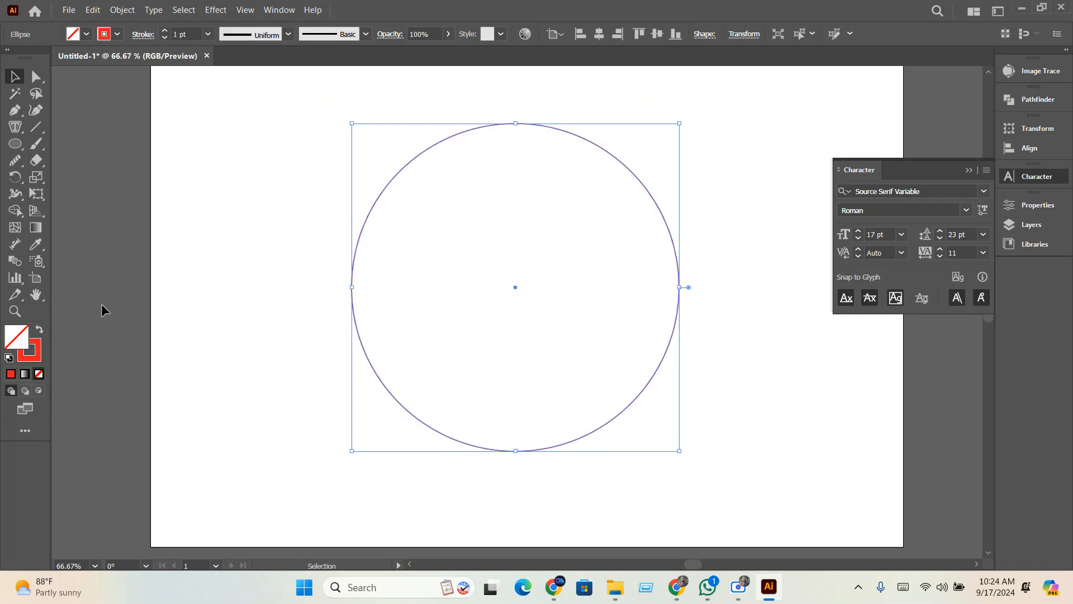
Set the circle outline's stroke weight to 16 pt
left_click(187, 35)
scroll(187, 35, "up", 15)
left_click(239, 231)
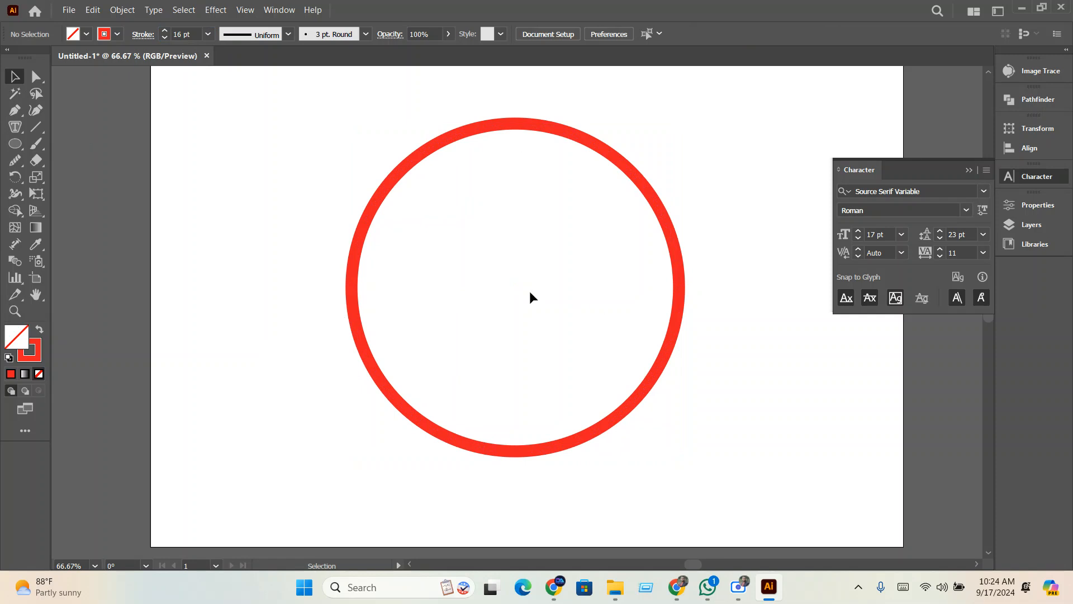
Place the text "Graphic designer" along the circle with the Type on a Path Tool, starting at its leftmost point
left_click_drag(286, 123, 524, 273)
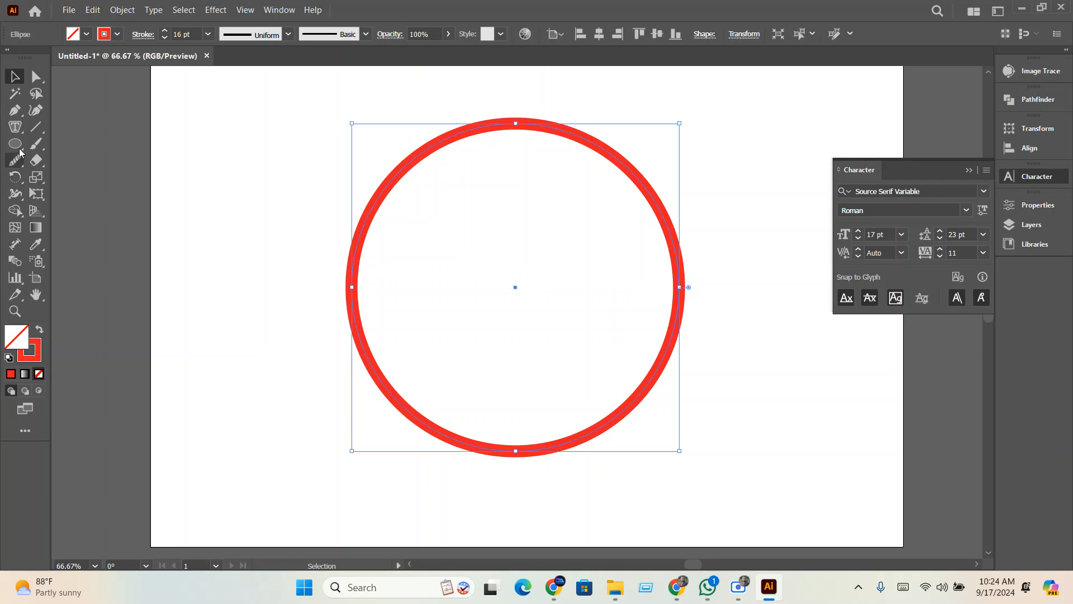
left_click(15, 127)
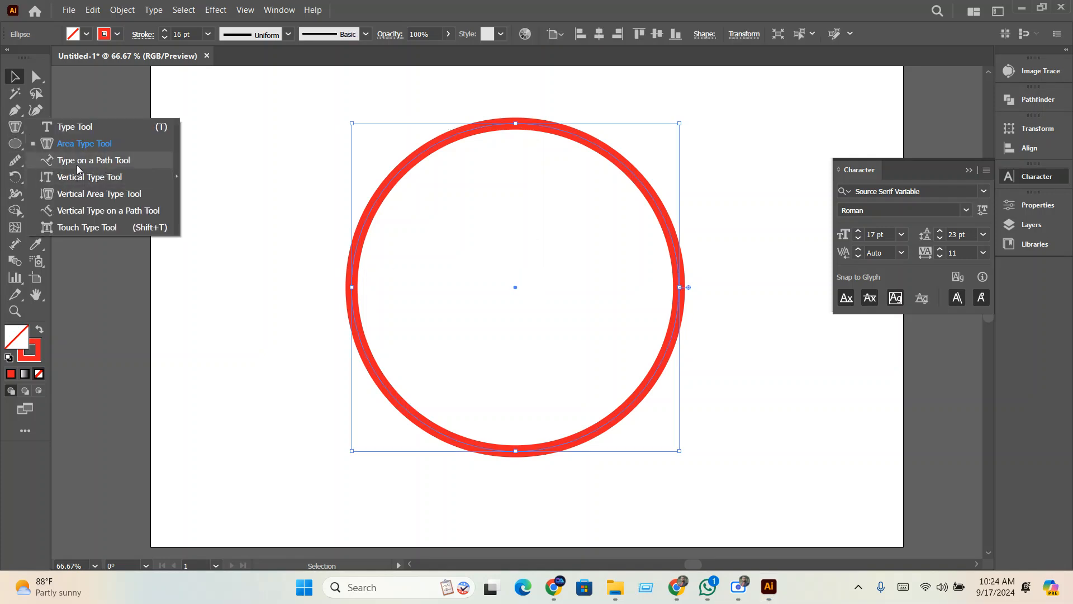
left_click(78, 162)
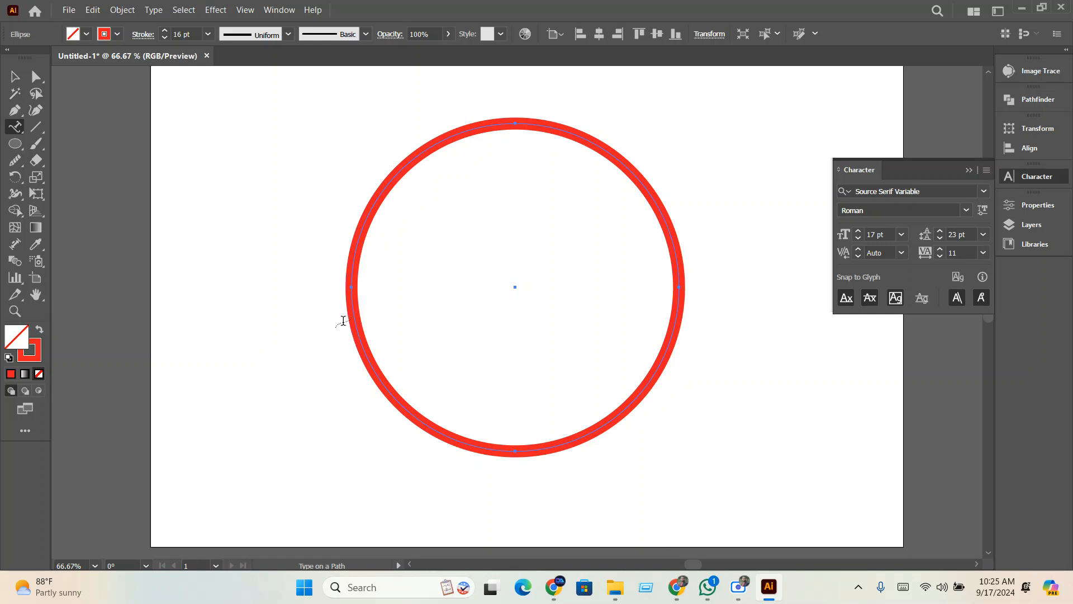
left_click(351, 286)
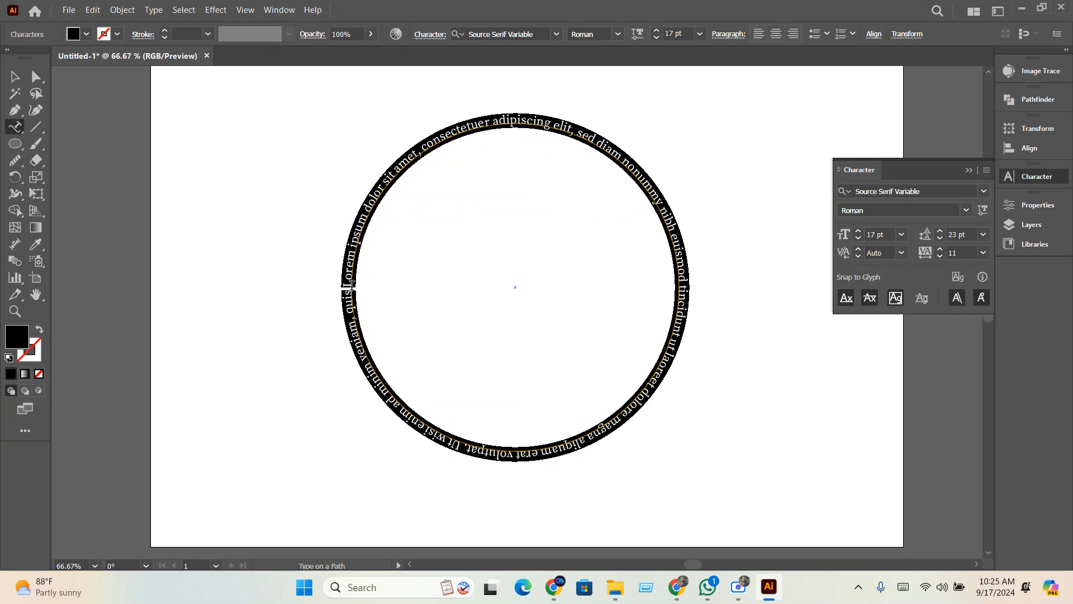
key("BackSpace")
type("Grap")
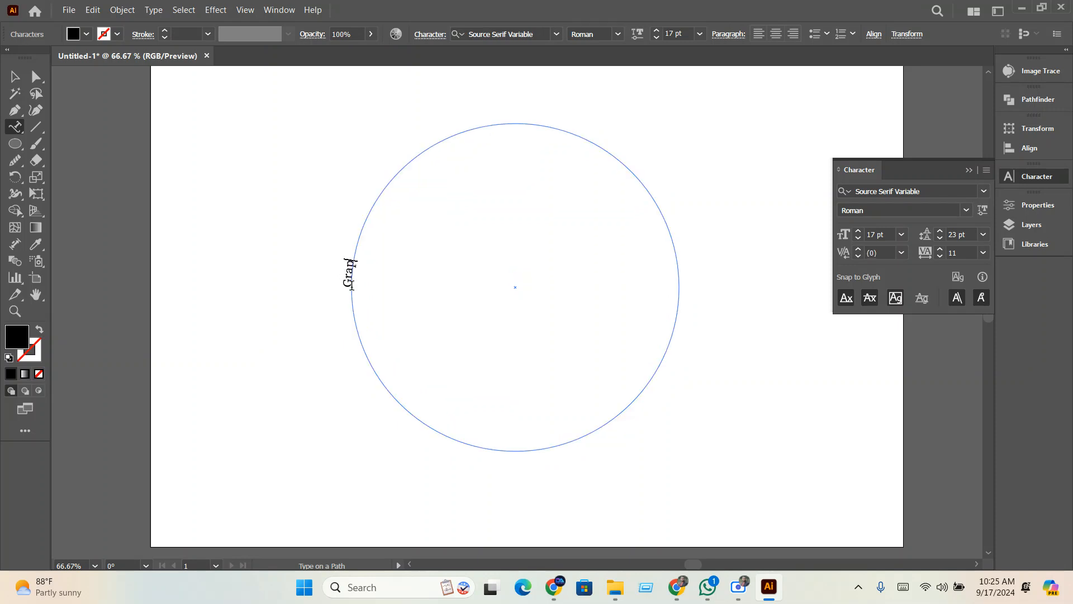
type("hic designer")
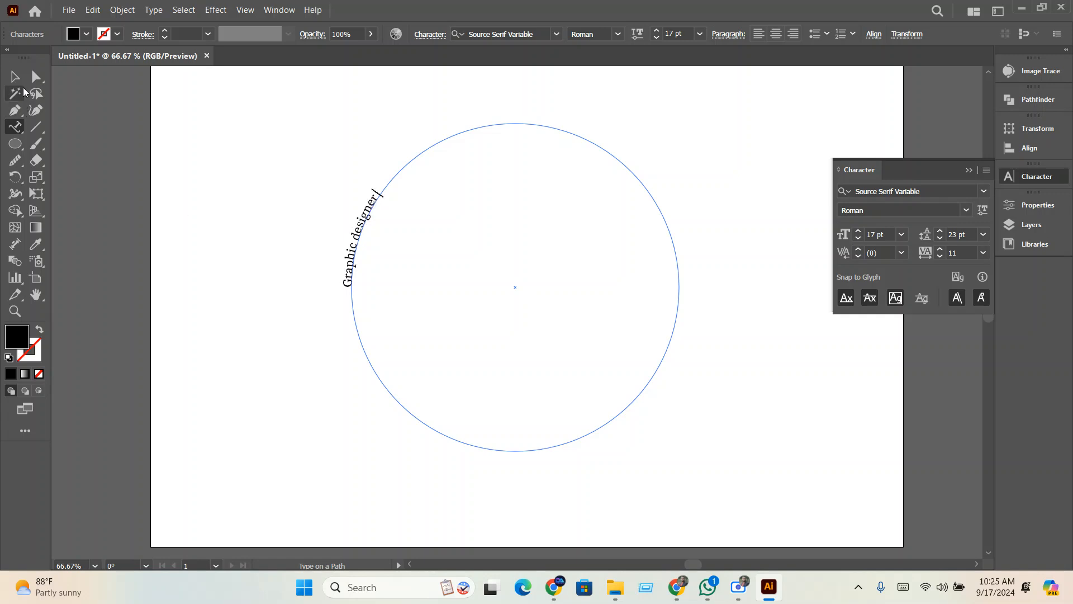
Shift the circular text slightly toward the artboard's lower left and set its font size to 72 pt
left_click(13, 78)
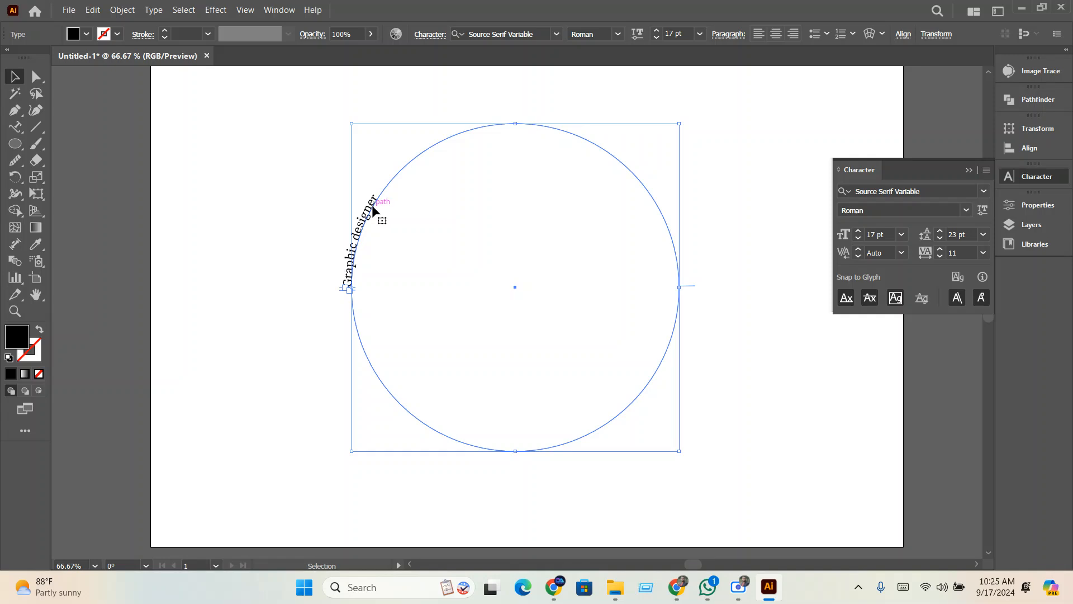
left_click_drag(374, 208, 340, 218)
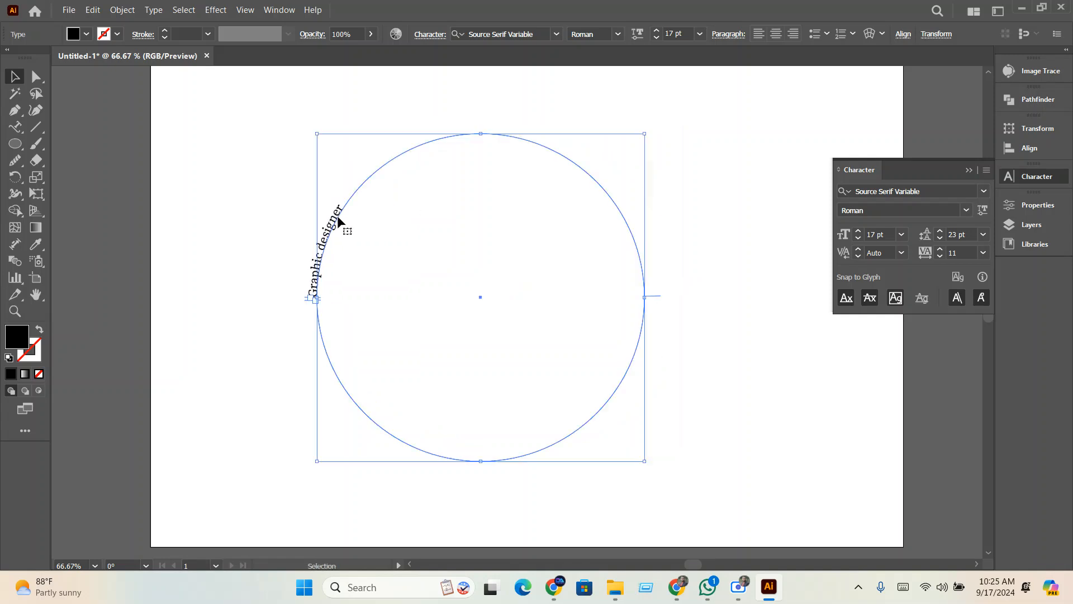
left_click(882, 234)
scroll(883, 235, "up", 20)
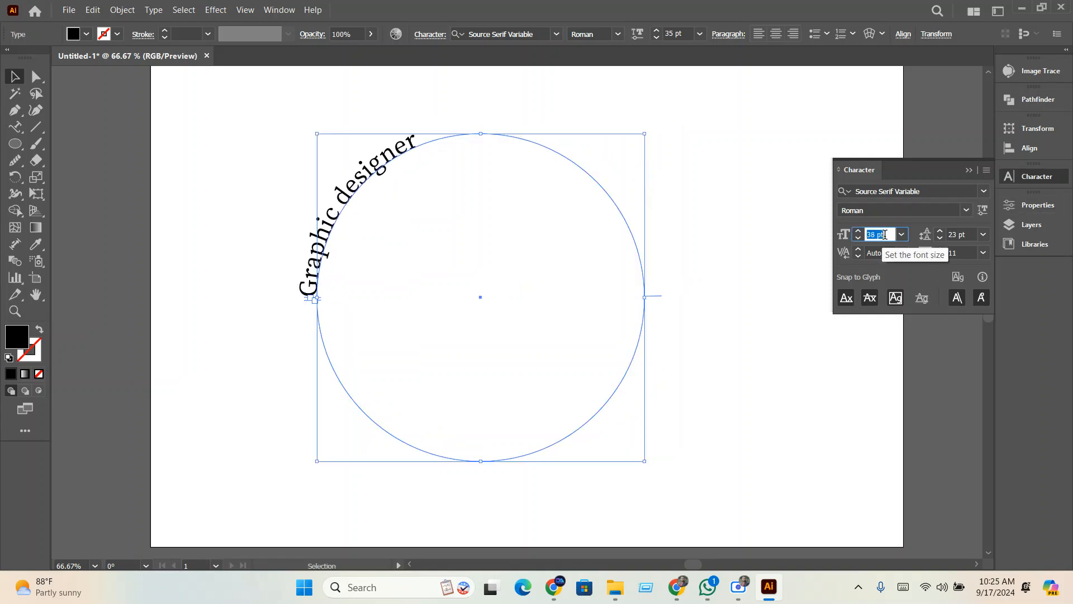
scroll(885, 235, "up", 20)
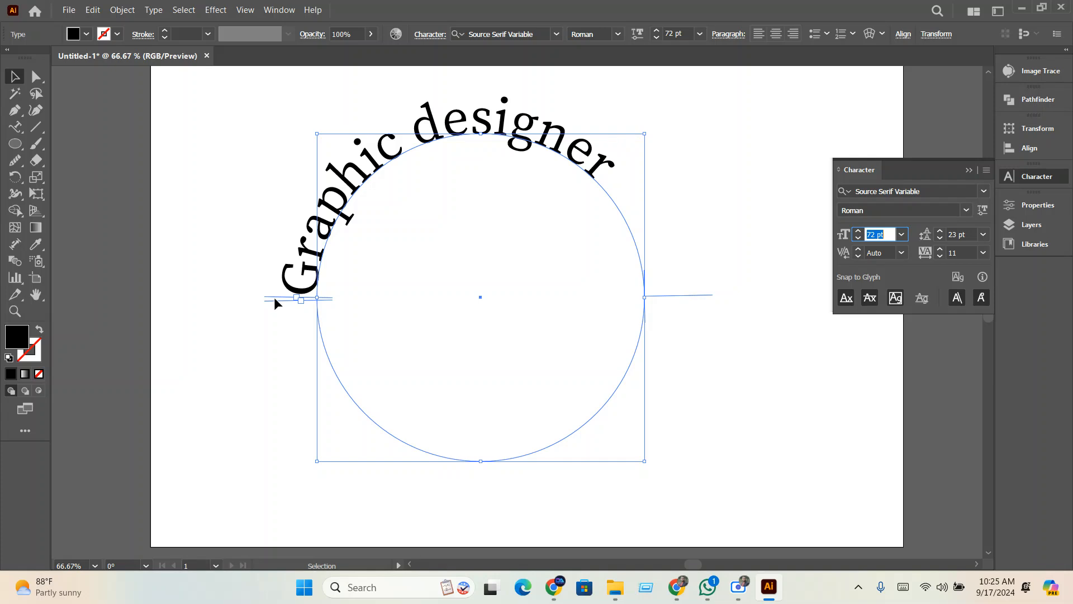
Align the path text's start and end brackets with the circle's leftmost and rightmost points, and move the text object down and left
left_click_drag(278, 307, 281, 287)
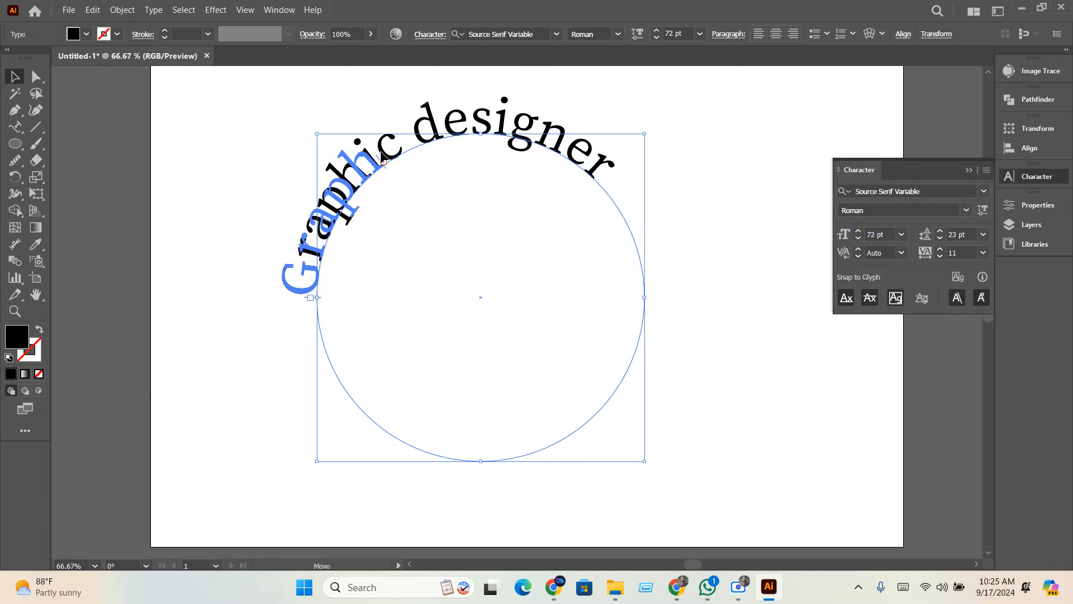
left_click_drag(723, 273, 735, 299)
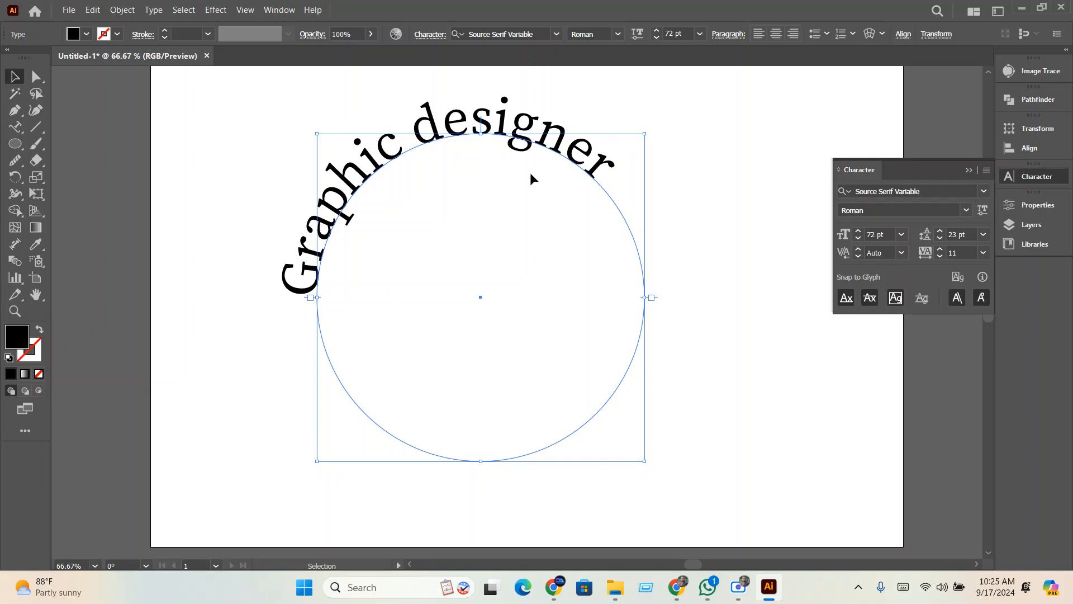
left_click_drag(530, 173, 463, 203)
Center-align the text on the circular path
left_click(729, 34)
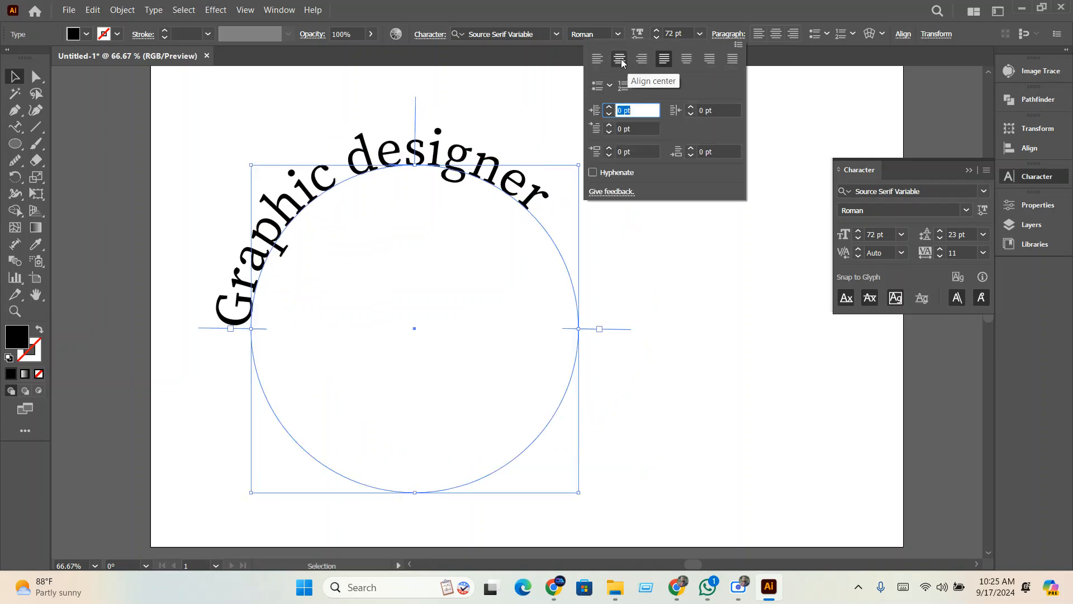
left_click(620, 59)
left_click(634, 221)
left_click(391, 168)
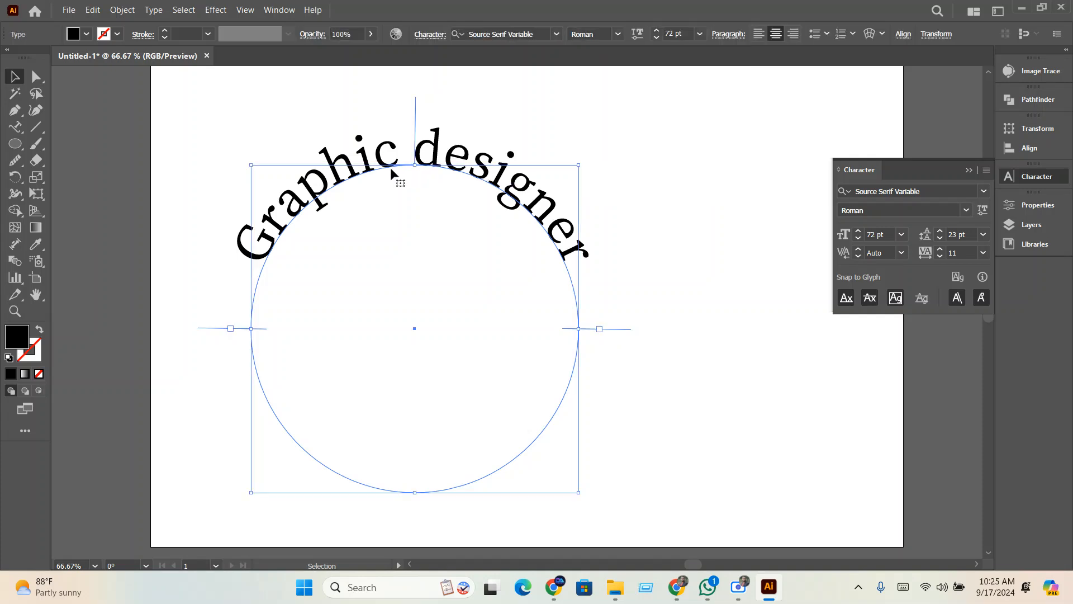
Change the case of the curved text to UPPERCASE
left_click(153, 9)
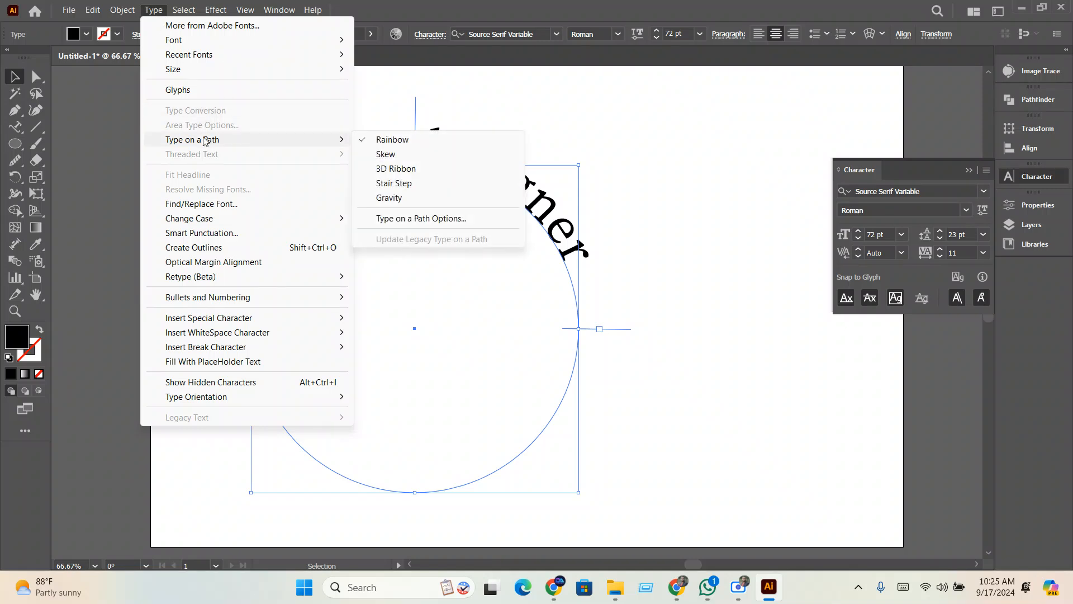
mouse_move(195, 221)
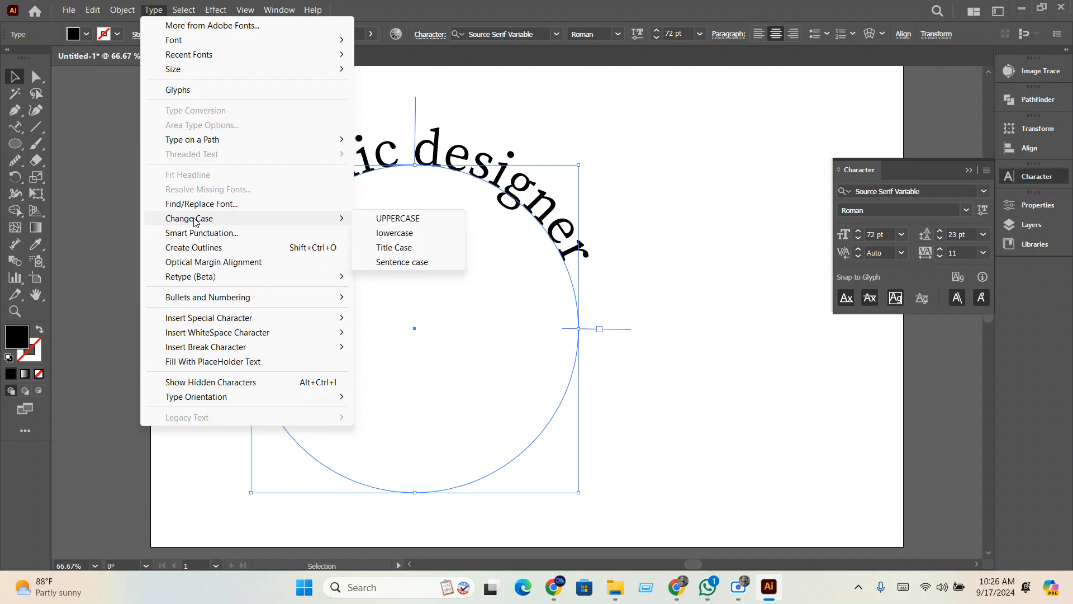
left_click(523, 330)
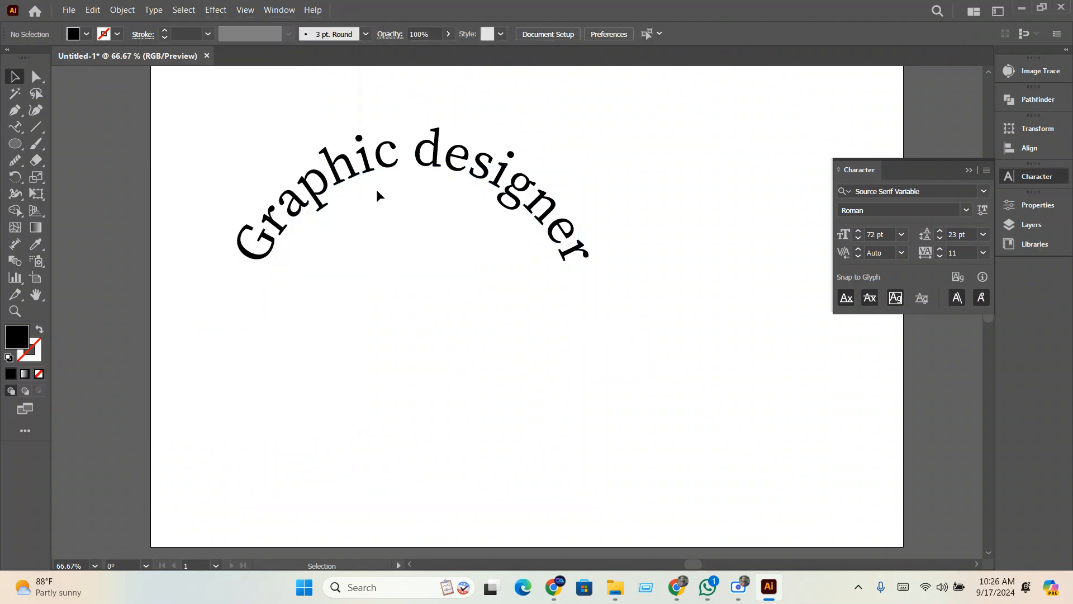
left_click(376, 169)
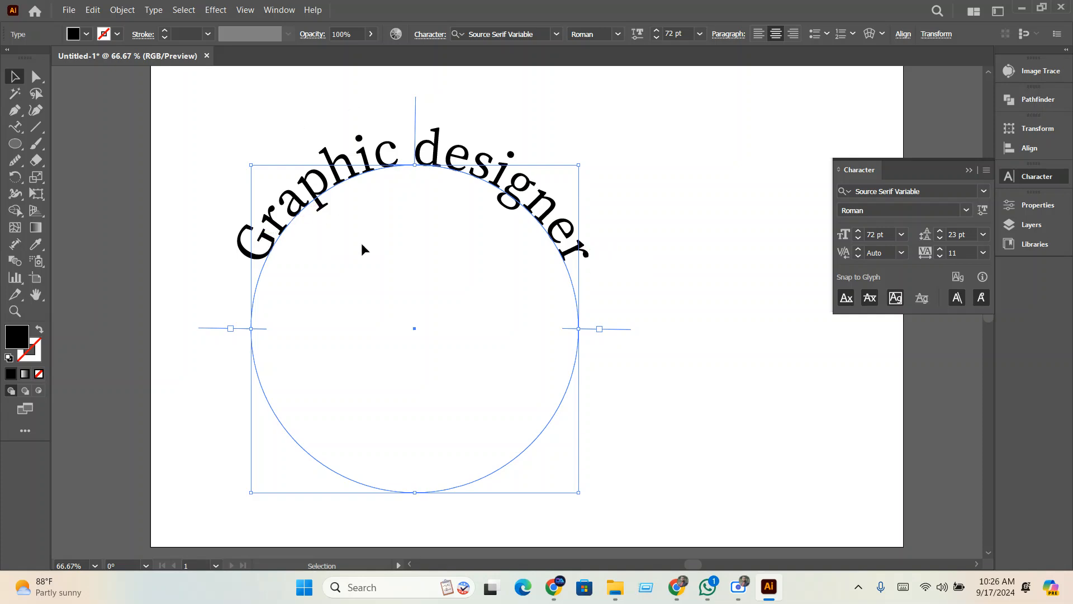
left_click(154, 11)
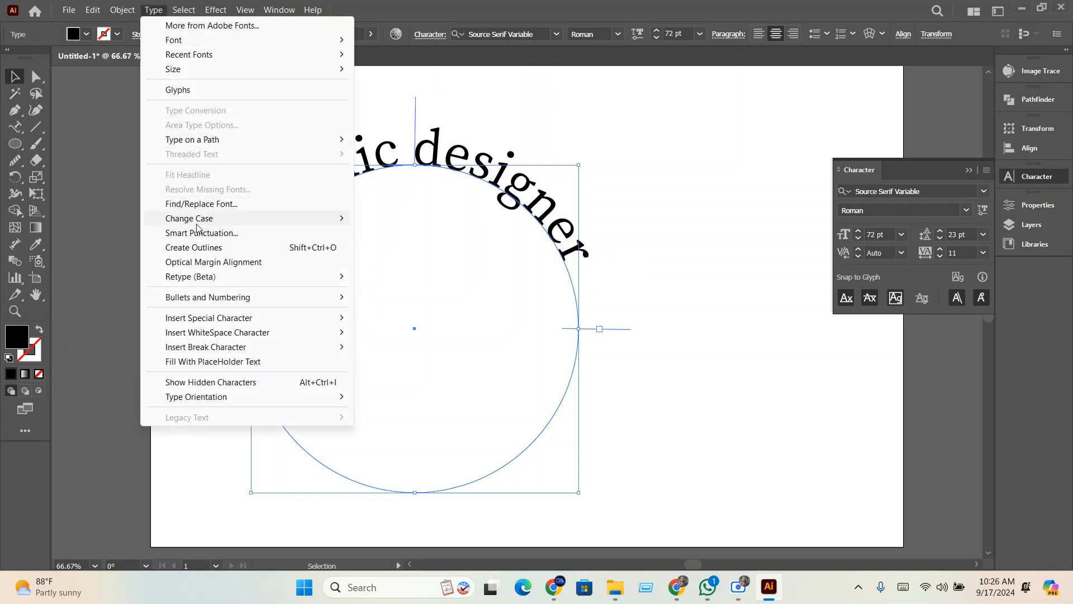
mouse_move(198, 221)
left_click(415, 222)
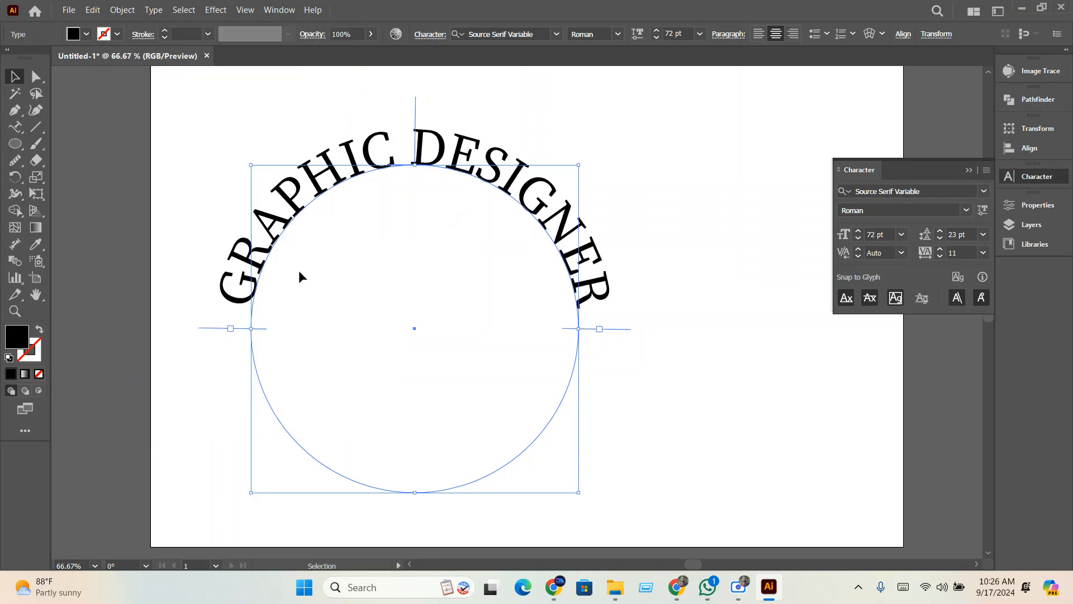
Change the case of the curved text to lowercase
left_click(154, 9)
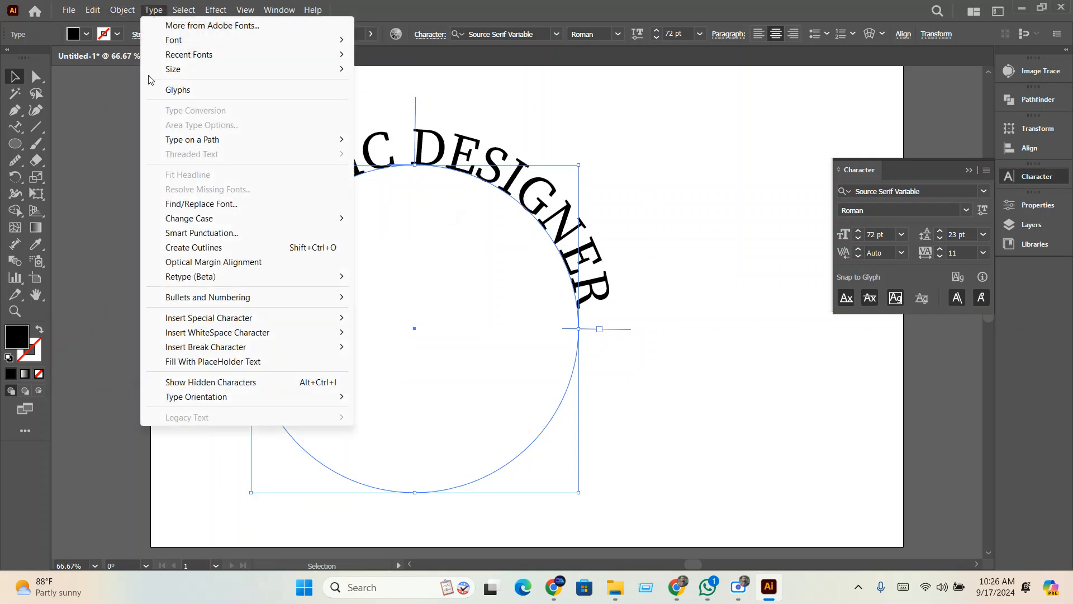
mouse_move(188, 222)
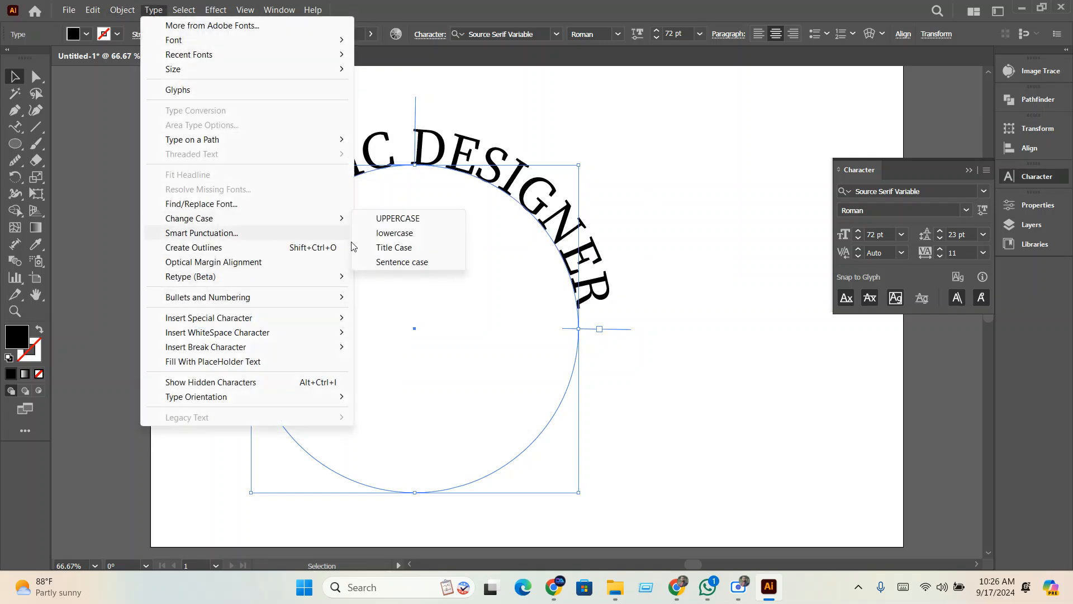
left_click(404, 233)
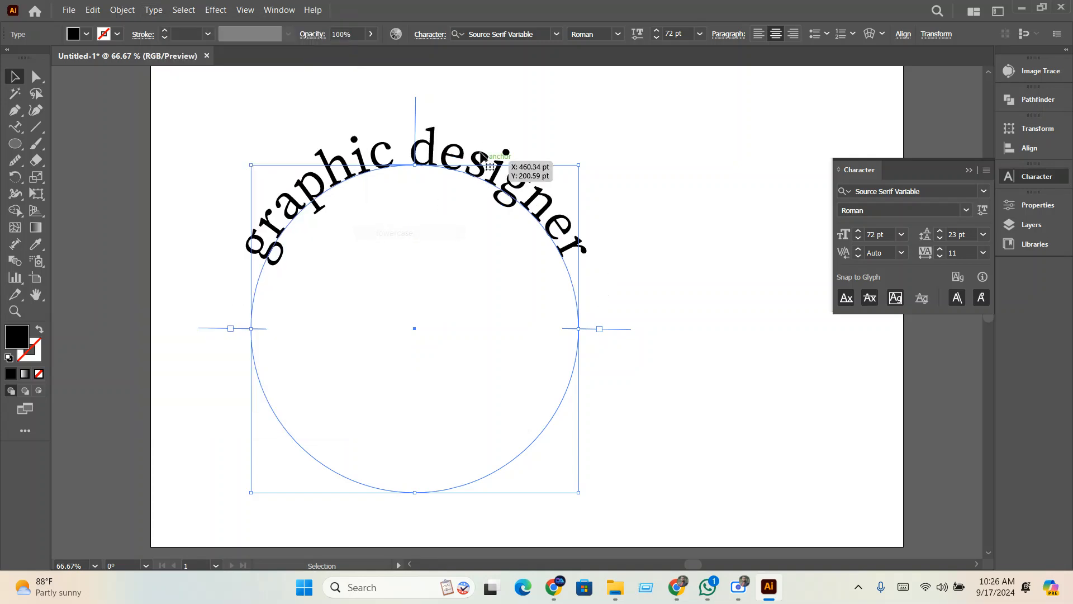
Change the case of the curved text to Title Case
left_click(153, 10)
mouse_move(196, 223)
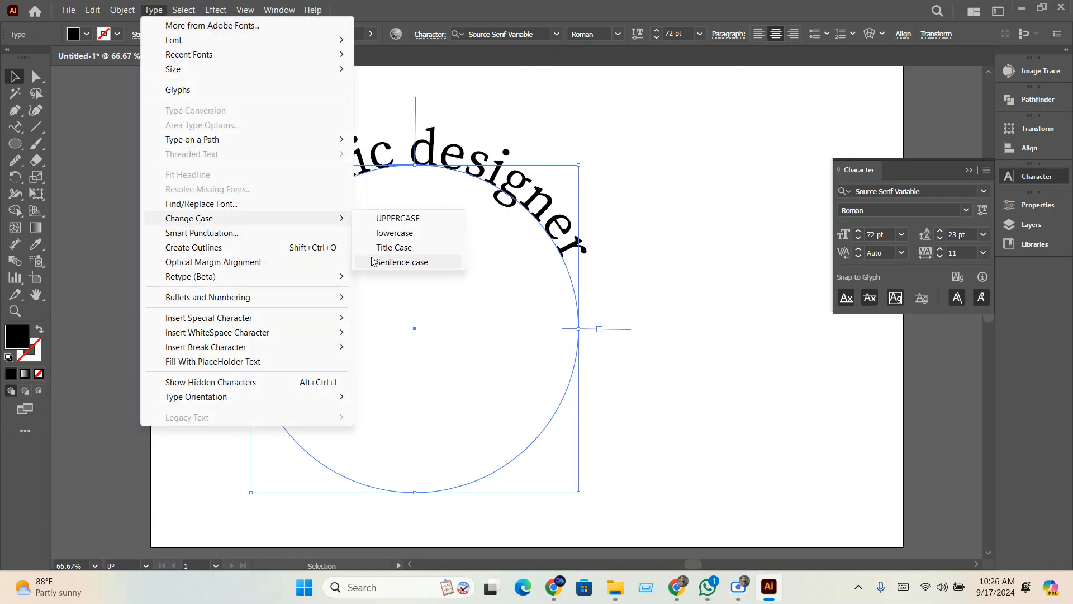
left_click(398, 248)
left_click(438, 255)
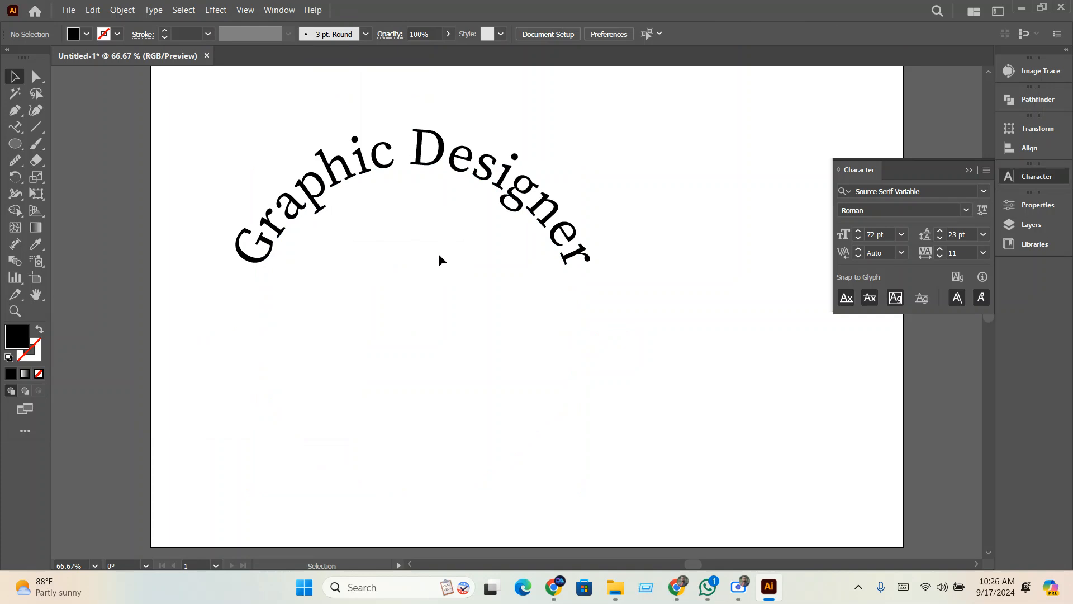
Set the curved text's font to AlterousDisplay and move the text toward the artboard's centre
left_click(469, 184)
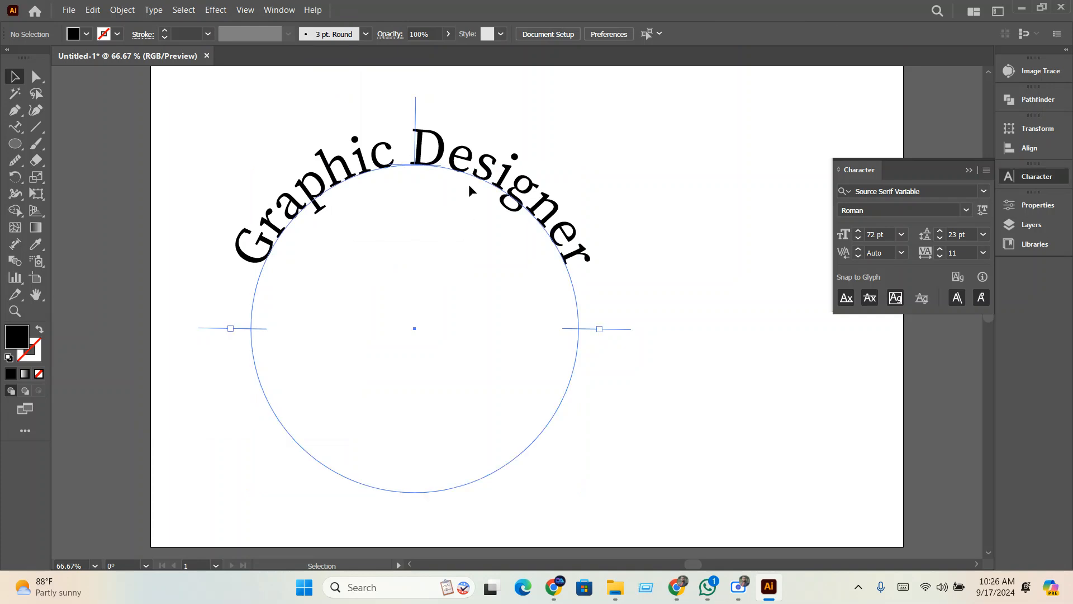
left_click(983, 191)
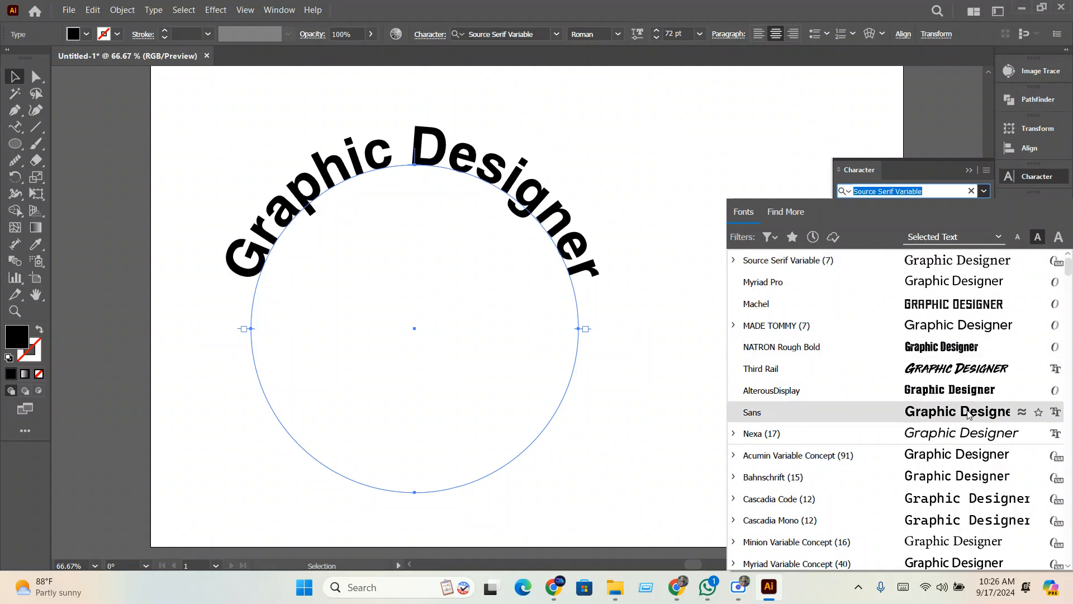
left_click(980, 391)
left_click(444, 204)
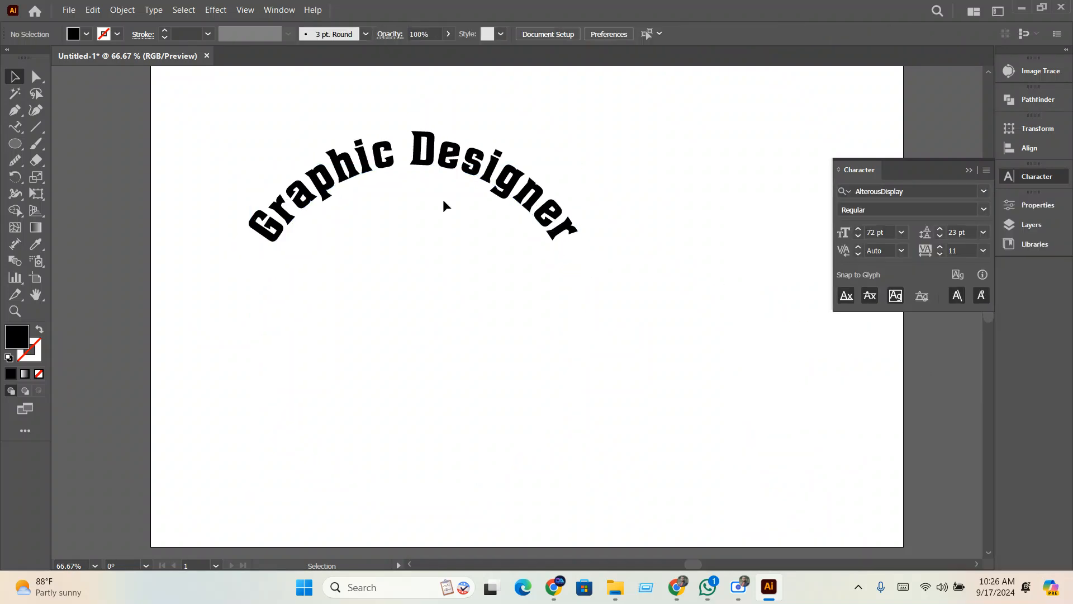
left_click_drag(462, 174, 524, 160)
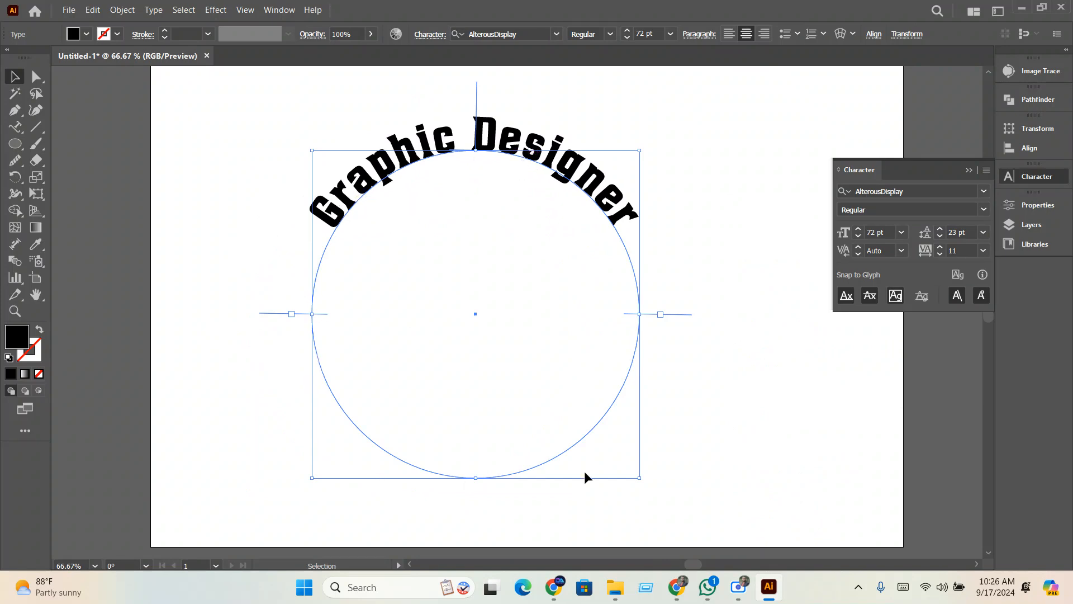
left_click(748, 334)
Paste a copy of the curved text onto the artboard, and delete that copy
left_click(399, 164)
key("ctrl+c")
left_click(93, 9)
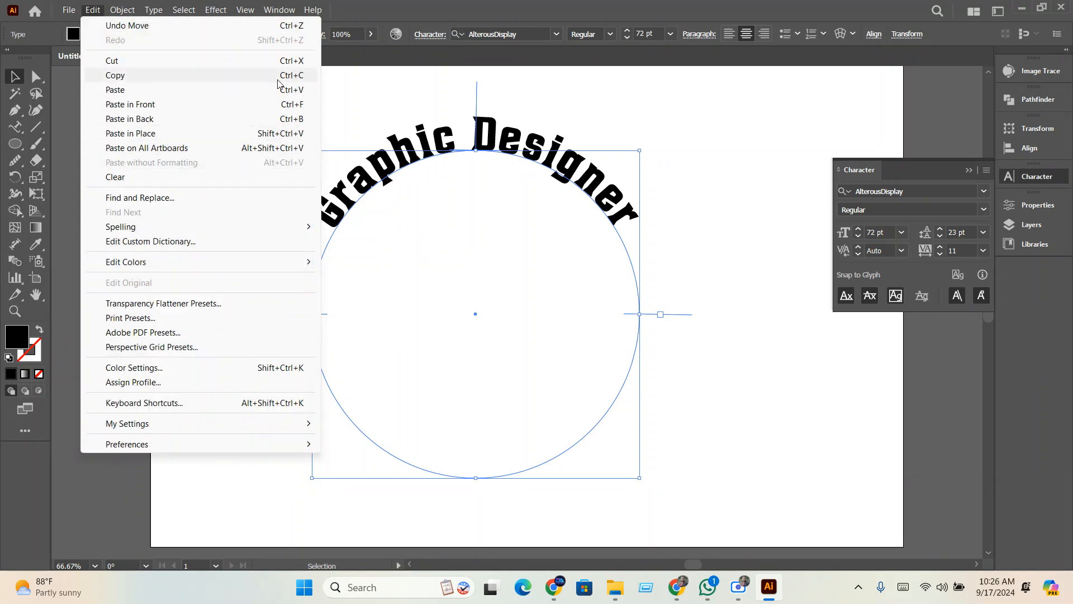
left_click(426, 286)
left_click(445, 150)
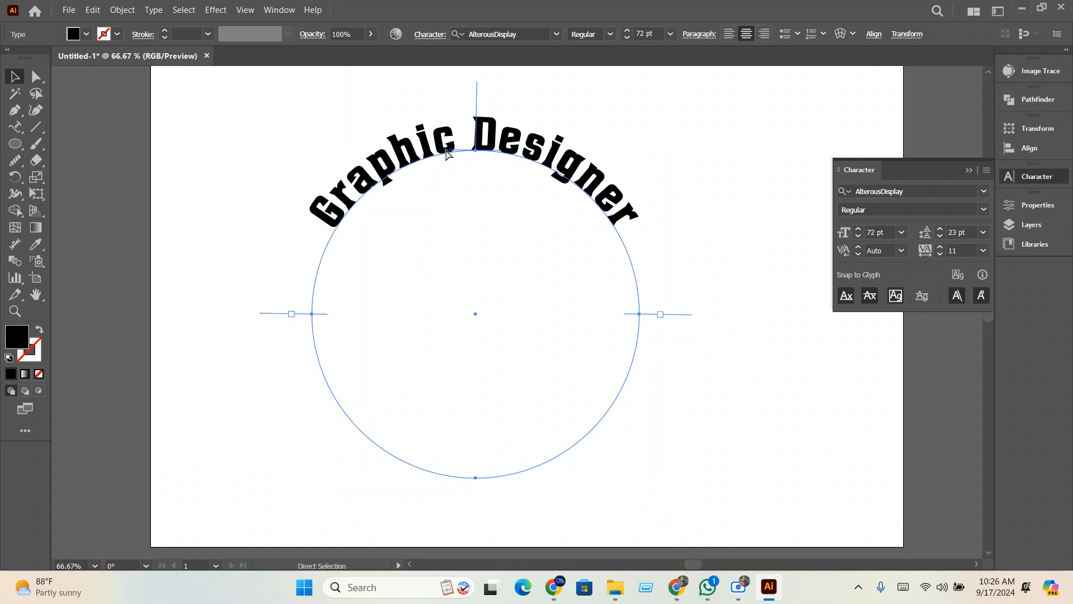
key("ctrl+v")
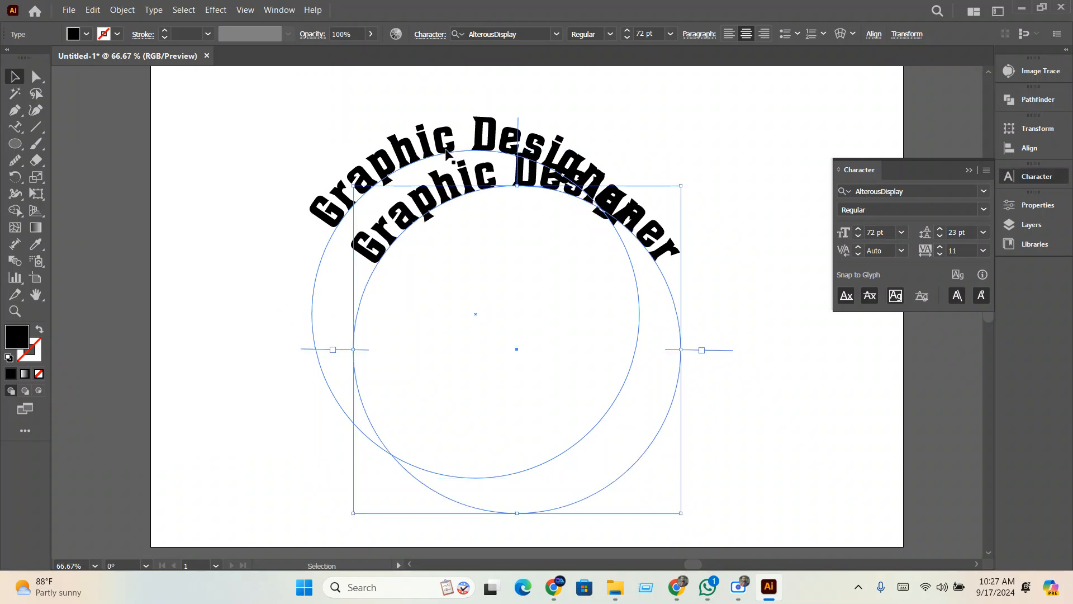
key("Delete")
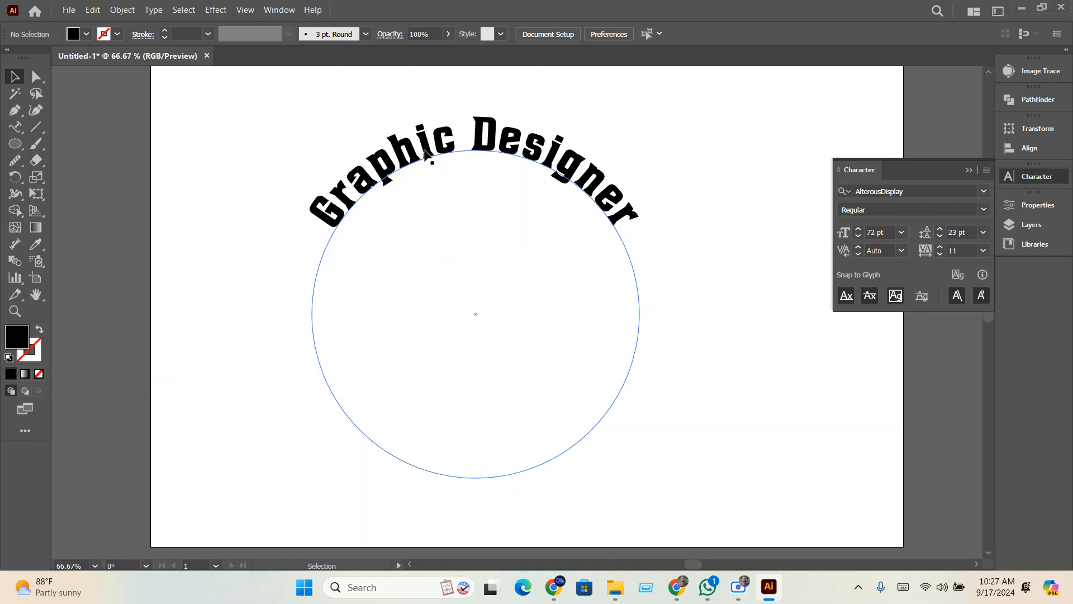
left_click(424, 150)
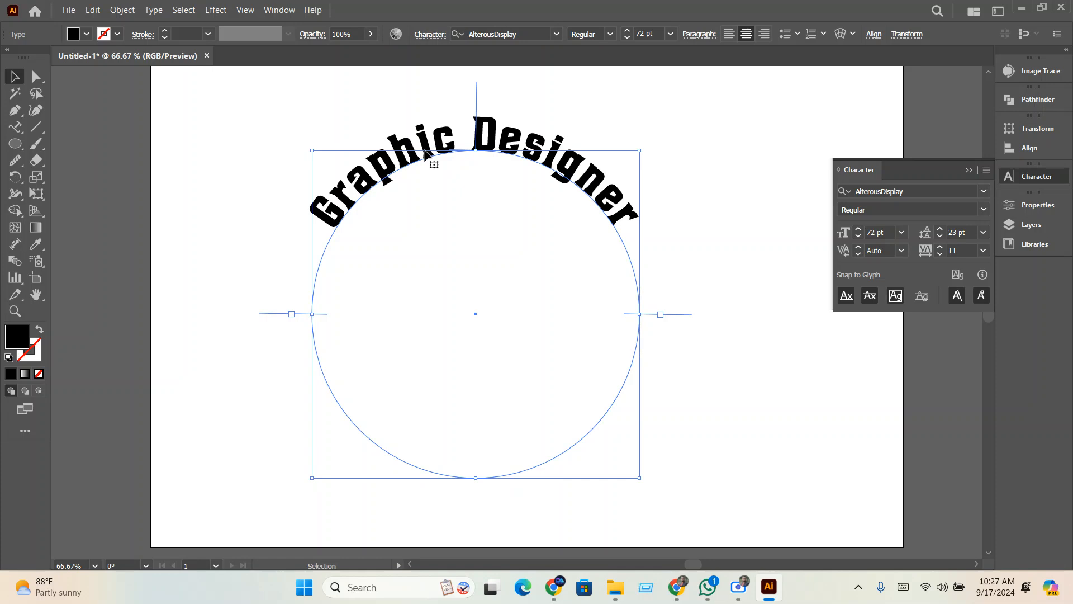
Duplicate the curved "Graphic Designer" text in place and rotate the copy 180° to the bottom of the circle
key("ctrl+c")
key("ctrl+f")
left_click_drag(638, 144, 327, 538)
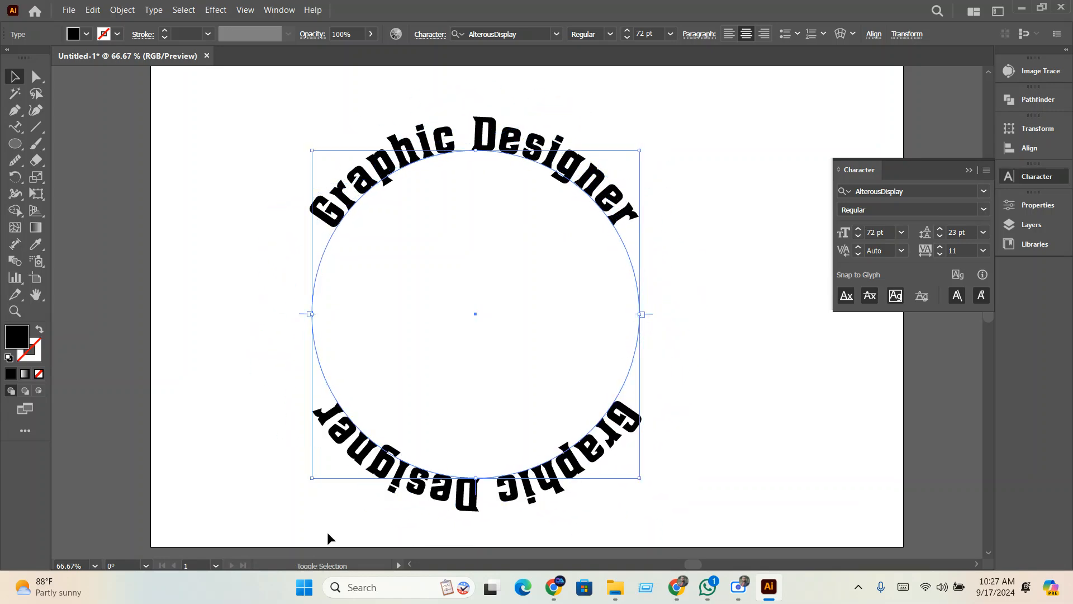
scroll(579, 491, "down", 2)
scroll(579, 490, "left", 1)
left_click(465, 230)
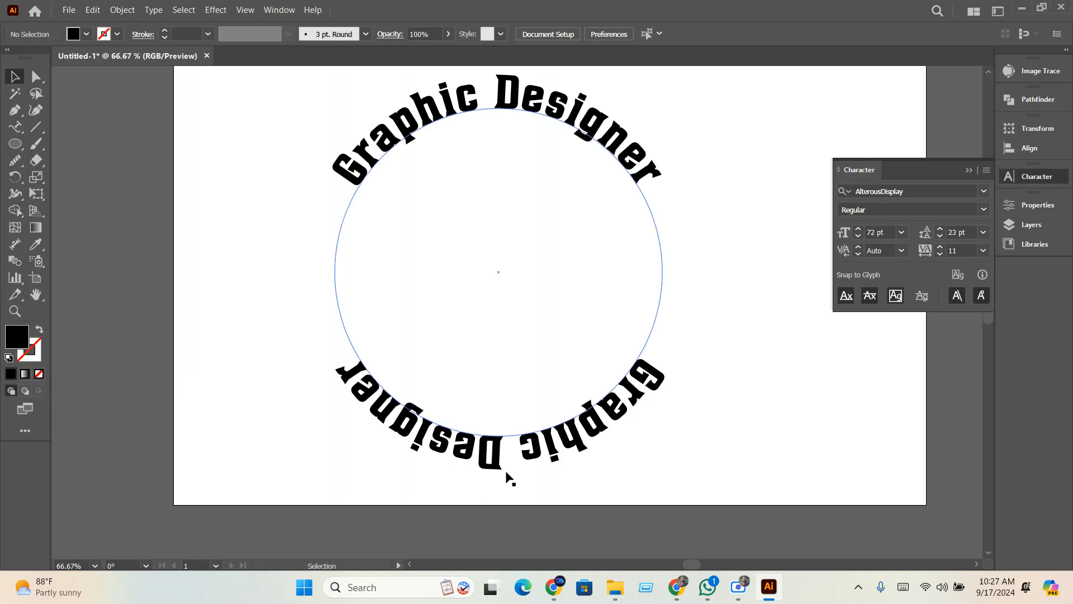
Flip the bottom "Graphic Designer" text to the inside of its path through Type on a Path Options with preview enabled
triple_click(528, 456)
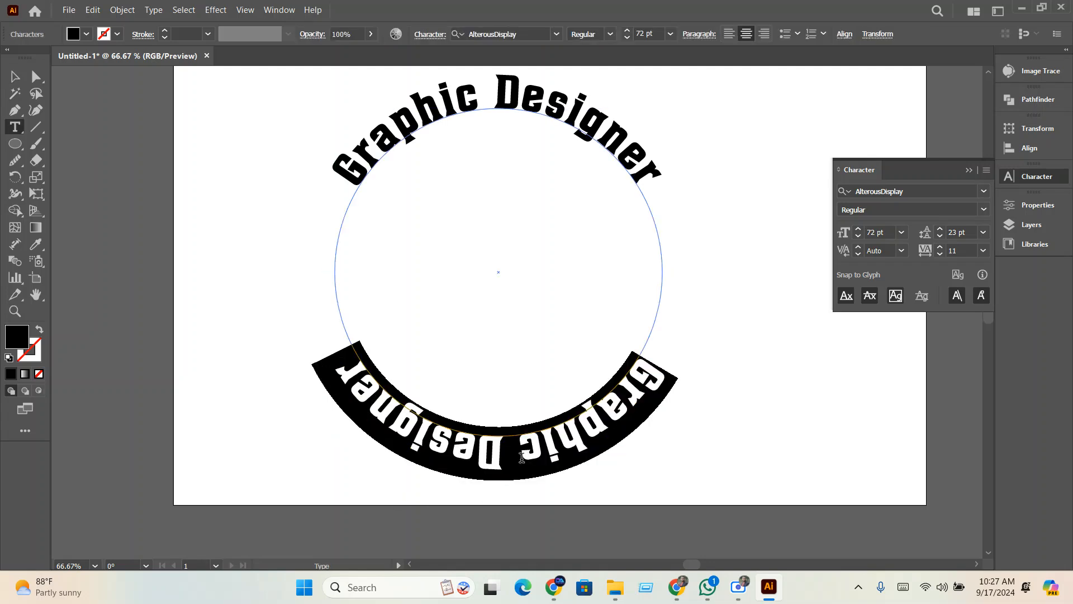
left_click(153, 10)
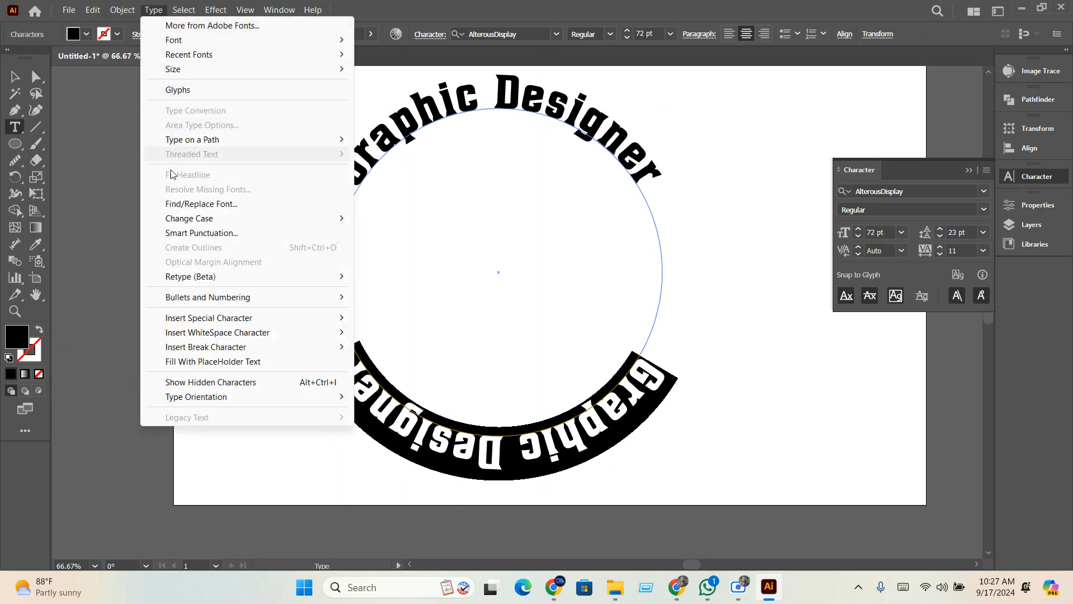
mouse_move(197, 142)
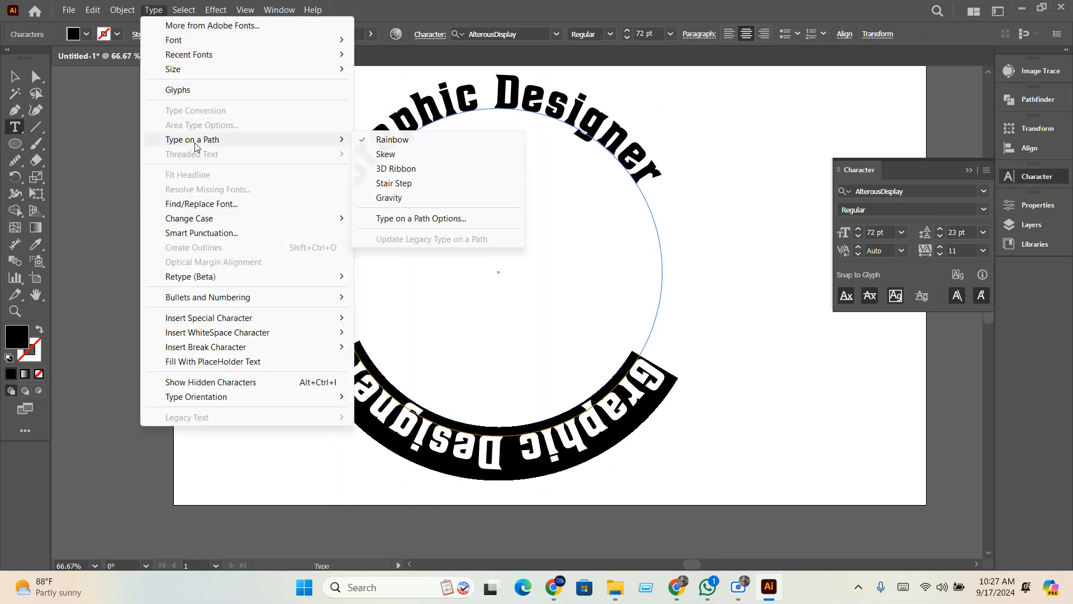
left_click(416, 218)
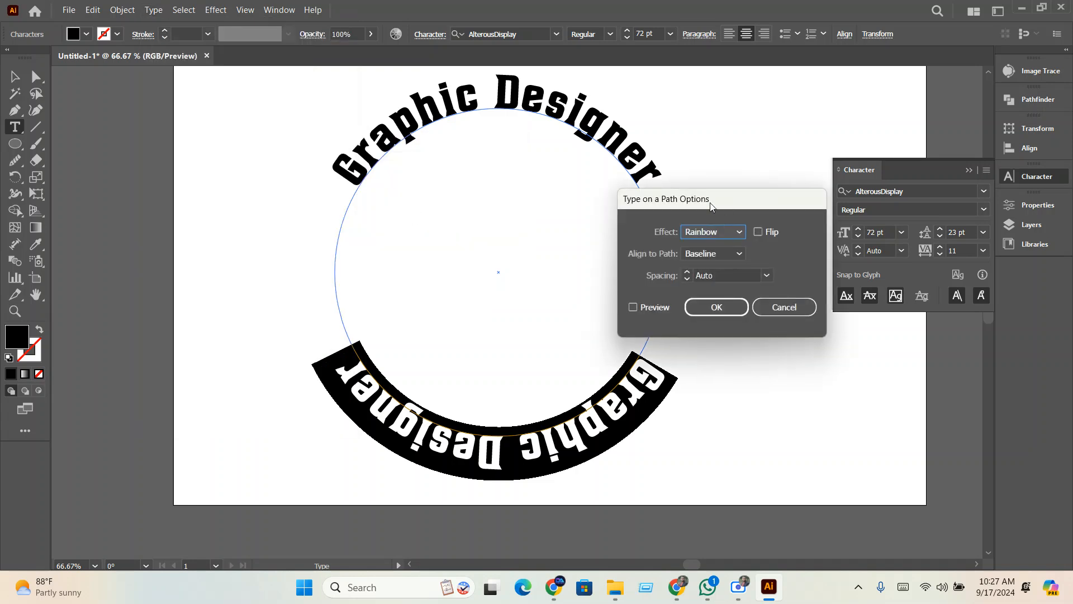
left_click_drag(713, 207, 748, 150)
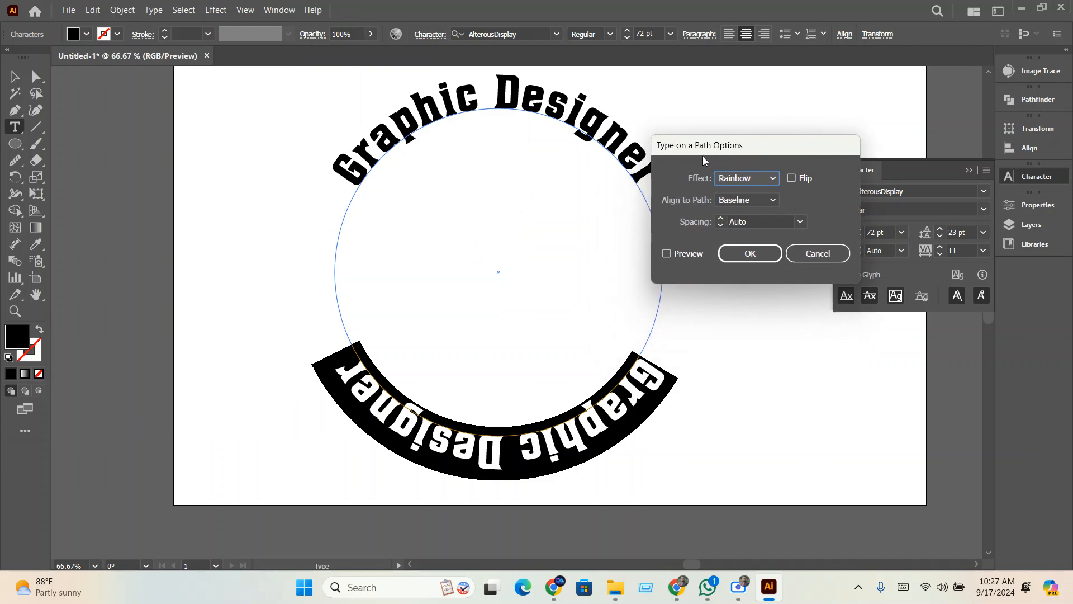
left_click(667, 255)
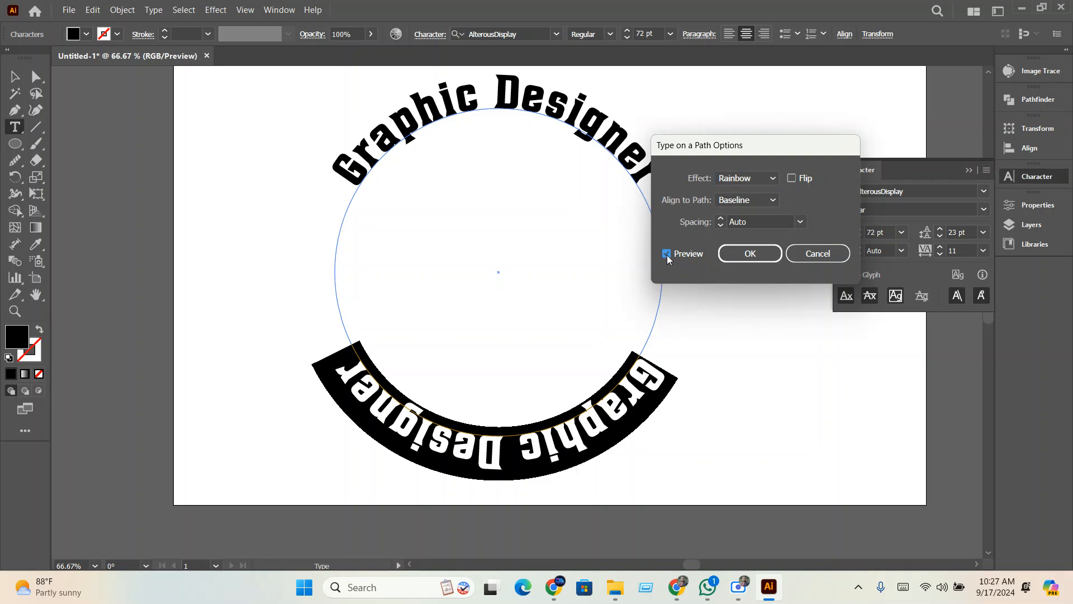
left_click(794, 179)
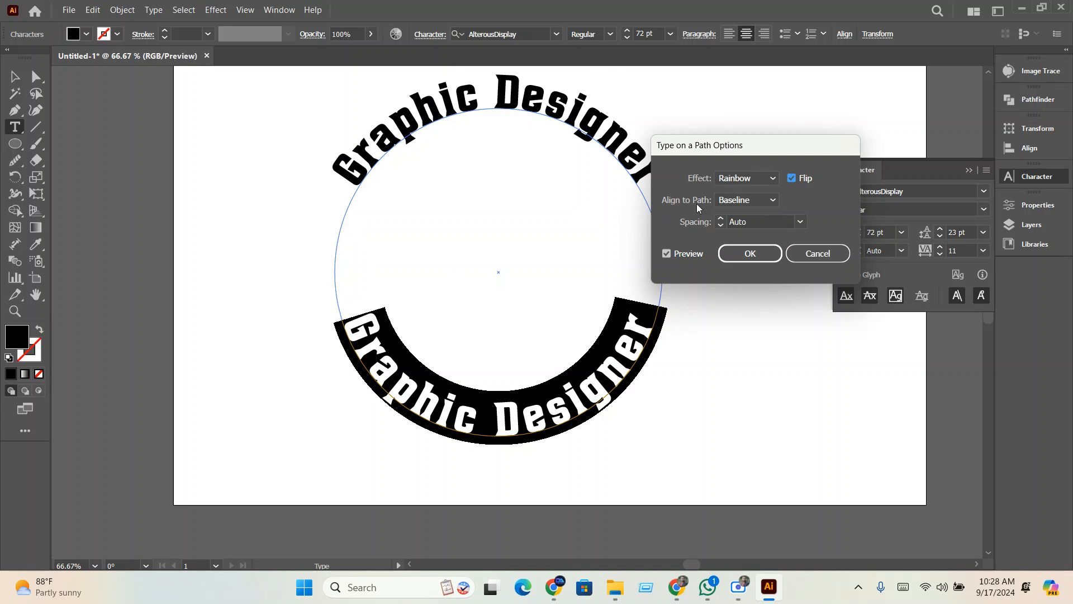
Try the Ascender, Descender, Center and Baseline path alignments on the bottom text
left_click(776, 202)
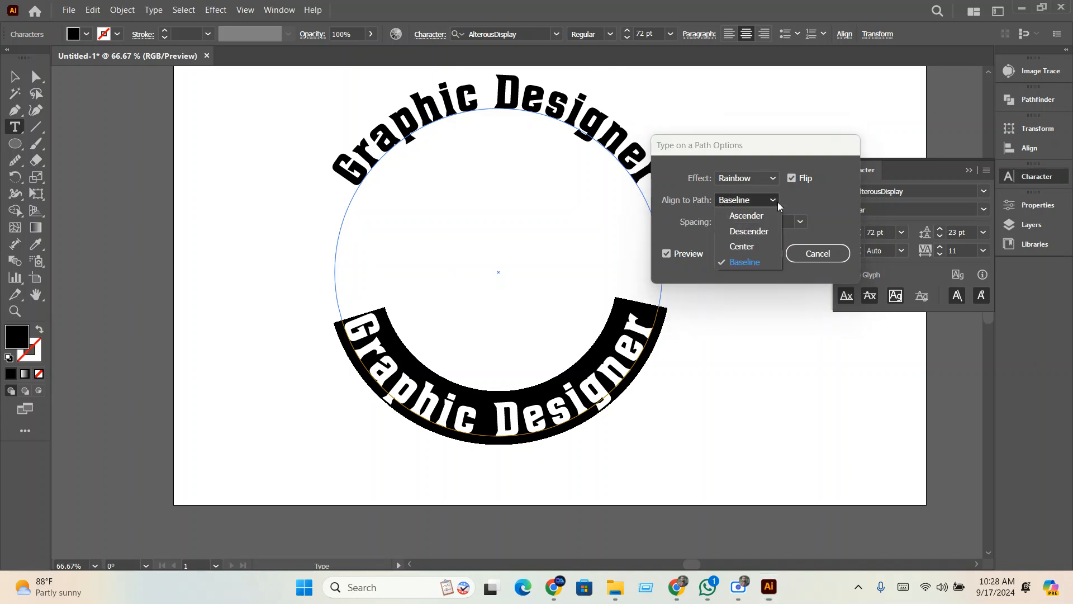
left_click(751, 222)
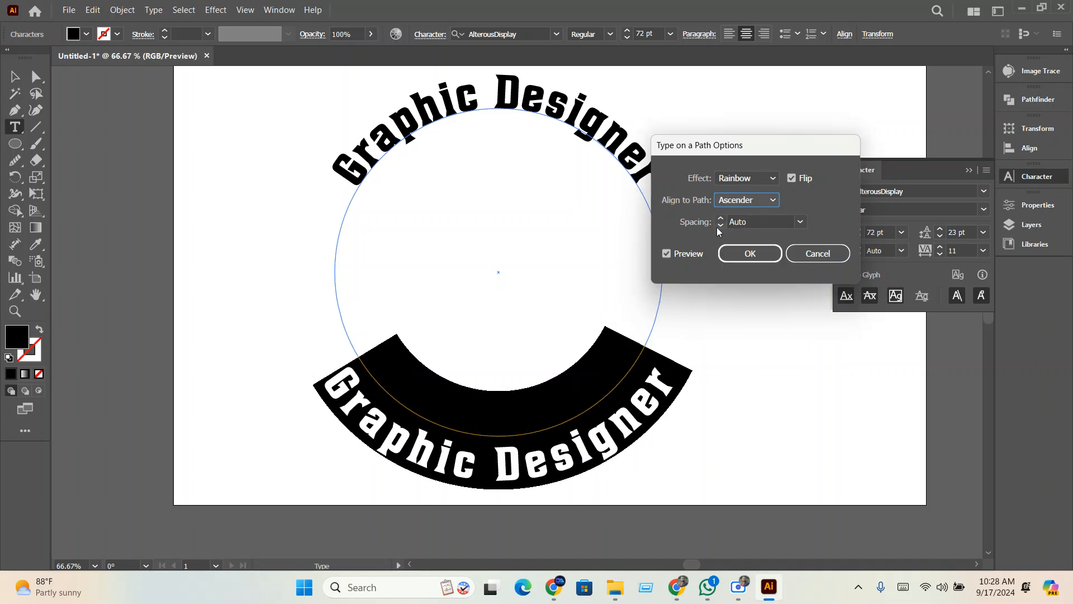
left_click(753, 199)
left_click(744, 231)
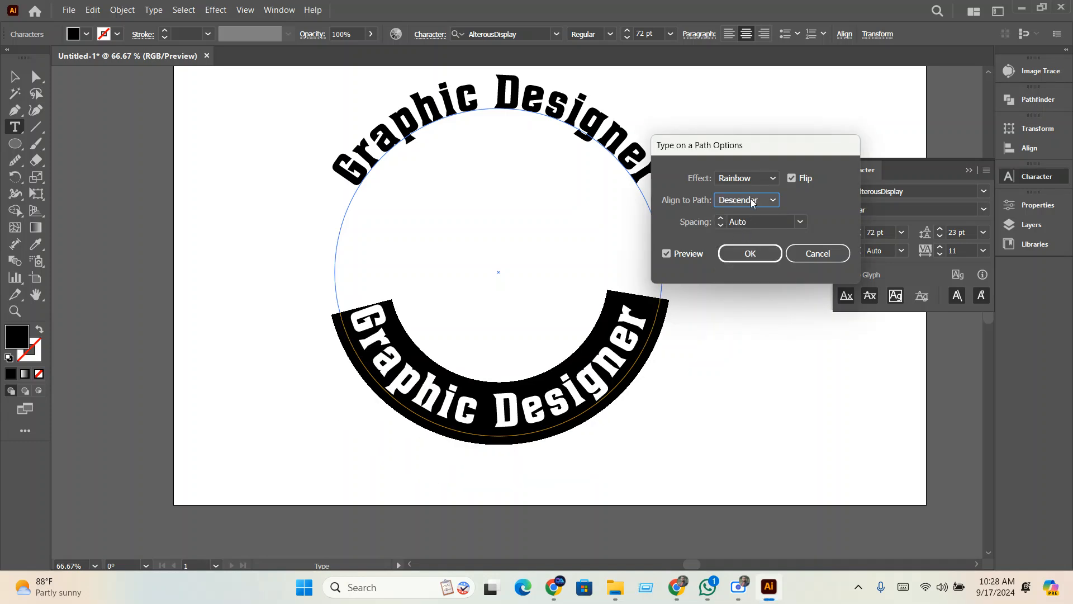
left_click(750, 199)
left_click(742, 244)
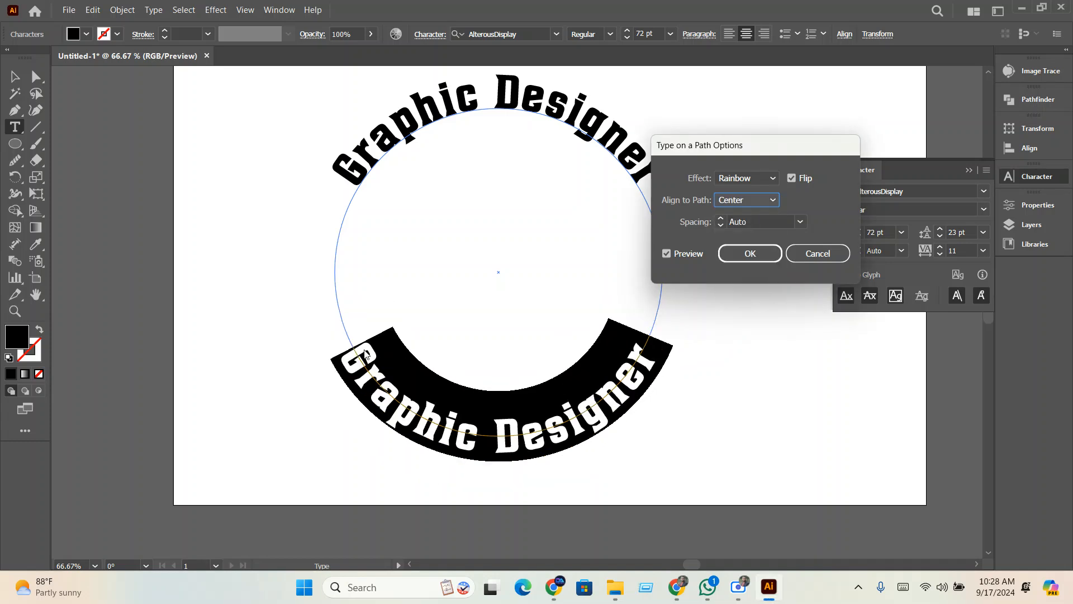
left_click(749, 200)
left_click(739, 263)
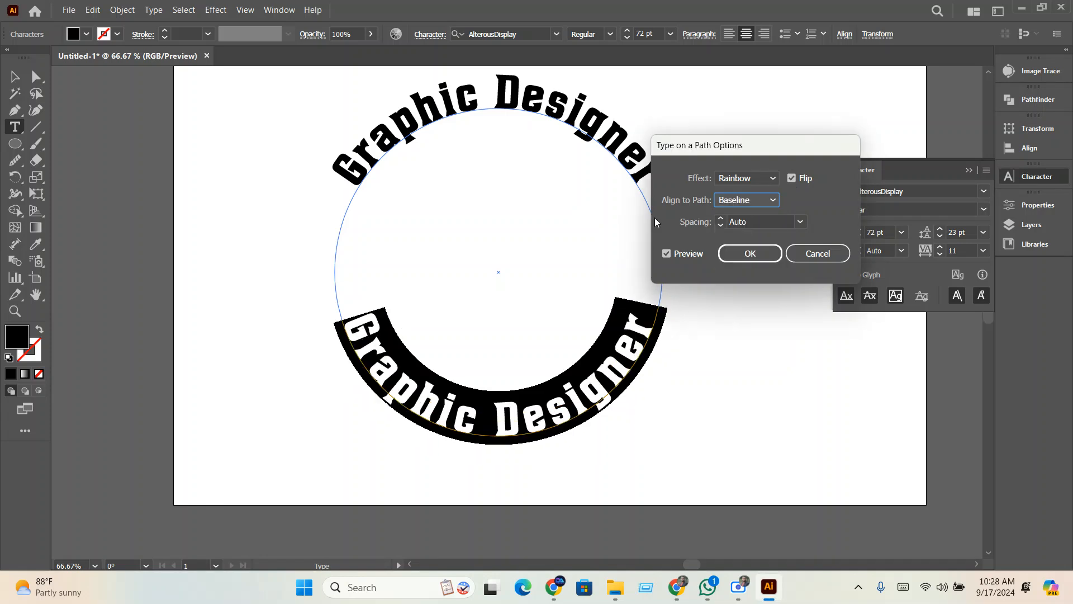
Set the bottom text's Align to Path option to Center and apply the path options
left_click(750, 199)
left_click(743, 245)
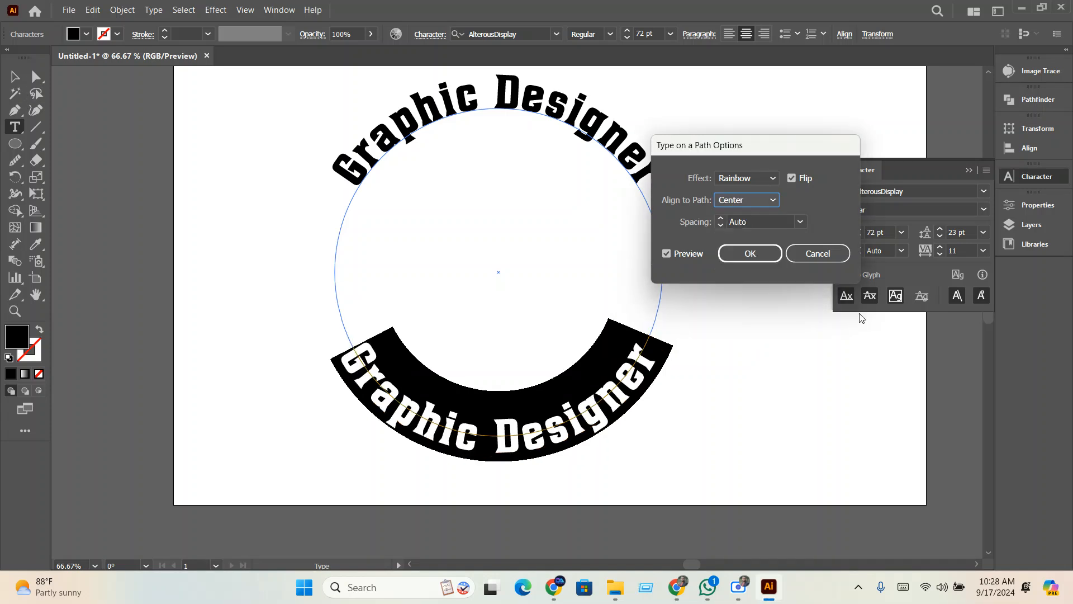
left_click(751, 253)
Set the top "Graphic Designer" text's Align to Path option to Center and deselect the text
triple_click(497, 90)
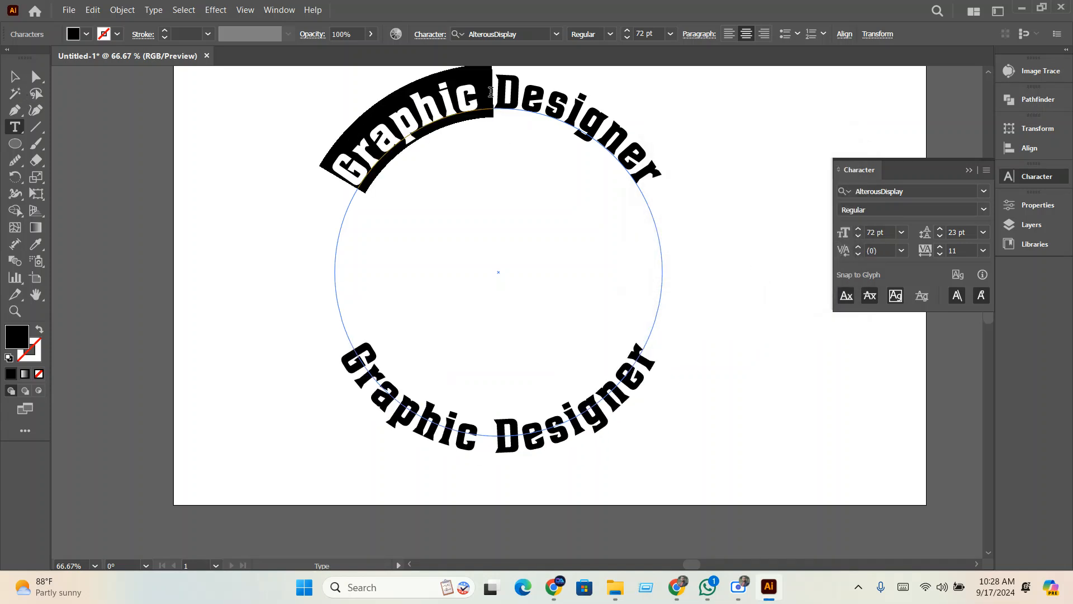
left_click(153, 10)
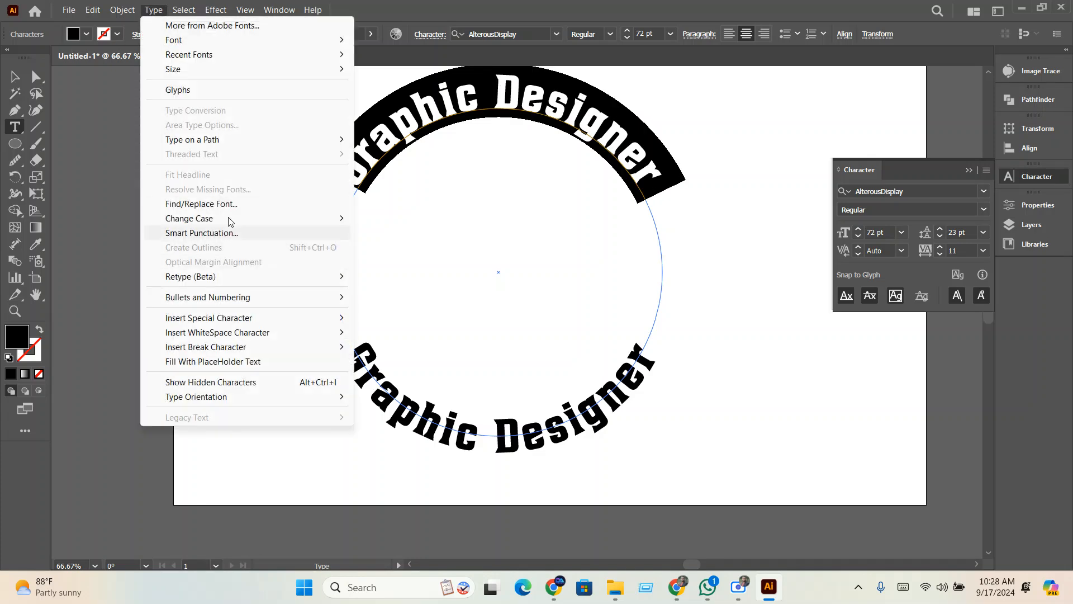
mouse_move(226, 141)
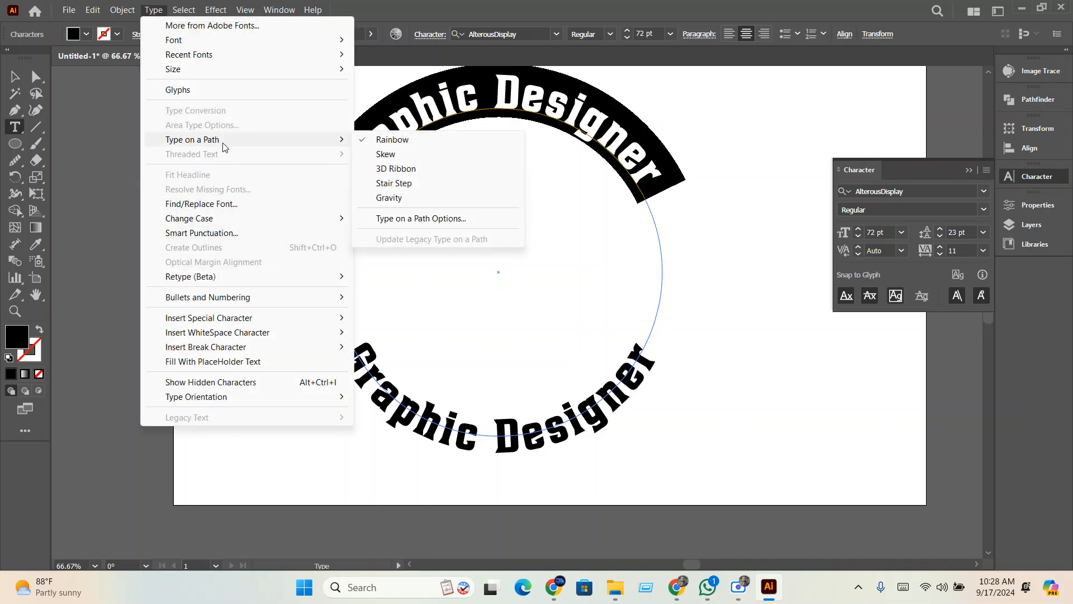
left_click(408, 220)
left_click(737, 201)
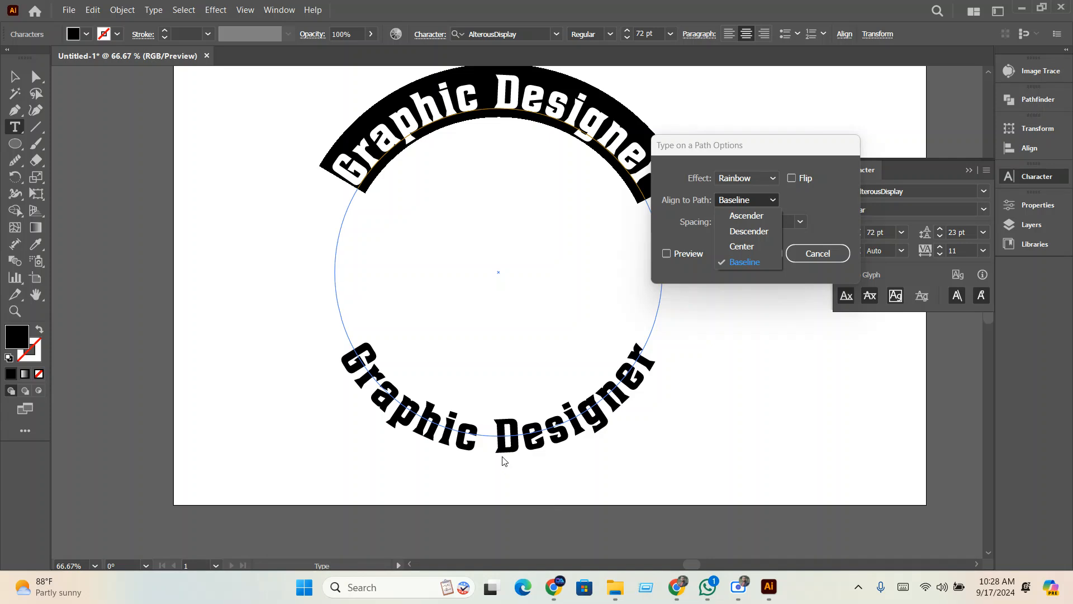
left_click(690, 253)
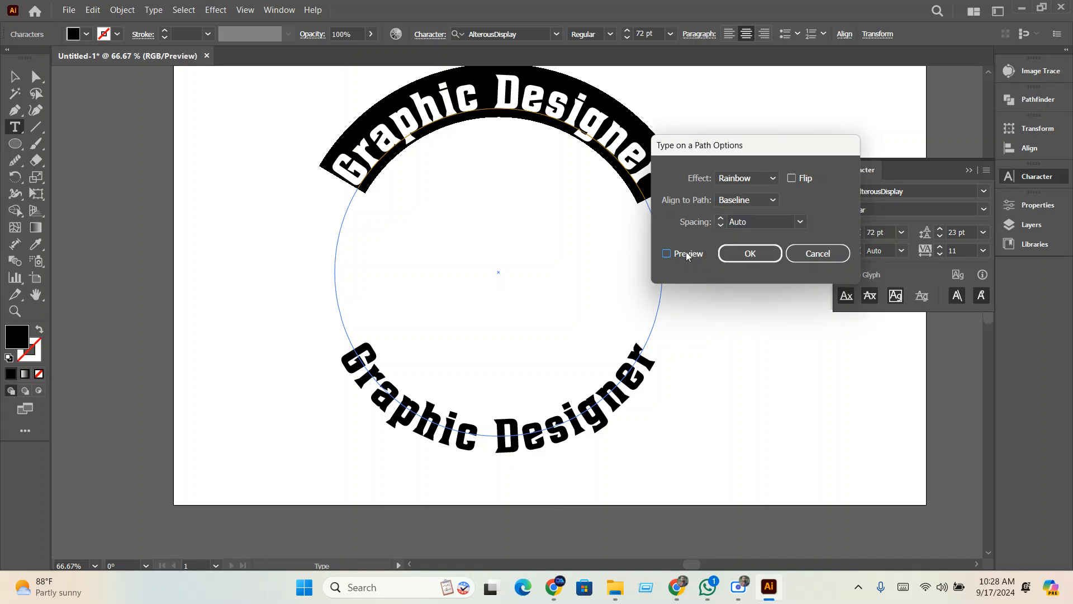
left_click(747, 200)
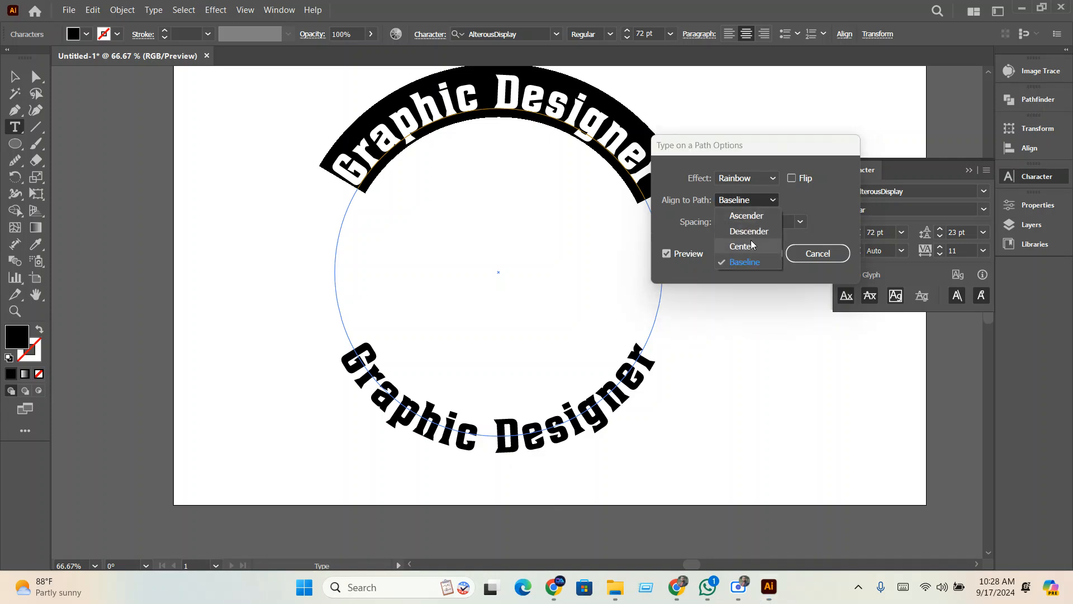
left_click(749, 247)
left_click(751, 253)
left_click(15, 76)
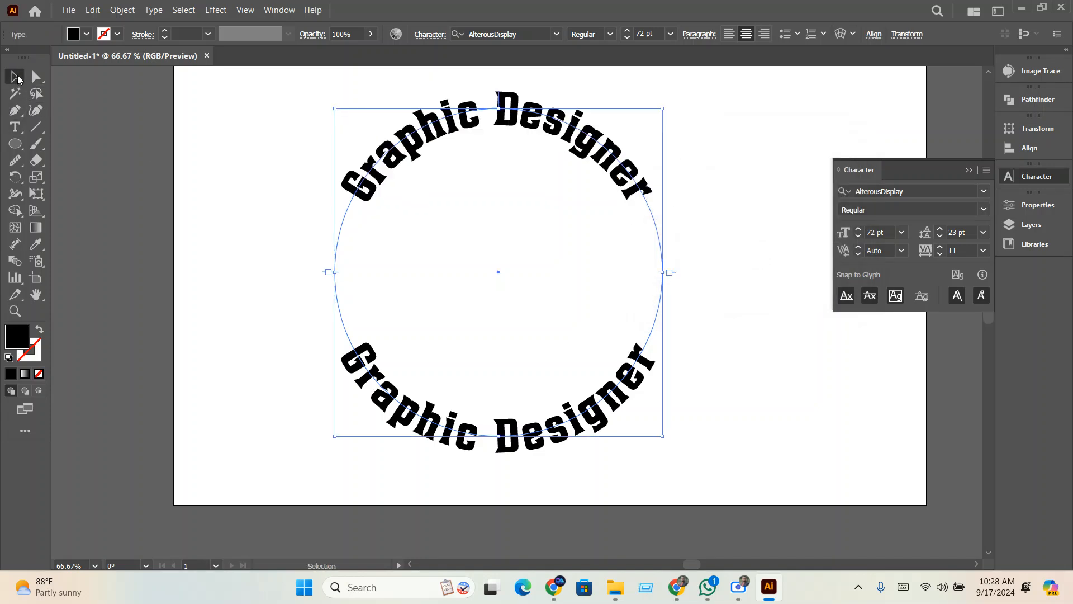
left_click(286, 248)
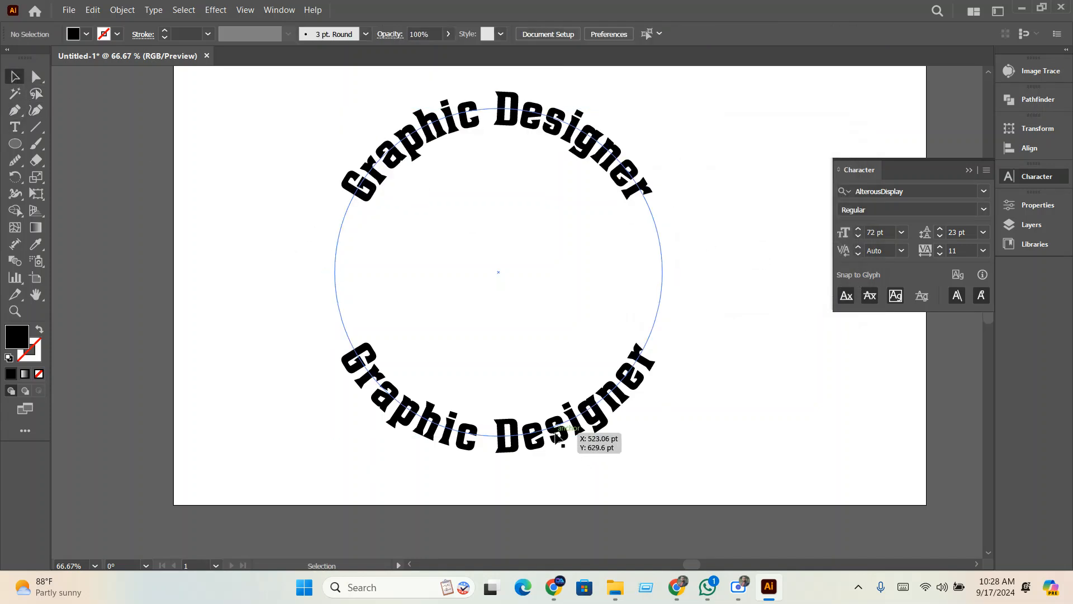
Move the red text-filled bird from beside the artboard into the middle of the circular text and scale it down to fit
scroll(576, 435, "down", 3)
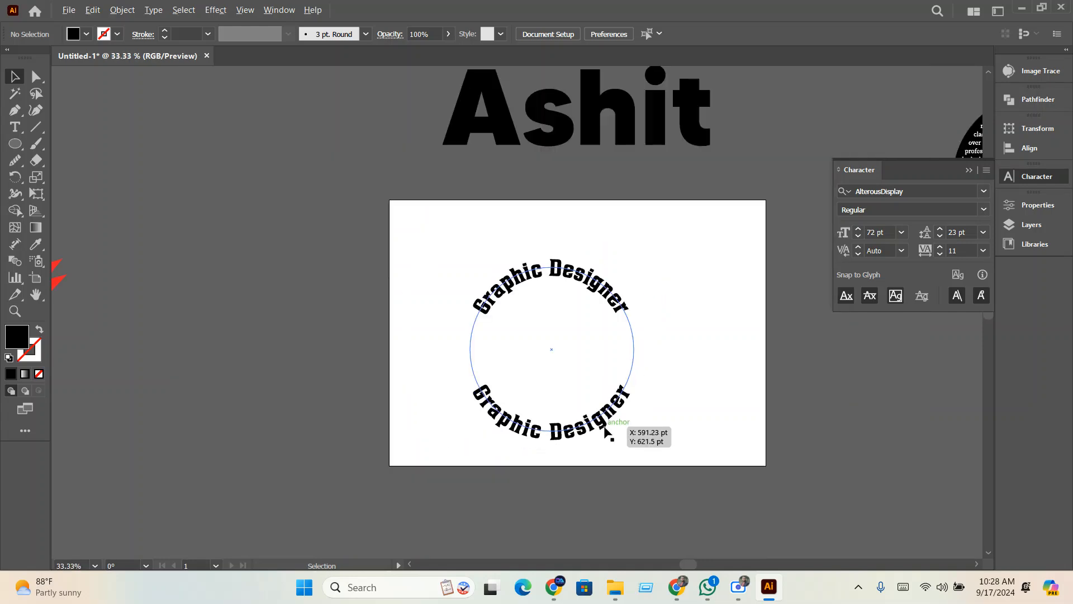
left_click_drag(96, 181, 386, 335)
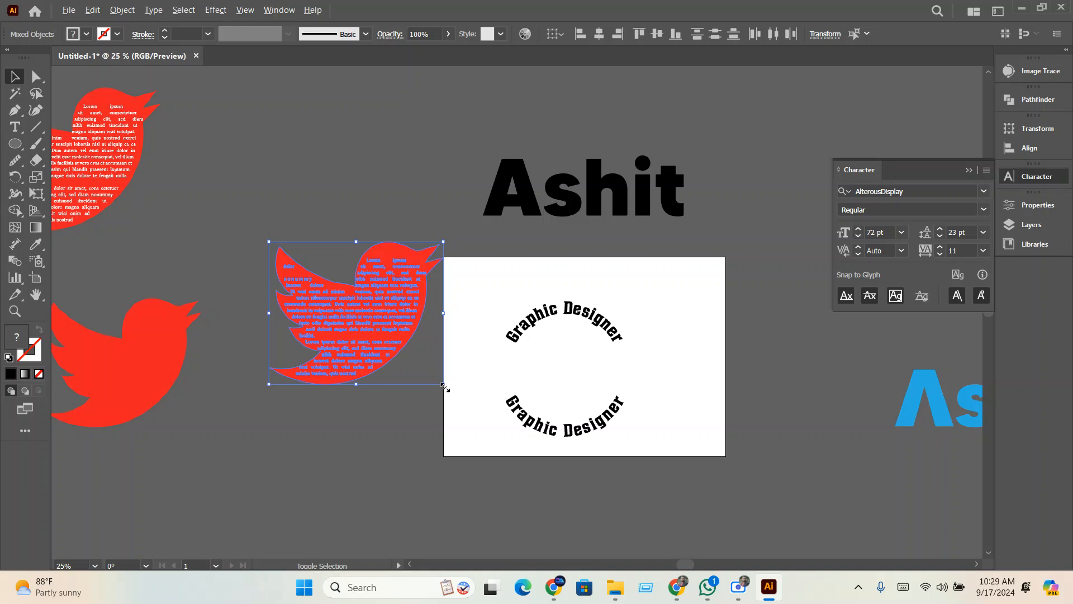
left_click_drag(443, 384, 656, 447)
scroll(596, 391, "up", 4)
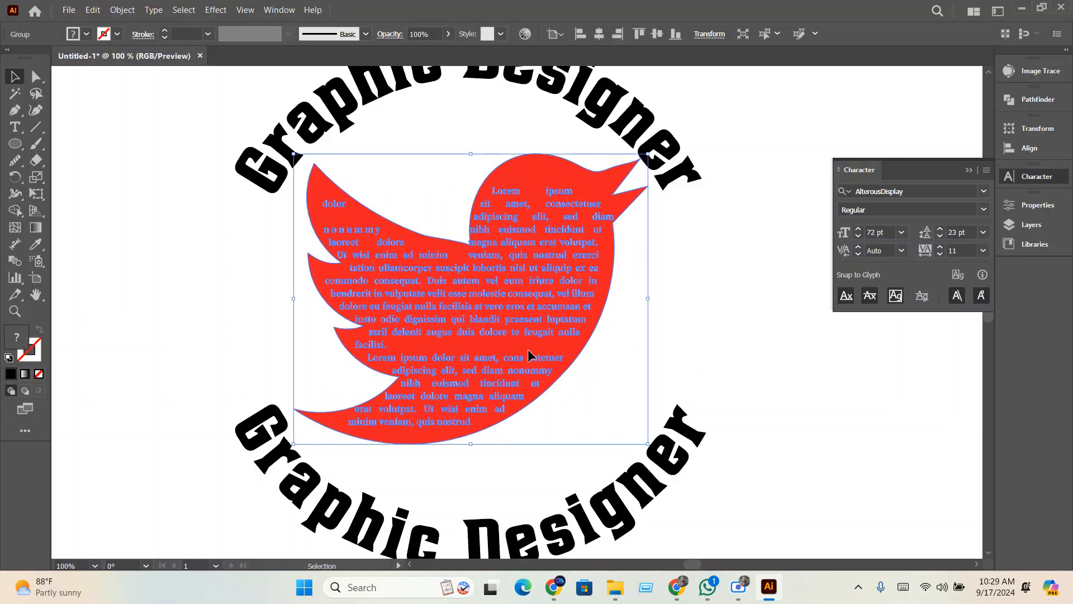
mouse_move(526, 351)
left_mouse_down()
mouse_move(539, 376)
mouse_move(534, 356)
left_mouse_up()
left_click_drag(655, 458, 639, 449)
left_click(877, 438)
scroll(579, 390, "down", 1)
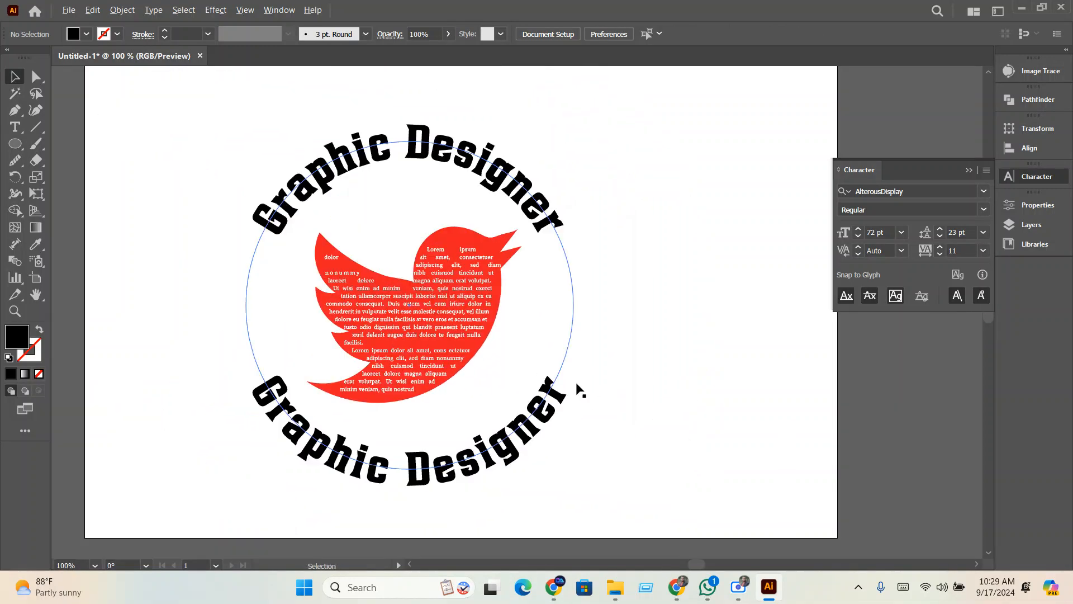
Draw a circle enclosing both curved texts and the bird, with no fill and a black stroke
left_click(15, 143)
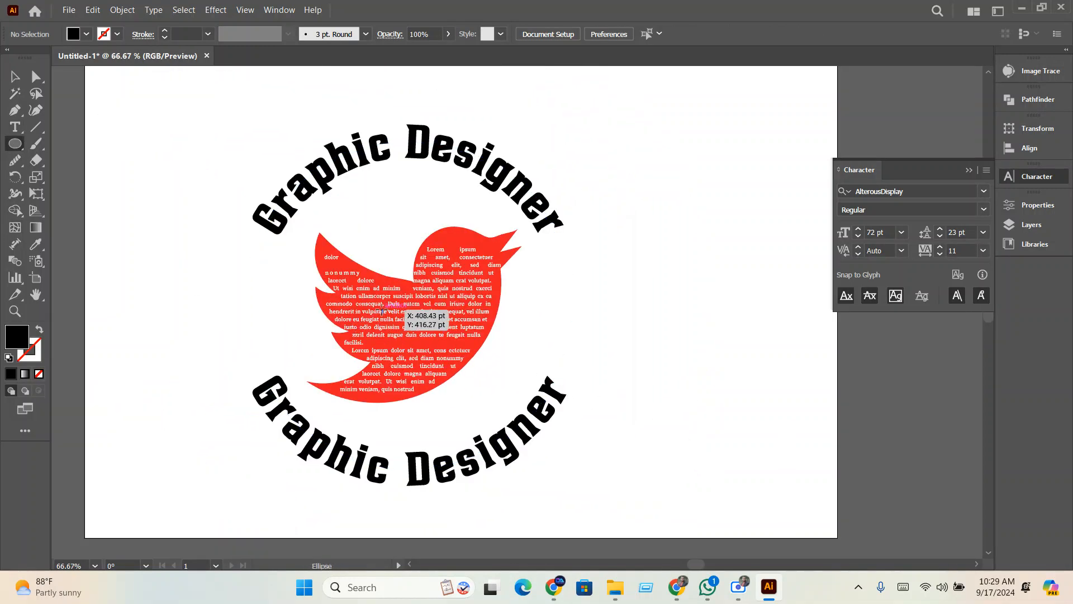
left_click_drag(399, 312, 599, 496)
left_click(39, 330)
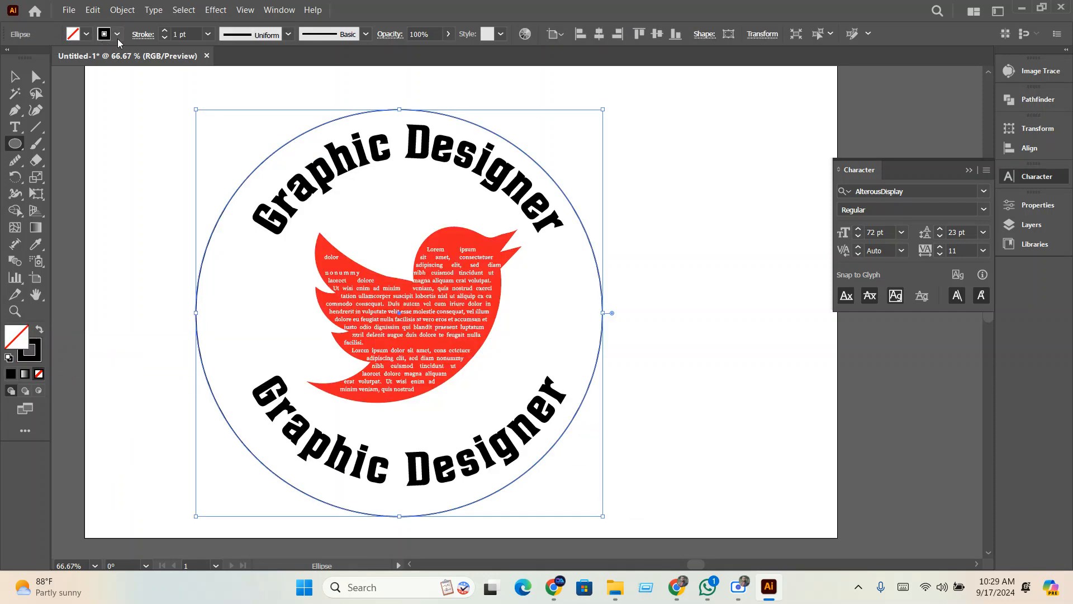
Increase the outer circle's stroke weight to 7 pt
left_click(188, 35)
key("Up")
key("Up")
key("Up")
key("Up")
key("Up")
key("Up")
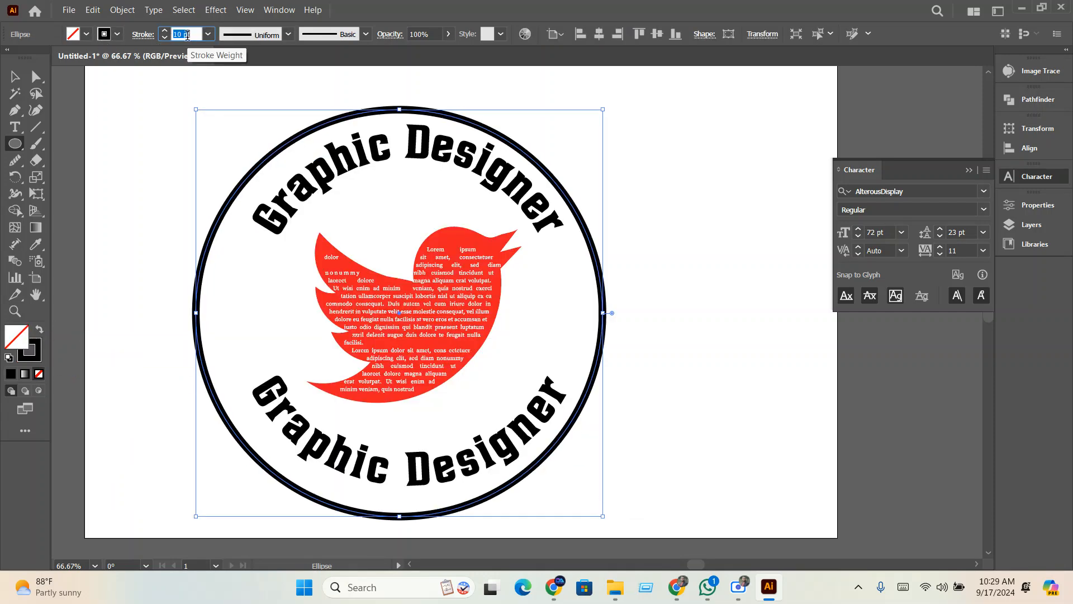
Move the outer circle slightly so it is centred around the curved texts, and deselect it
left_click(13, 77)
mouse_move(336, 116)
left_mouse_down()
mouse_move(364, 112)
mouse_move(352, 118)
left_mouse_up()
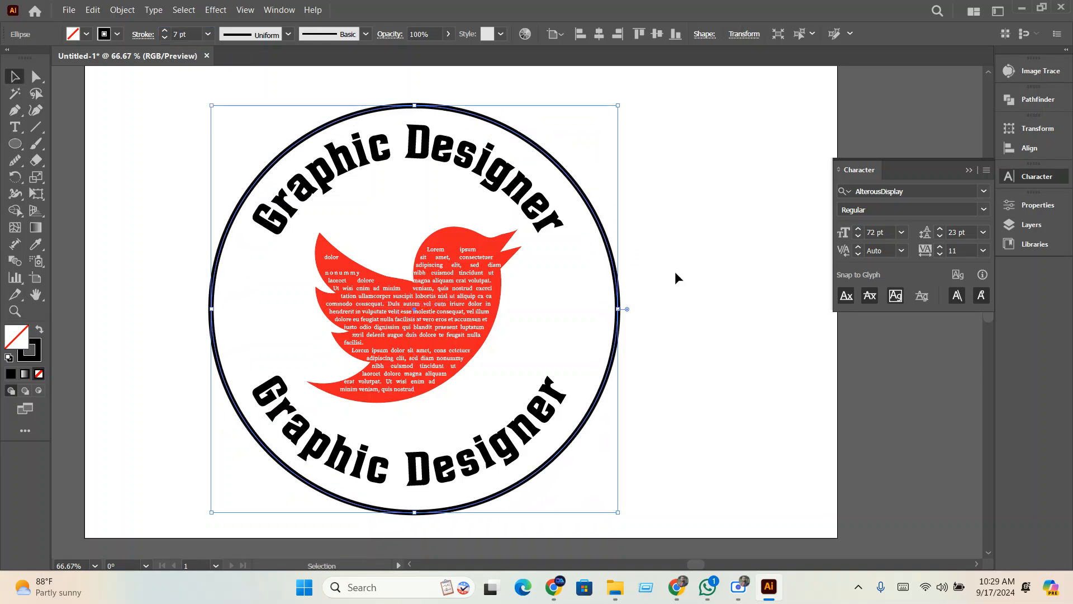
left_click(675, 277)
Draw a small star above the start of the bottom curved text and give it a black fill without a stroke
left_click_drag(20, 151, 79, 211)
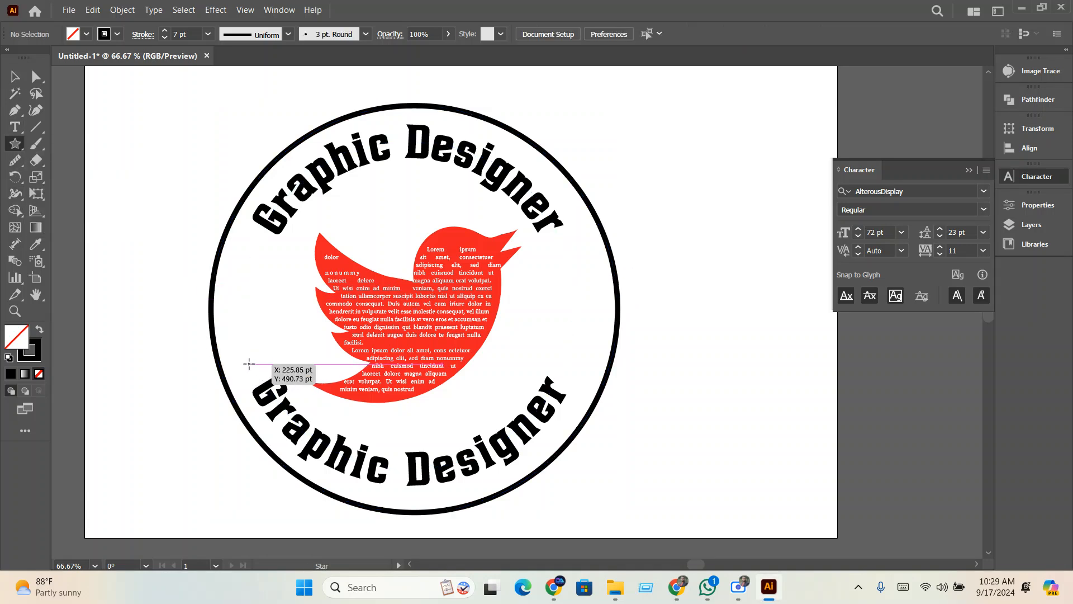
left_click_drag(249, 363, 262, 377)
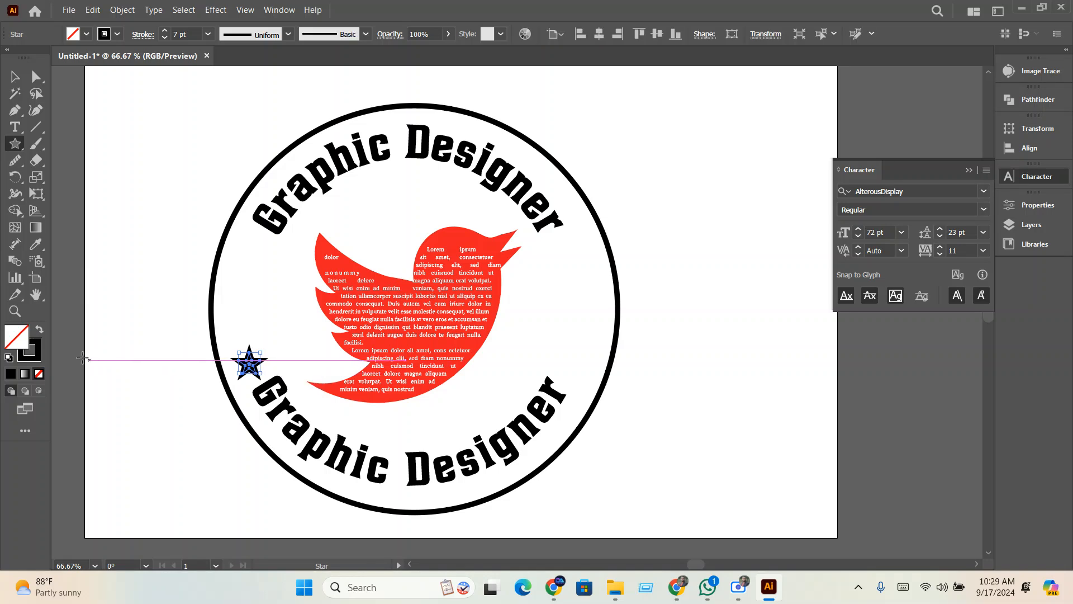
left_click(39, 329)
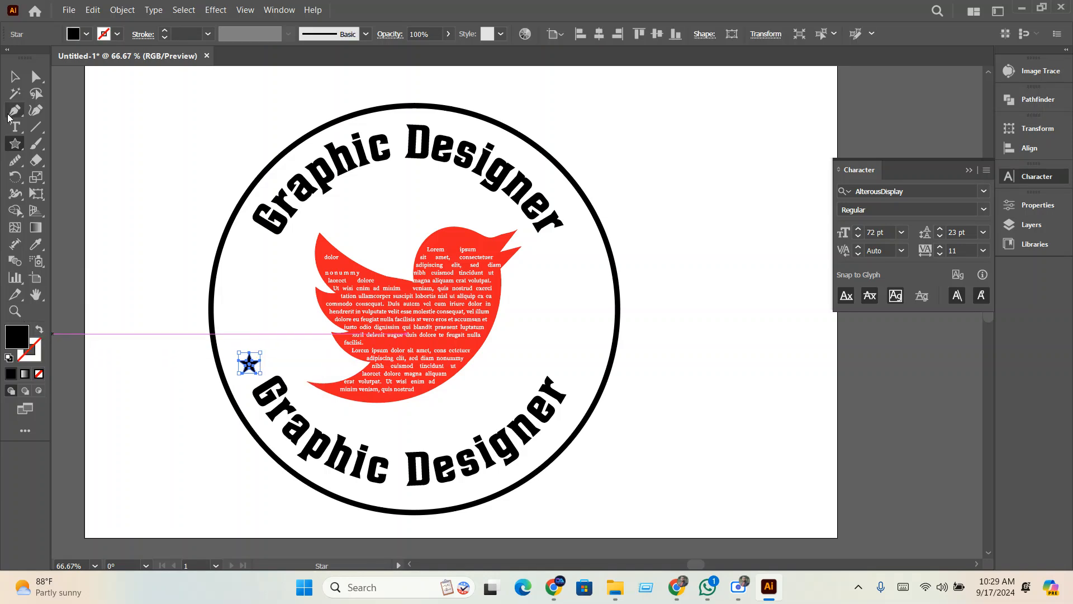
left_click(14, 76)
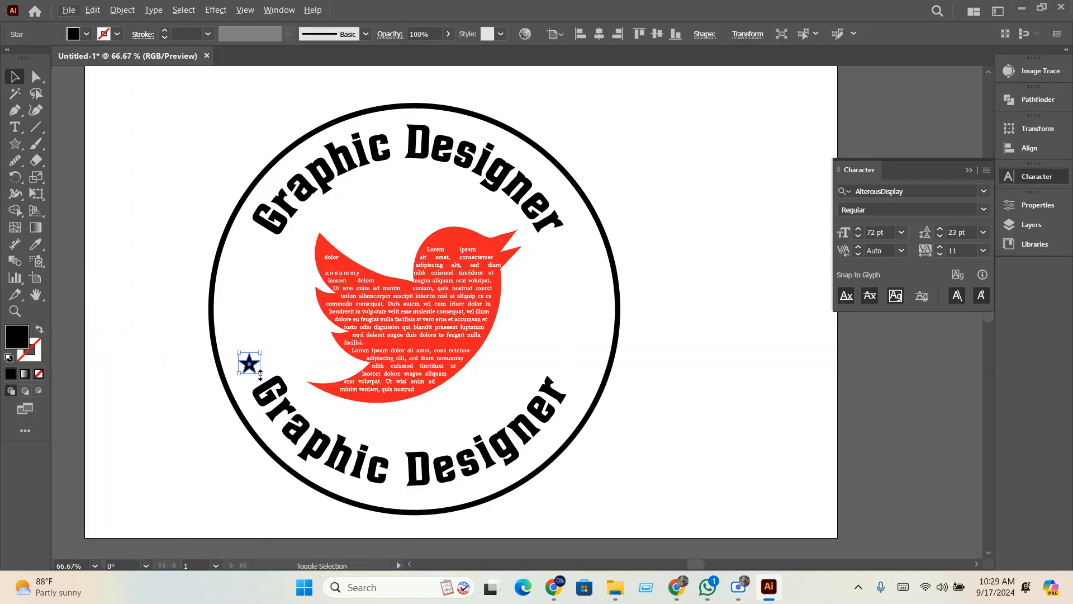
Add three more black star copies up the badge's left gap between the curved texts, and deselect all four
left_click_drag(261, 374, 250, 339)
left_click_drag(244, 331, 245, 284)
left_click_drag(245, 283, 254, 252)
left_click(242, 279, "shift")
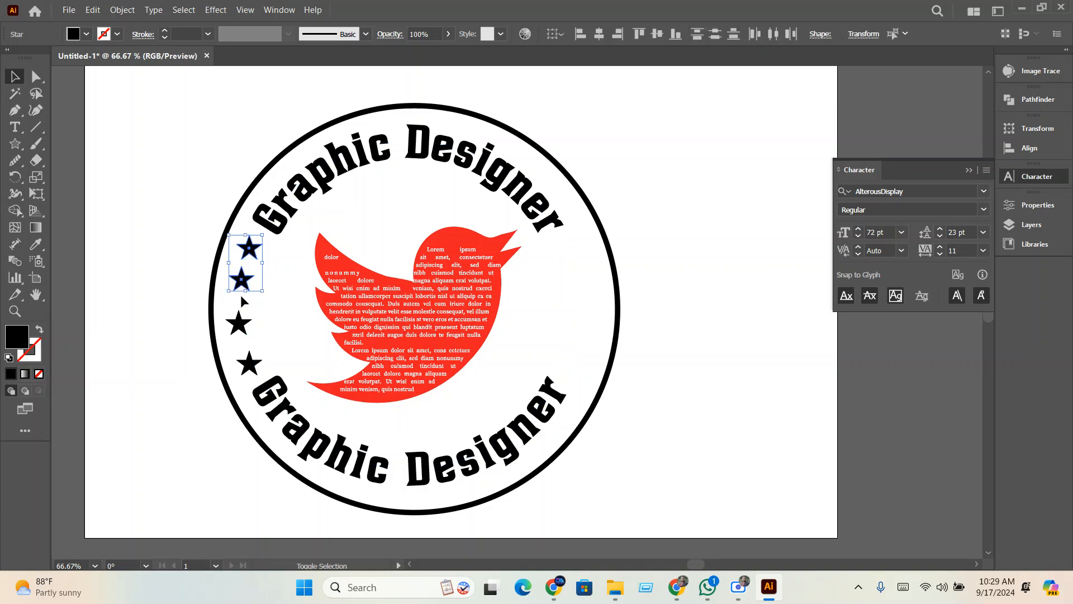
left_click(239, 326, "shift")
left_click(250, 365, "shift")
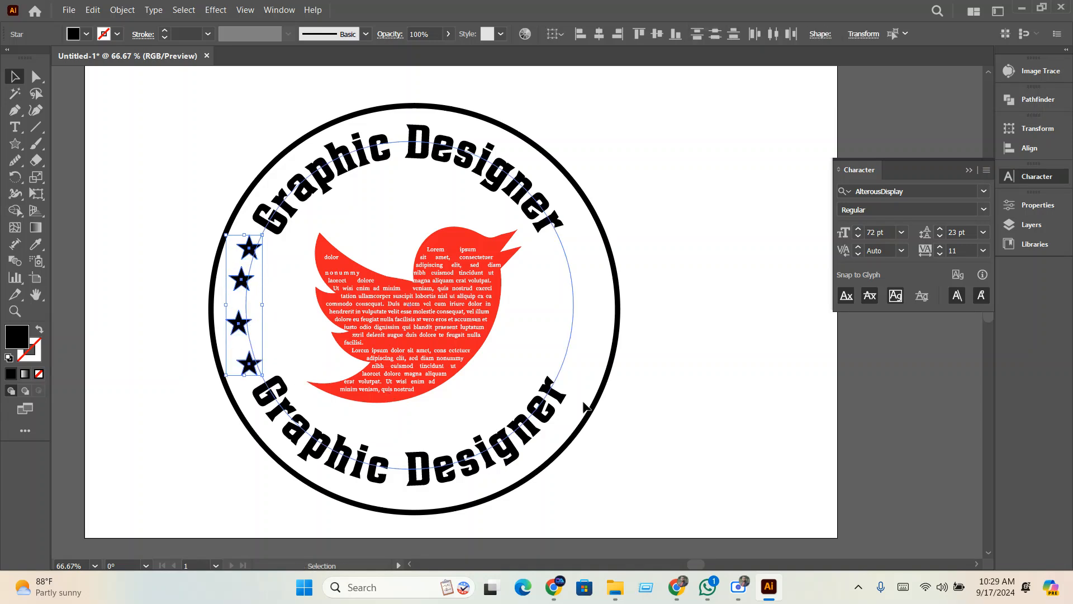
left_click(654, 412)
Draw four matching small black stars with the Star tool in the badge's right gap between the curved texts, and deselect
left_click(15, 143)
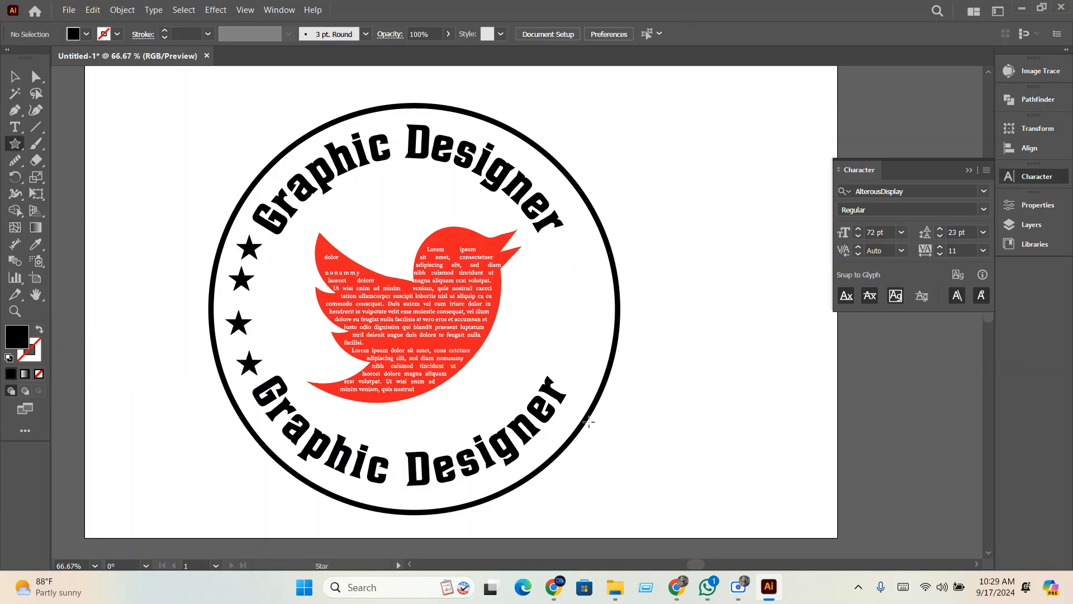
left_click_drag(573, 372, 569, 253)
left_click(15, 76)
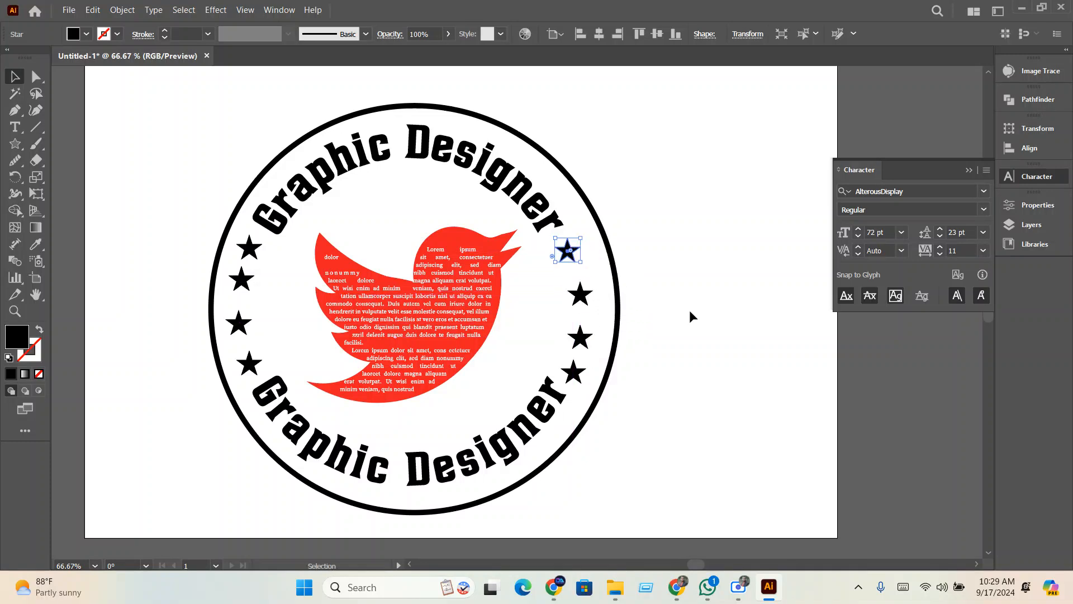
left_click(707, 316)
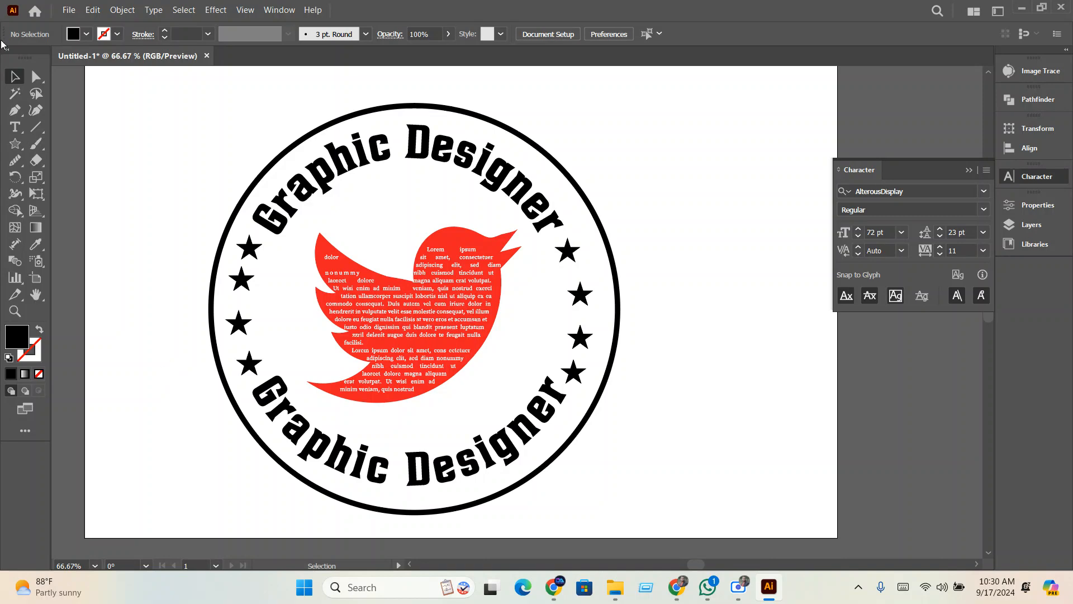
Switch to WhatsApp and read the client's unread messages, then return to Illustrator
left_click(705, 587)
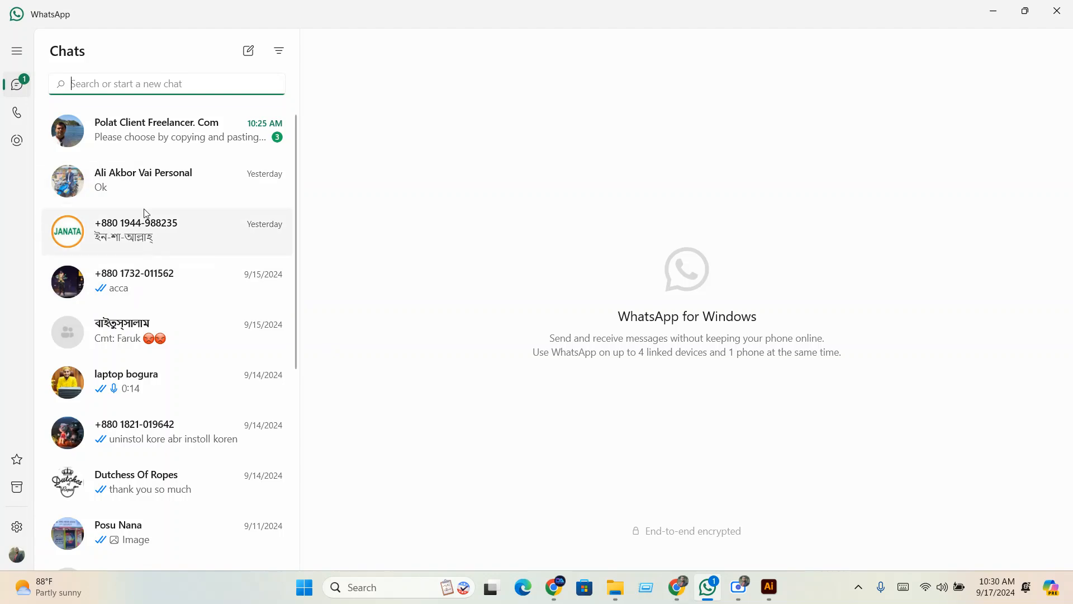
left_click(180, 137)
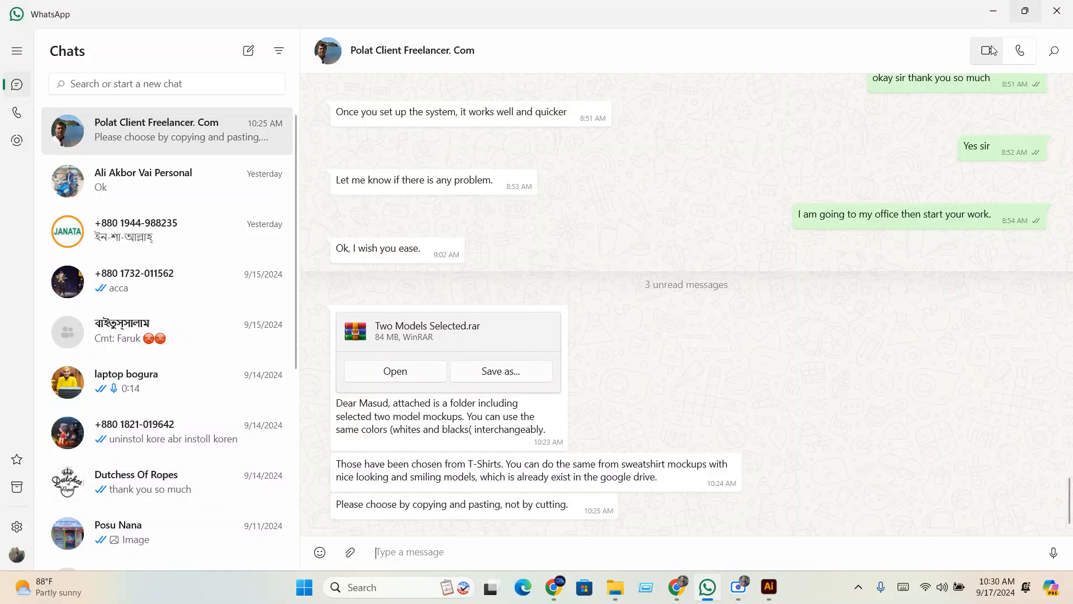
left_click(993, 11)
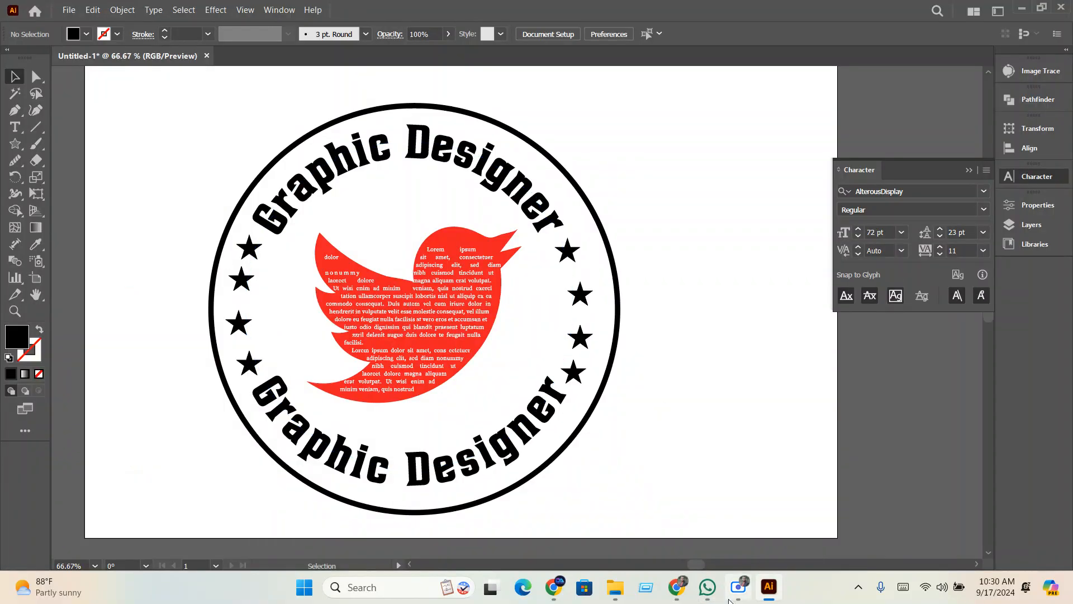
Reply "okay sir" in the client's WhatsApp chat and return to Illustrator
left_click(707, 586)
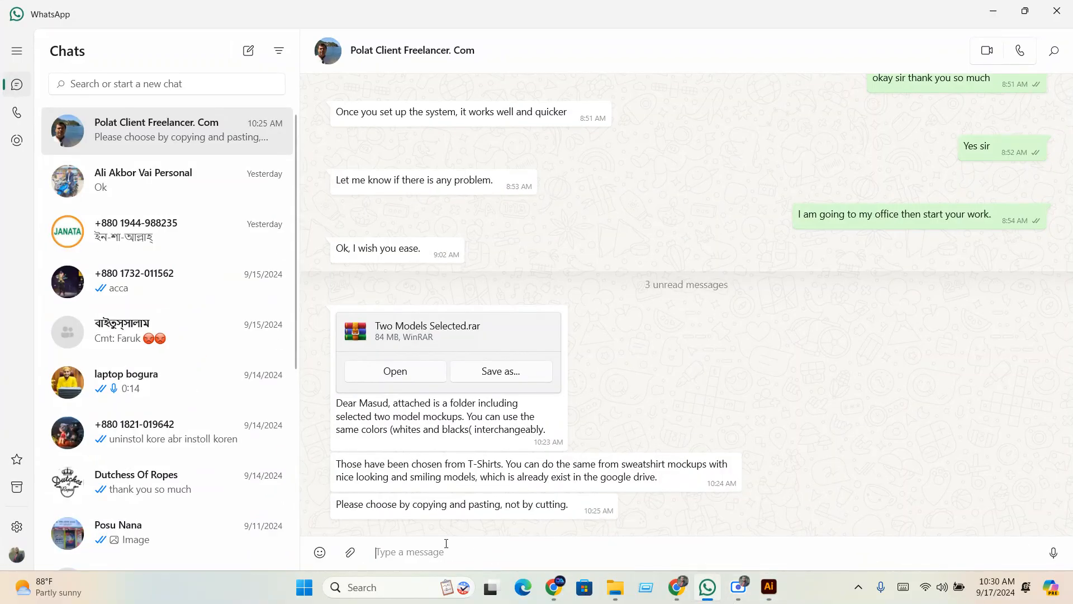
type("okay sir")
key("Return")
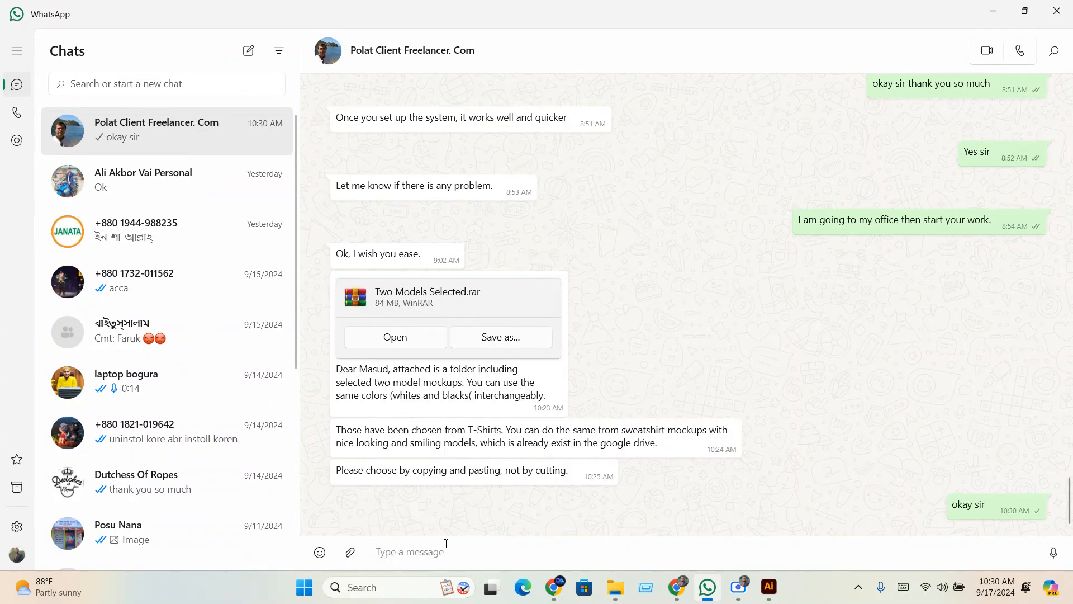
left_click(993, 11)
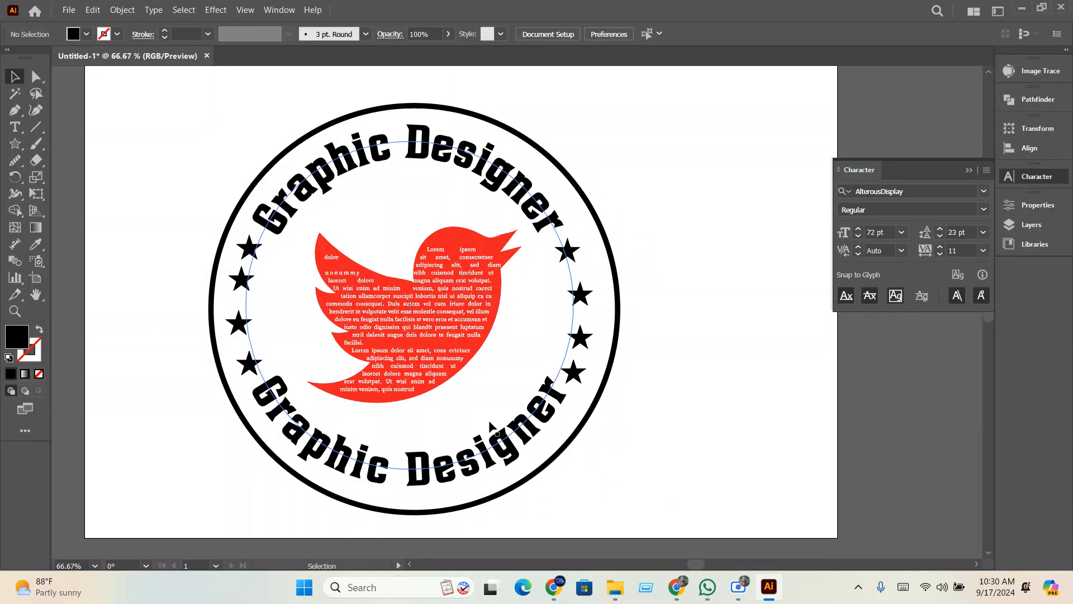
Create the vertical text "graphic design" to the right of the badge with the Vertical Type tool
right_click(13, 132)
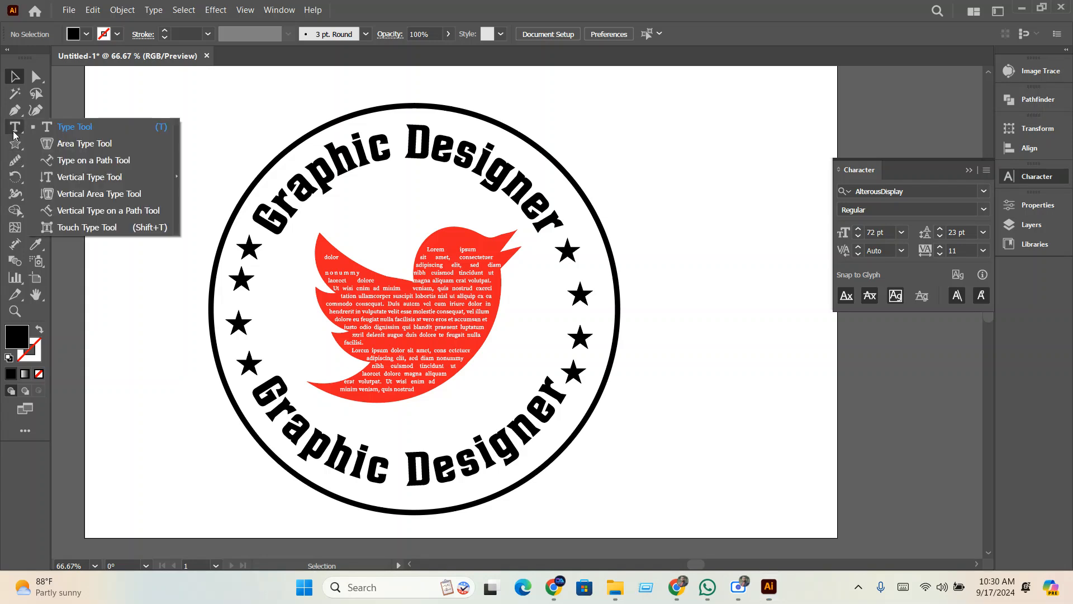
left_click(67, 182)
left_click(720, 208)
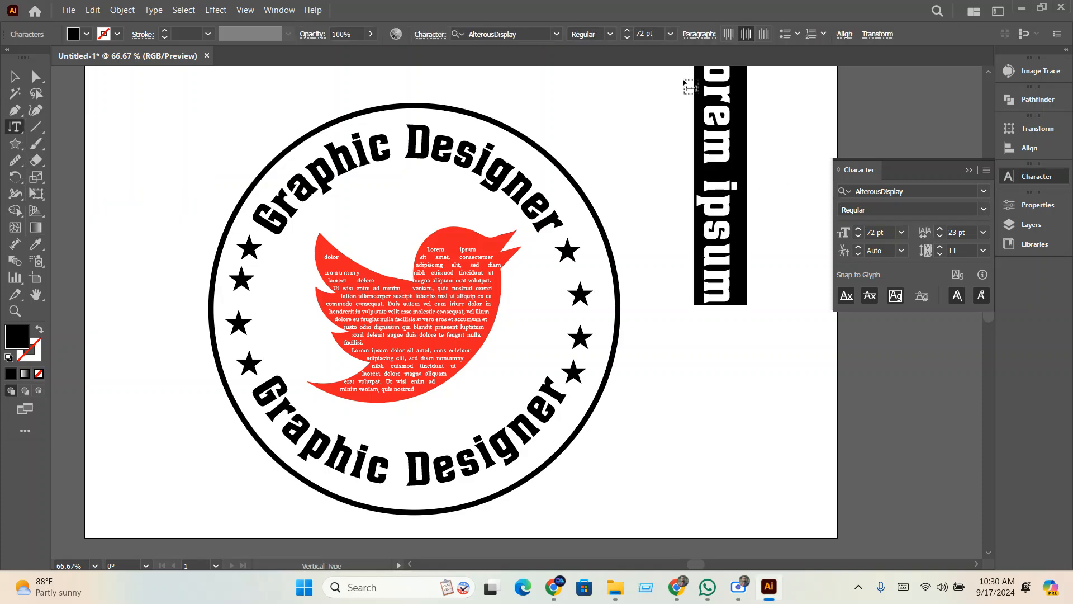
scroll(735, 195, "up", 2)
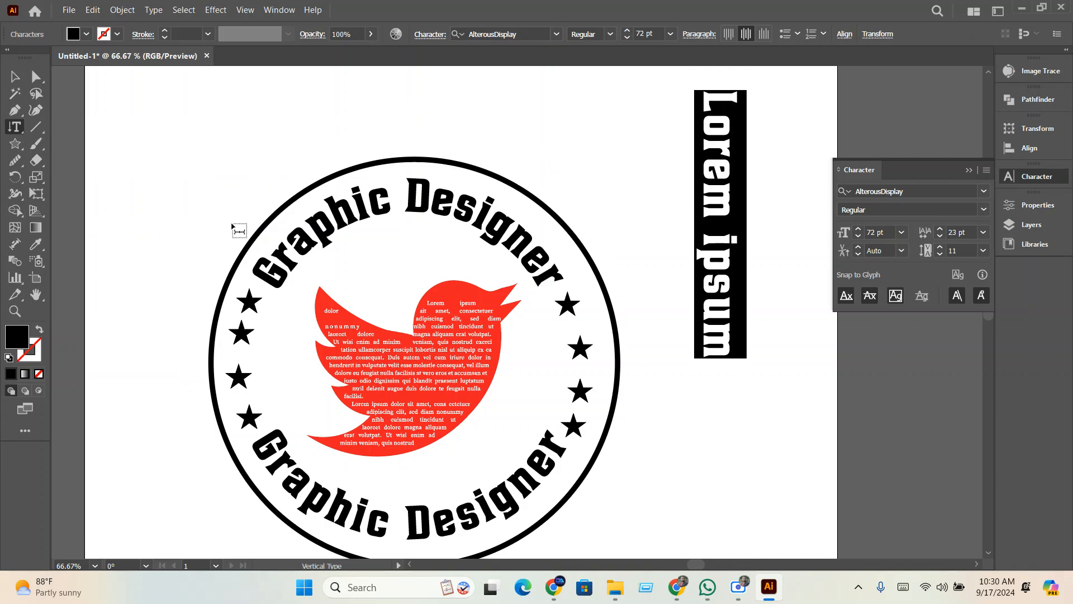
type("grap")
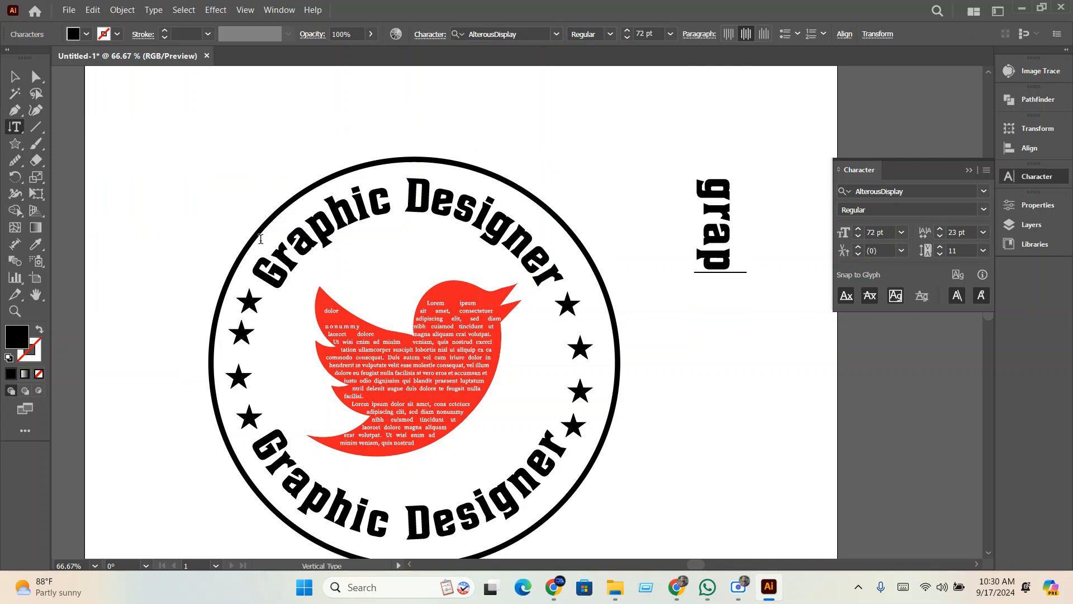
type("hic")
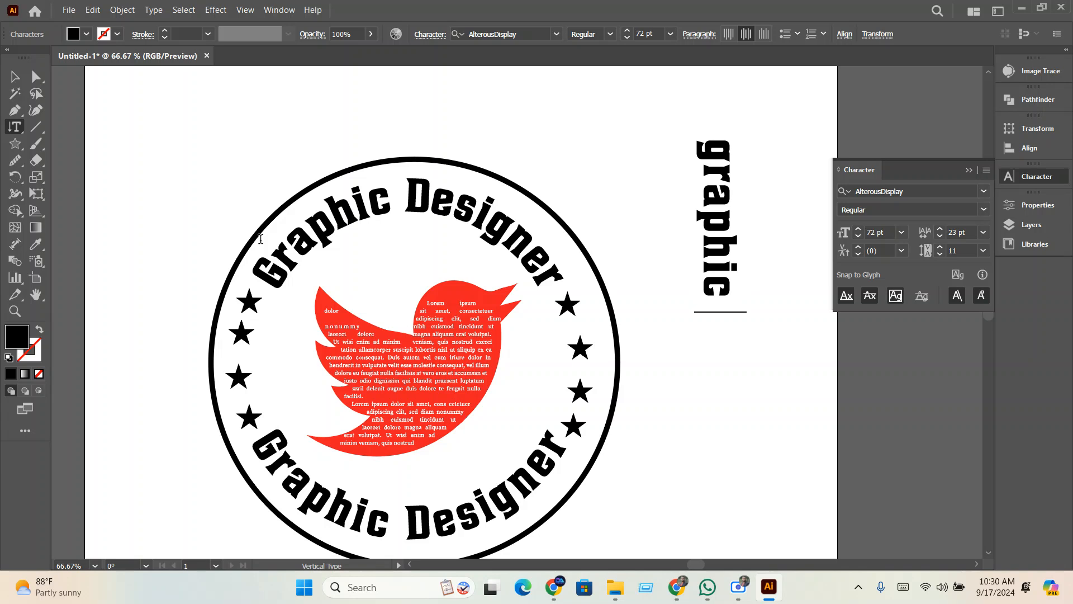
type(" design")
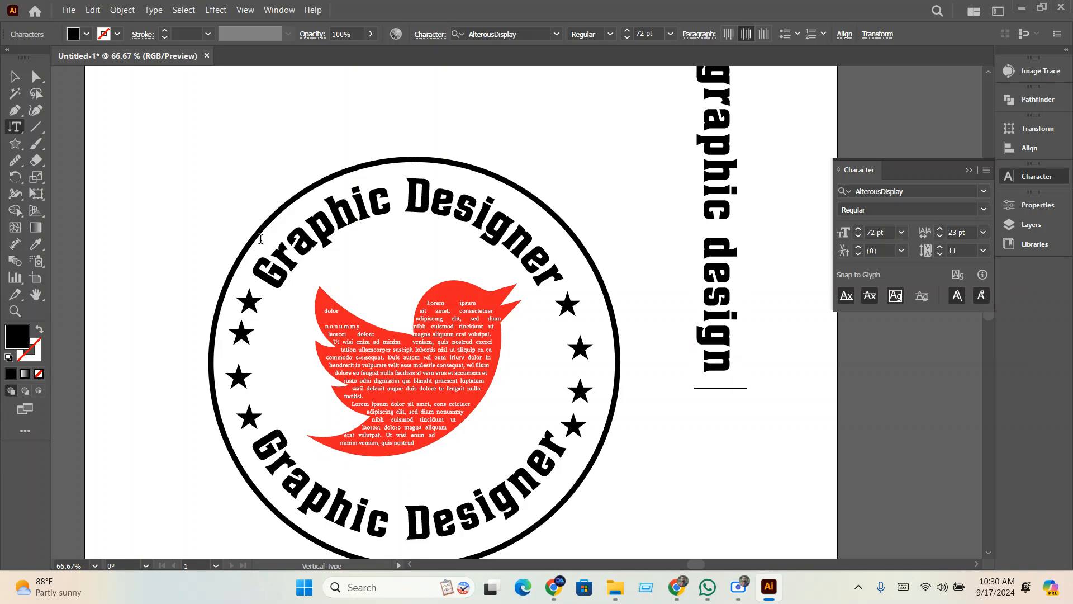
Create the horizontal text "design" above the upper left of the badge with the Type tool
left_click(15, 127)
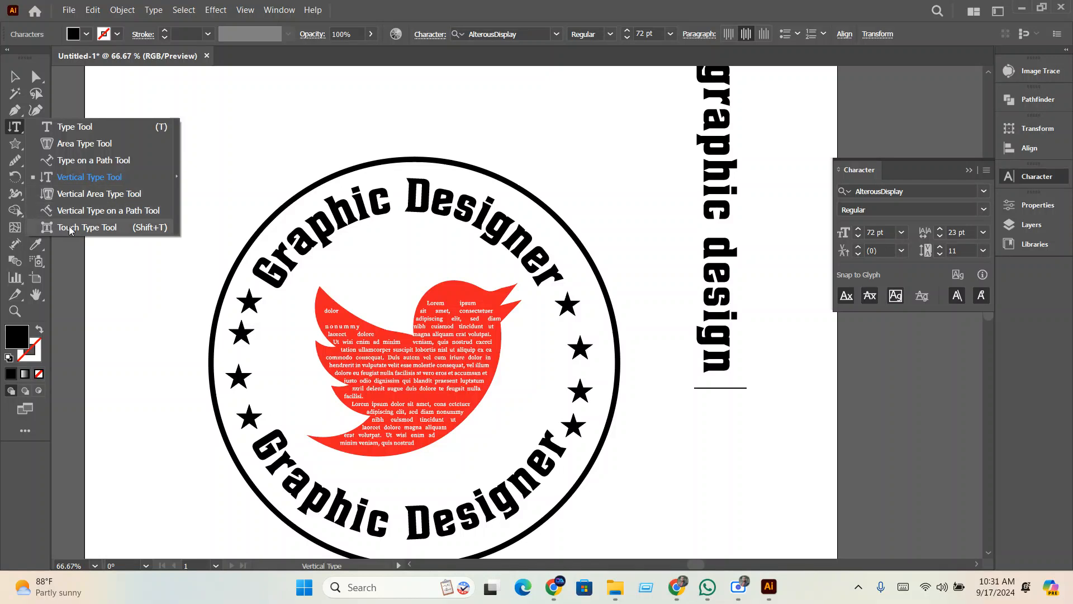
left_click(72, 127)
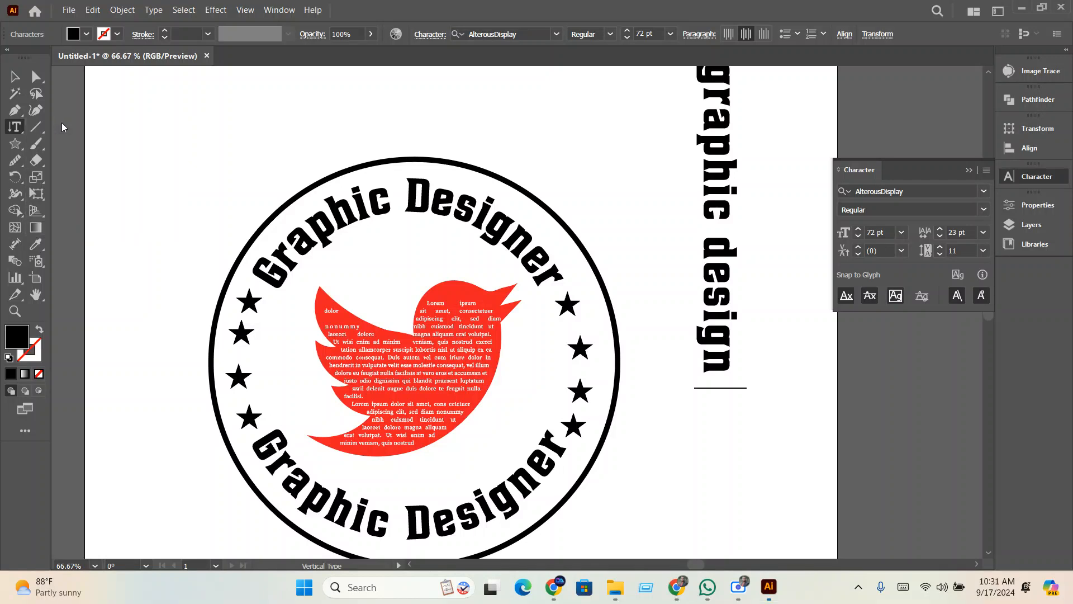
left_click(242, 126)
type("g")
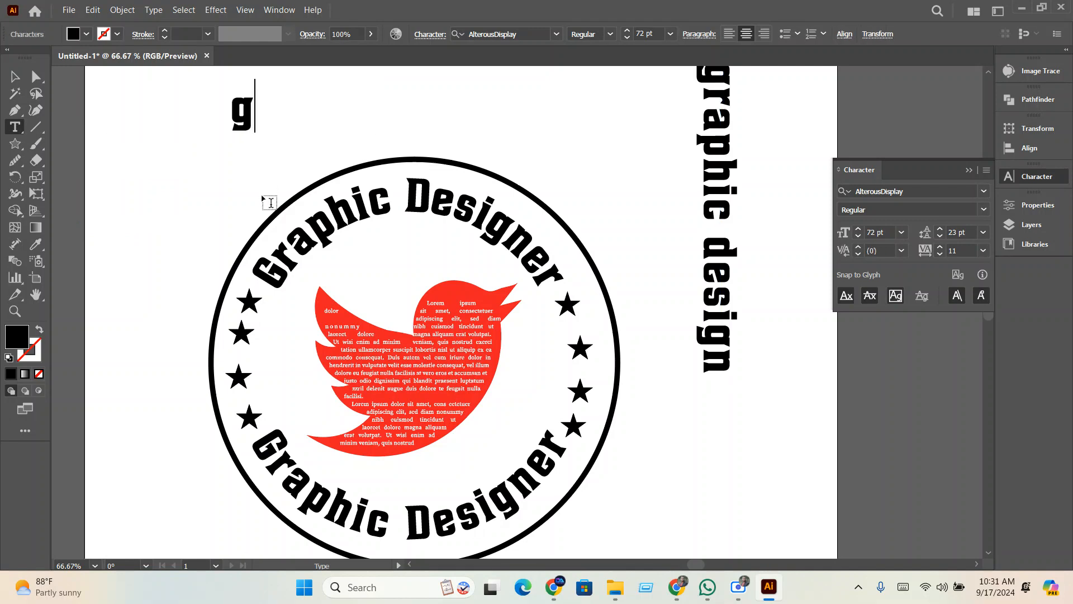
key("BackSpace")
type("design")
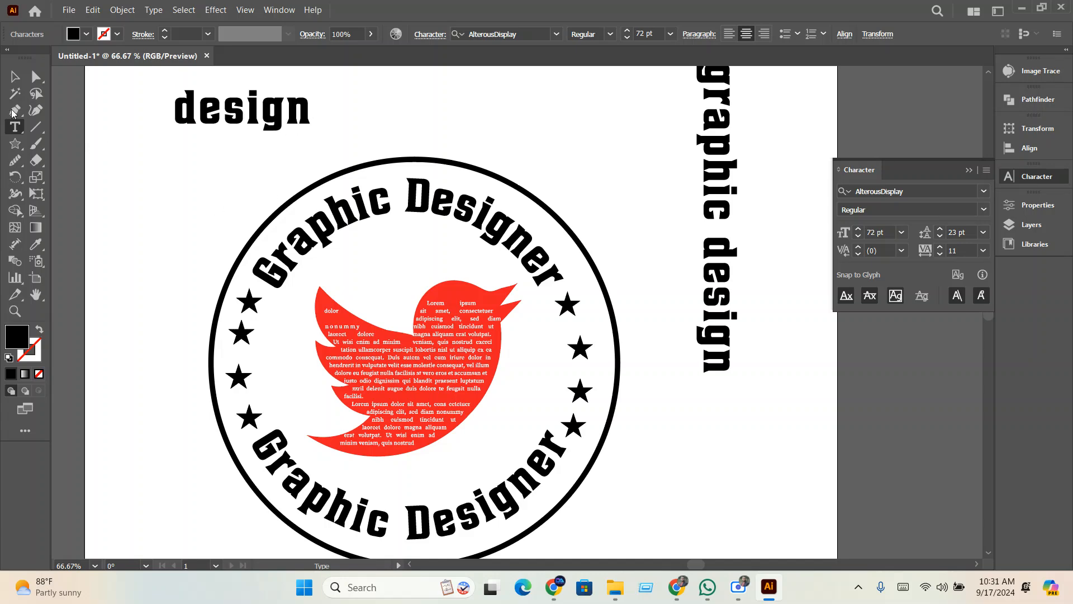
Use the Touch Type tool on the word "design" to enlarge the "e" and raise the "s" above the baseline
left_click(15, 77)
scroll(184, 110, "up", 2)
scroll(181, 108, "up", 1)
left_click_drag(183, 111, 316, 250)
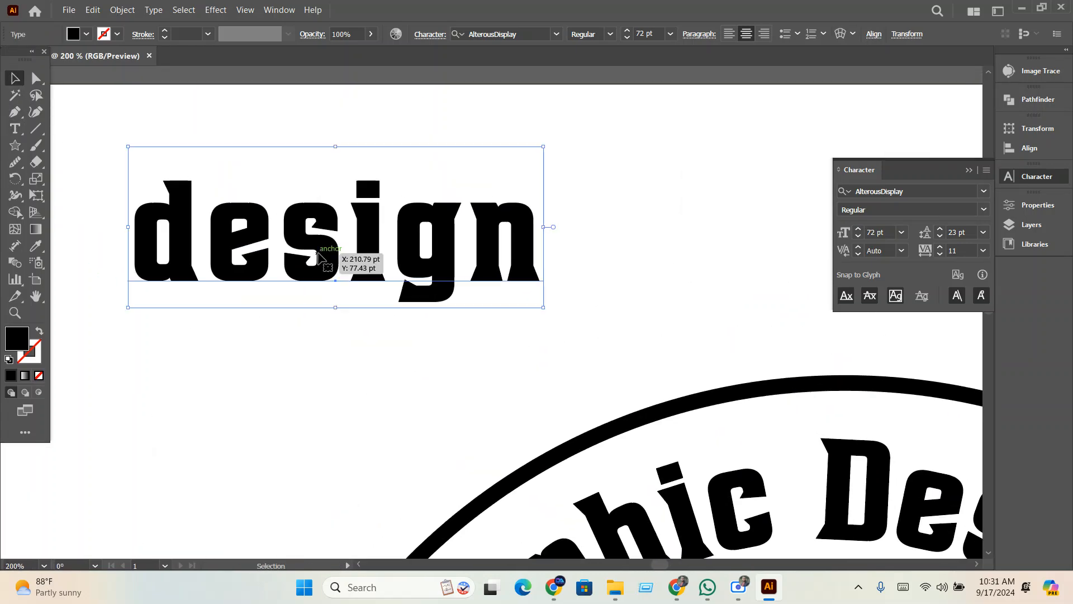
left_click(15, 128)
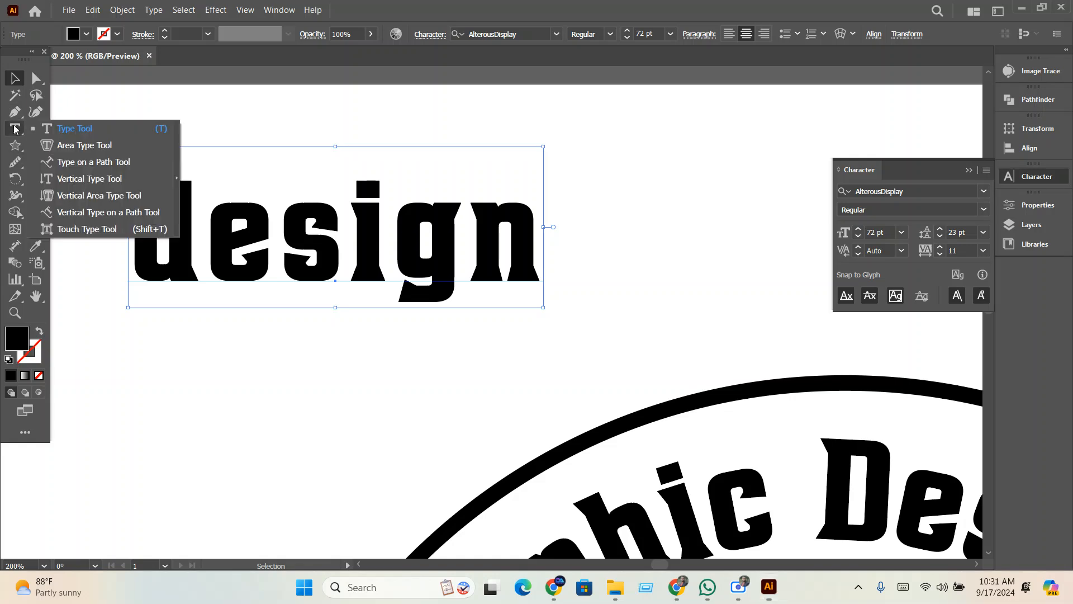
left_click(75, 228)
left_click(237, 246)
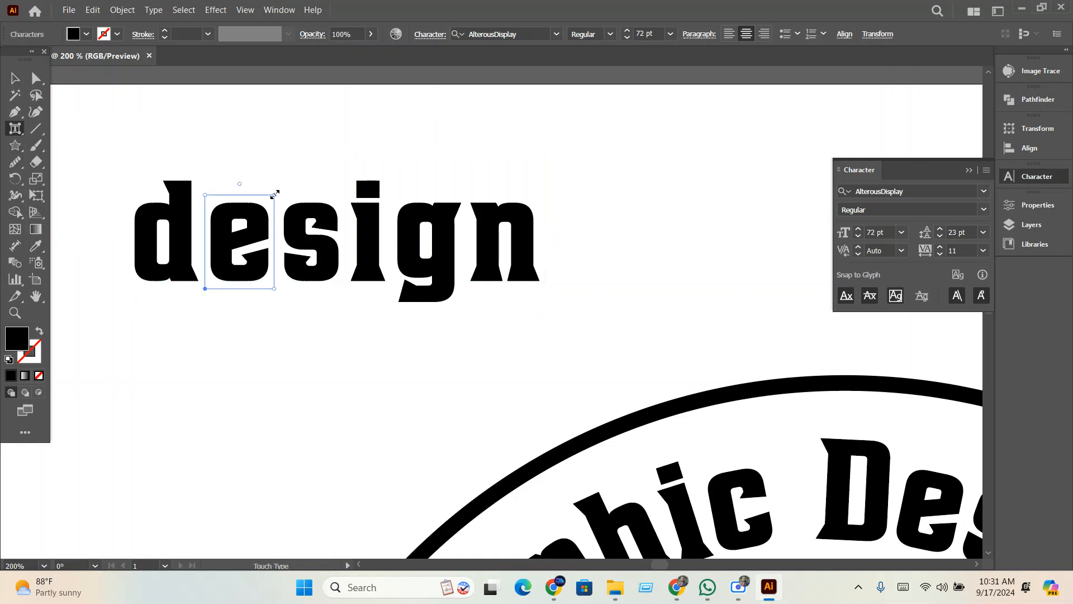
left_click_drag(275, 194, 291, 153)
left_click_drag(327, 207, 323, 142)
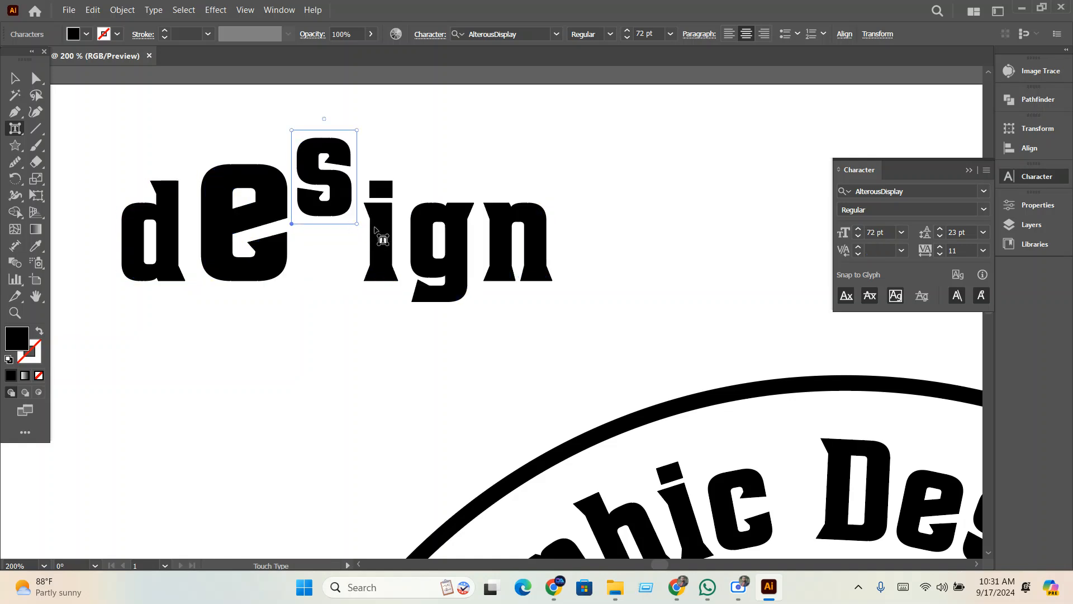
Shrink the letter "g" of "design" and raise the "n" above the baseline with the Touch Type tool
left_click(441, 241)
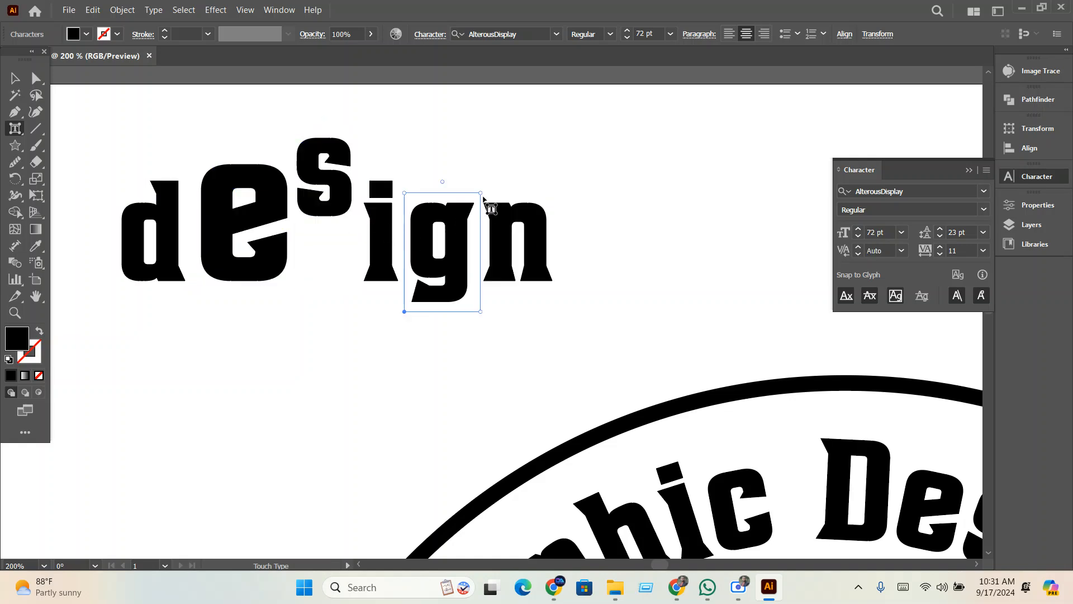
mouse_move(479, 197)
left_mouse_down()
mouse_move(454, 237)
mouse_move(467, 234)
mouse_move(460, 200)
left_mouse_up()
left_click(464, 237)
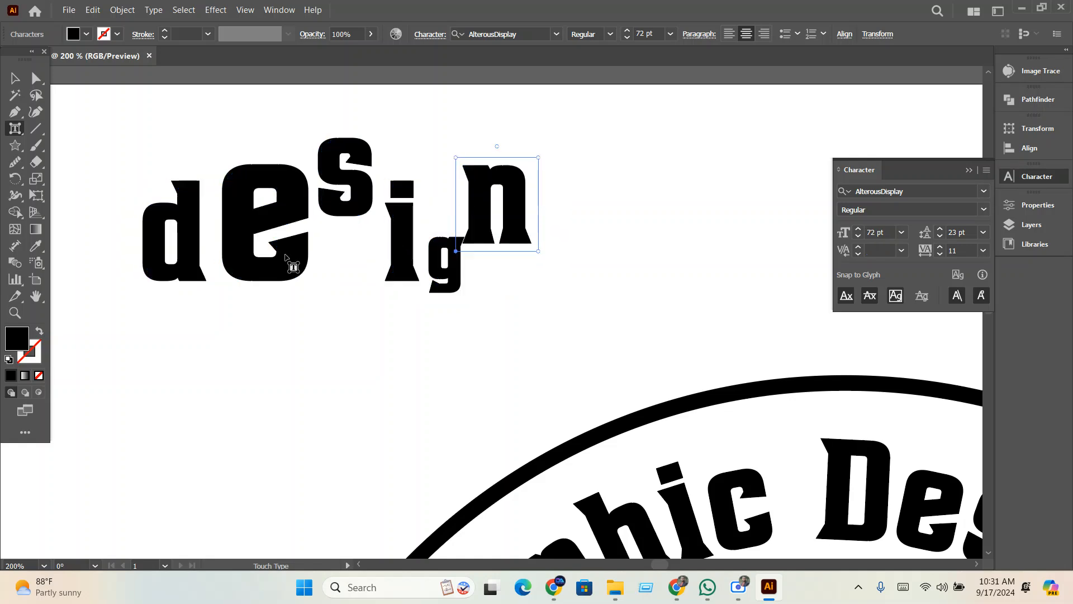
Widen the letter "d" of "design", reduce its height, and move it slightly closer to the "e"
left_click(179, 217)
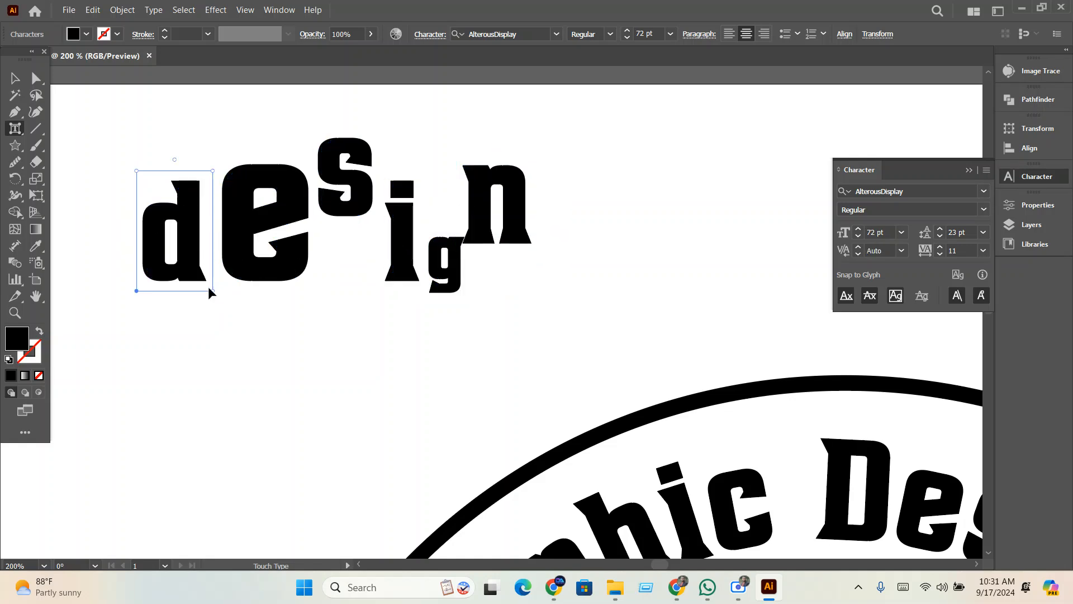
mouse_move(213, 290)
left_mouse_down()
mouse_move(206, 267)
mouse_move(221, 274)
left_mouse_up()
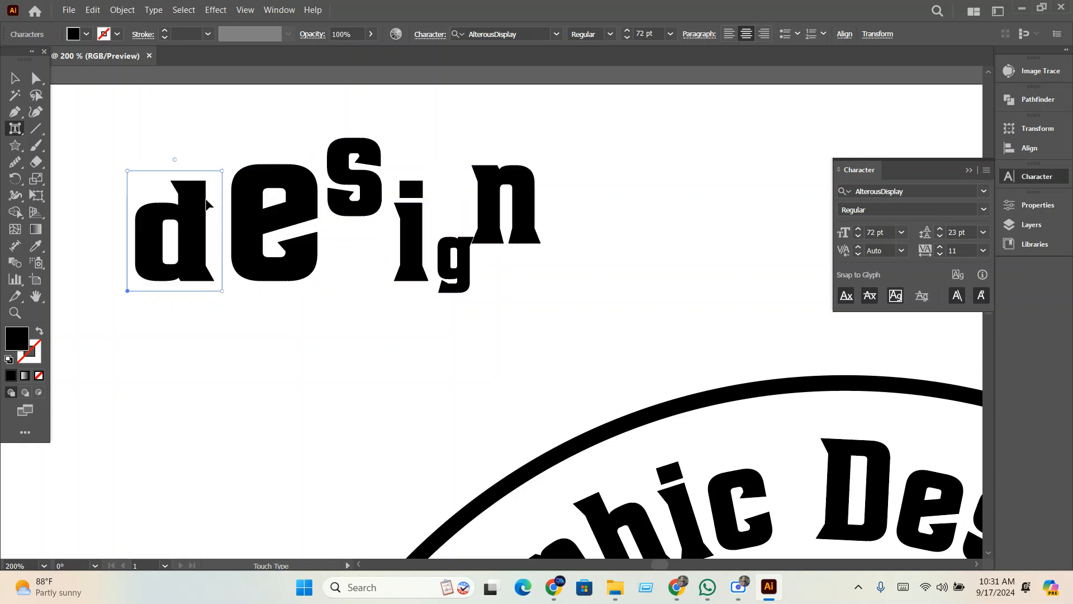
left_click_drag(220, 173, 215, 208)
left_click_drag(196, 258, 202, 261)
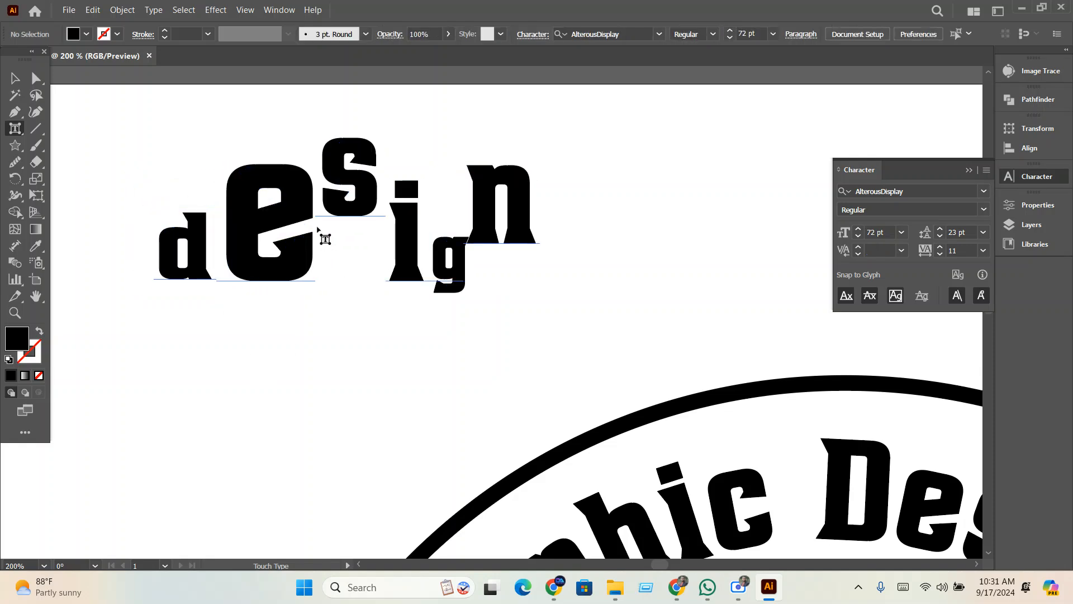
left_click(281, 231)
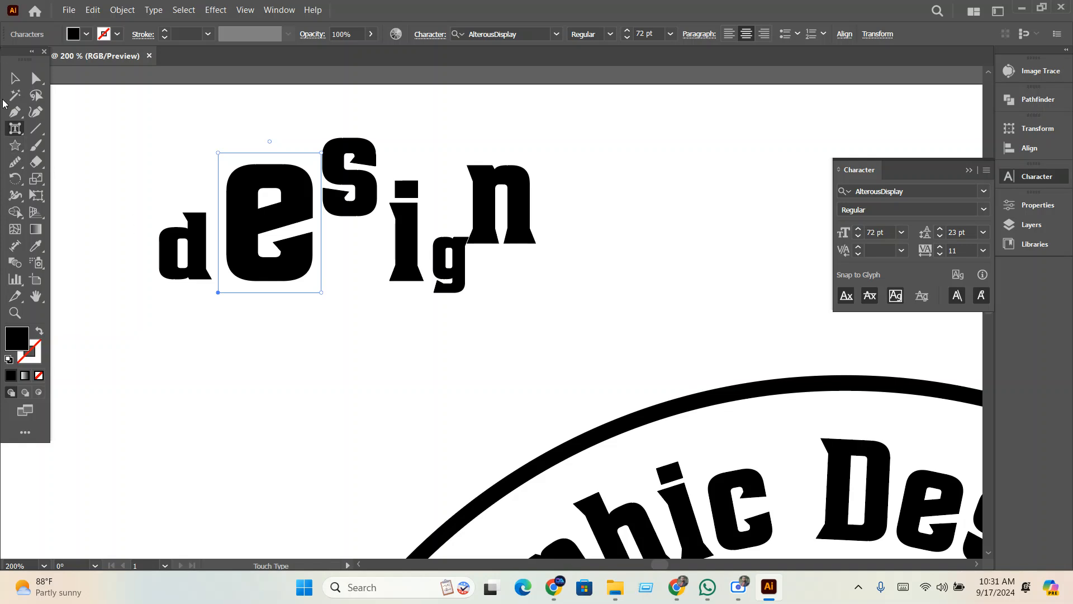
Change the font of the word "design" to MADE TOMMY and move the text slightly up towards the artboard's upper edge
left_click(15, 78)
left_click(965, 193)
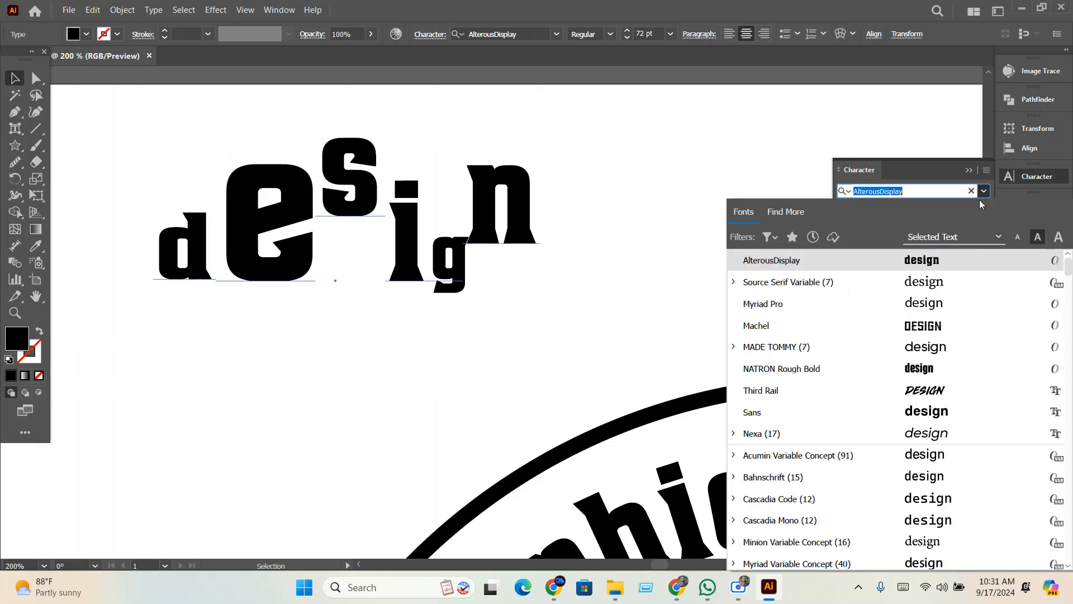
left_click(924, 351)
left_click(535, 355)
left_click_drag(446, 275, 421, 235)
scroll(420, 244, "down", 2)
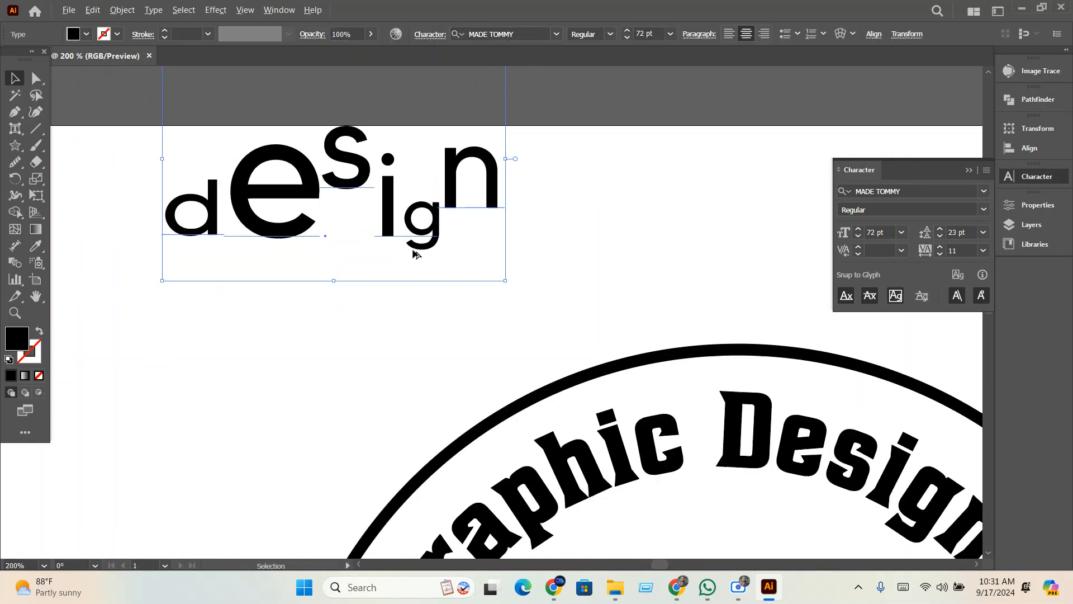
right_click(16, 128)
left_click(17, 135)
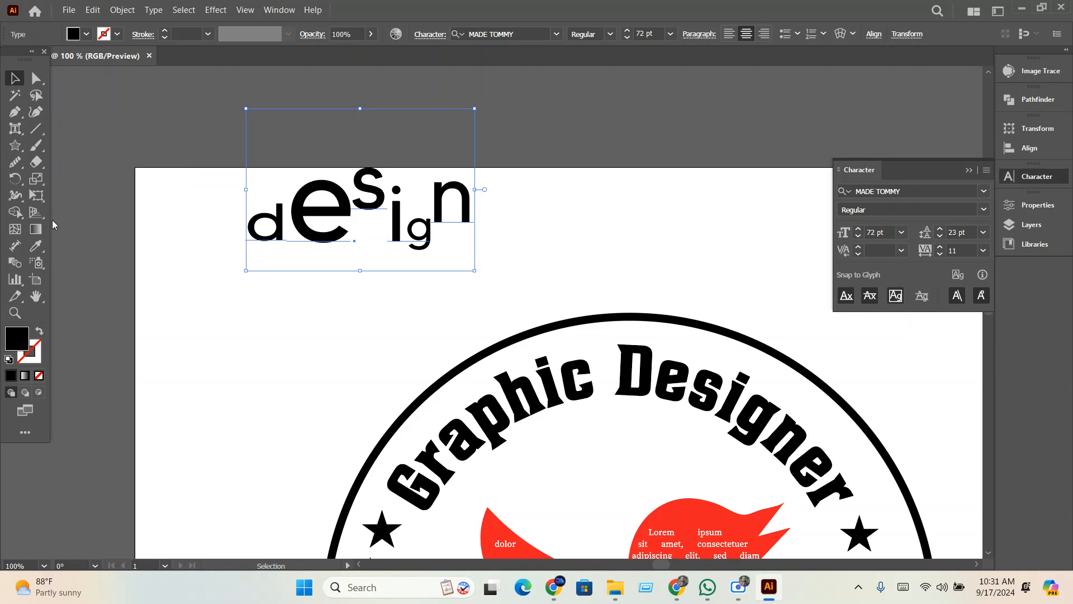
left_click(738, 587)
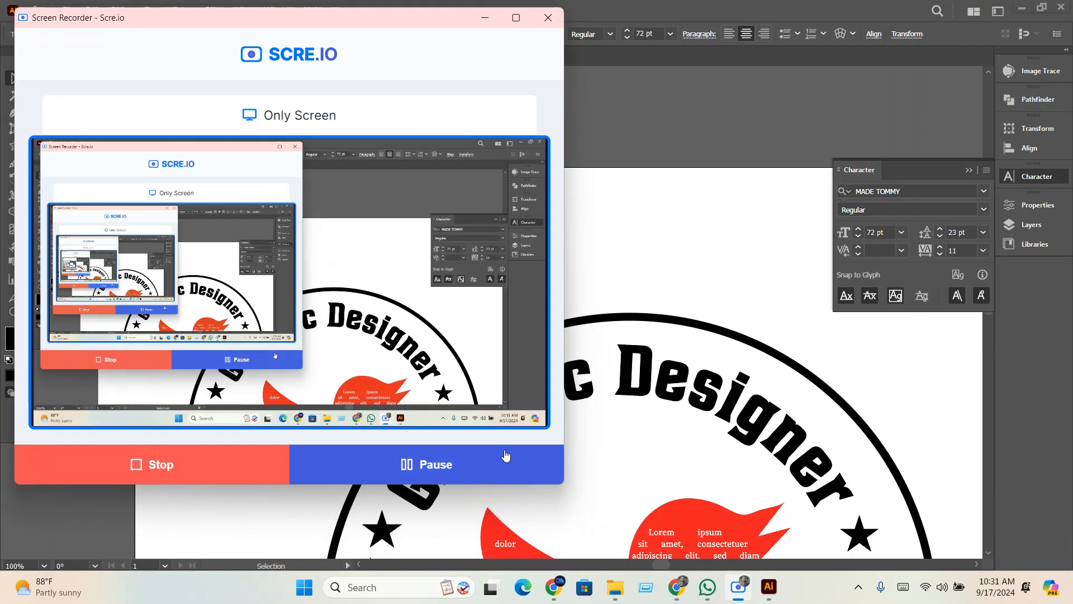